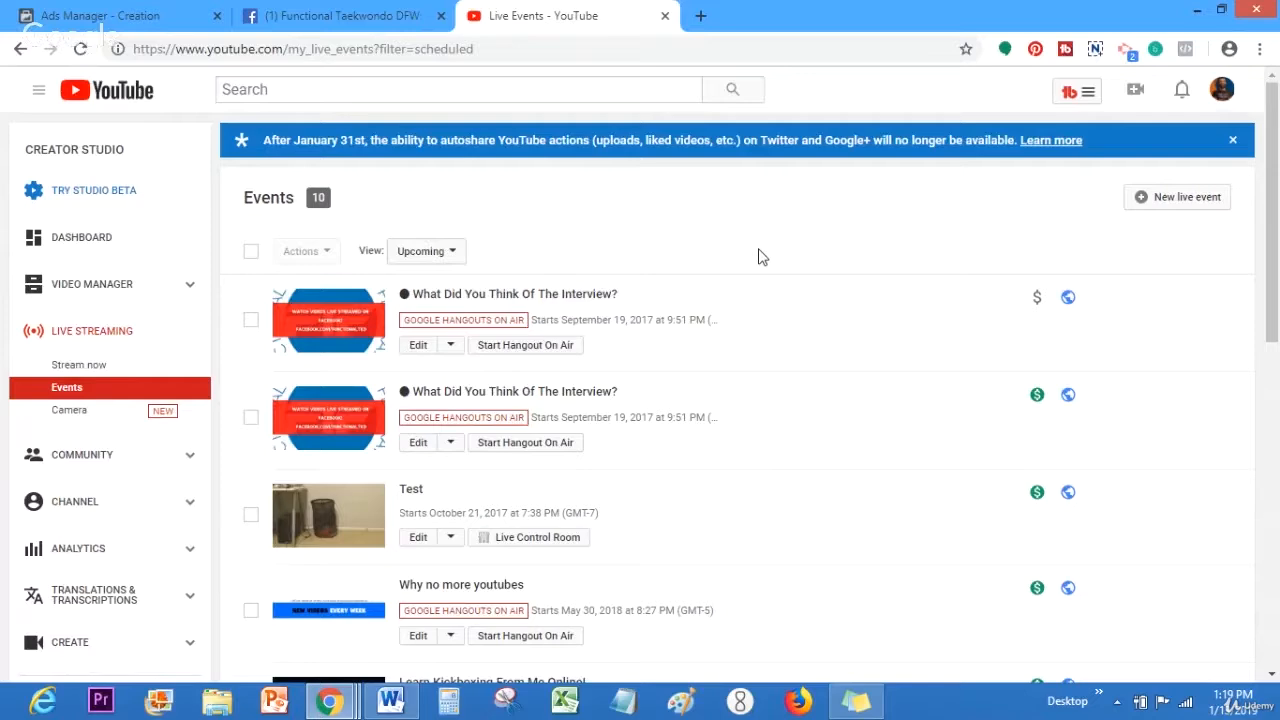
Step: Switch to the Functional Taekwondo DFW Facebook page and view its cover photo and header
{"action": "left_click", "coordinate": [345, 15]}
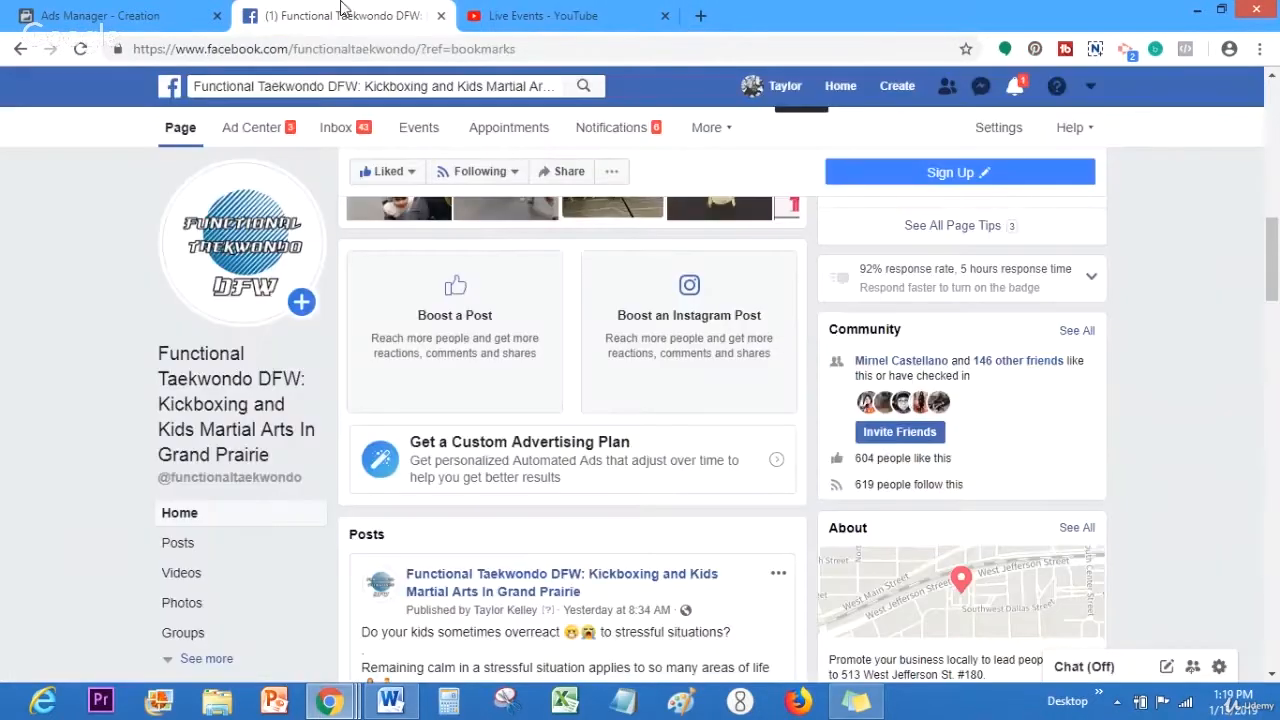
{"action": "left_click_drag", "start_coordinate": [1272, 300], "coordinate": [1273, 160]}
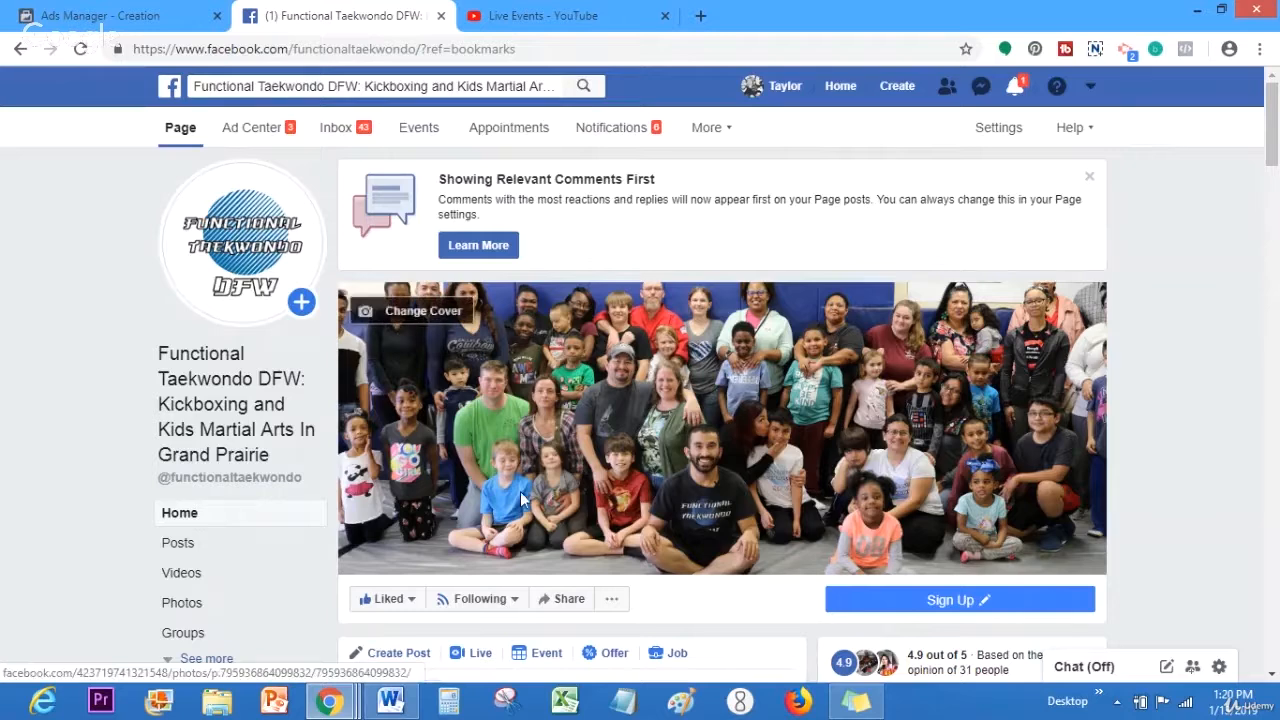
Step: Switch to Word and review the Facebook ads funnel outline, covering the cold, warm and optional hot traffic stages
{"action": "left_click", "coordinate": [391, 701]}
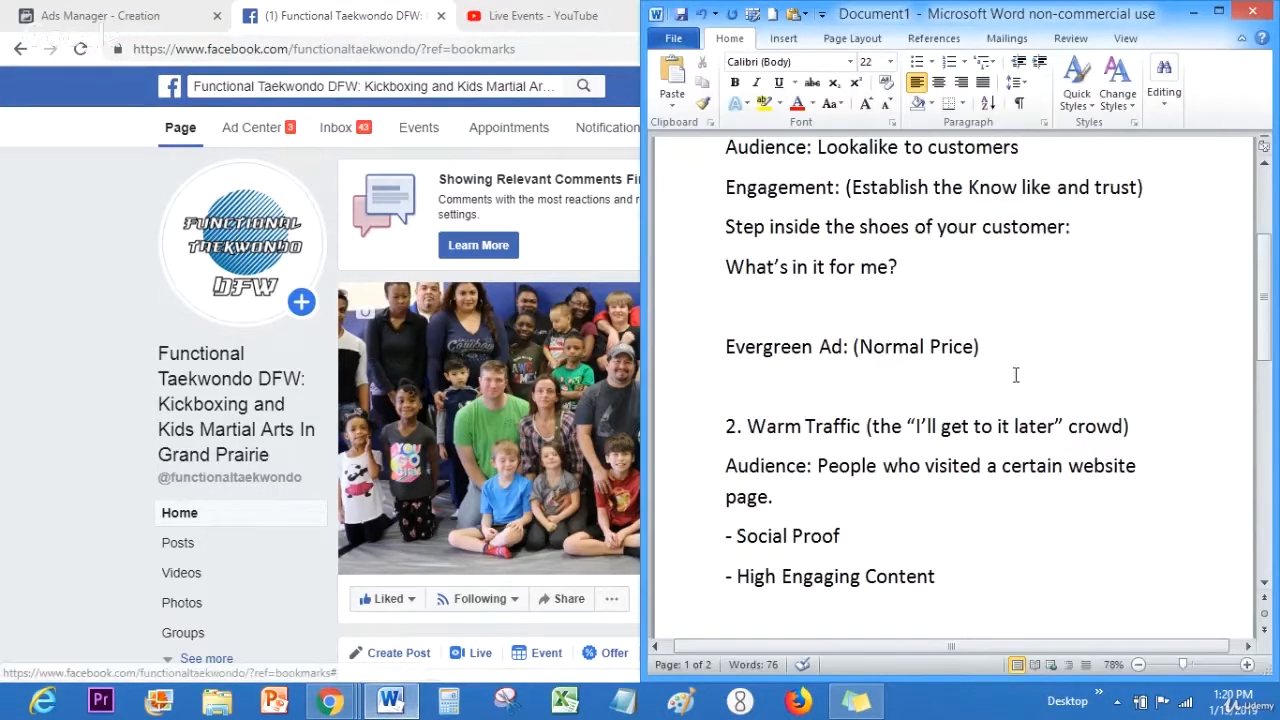
{"action": "left_click_drag", "start_coordinate": [1268, 302], "coordinate": [1268, 205]}
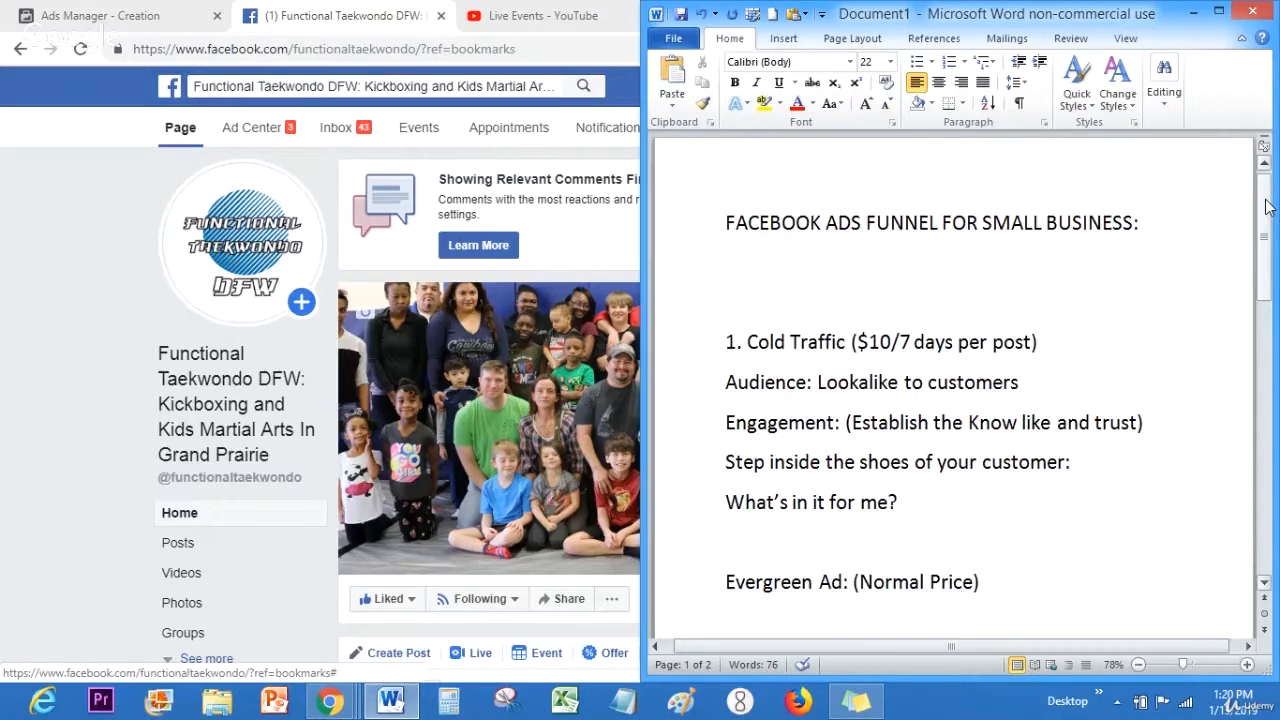
{"action": "mouse_move", "coordinate": [1265, 205]}
{"action": "left_mouse_down"}
{"action": "mouse_move", "coordinate": [1268, 348]}
{"action": "mouse_move", "coordinate": [1272, 205]}
{"action": "left_mouse_up"}
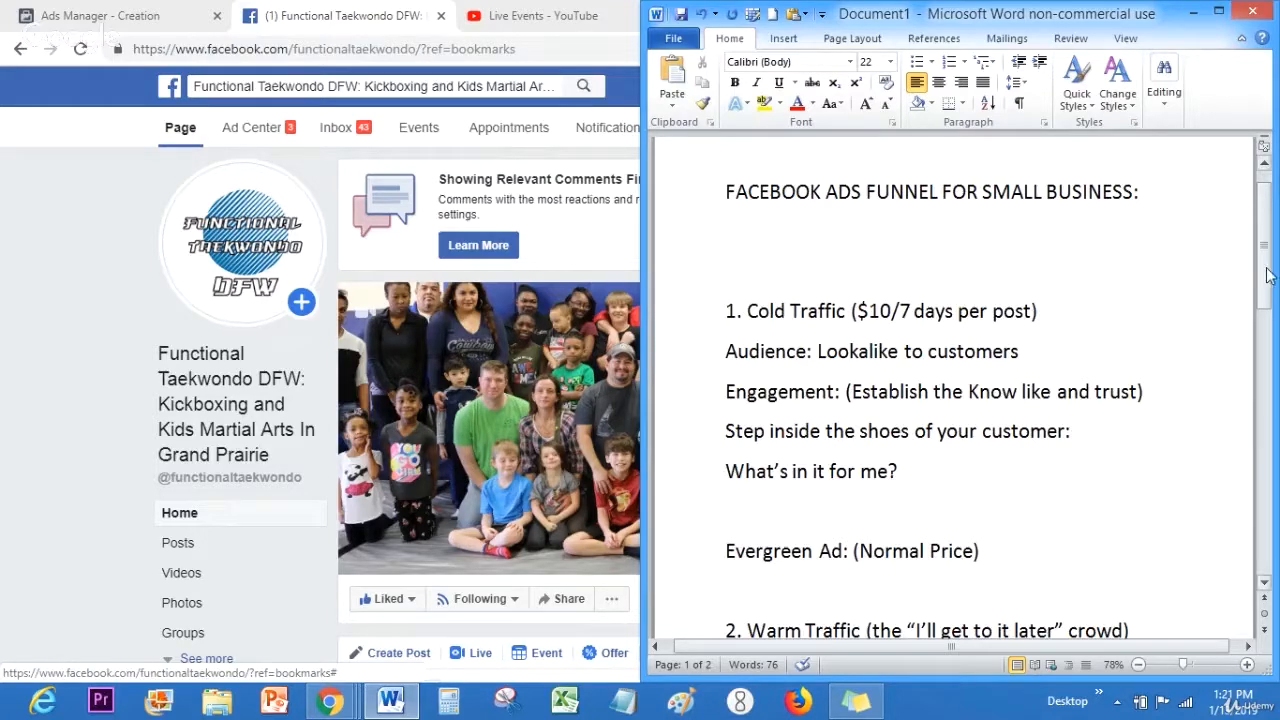
{"action": "left_click_drag", "start_coordinate": [1270, 282], "coordinate": [1270, 318]}
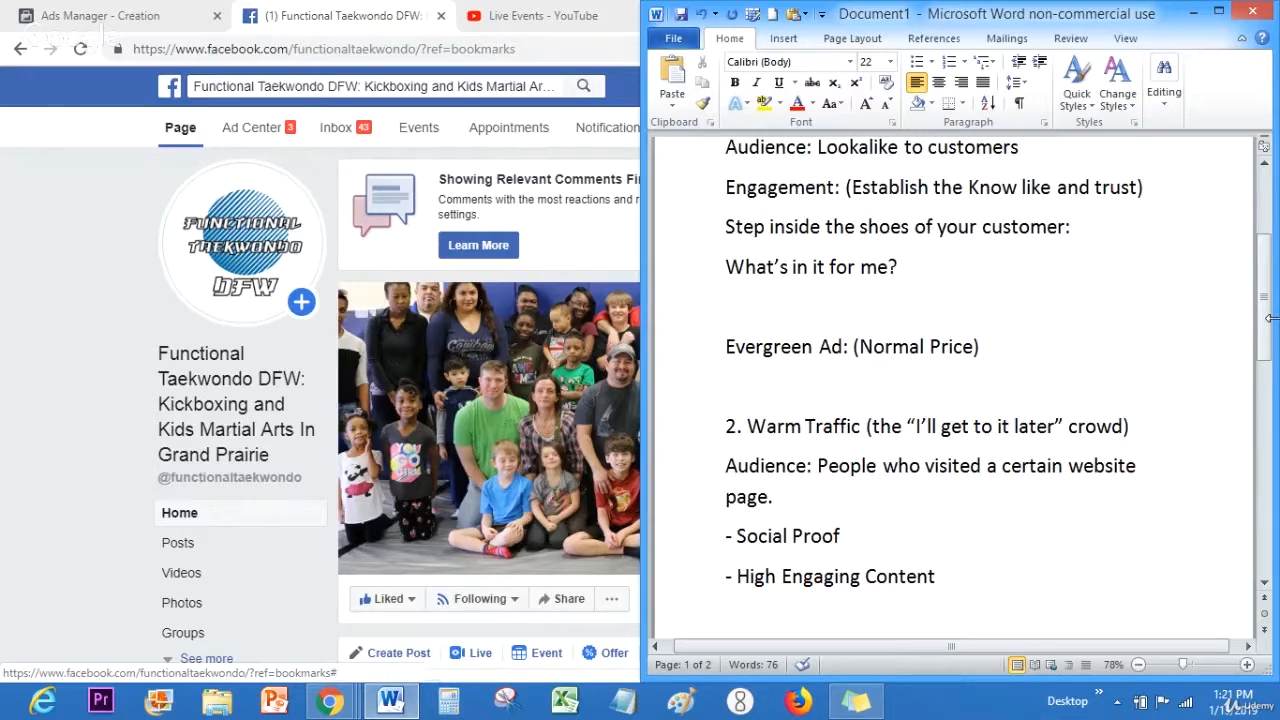
{"action": "left_click_drag", "start_coordinate": [1265, 317], "coordinate": [1270, 418]}
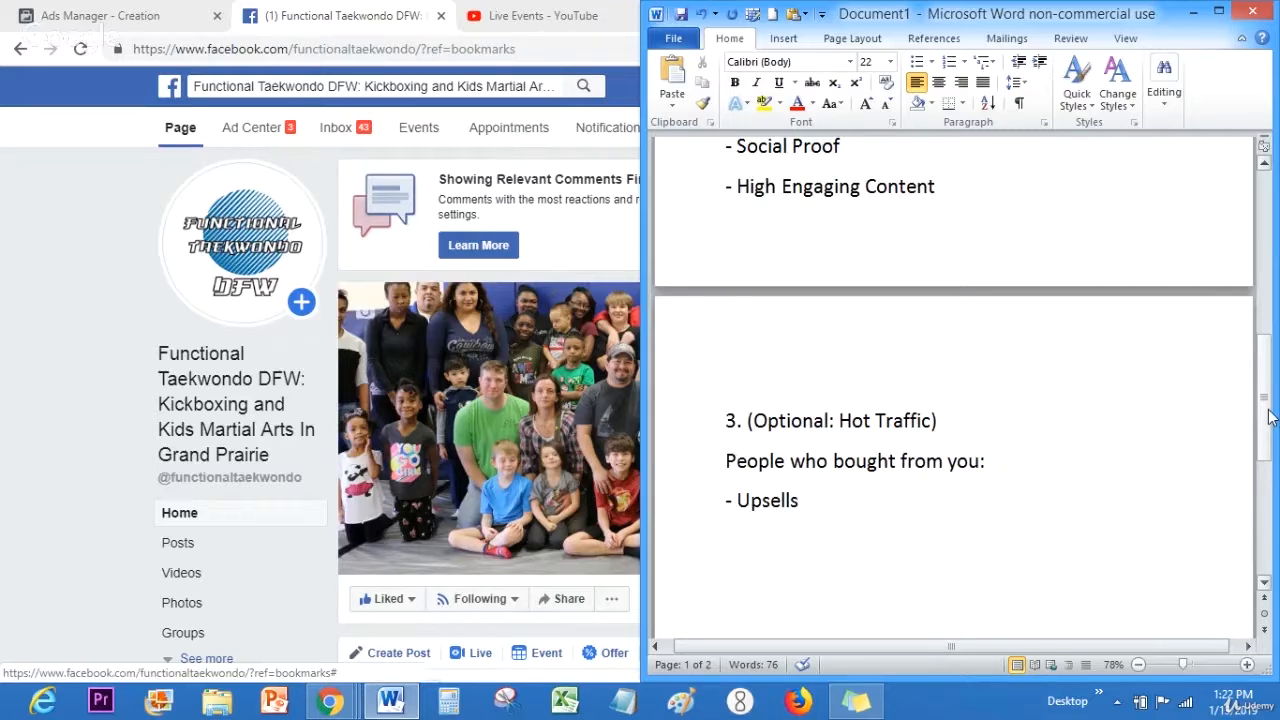
{"action": "left_click_drag", "start_coordinate": [1270, 418], "coordinate": [1274, 258]}
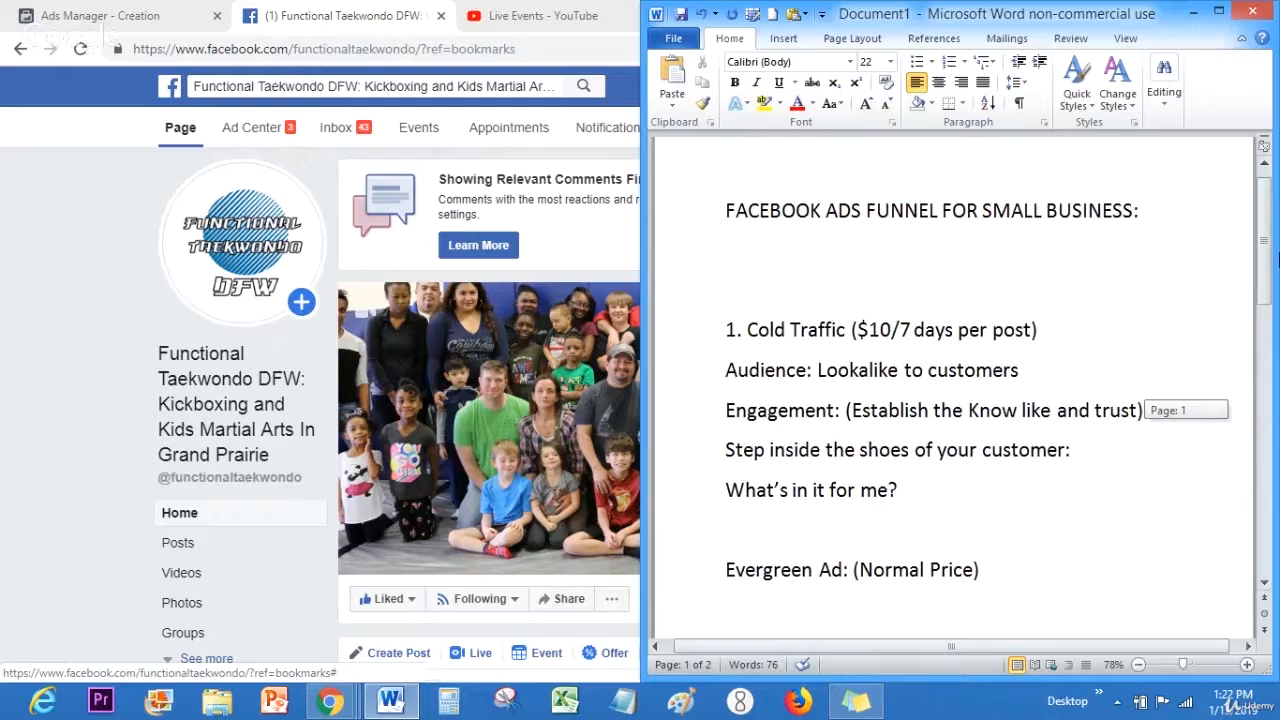
{"action": "left_click_drag", "start_coordinate": [1274, 258], "coordinate": [1270, 265]}
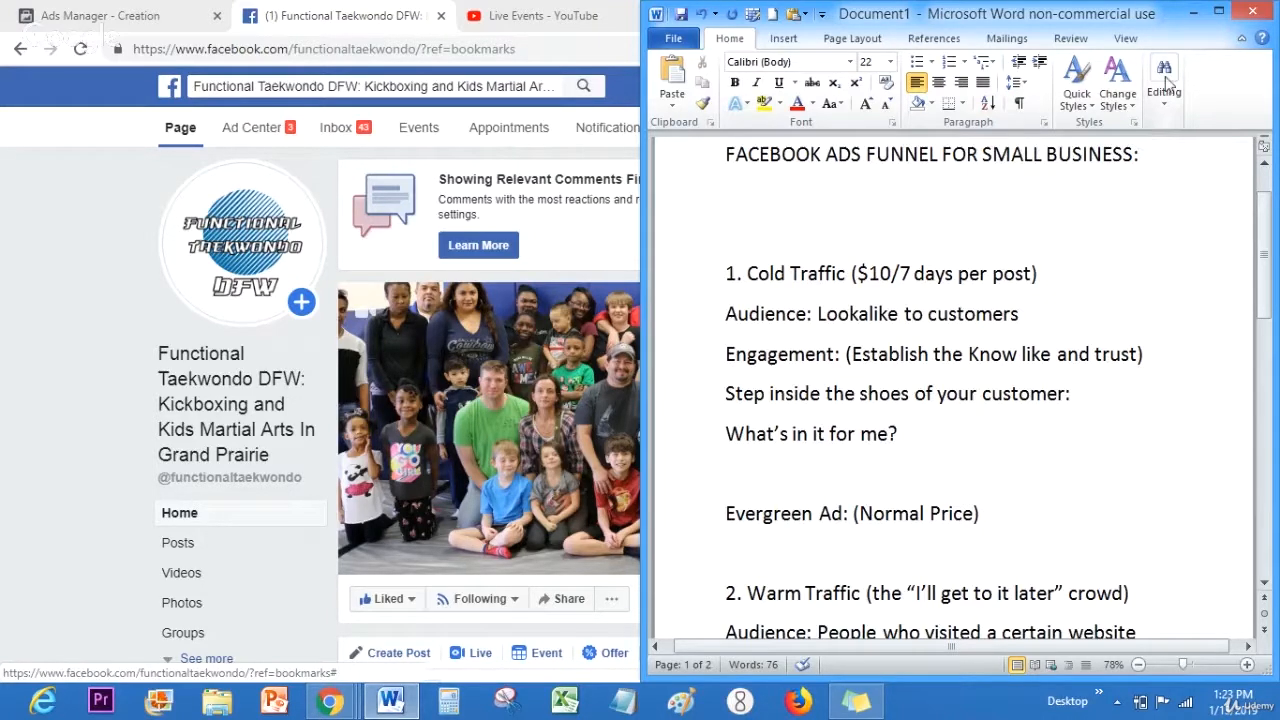
{"action": "left_click", "coordinate": [1194, 13]}
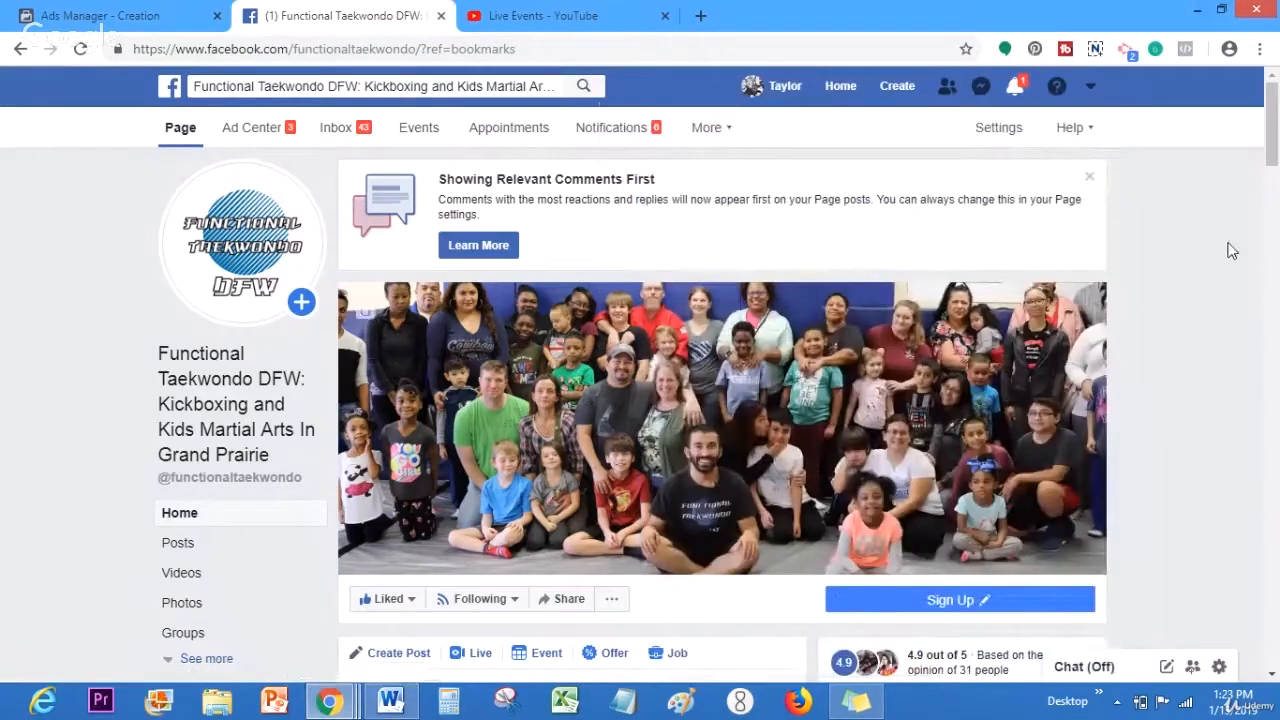
Step: Look over the Facebook page header and recheck the Cold Traffic section of the Word outline
{"action": "left_click_drag", "start_coordinate": [1277, 150], "coordinate": [1278, 153]}
{"action": "left_click_drag", "start_coordinate": [1278, 161], "coordinate": [1277, 157]}
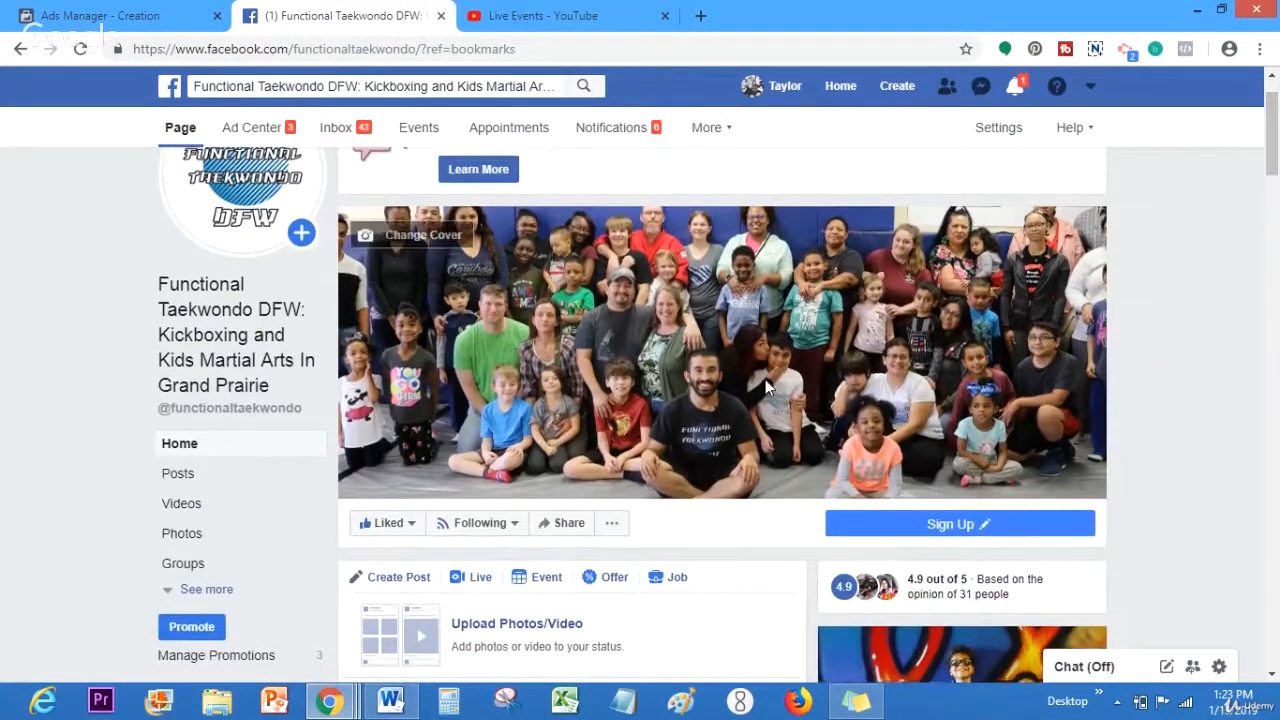
{"action": "left_click", "coordinate": [395, 703]}
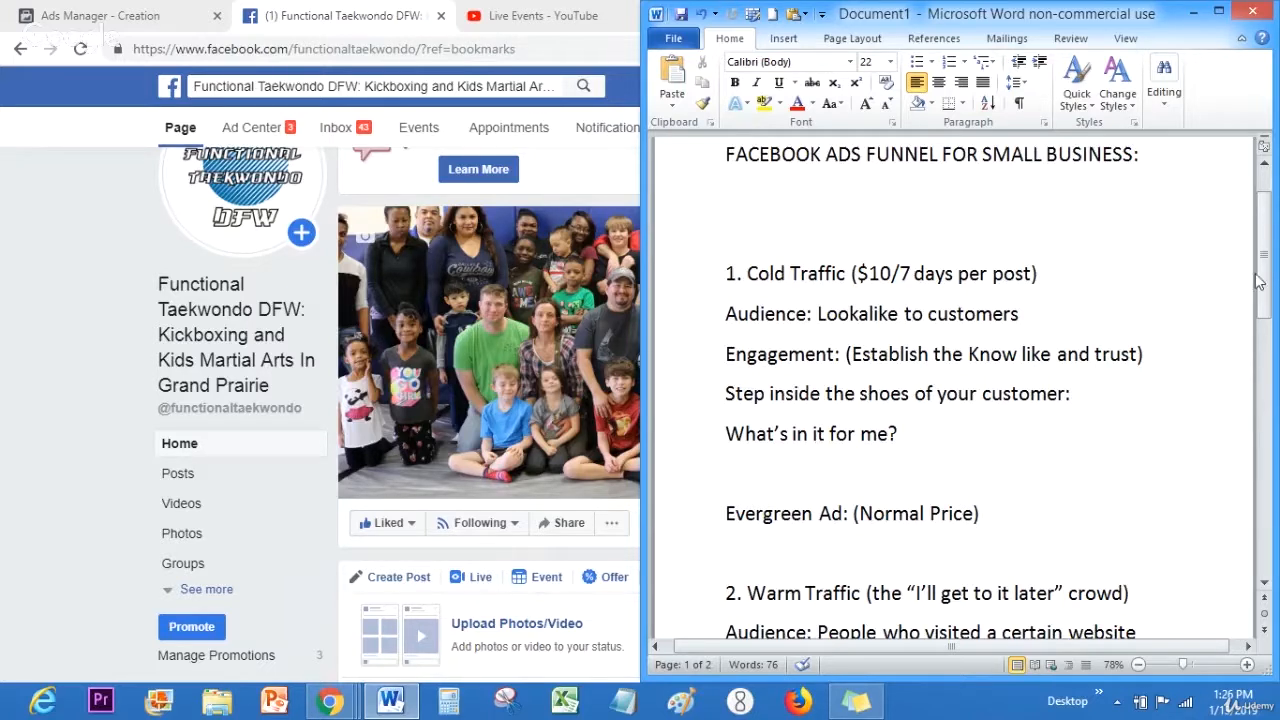
{"action": "left_click_drag", "start_coordinate": [1270, 259], "coordinate": [1271, 269]}
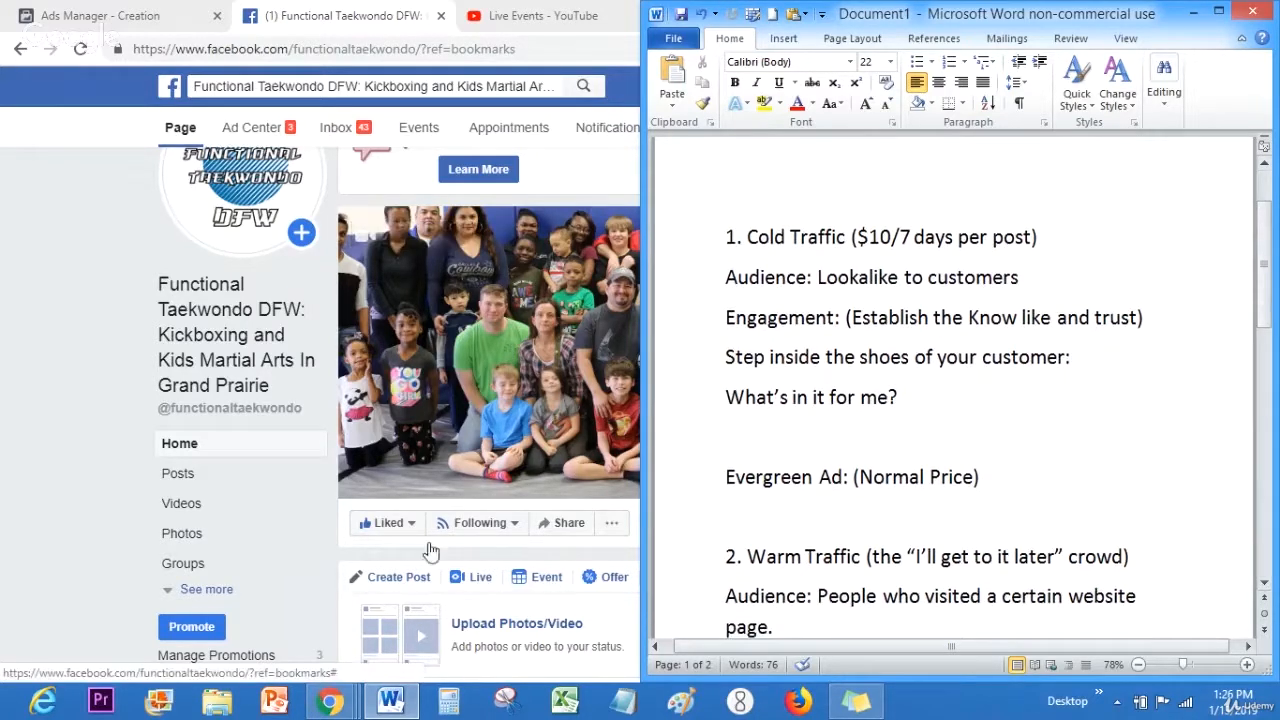
{"action": "left_click", "coordinate": [346, 547]}
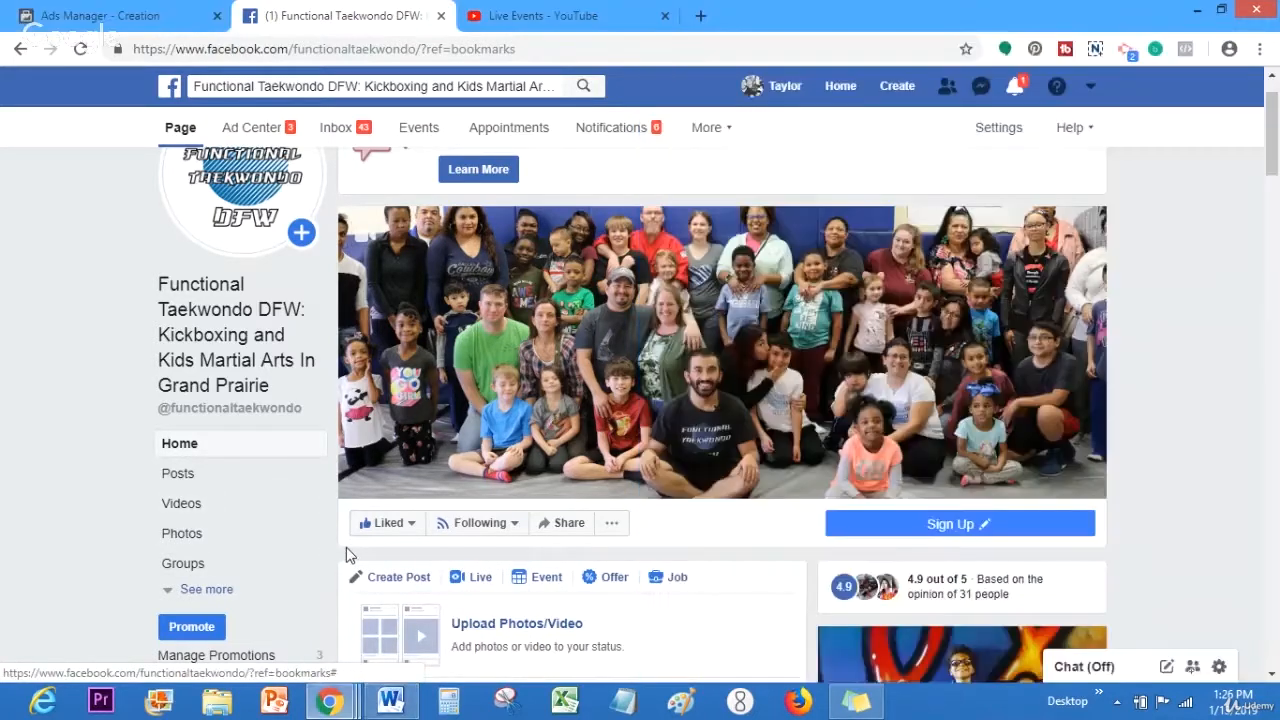
Step: Compare the Engagement campaign objective in Ads Manager with the post creation options on the Facebook page
{"action": "left_click", "coordinate": [170, 12]}
{"action": "scroll", "coordinate": [1278, 483], "scroll_direction": "up", "scroll_amount": 5}
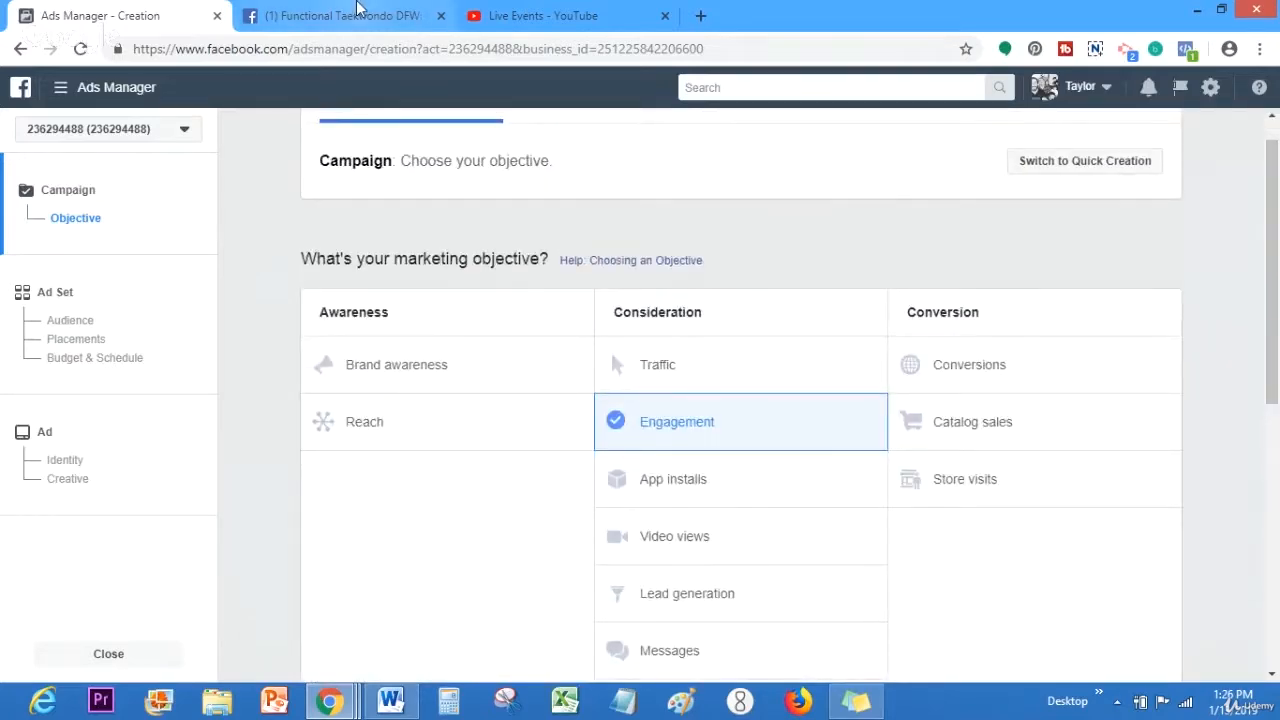
{"action": "left_click", "coordinate": [358, 12]}
{"action": "scroll", "coordinate": [1274, 160], "scroll_direction": "down", "scroll_amount": 1}
{"action": "left_click_drag", "start_coordinate": [1274, 160], "coordinate": [1272, 194]}
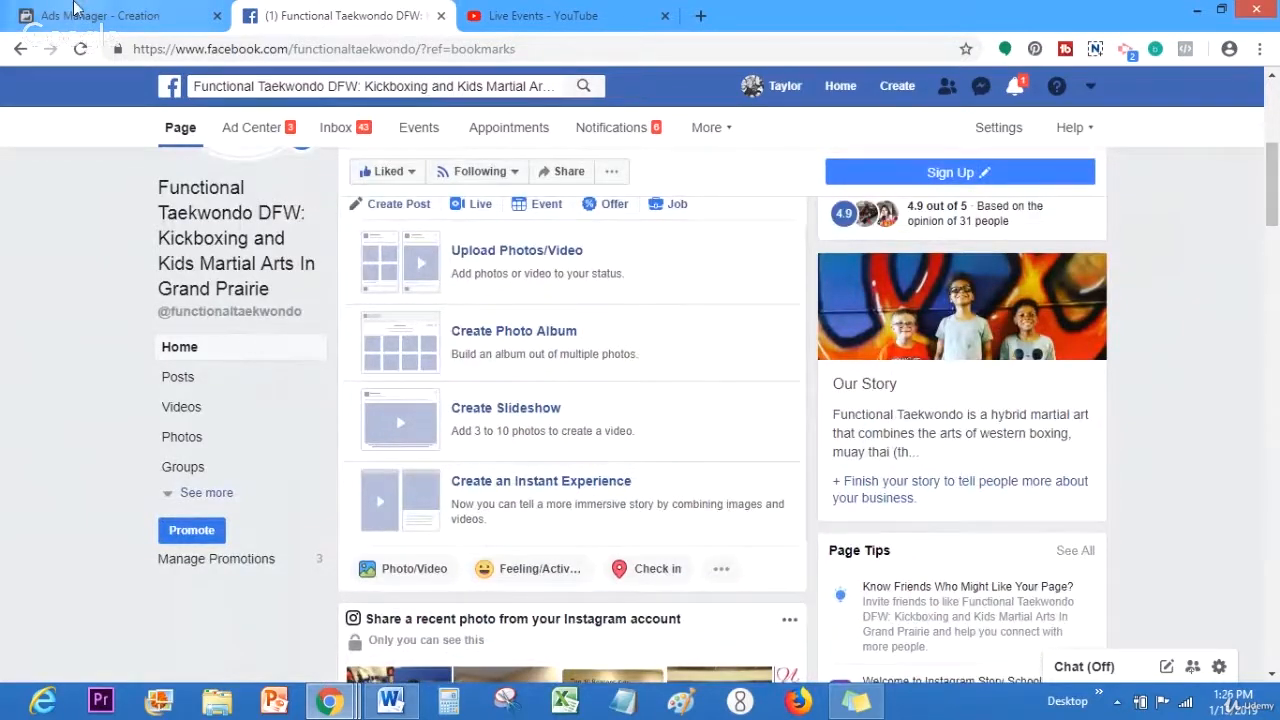
{"action": "left_click", "coordinate": [100, 15]}
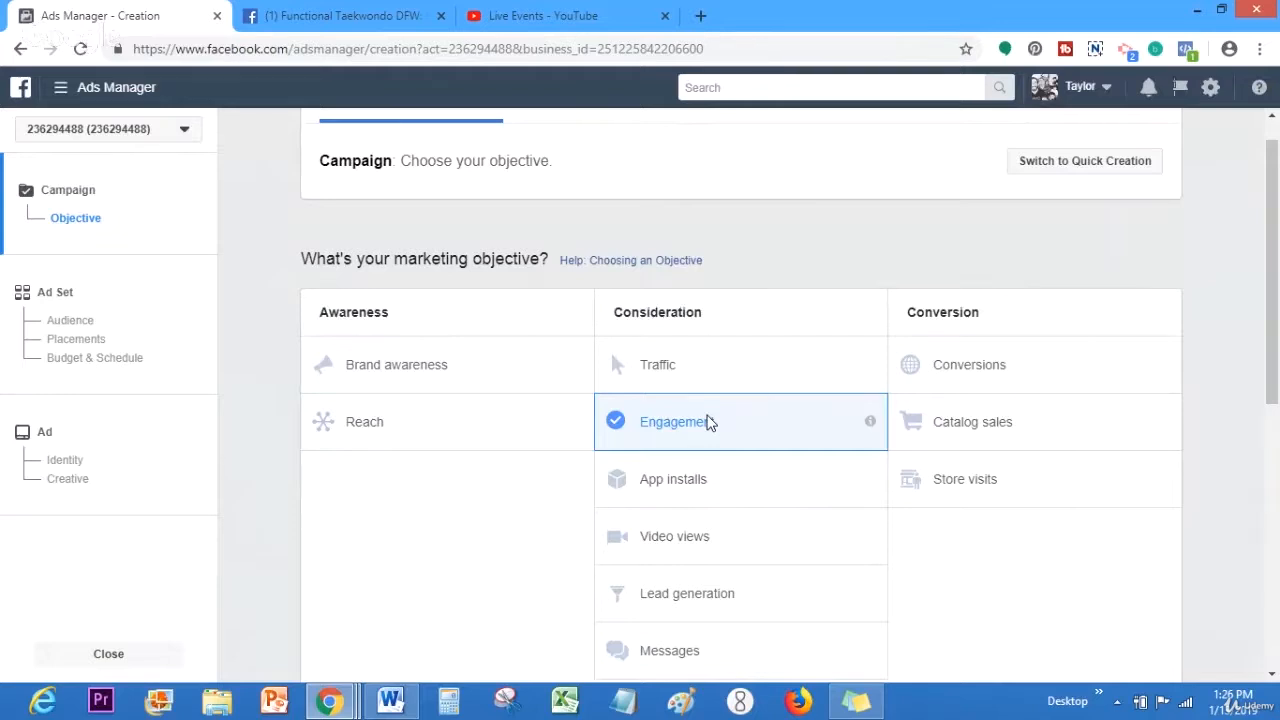
{"action": "left_click", "coordinate": [343, 14]}
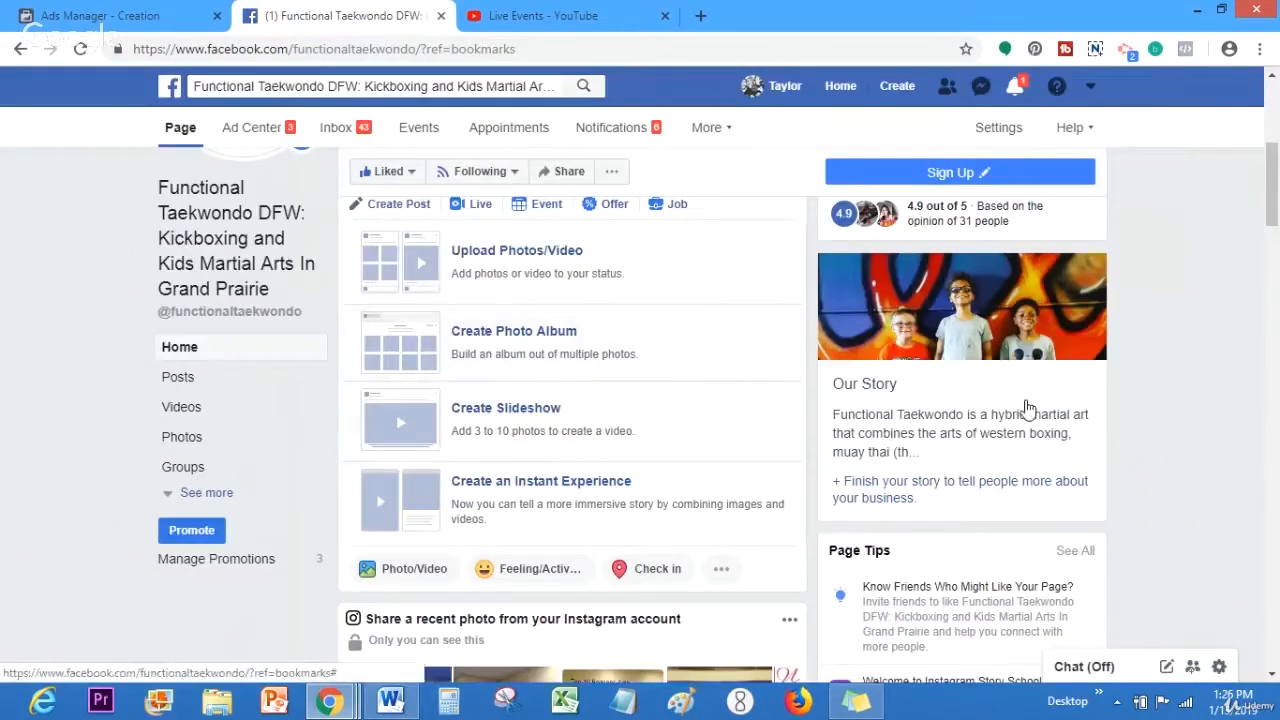
{"action": "left_click_drag", "start_coordinate": [1274, 219], "coordinate": [1278, 211]}
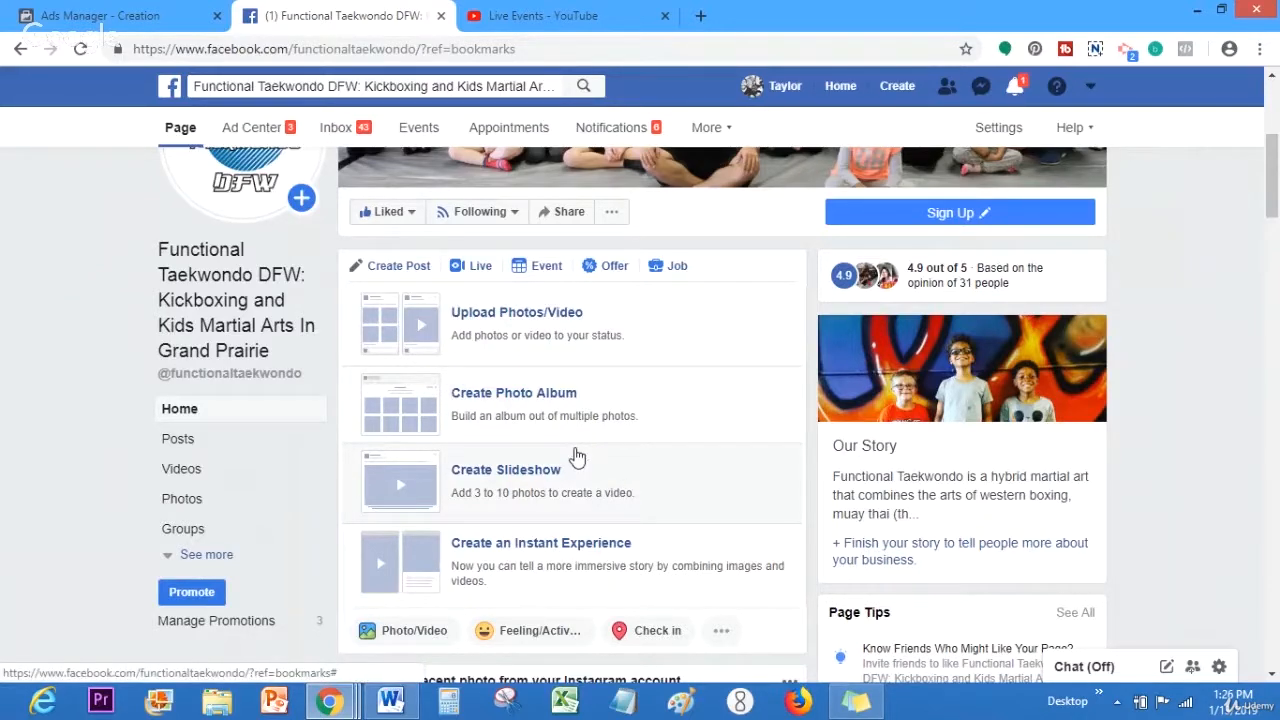
Step: Expand the page post about kids overreacting to stressful situations and examine its opening question, body text and website link
{"action": "left_click_drag", "start_coordinate": [1273, 204], "coordinate": [1273, 330]}
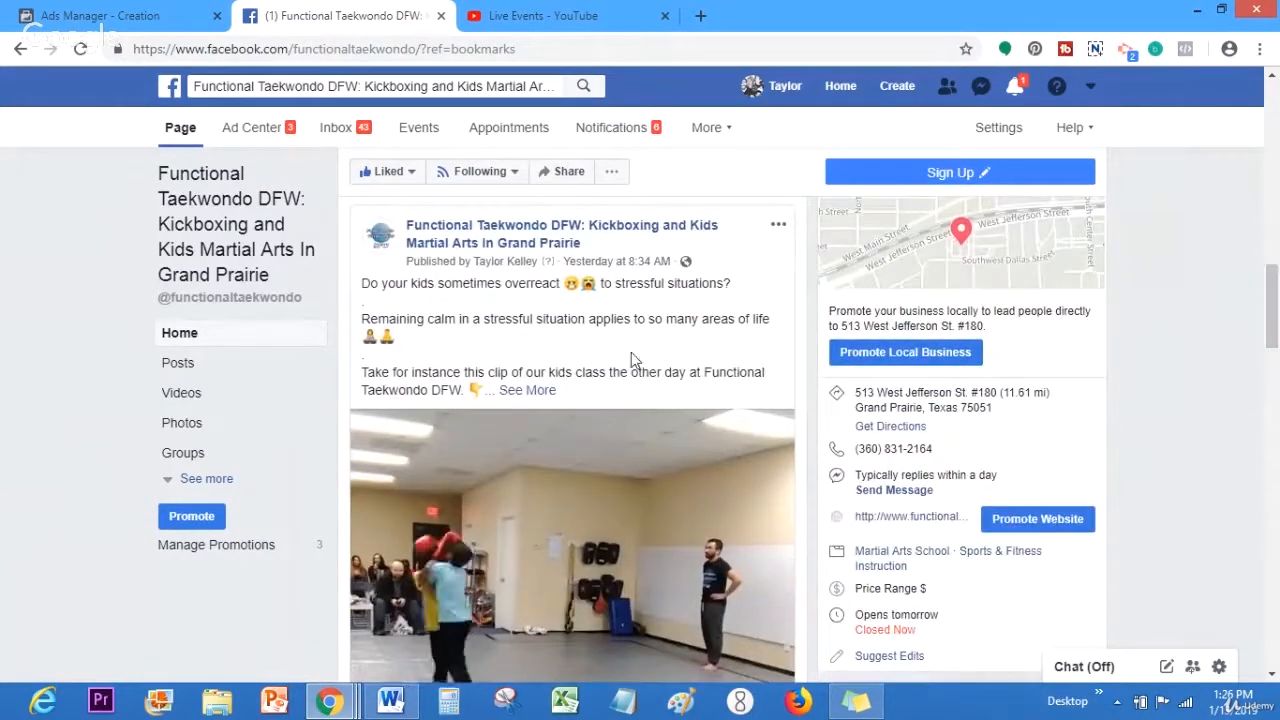
{"action": "left_click", "coordinate": [530, 392]}
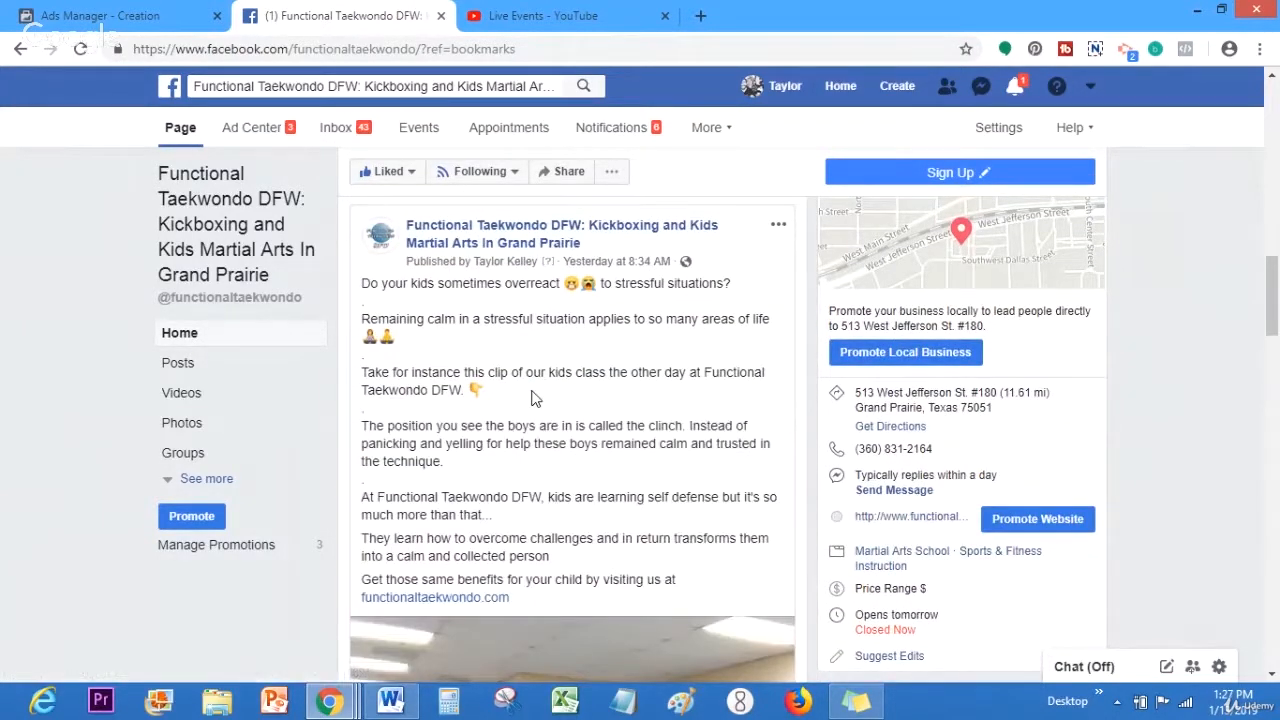
{"action": "mouse_move", "coordinate": [363, 283]}
{"action": "left_mouse_down"}
{"action": "mouse_move", "coordinate": [731, 284]}
{"action": "mouse_move", "coordinate": [358, 284]}
{"action": "left_mouse_up"}
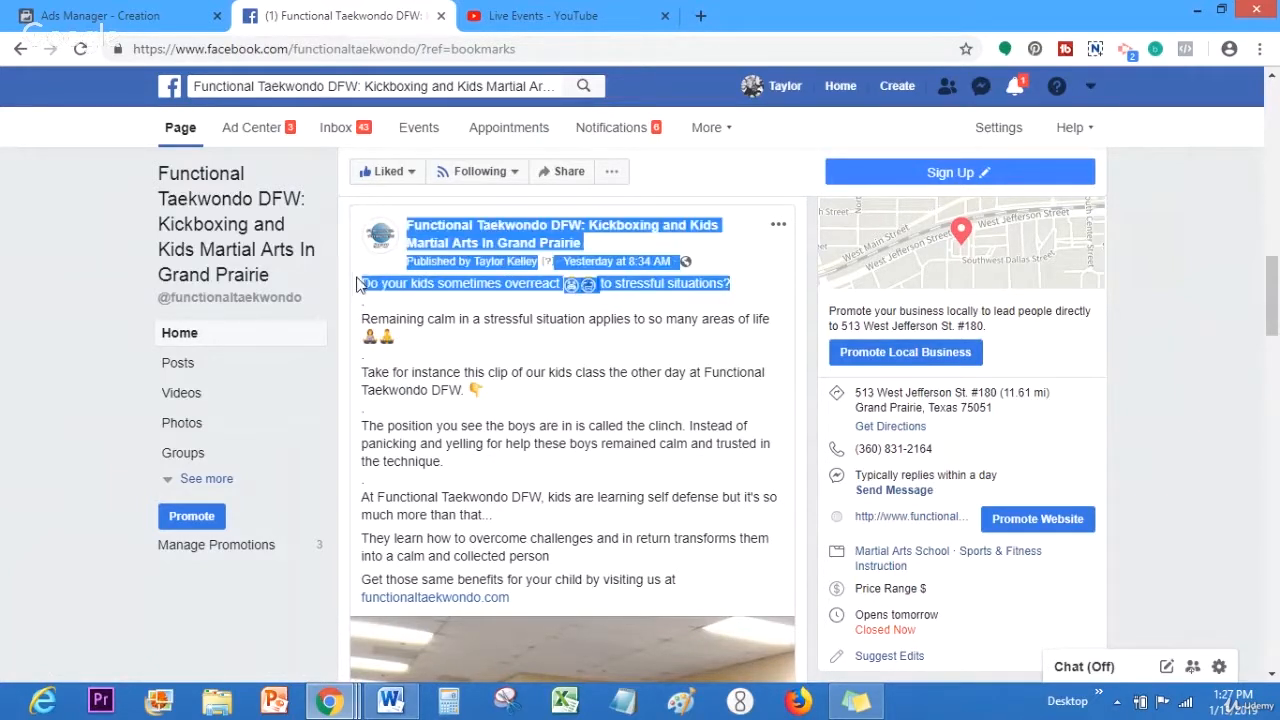
{"action": "left_click", "coordinate": [428, 306]}
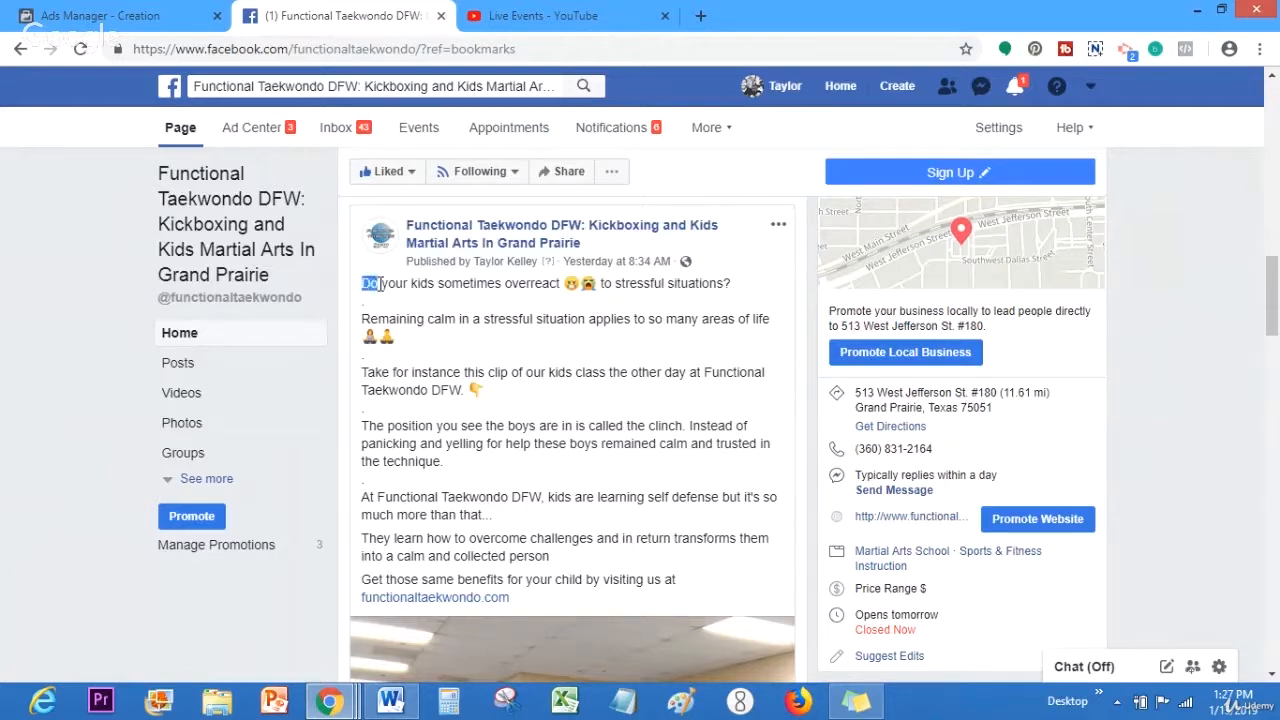
{"action": "left_click", "coordinate": [380, 287]}
{"action": "left_click_drag", "start_coordinate": [362, 320], "coordinate": [698, 591]}
{"action": "left_click", "coordinate": [597, 526]}
{"action": "left_click_drag", "start_coordinate": [558, 600], "coordinate": [359, 613]}
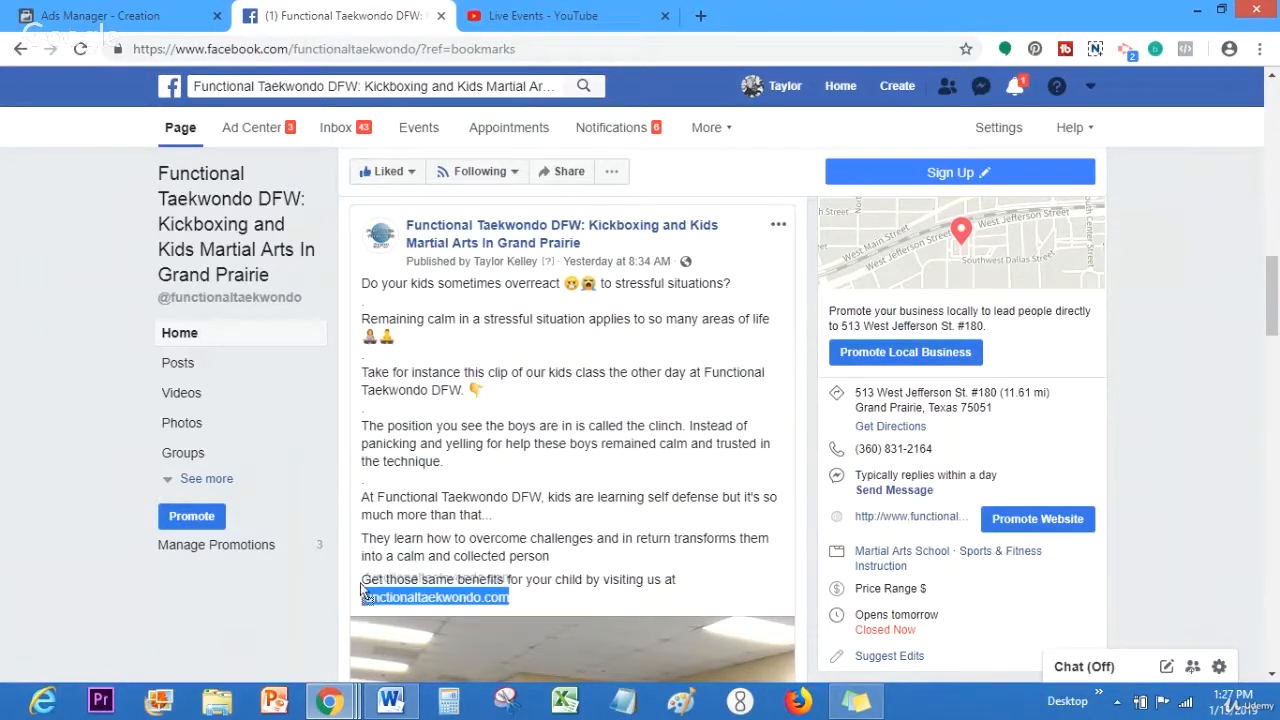
{"action": "left_click", "coordinate": [456, 572]}
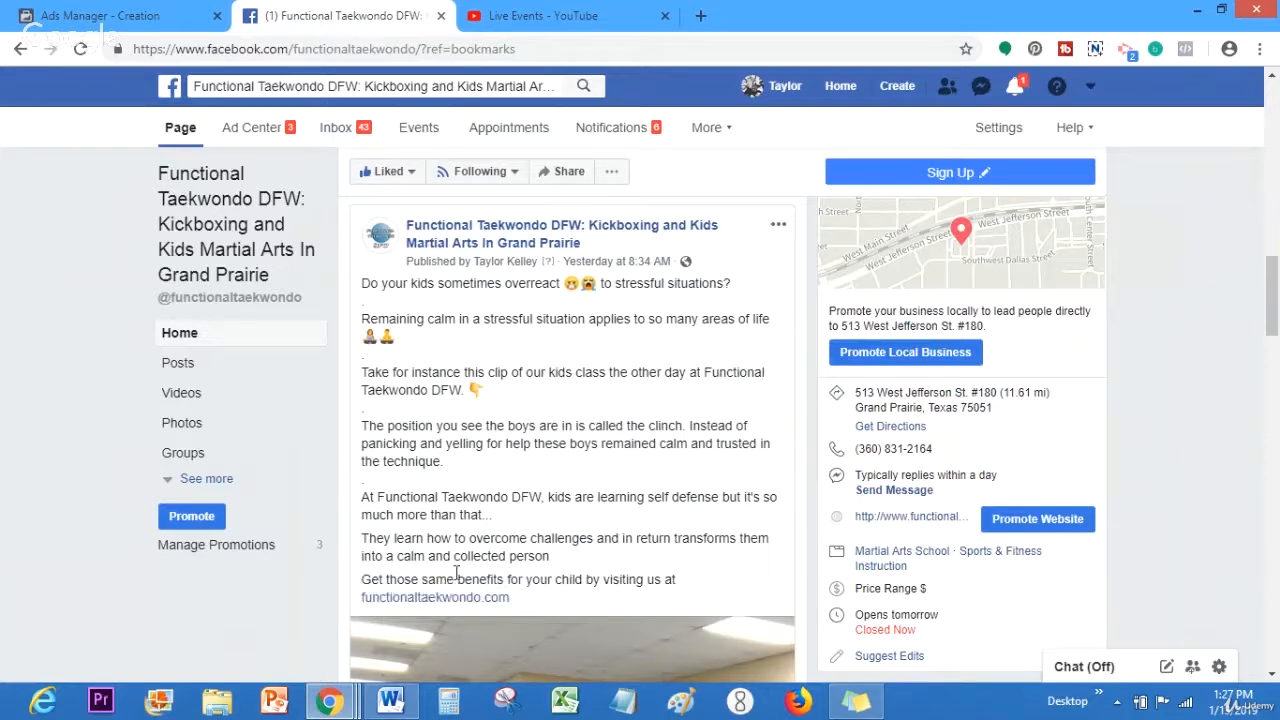
Step: Open the boost settings for the post about kids overreacting and look over the audience options
{"action": "left_click_drag", "start_coordinate": [1275, 300], "coordinate": [1276, 391]}
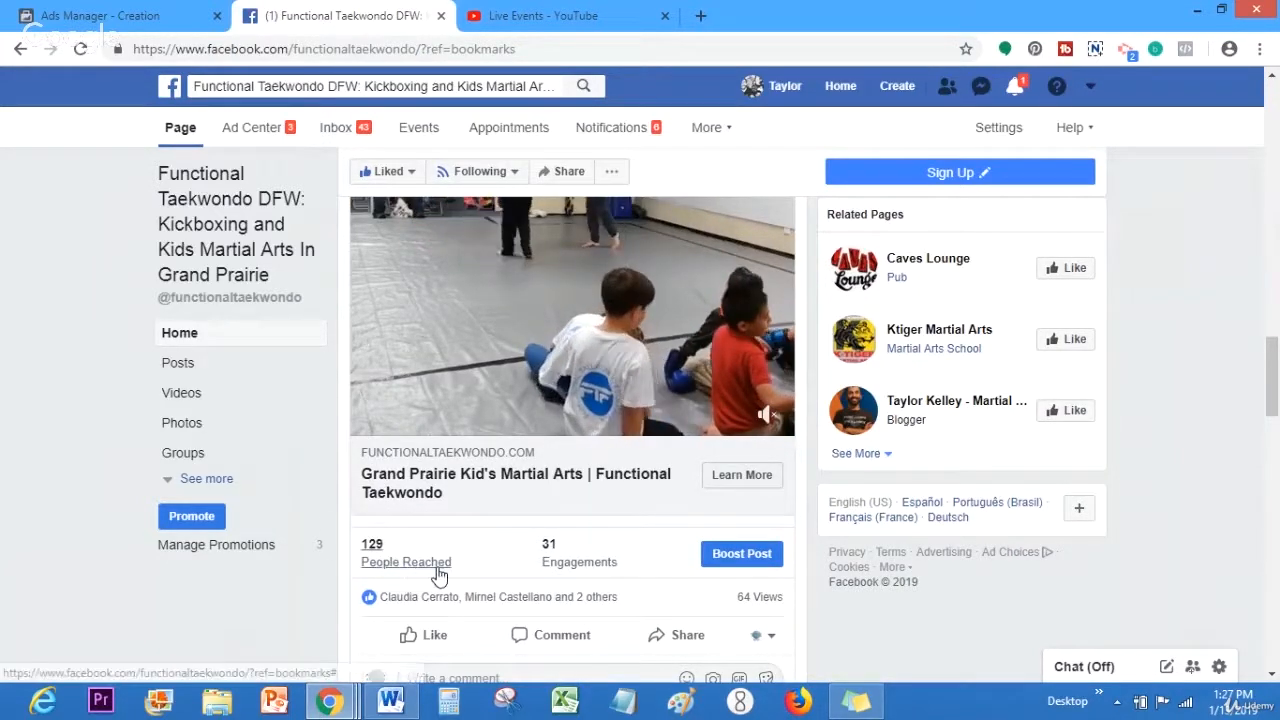
{"action": "left_click", "coordinate": [736, 566]}
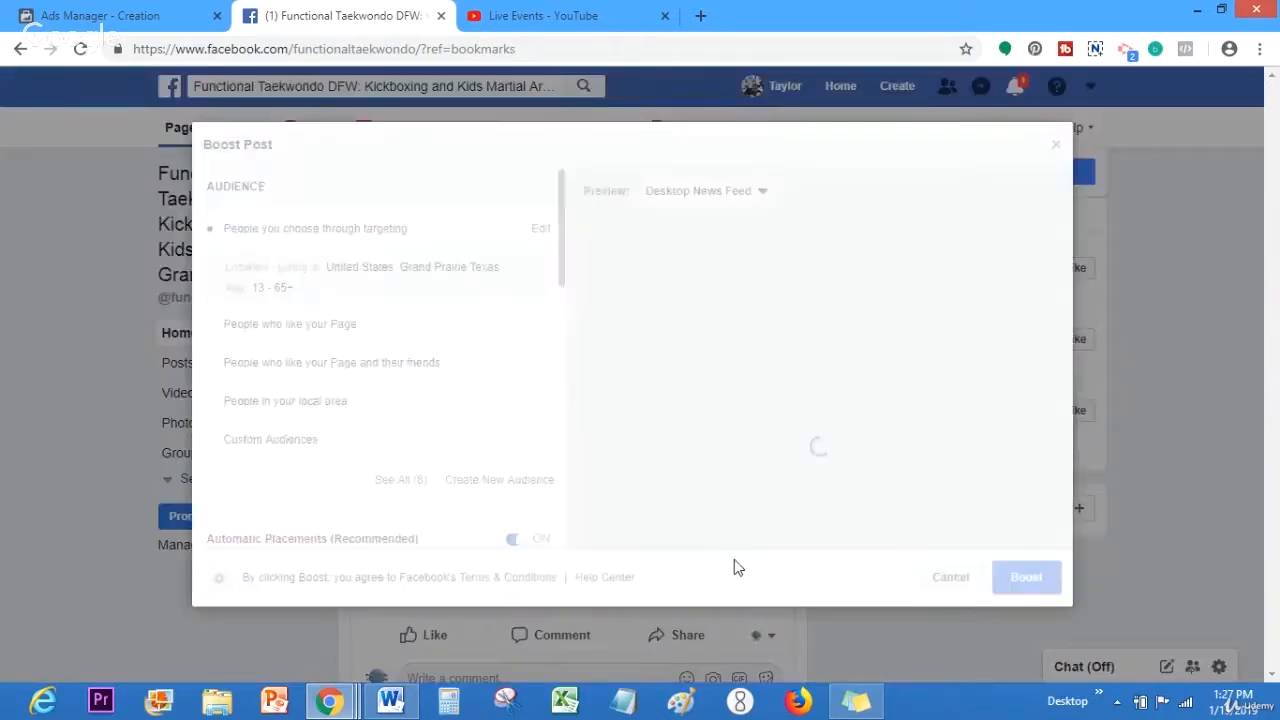
{"action": "scroll", "coordinate": [562, 253], "scroll_direction": "down", "scroll_amount": 1}
{"action": "scroll", "coordinate": [560, 238], "scroll_direction": "up", "scroll_amount": 1}
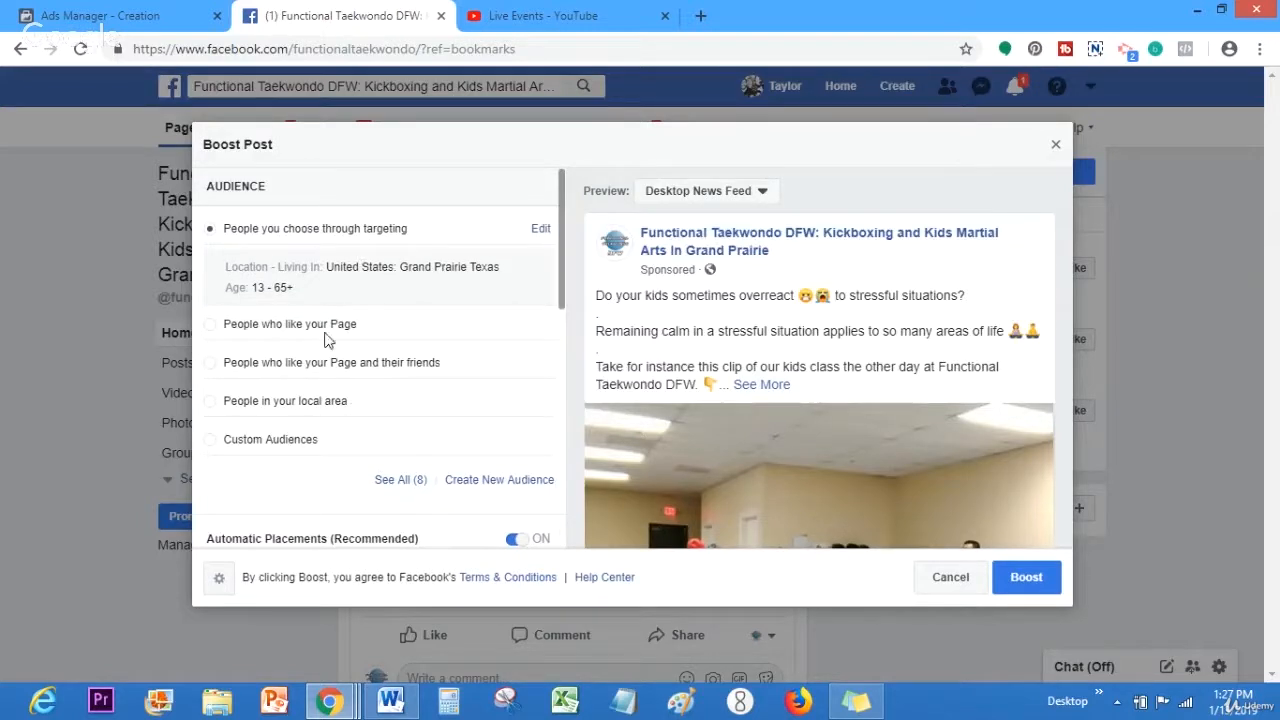
Step: Show all saved audiences, then start a new audience for the boosted post with its gender limited to Women
{"action": "left_click", "coordinate": [402, 481]}
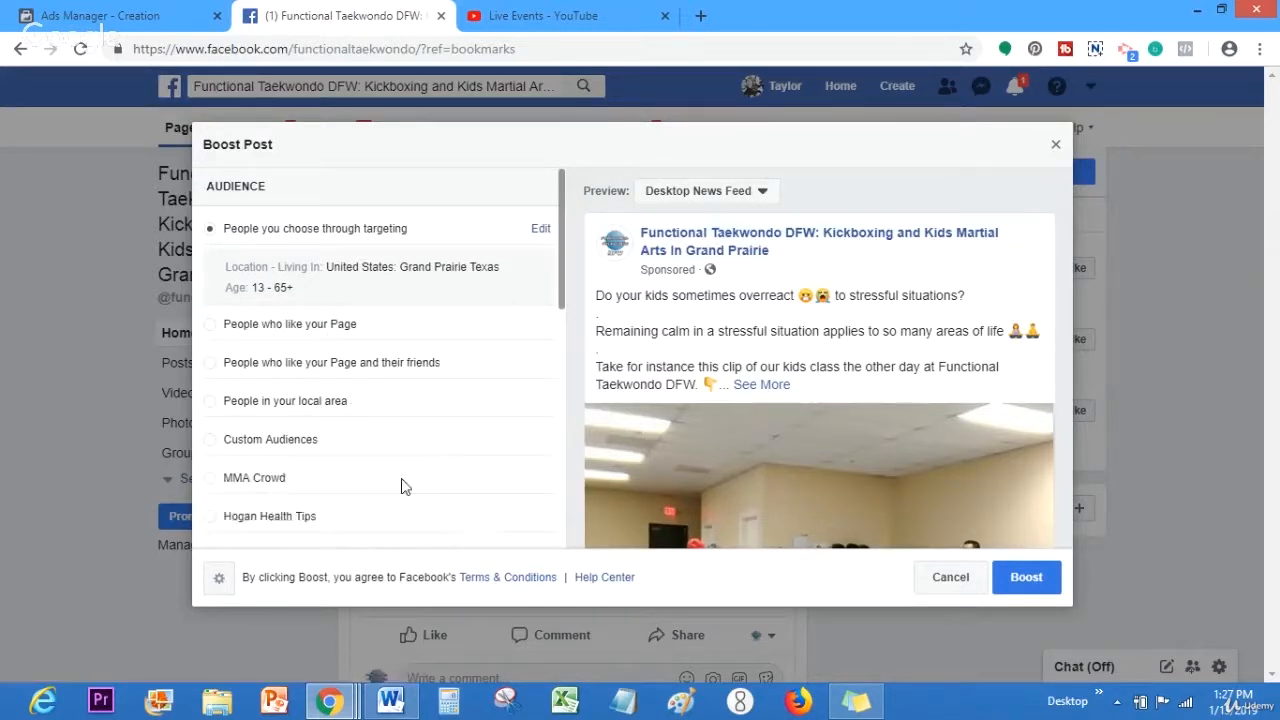
{"action": "left_click_drag", "start_coordinate": [558, 260], "coordinate": [555, 334]}
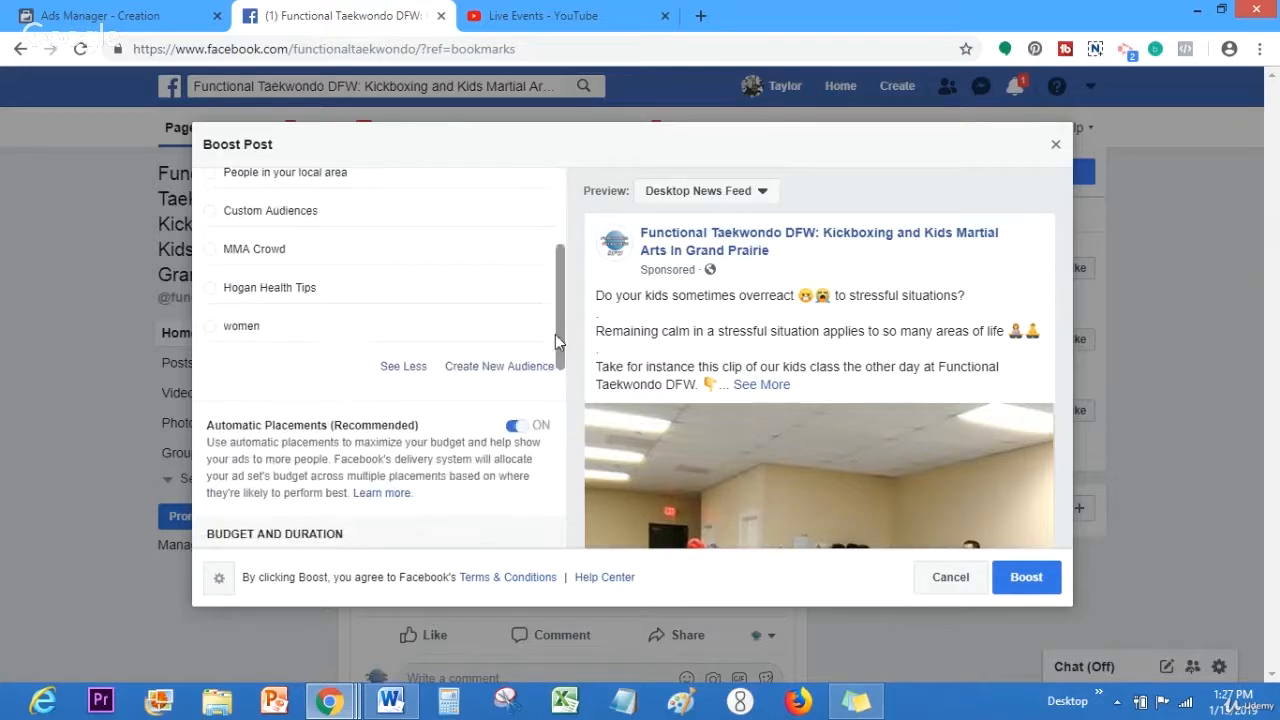
{"action": "left_click", "coordinate": [496, 370]}
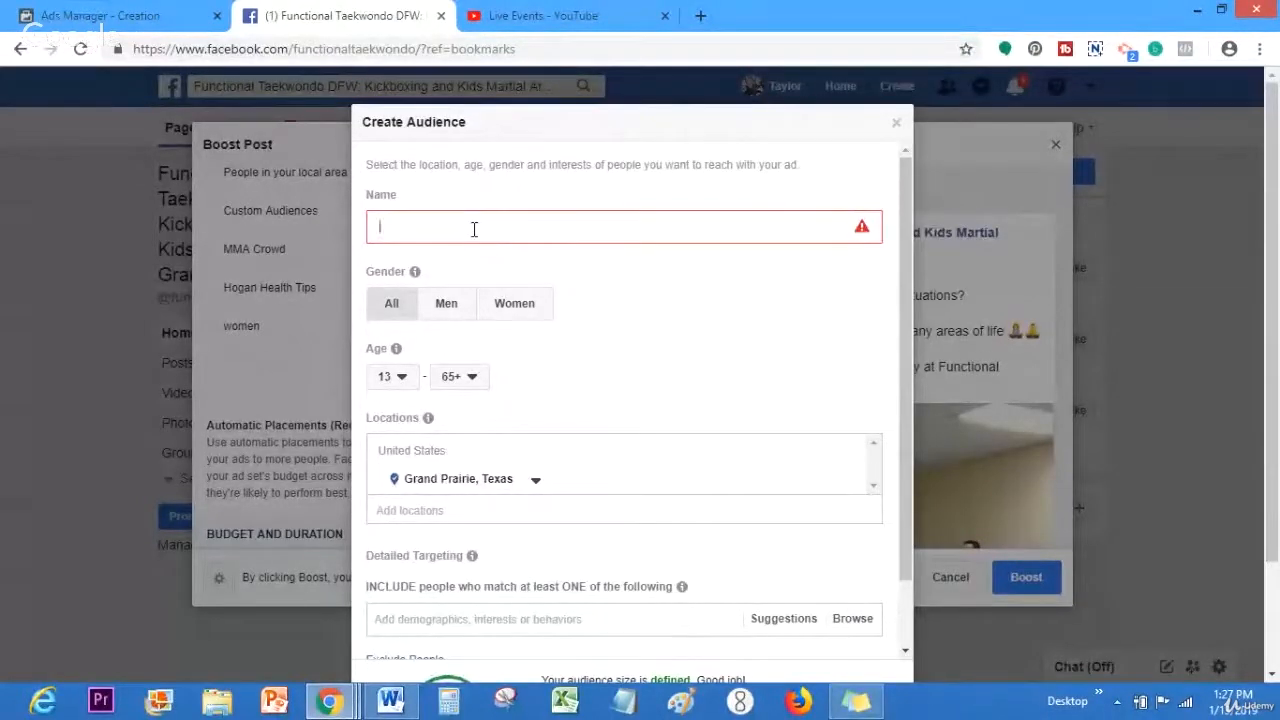
{"action": "left_click", "coordinate": [521, 312]}
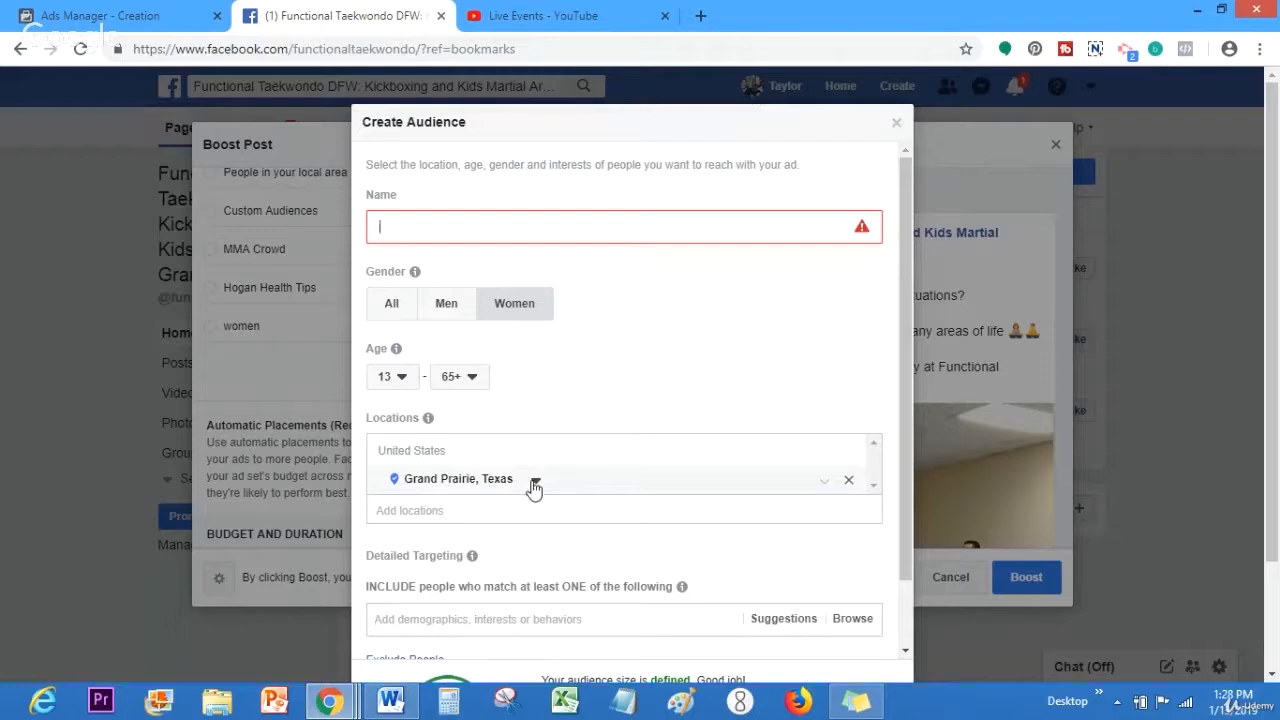
Step: Extend the new audience's Grand Prairie, Texas location to cities within a 25 mi radius
{"action": "left_click_drag", "start_coordinate": [906, 375], "coordinate": [894, 506]}
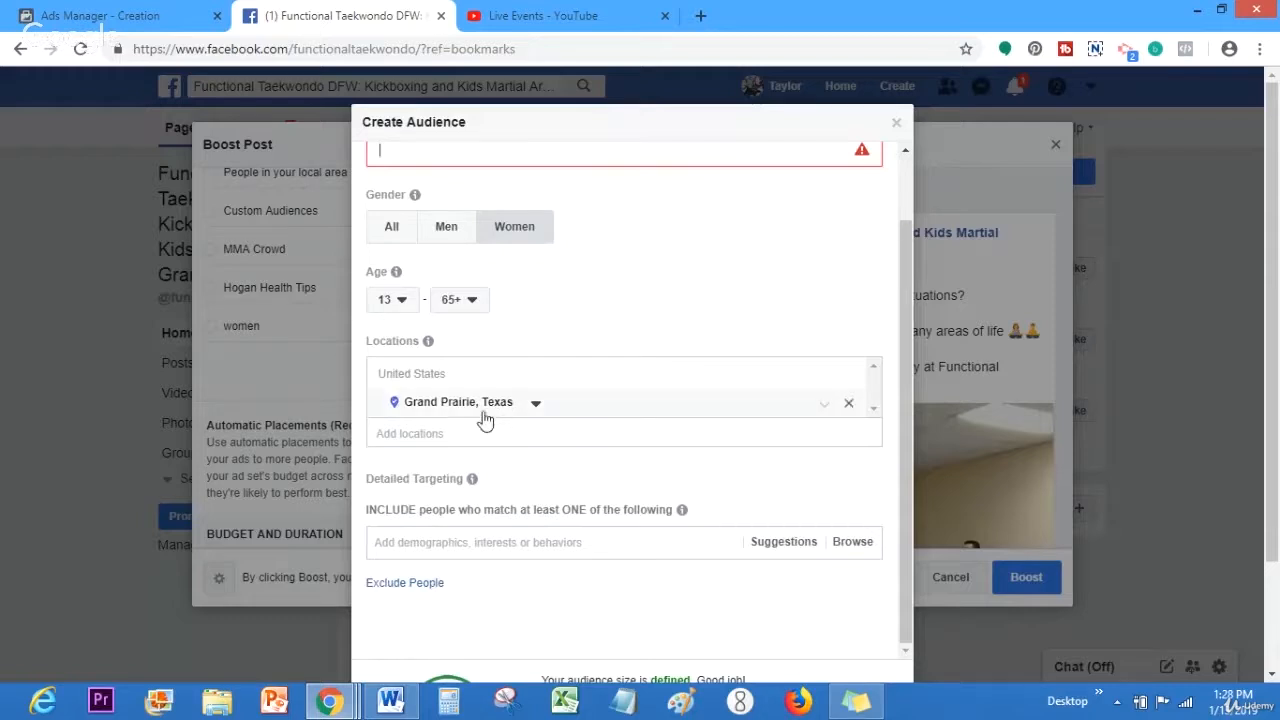
{"action": "left_click", "coordinate": [537, 406]}
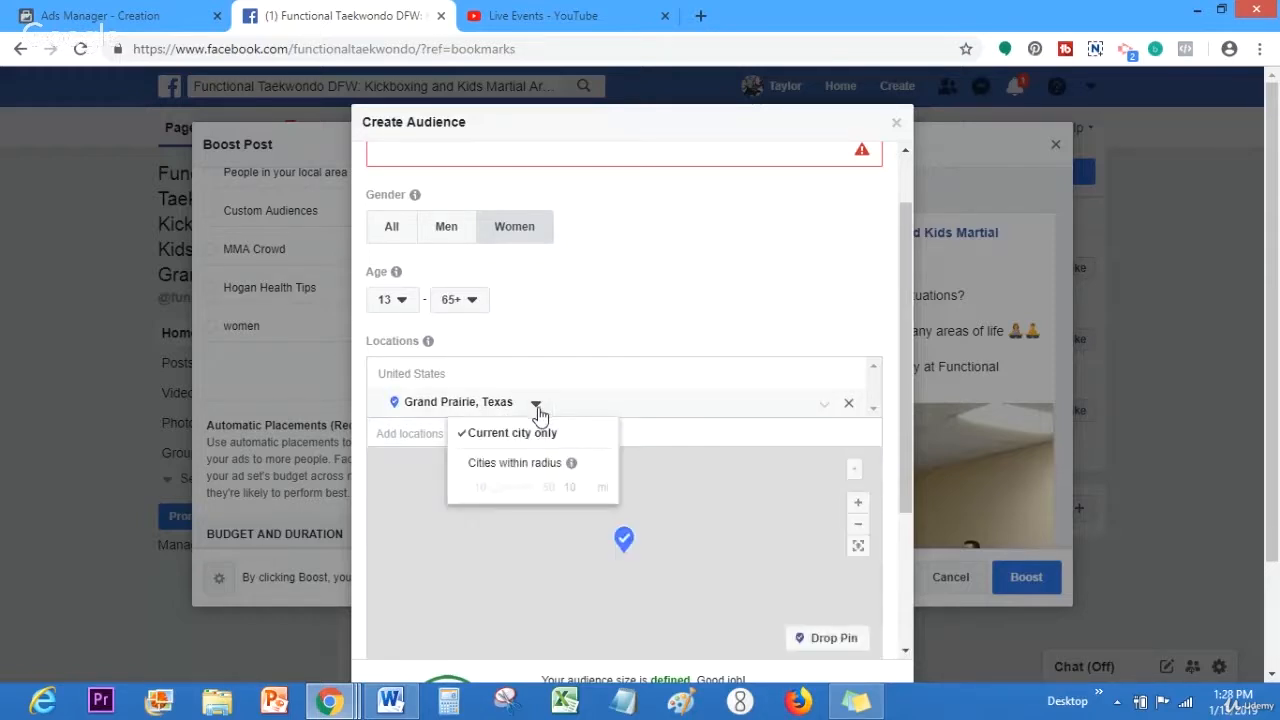
{"action": "left_click", "coordinate": [518, 464]}
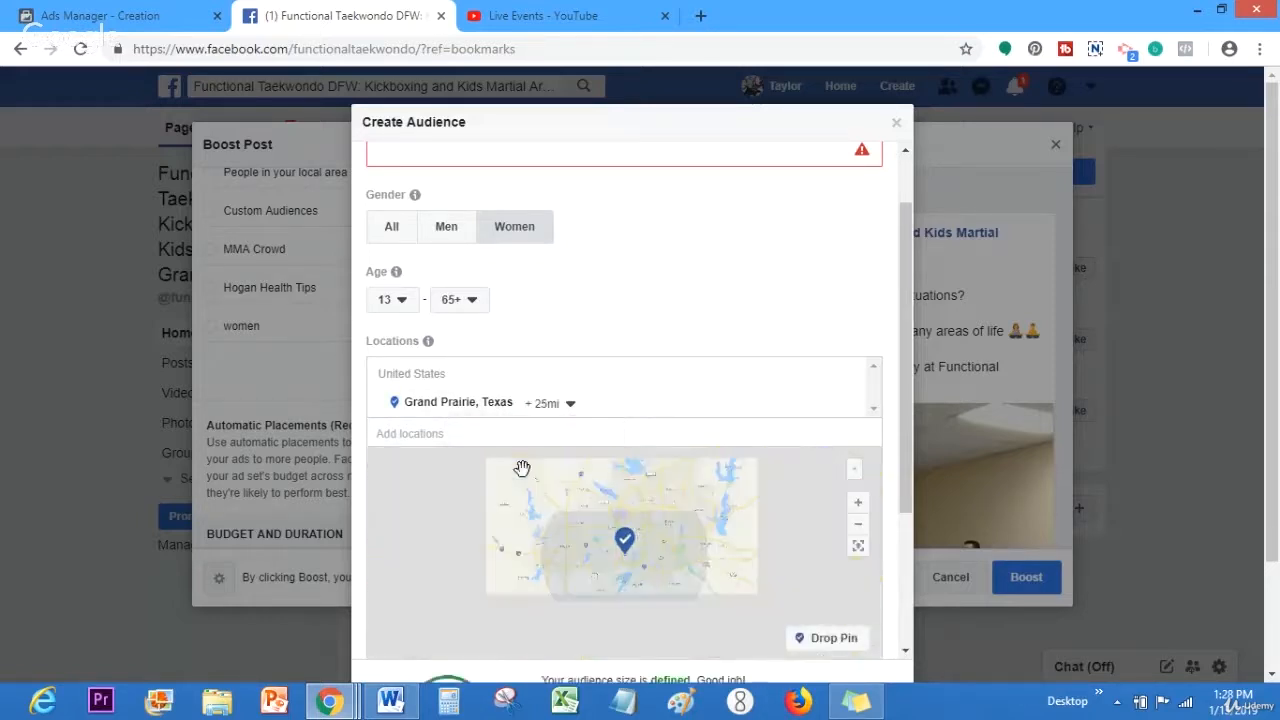
Step: Reduce the radius around Grand Prairie, Texas to 10 mi
{"action": "left_click", "coordinate": [541, 405]}
{"action": "left_click_drag", "start_coordinate": [522, 487], "coordinate": [473, 491]}
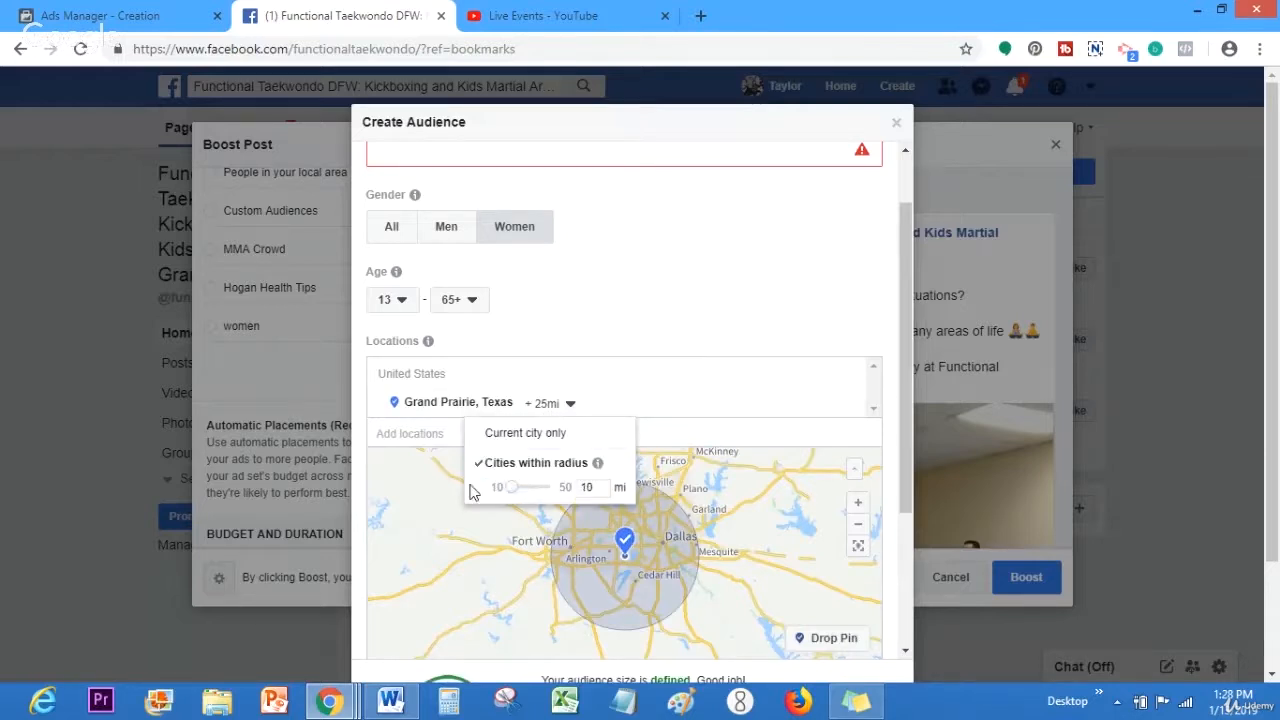
{"action": "left_click", "coordinate": [710, 325]}
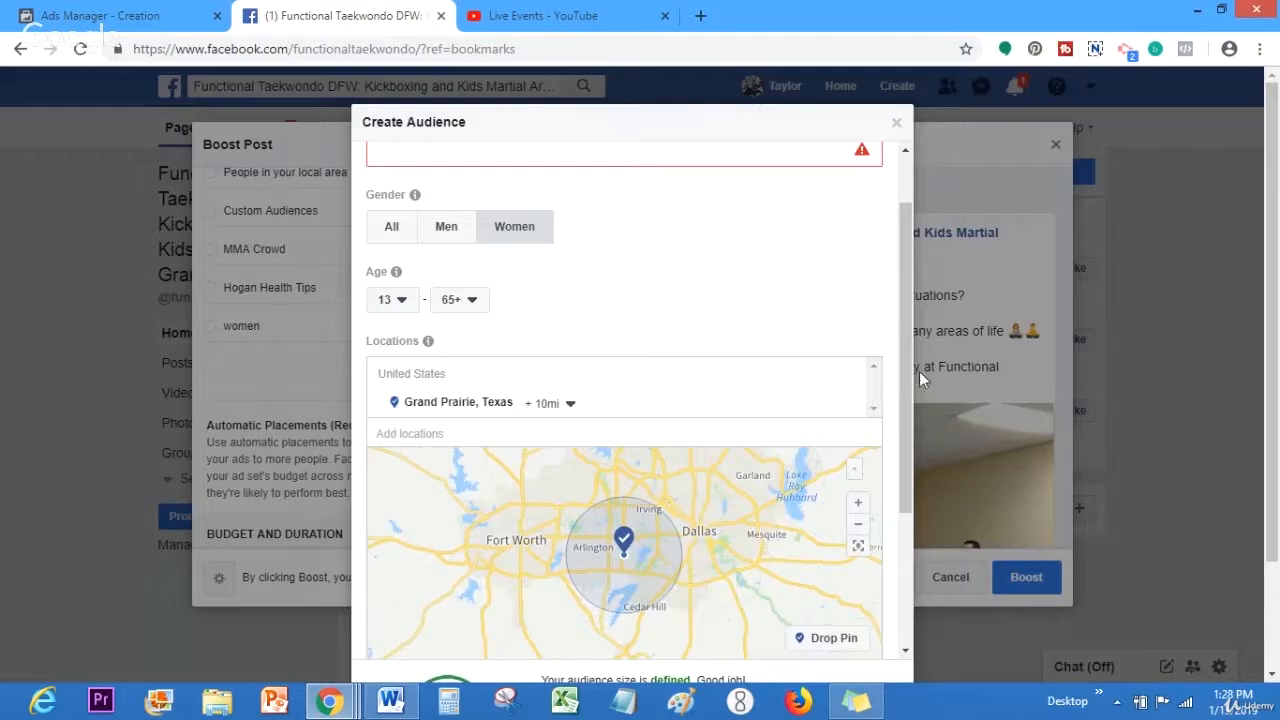
Step: Widen the Grand Prairie, Texas location radius to 34 mi
{"action": "left_click_drag", "start_coordinate": [906, 364], "coordinate": [890, 447]}
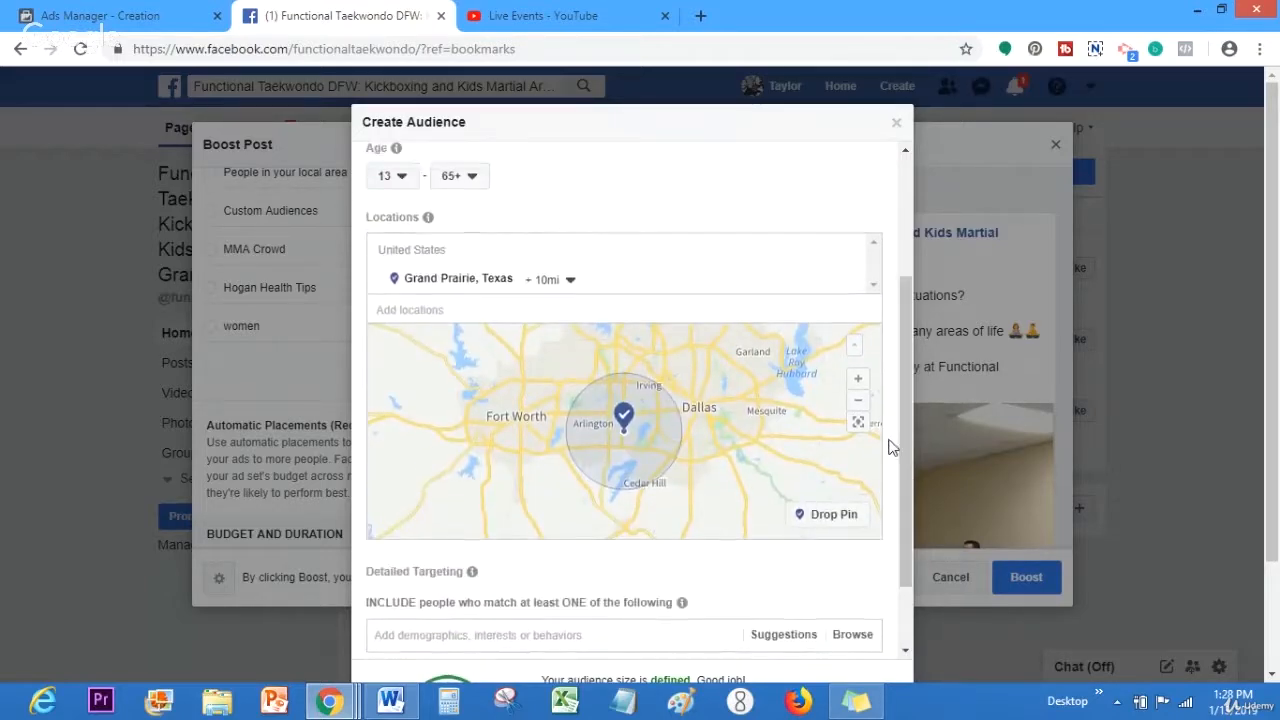
{"action": "left_click", "coordinate": [545, 279]}
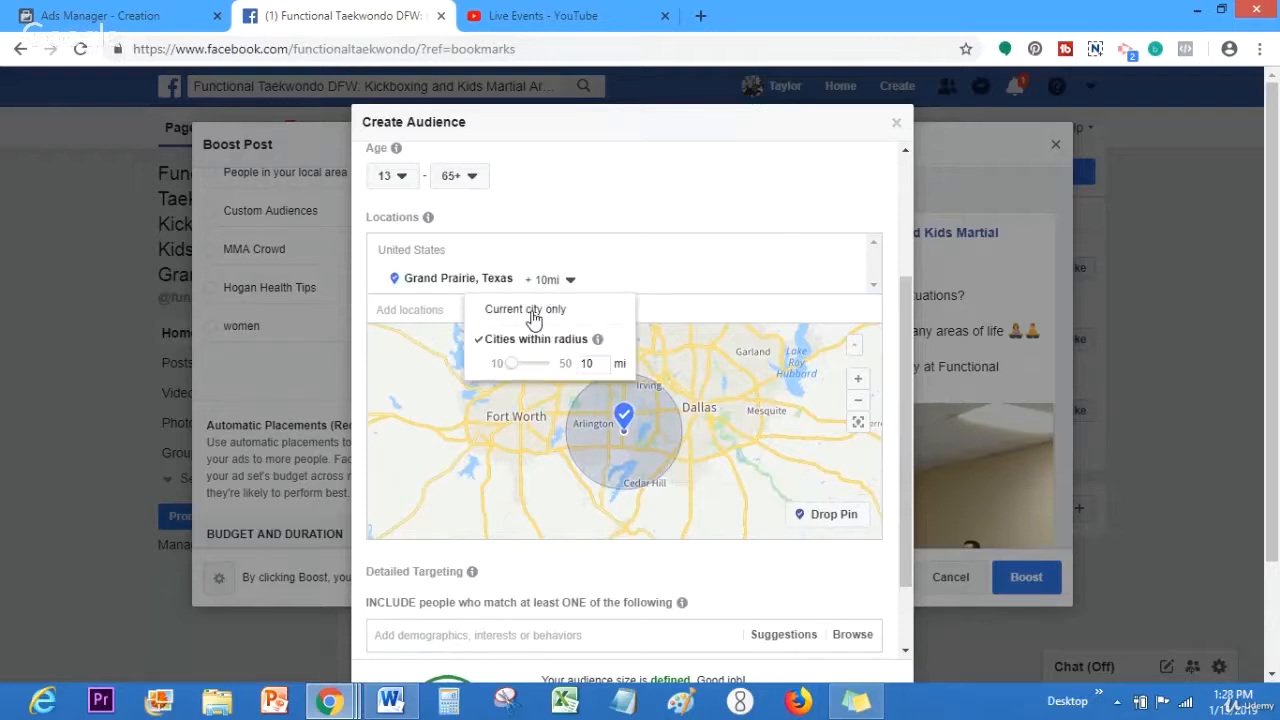
{"action": "left_click", "coordinate": [515, 371]}
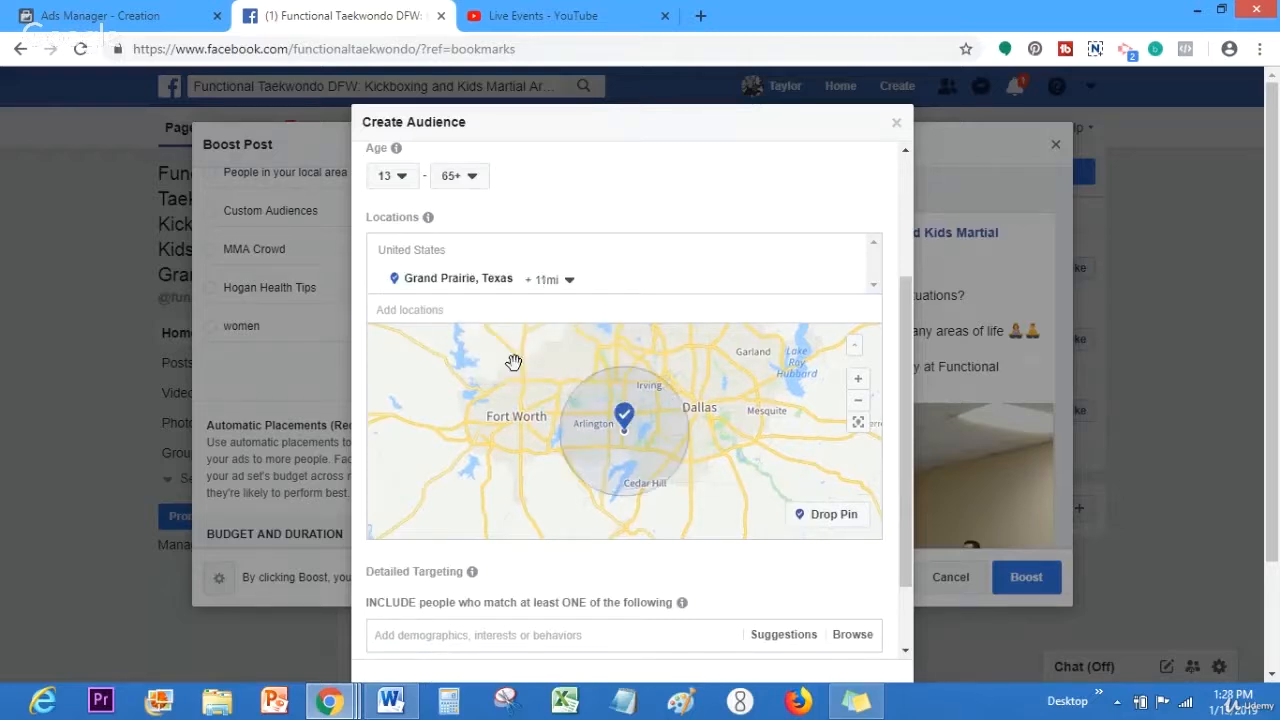
{"action": "left_click", "coordinate": [552, 286]}
{"action": "left_click_drag", "start_coordinate": [518, 365], "coordinate": [541, 366]}
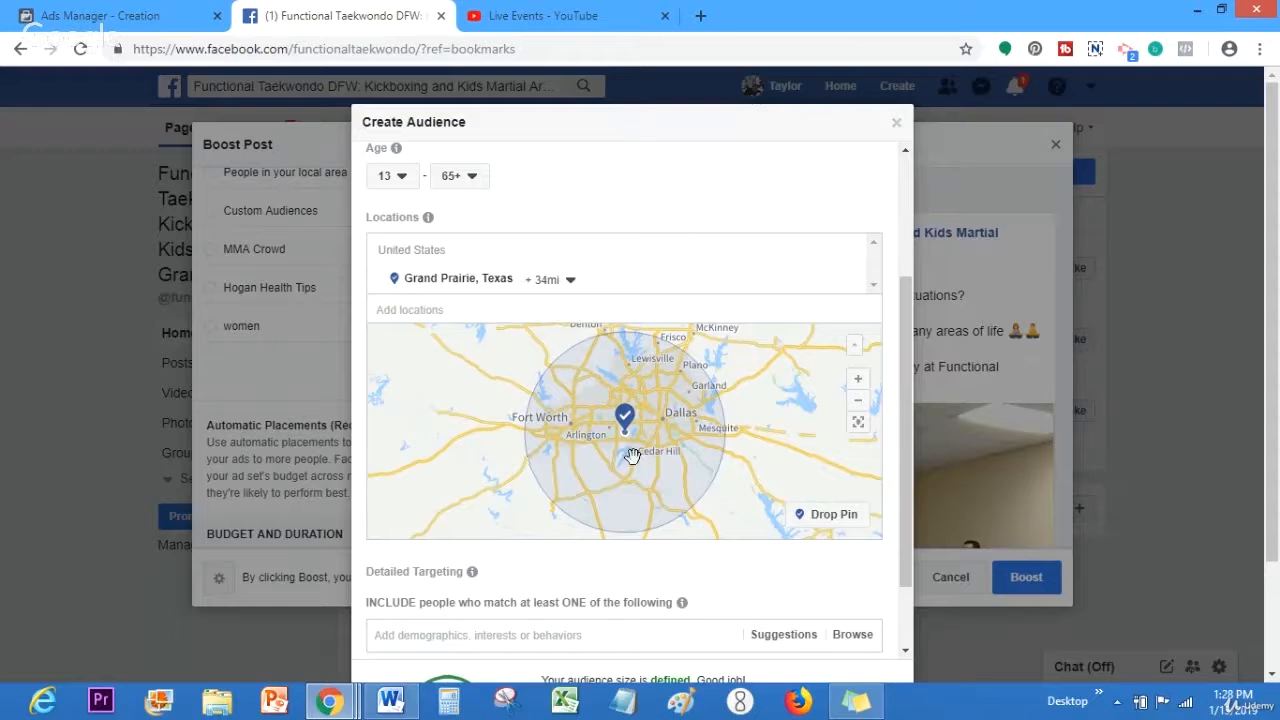
Step: Check the suggested targeting interests, then add Marvel Comics to the audience's detailed targeting
{"action": "scroll", "coordinate": [898, 445], "scroll_direction": "down", "scroll_amount": 2}
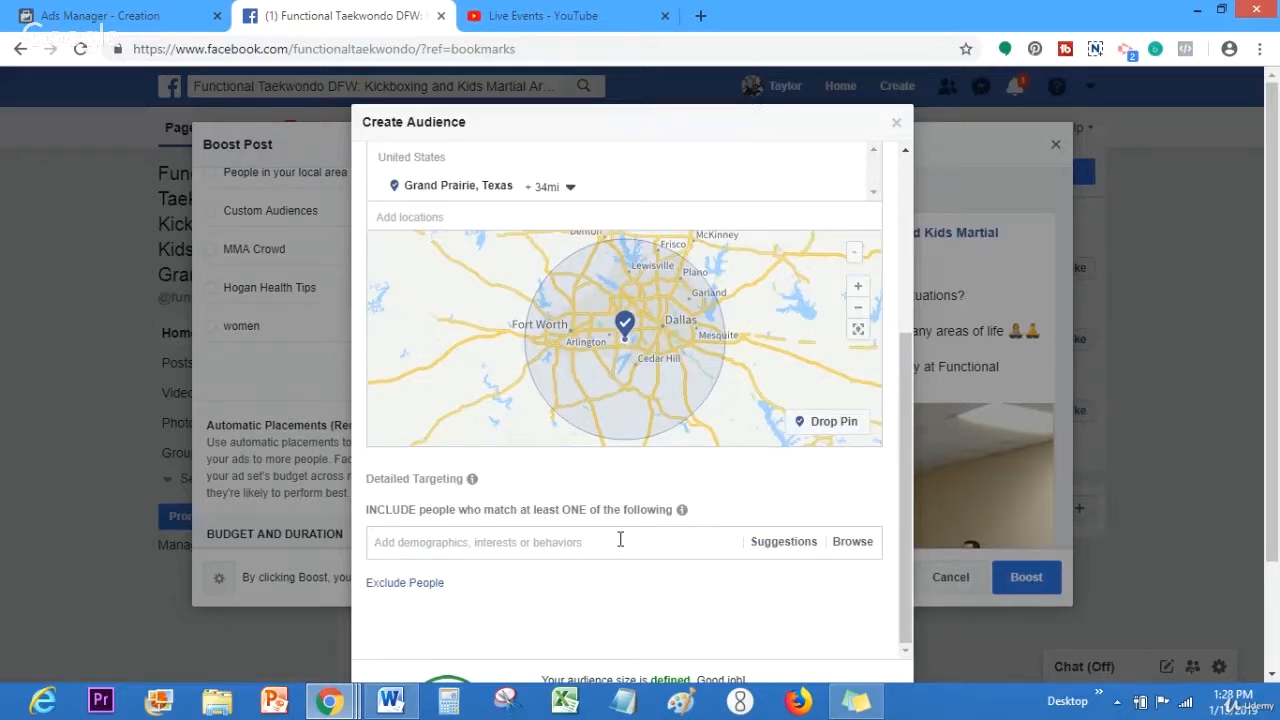
{"action": "left_click", "coordinate": [785, 543]}
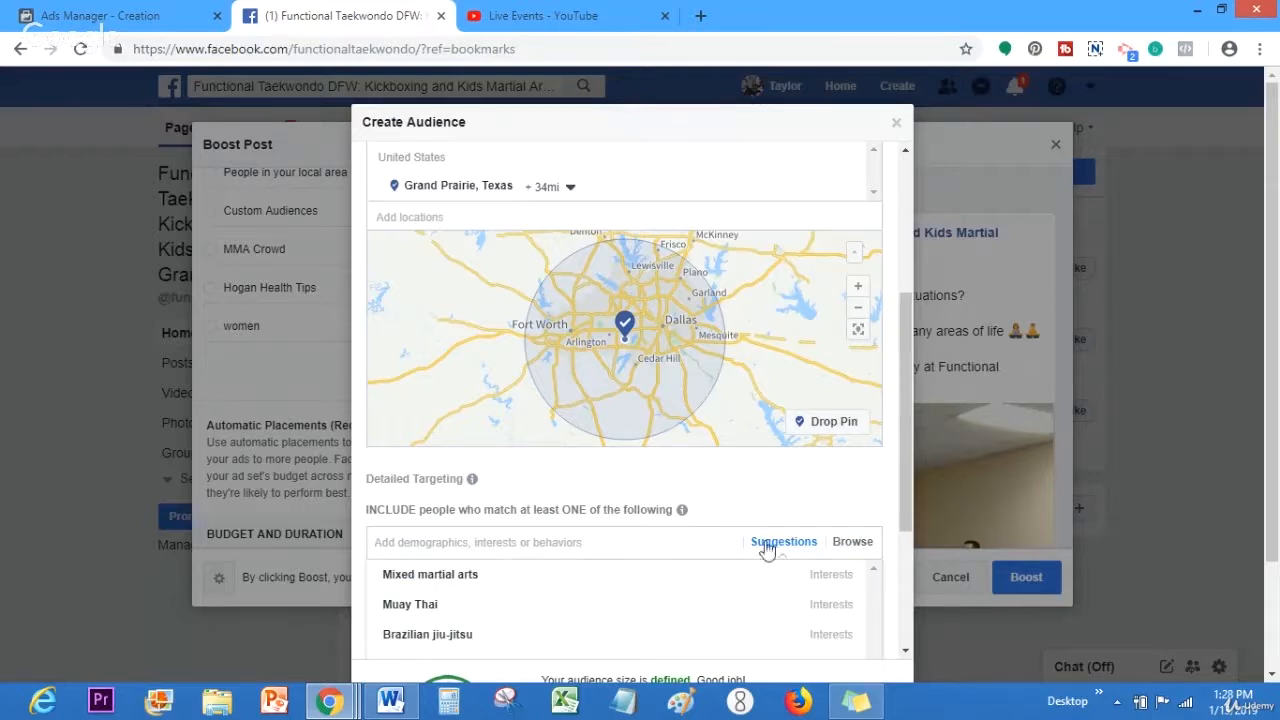
{"action": "left_click", "coordinate": [797, 497]}
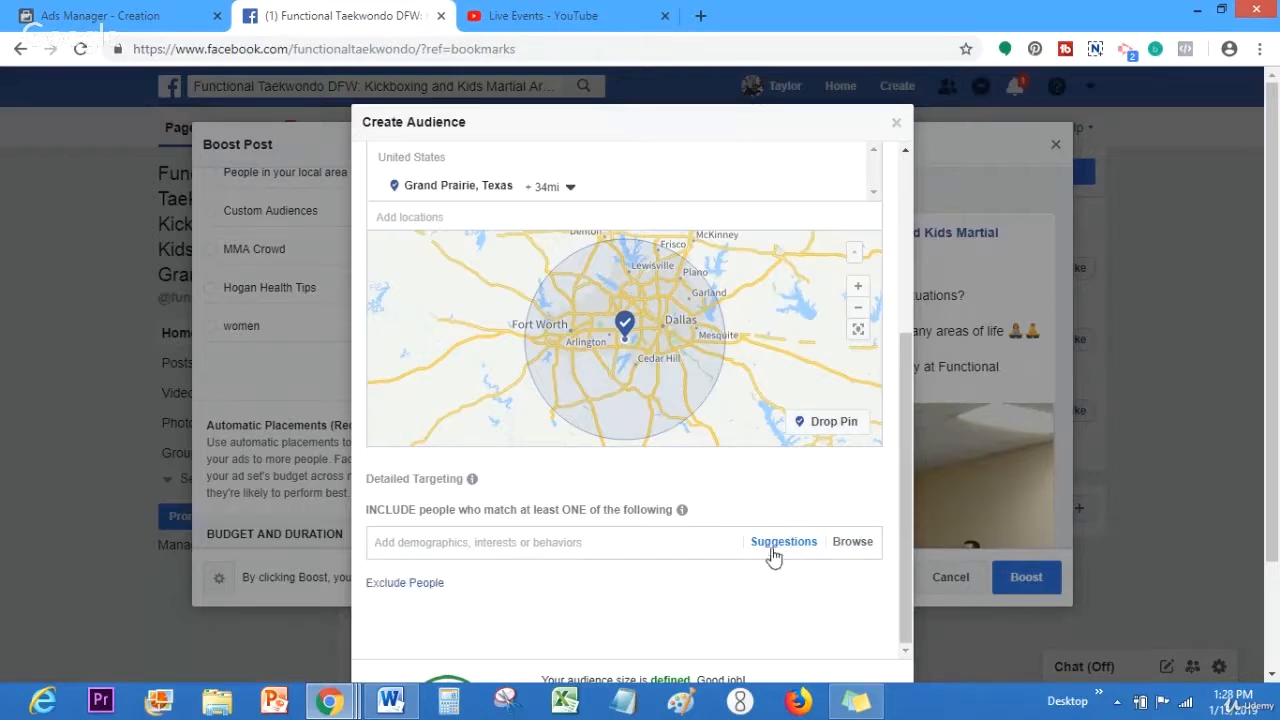
{"action": "left_click", "coordinate": [659, 544]}
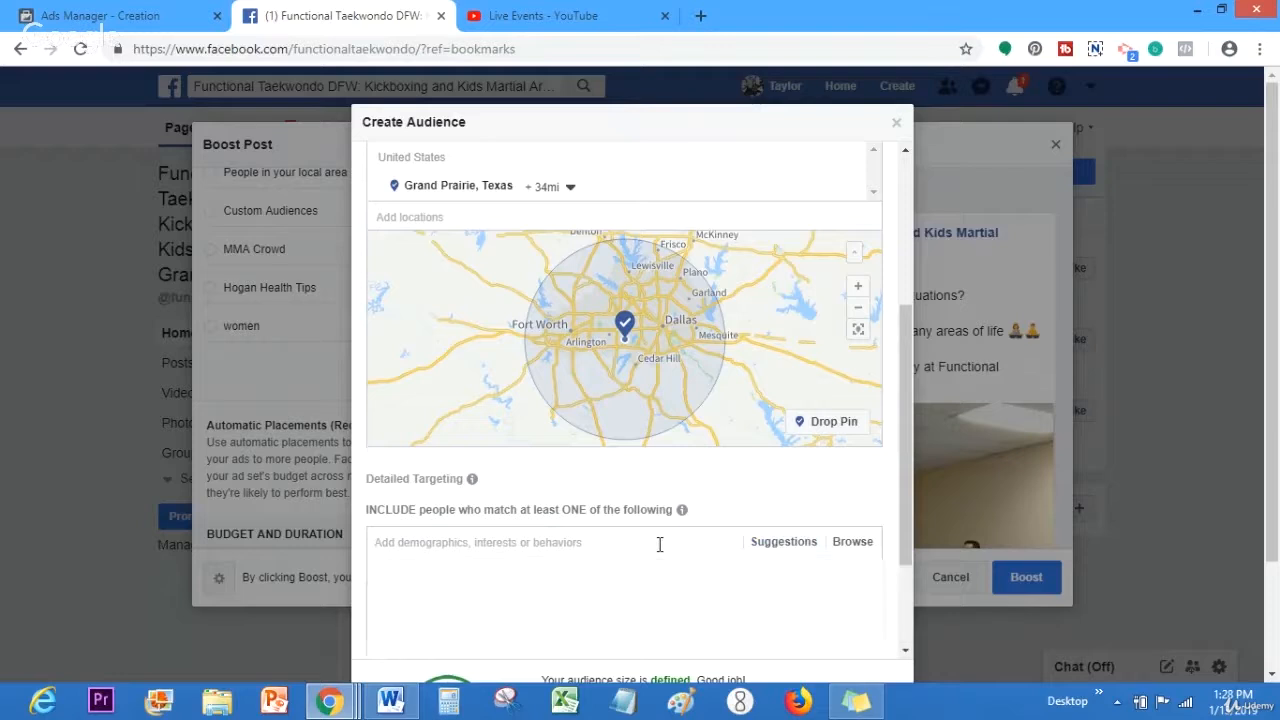
{"action": "type", "text": "marvel"}
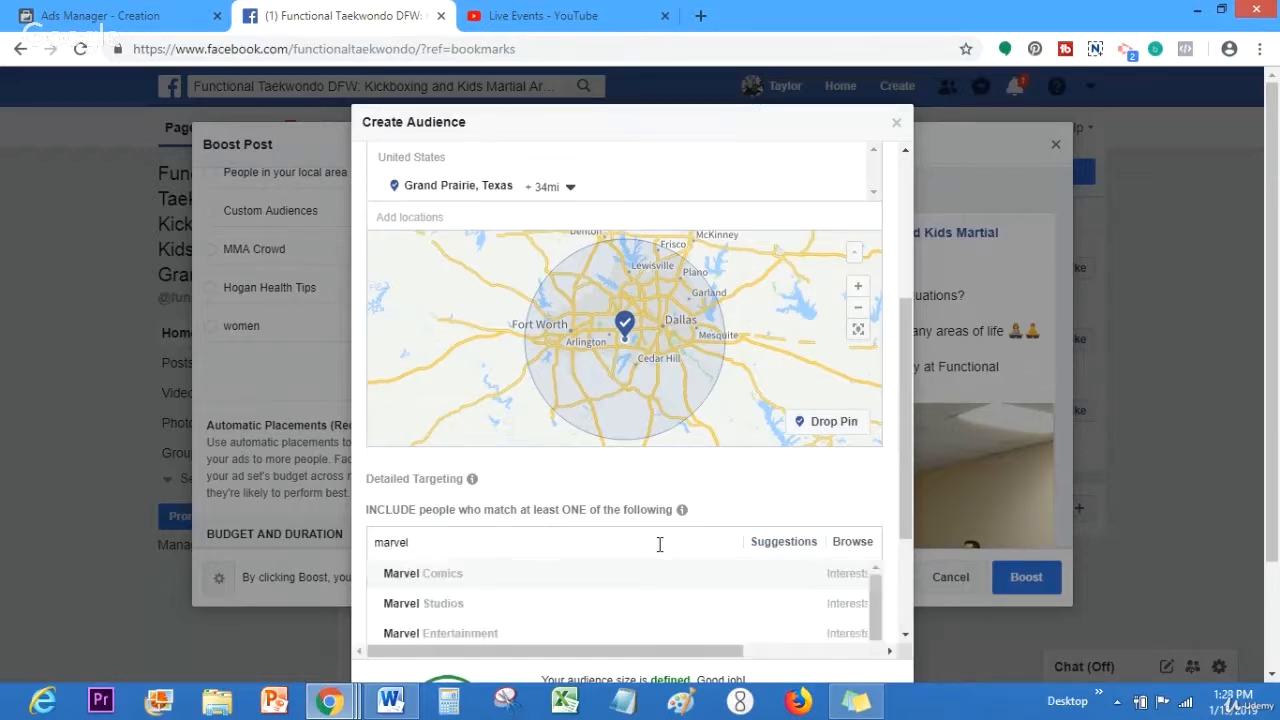
{"action": "left_click", "coordinate": [481, 578]}
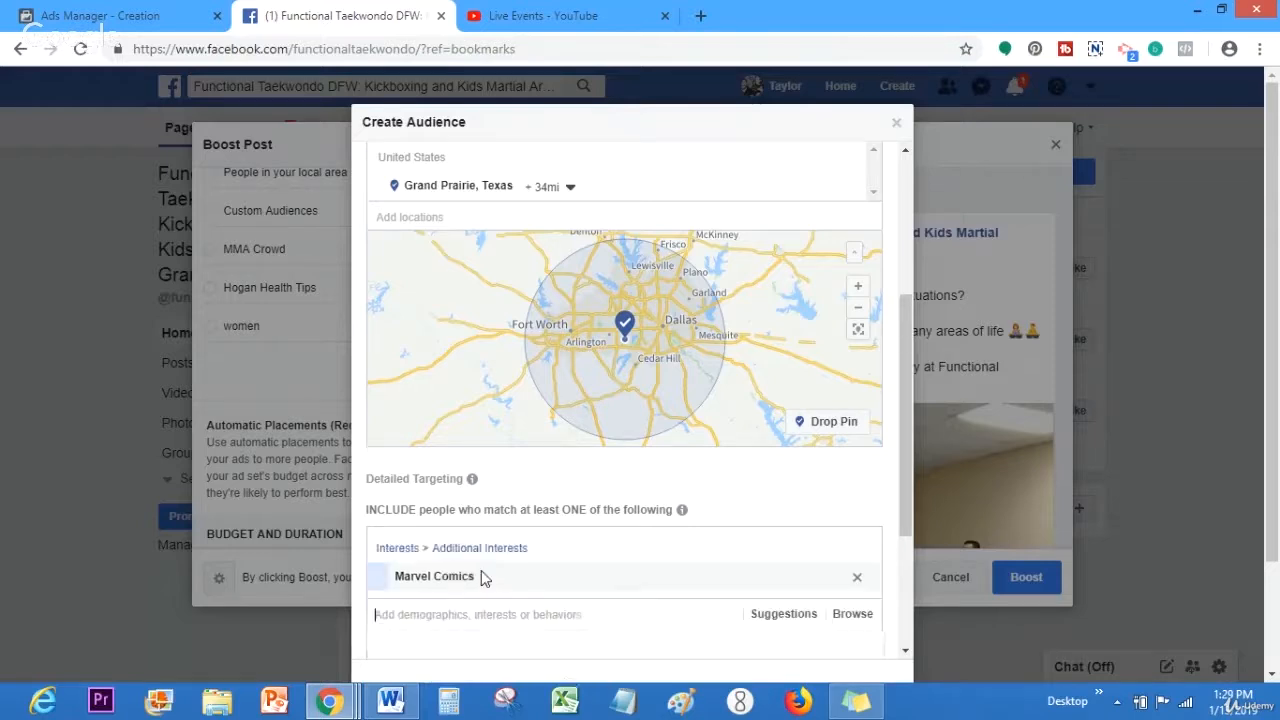
Step: Add Iron Man (film) as another interest in the detailed targeting and view its details
{"action": "left_click_drag", "start_coordinate": [914, 401], "coordinate": [911, 404]}
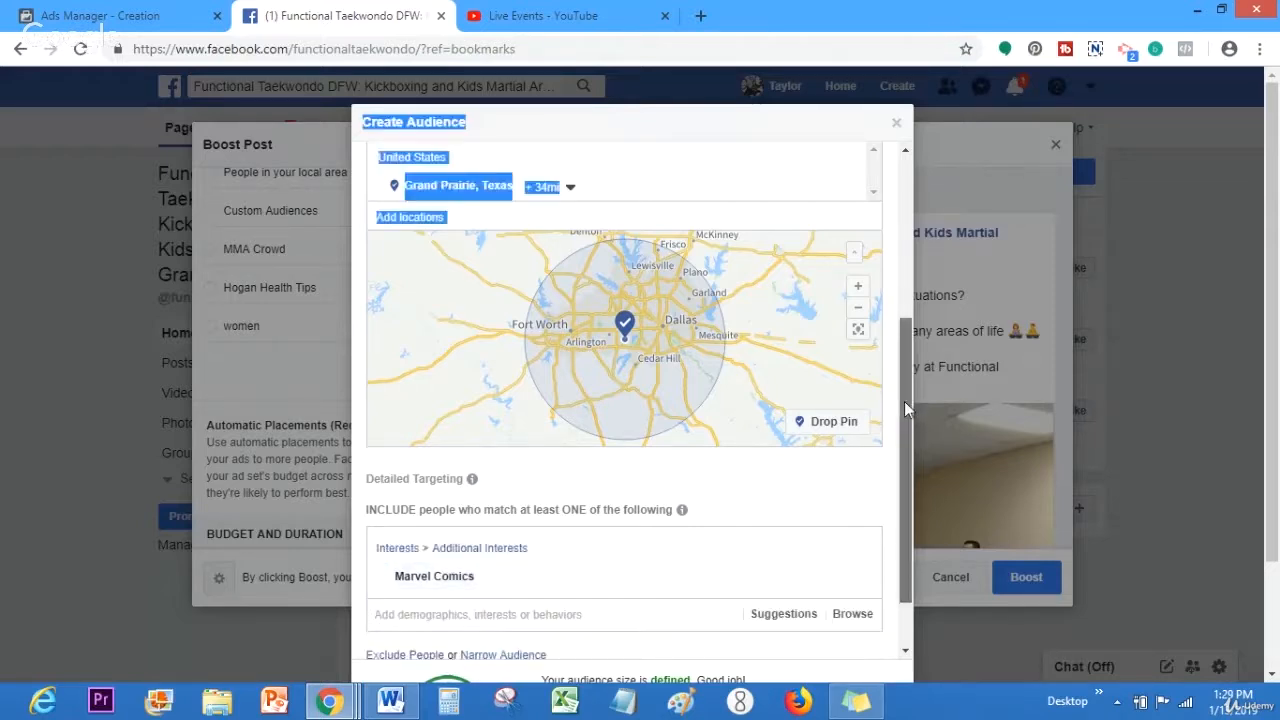
{"action": "scroll", "coordinate": [904, 401], "scroll_direction": "down", "scroll_amount": 1}
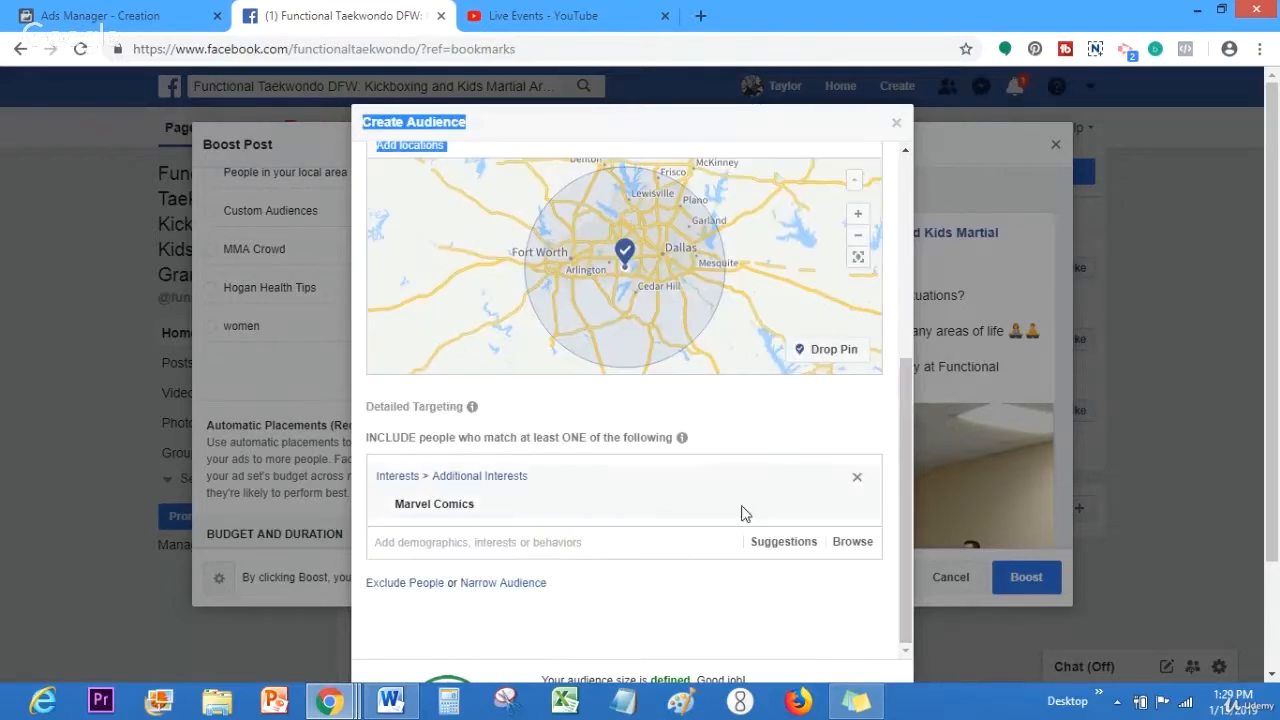
{"action": "left_click", "coordinate": [522, 540]}
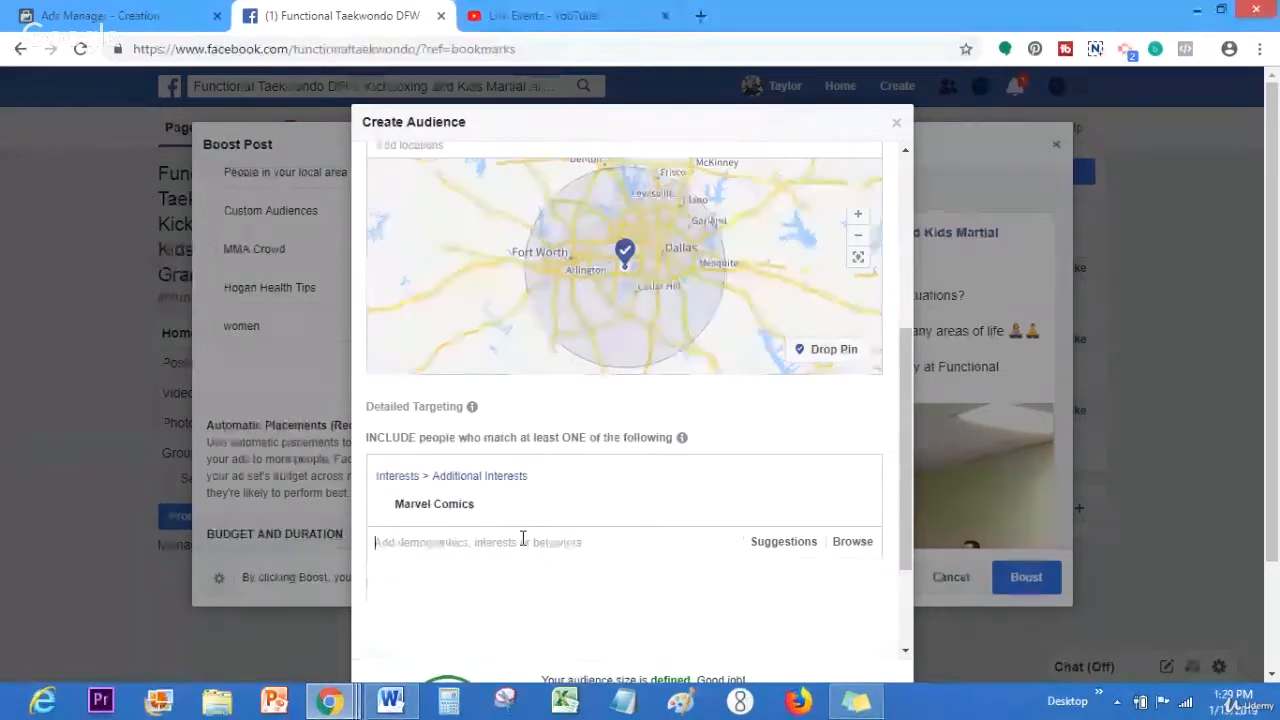
{"action": "type", "text": "irpn man"}
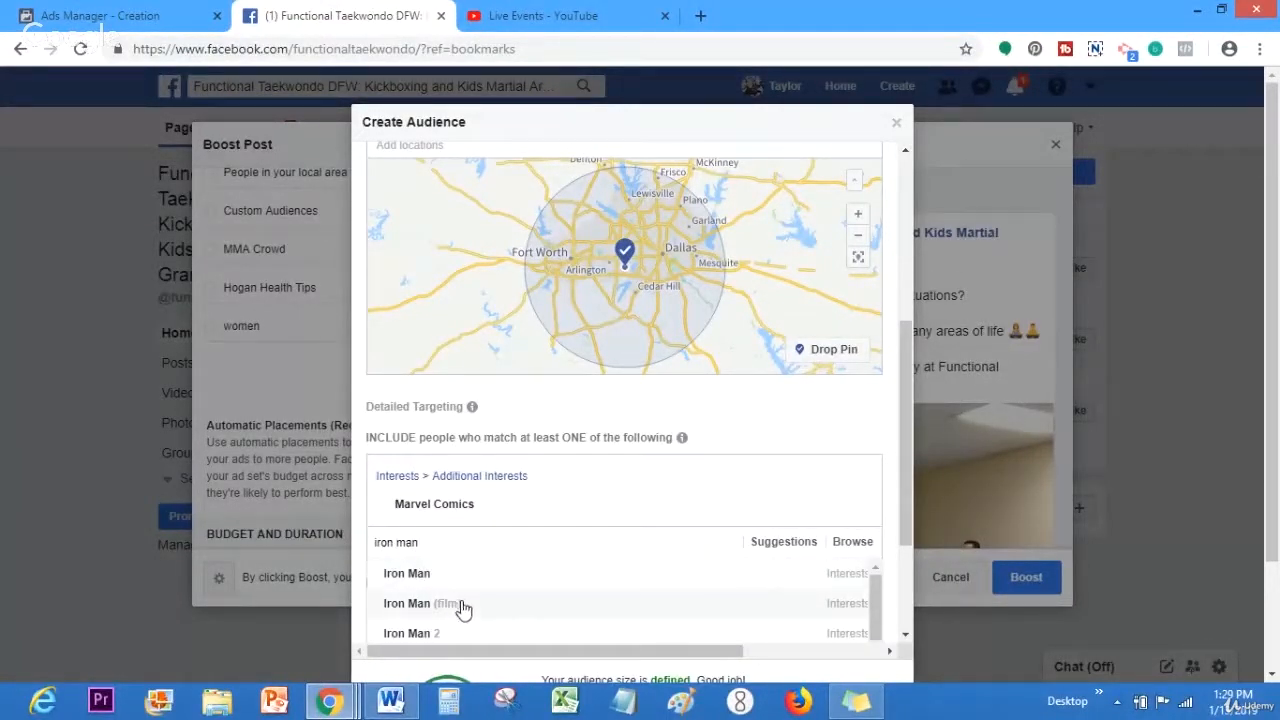
{"action": "left_click", "coordinate": [463, 607]}
{"action": "mouse_move", "coordinate": [502, 505]}
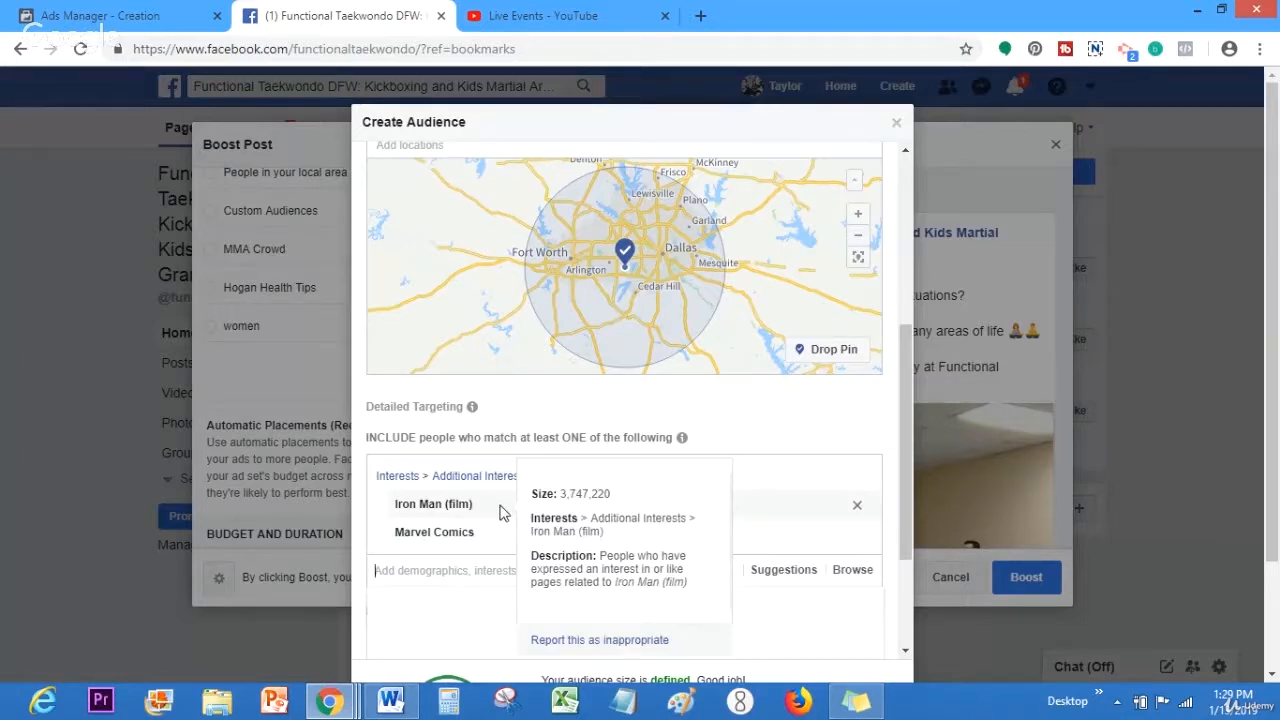
Step: Remove the Iron Man (film) and Marvel Comics interests from the audience's detailed targeting
{"action": "left_click", "coordinate": [857, 507]}
{"action": "left_click", "coordinate": [857, 505]}
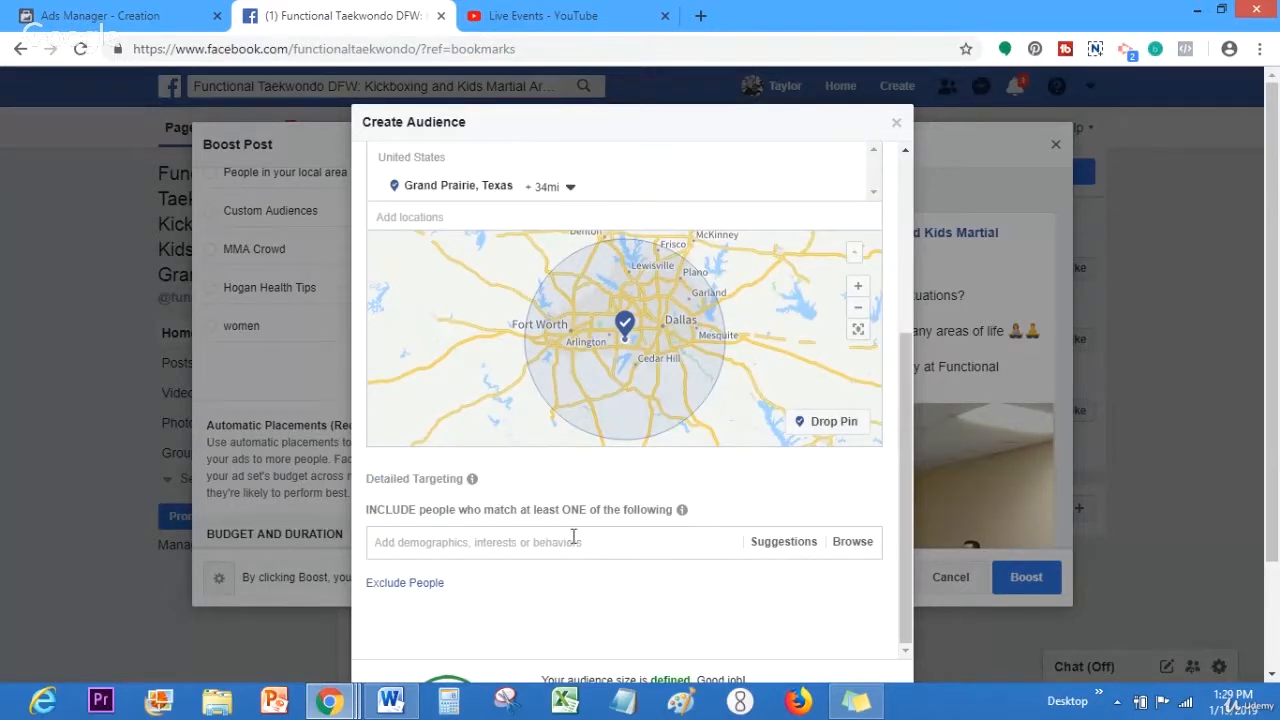
{"action": "left_click_drag", "start_coordinate": [905, 552], "coordinate": [900, 606]}
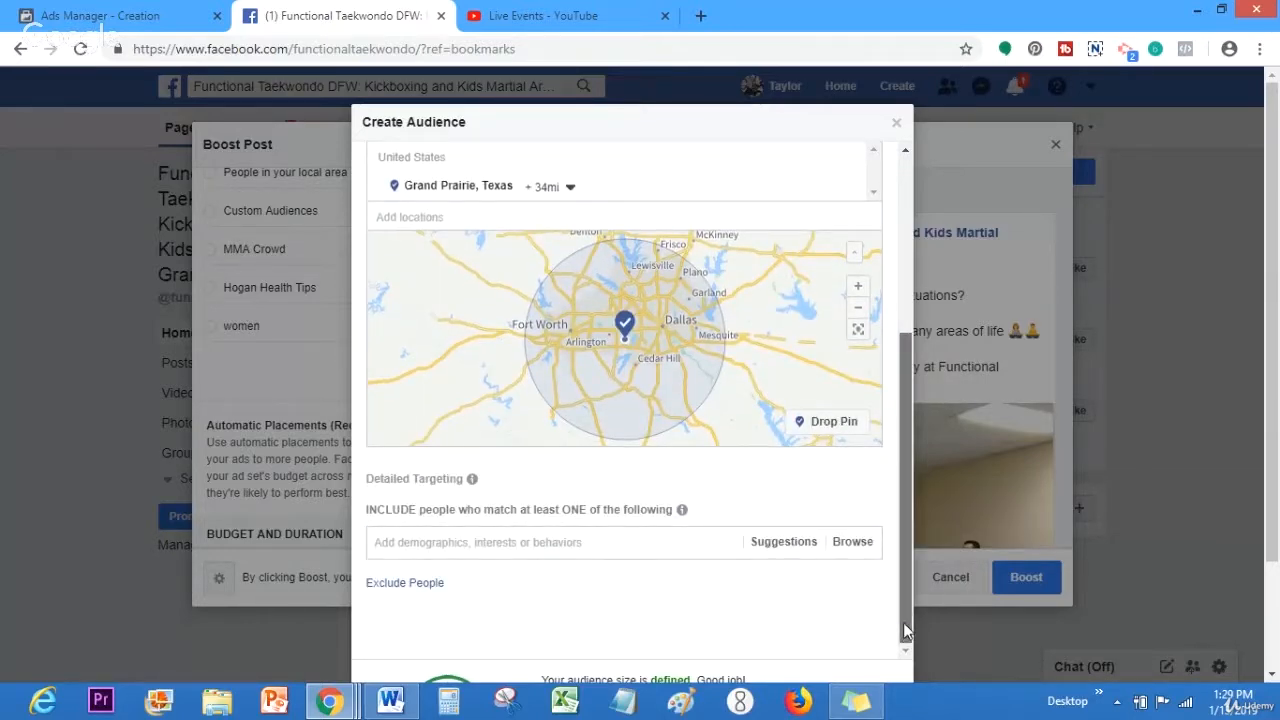
{"action": "left_click_drag", "start_coordinate": [916, 602], "coordinate": [876, 650]}
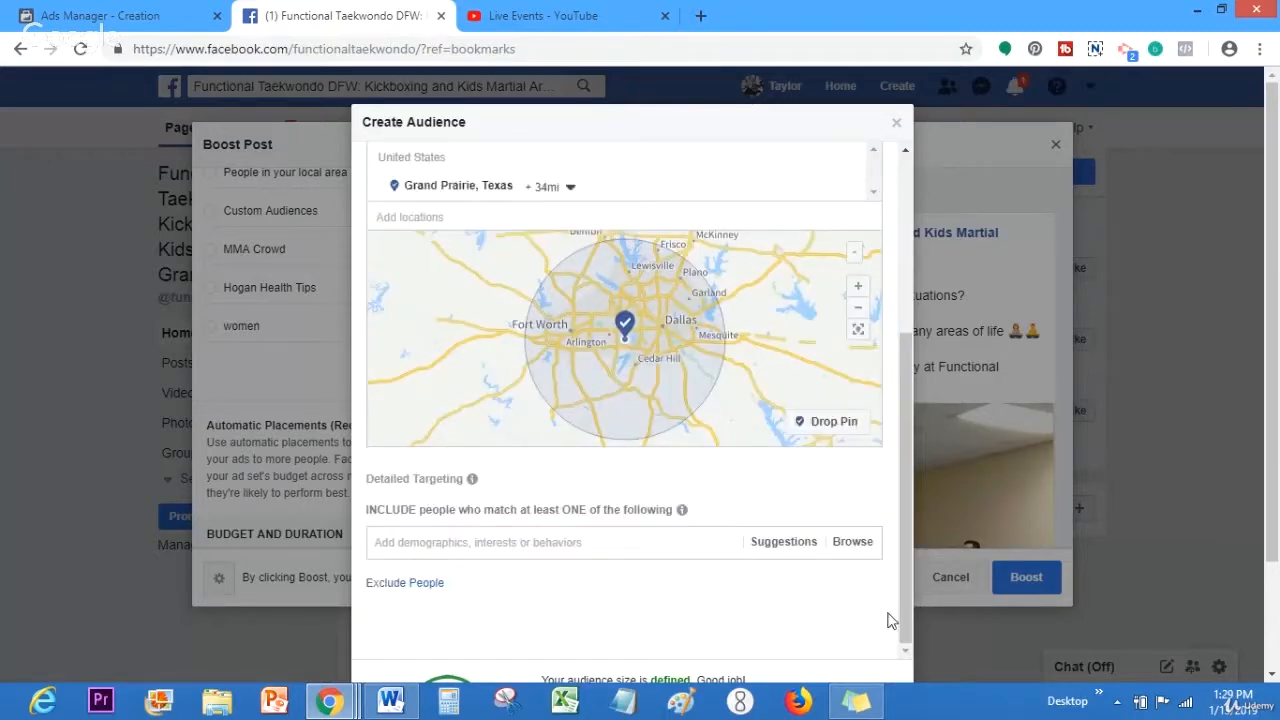
{"action": "mouse_move", "coordinate": [912, 560]}
{"action": "left_mouse_down"}
{"action": "mouse_move", "coordinate": [915, 326]}
{"action": "mouse_move", "coordinate": [911, 563]}
{"action": "left_mouse_up"}
Step: Set the audience's age range to 25–50, then close the new audience without saving it
{"action": "left_click_drag", "start_coordinate": [901, 400], "coordinate": [905, 235]}
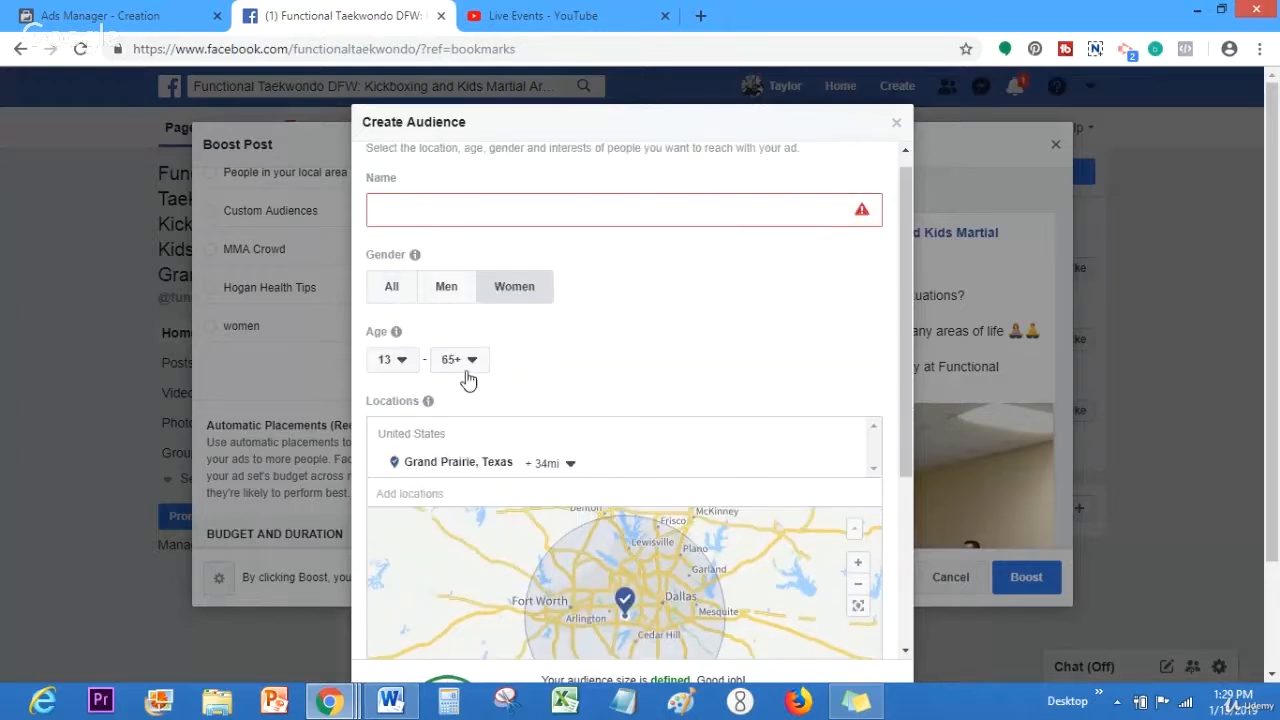
{"action": "left_click", "coordinate": [394, 362]}
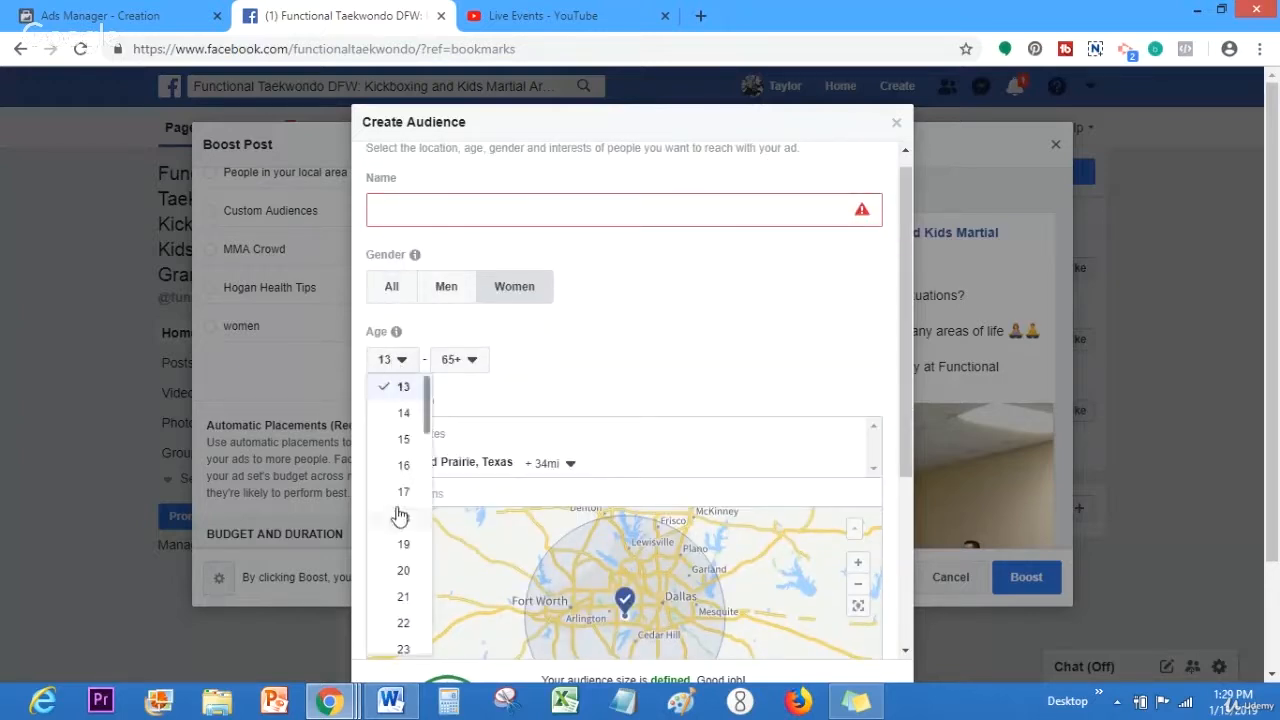
{"action": "left_click_drag", "start_coordinate": [427, 396], "coordinate": [423, 434]}
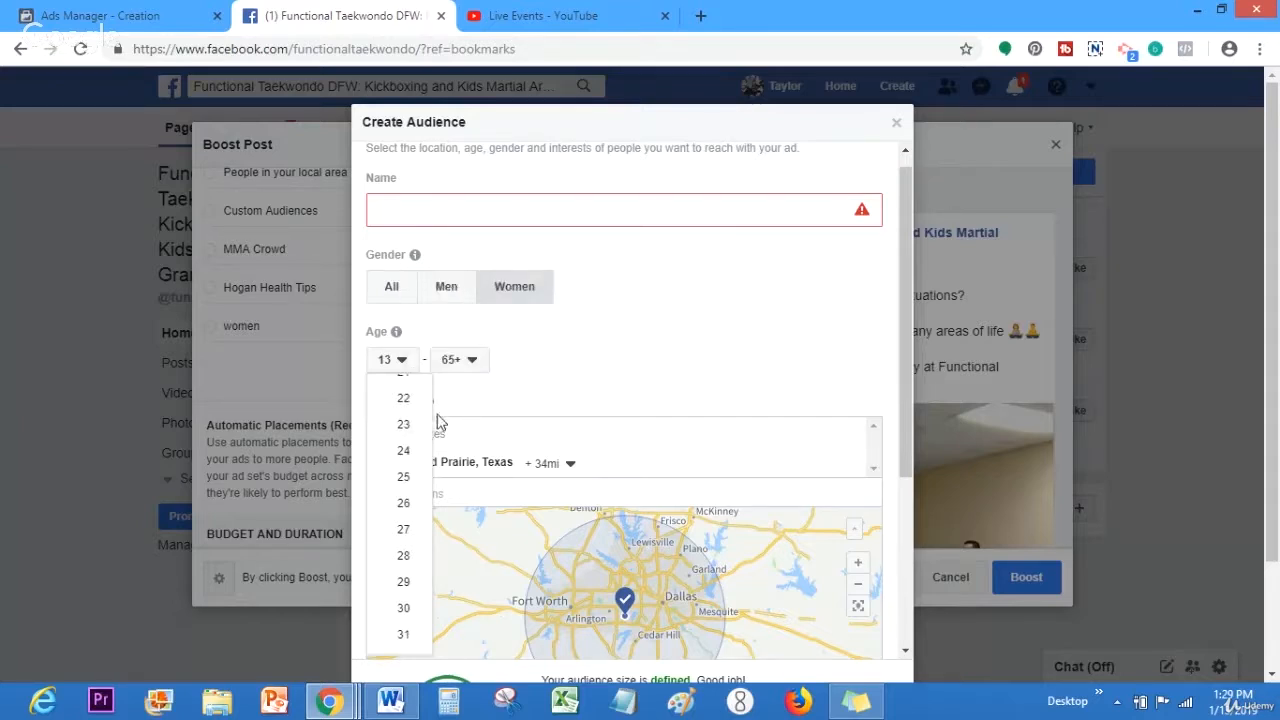
{"action": "left_click", "coordinate": [403, 477]}
{"action": "mouse_move", "coordinate": [428, 400]}
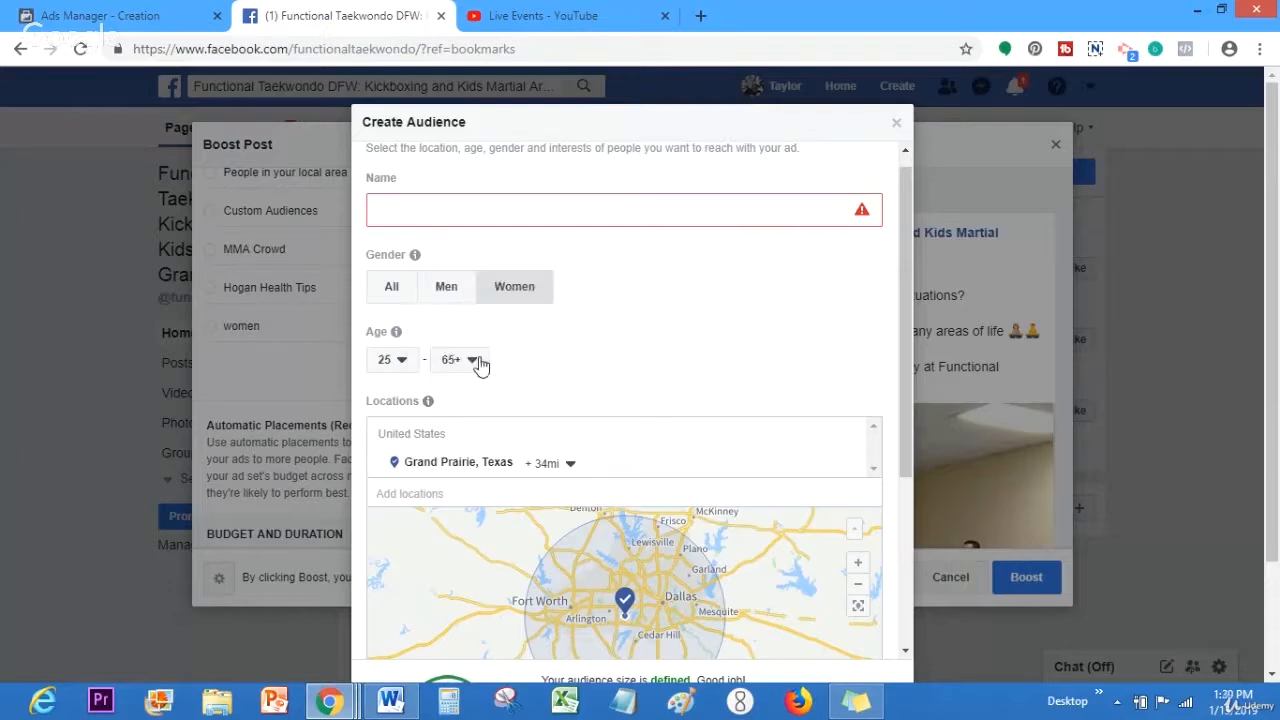
{"action": "left_click", "coordinate": [474, 361]}
{"action": "scroll", "coordinate": [493, 605], "scroll_direction": "up", "scroll_amount": 2}
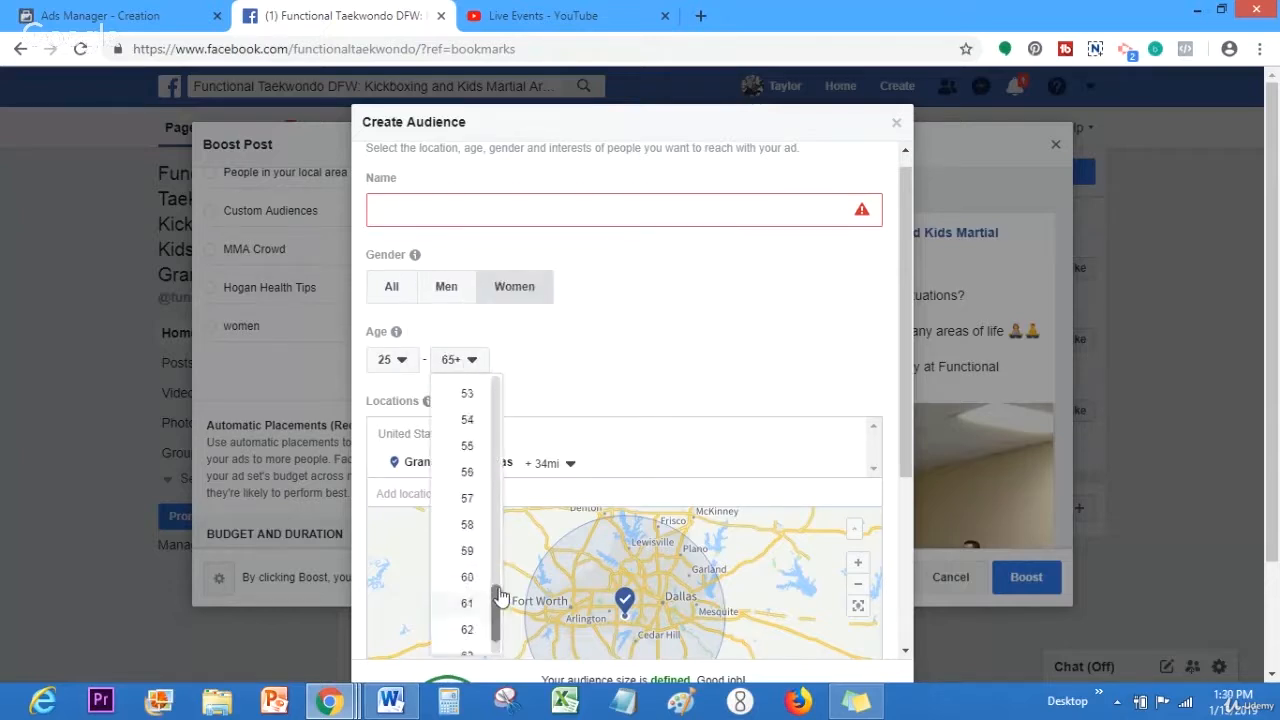
{"action": "left_click", "coordinate": [466, 397]}
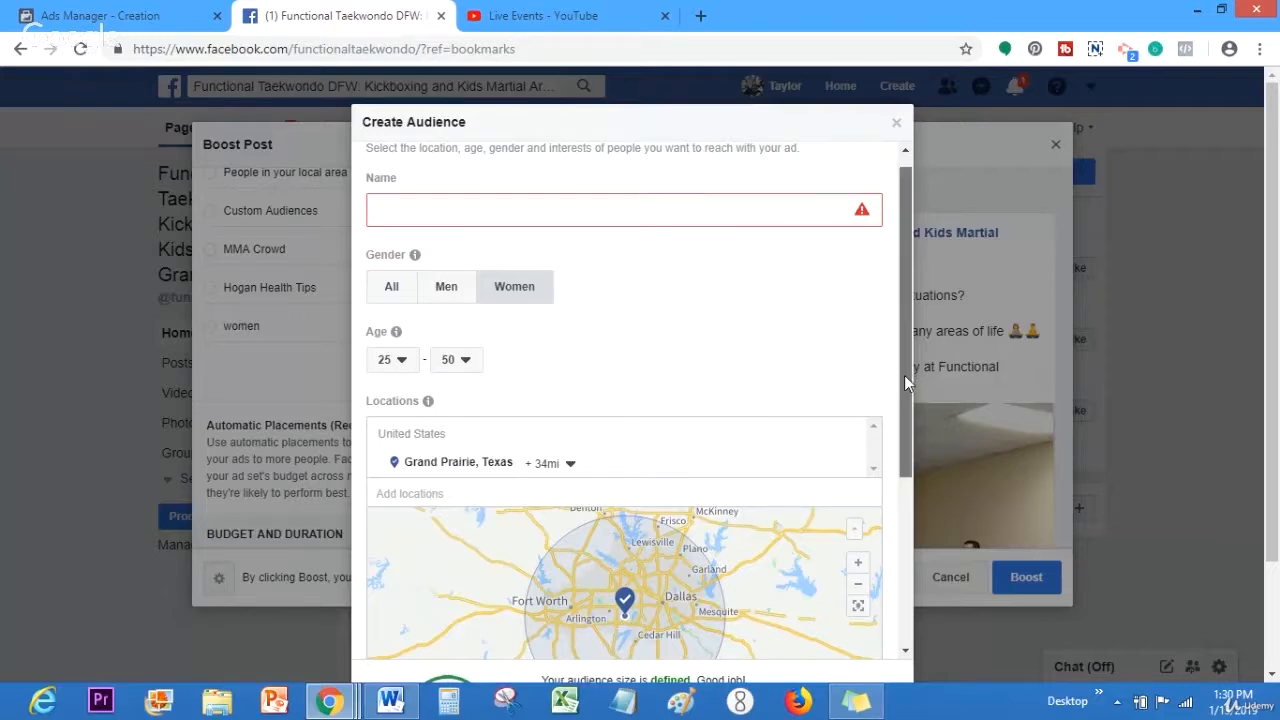
{"action": "left_click_drag", "start_coordinate": [904, 375], "coordinate": [897, 557]}
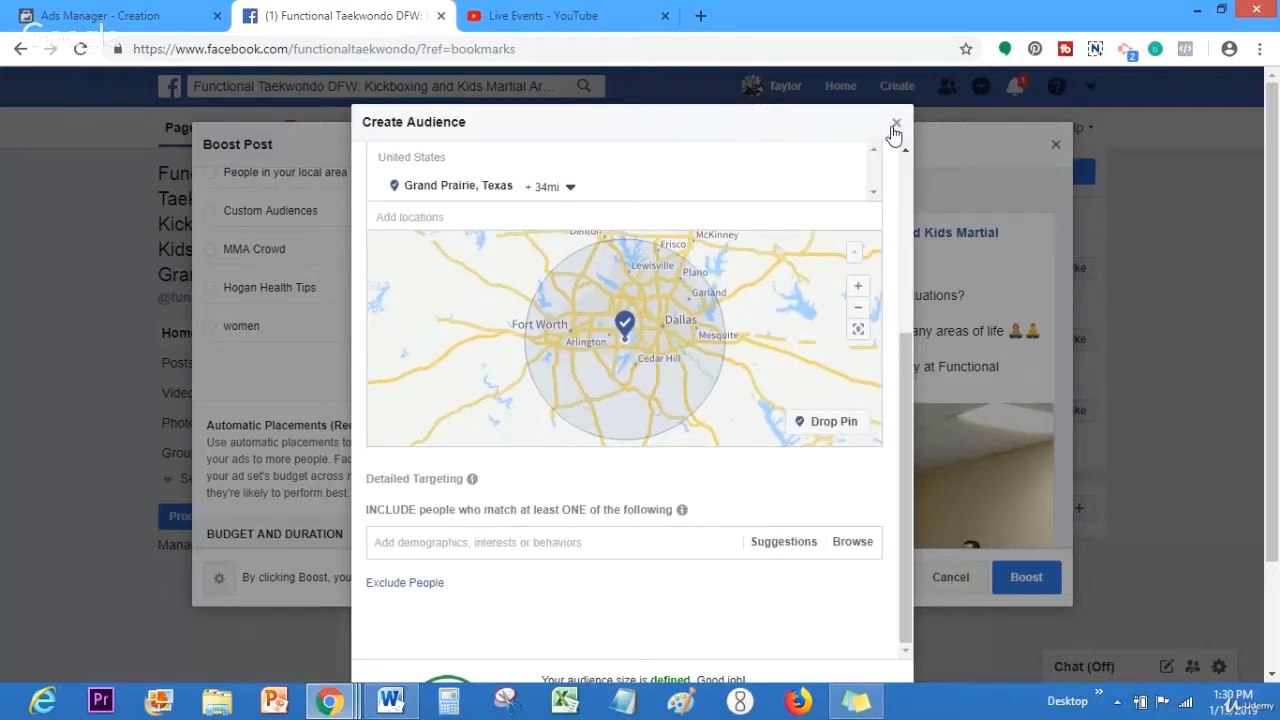
{"action": "left_click", "coordinate": [894, 127]}
Step: Set the boost's duration to 7 days in the budget and duration settings
{"action": "left_click_drag", "start_coordinate": [557, 282], "coordinate": [551, 334]}
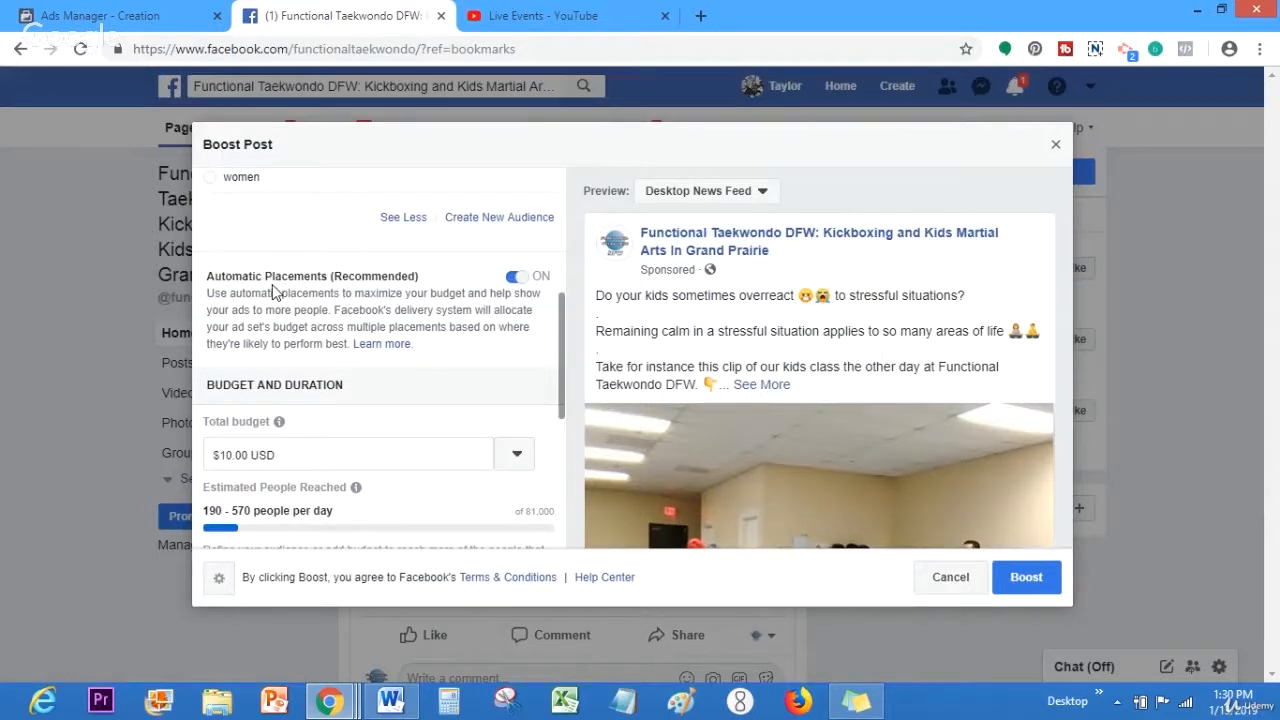
{"action": "left_click_drag", "start_coordinate": [560, 338], "coordinate": [560, 403]}
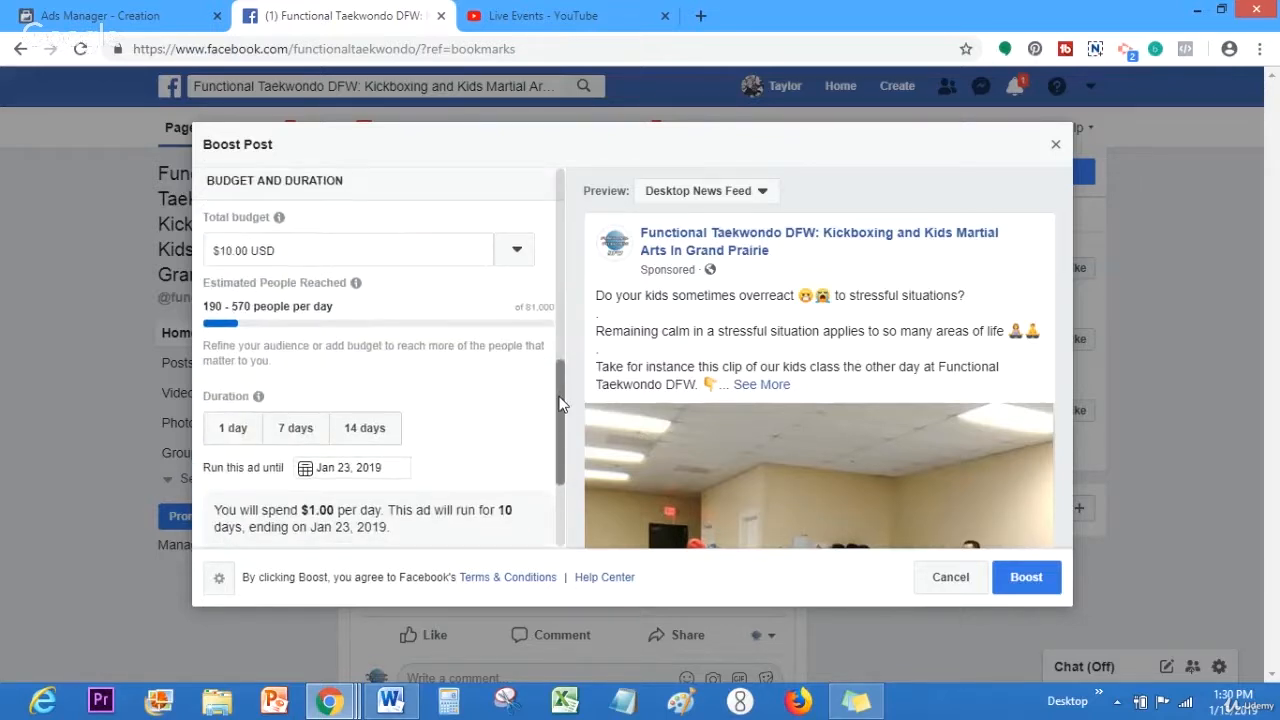
{"action": "left_click", "coordinate": [303, 430]}
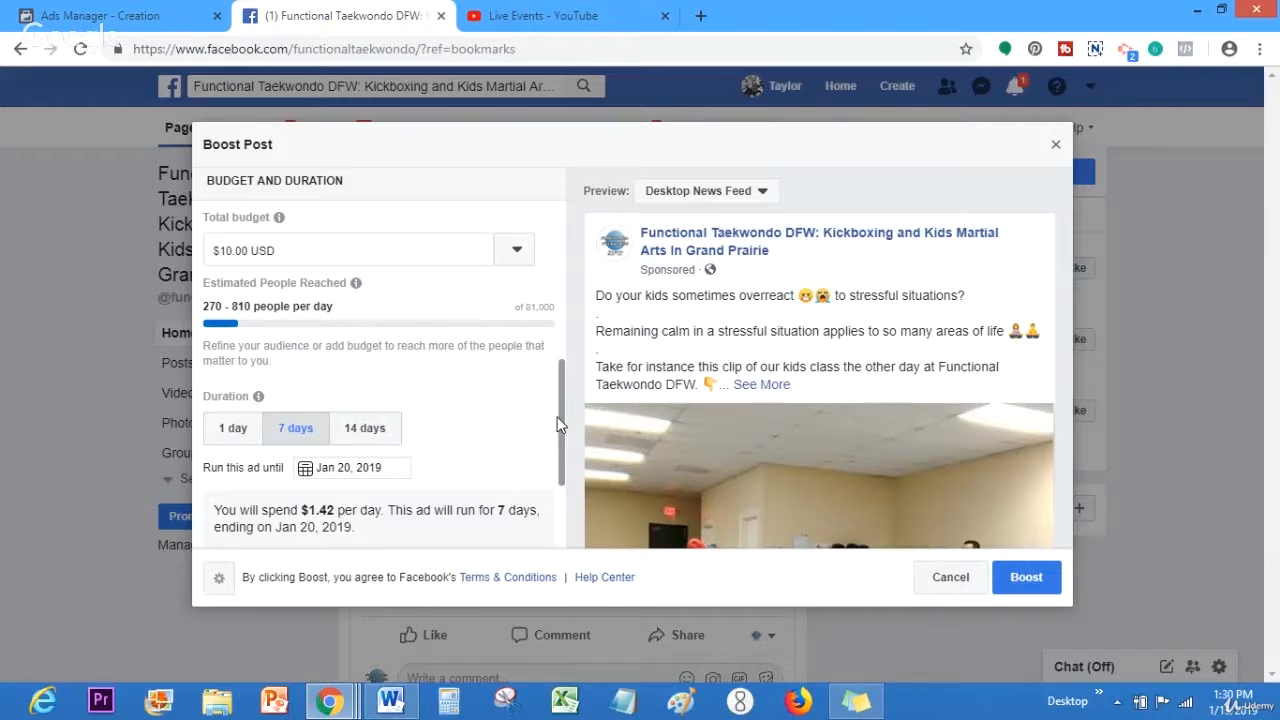
Step: Review the boost's audience choices, automatic placements, total budget, duration and payment settings
{"action": "left_click_drag", "start_coordinate": [560, 423], "coordinate": [560, 483]}
{"action": "scroll", "coordinate": [548, 380], "scroll_direction": "up", "scroll_amount": 3}
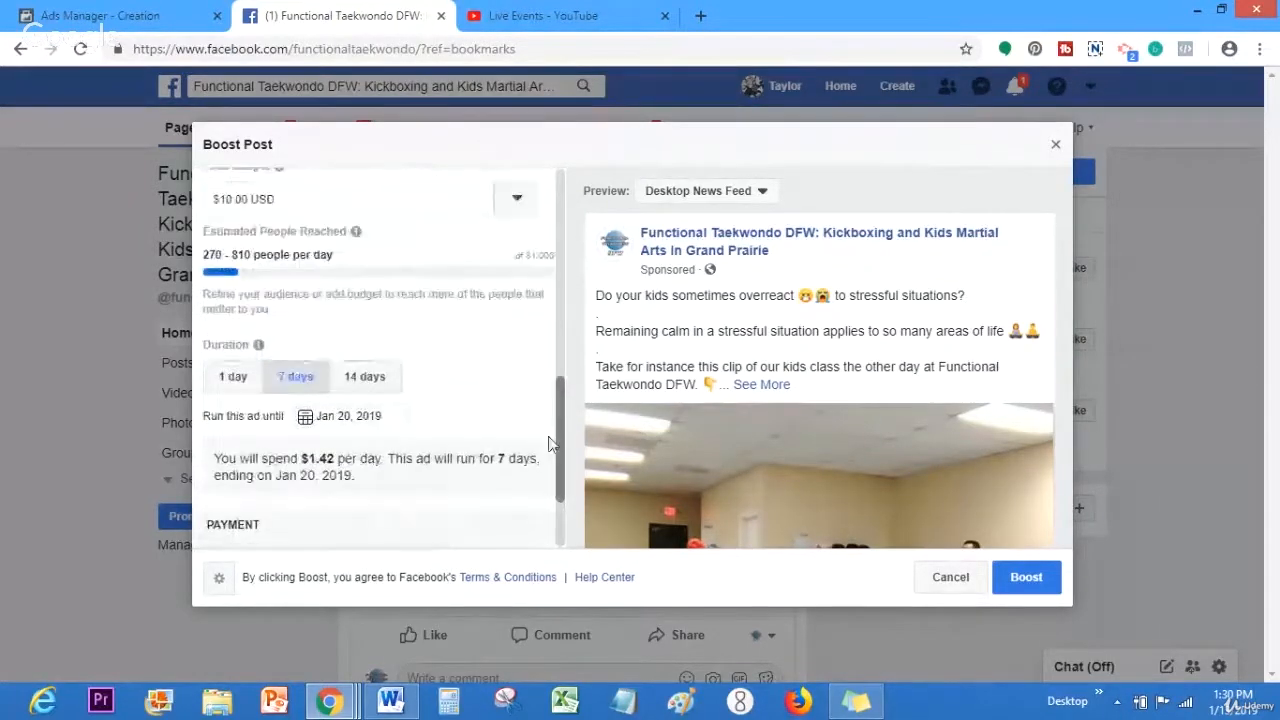
{"action": "scroll", "coordinate": [551, 314], "scroll_direction": "up", "scroll_amount": 3}
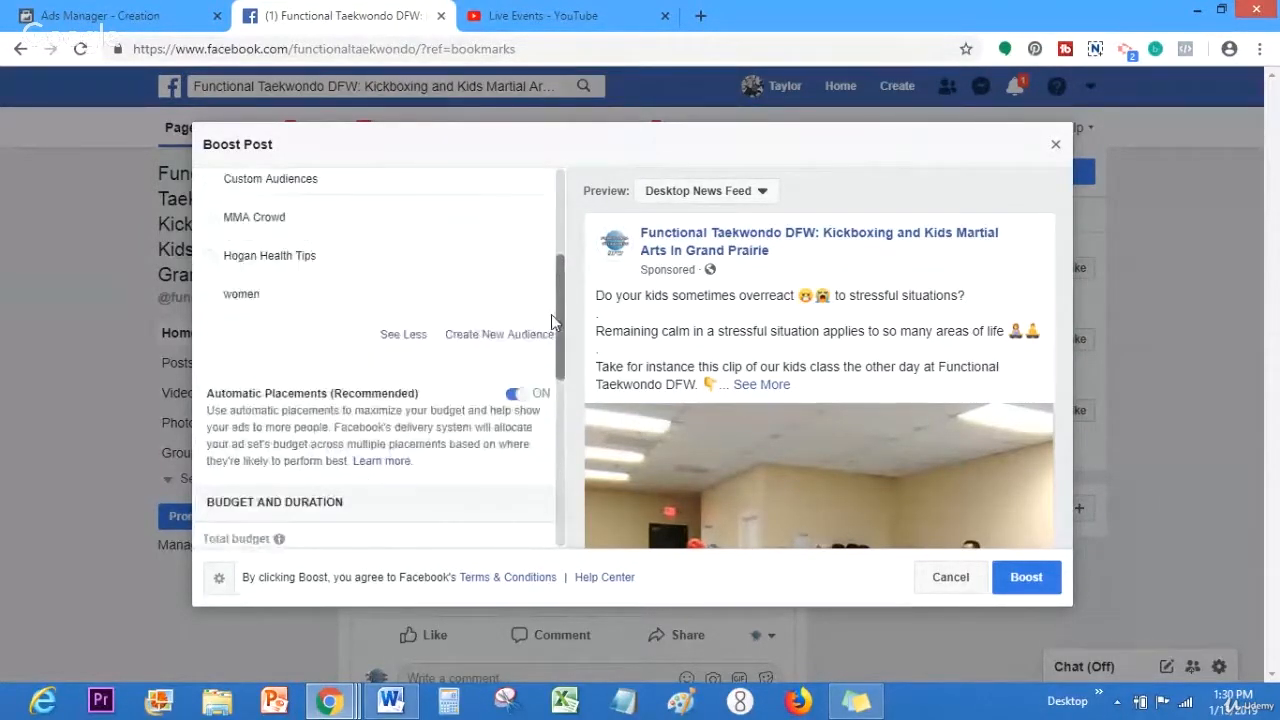
{"action": "scroll", "coordinate": [555, 278], "scroll_direction": "up", "scroll_amount": 3}
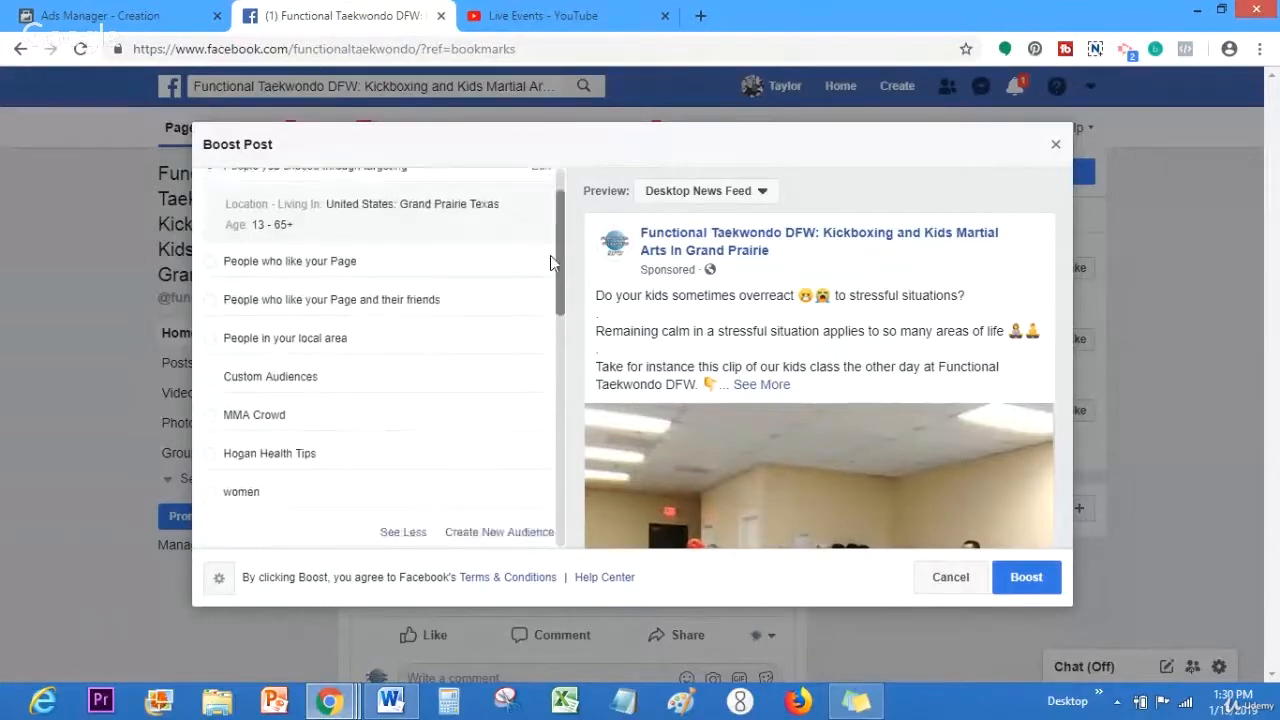
{"action": "scroll", "coordinate": [551, 266], "scroll_direction": "down", "scroll_amount": 3}
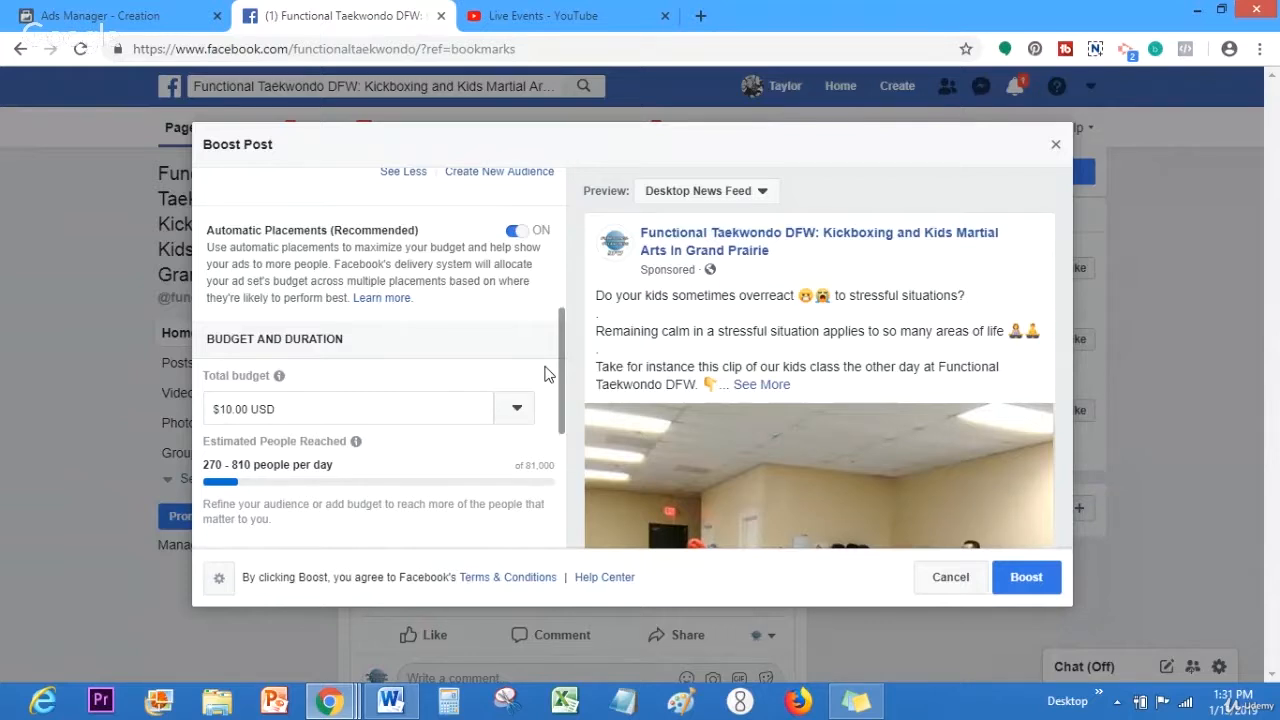
{"action": "left_click_drag", "start_coordinate": [566, 366], "coordinate": [563, 514]}
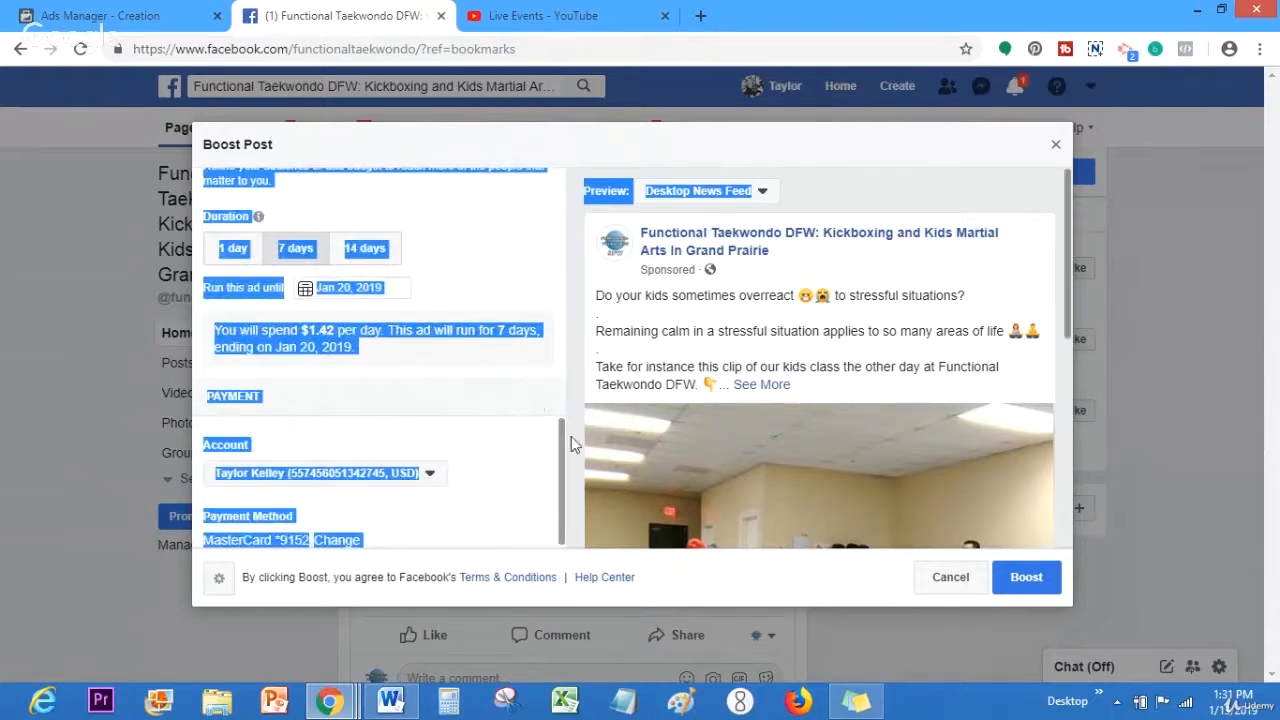
Step: Check the boost's duration and payment details, then cancel the ad and discard its changes
{"action": "scroll", "coordinate": [565, 398], "scroll_direction": "down", "scroll_amount": 1}
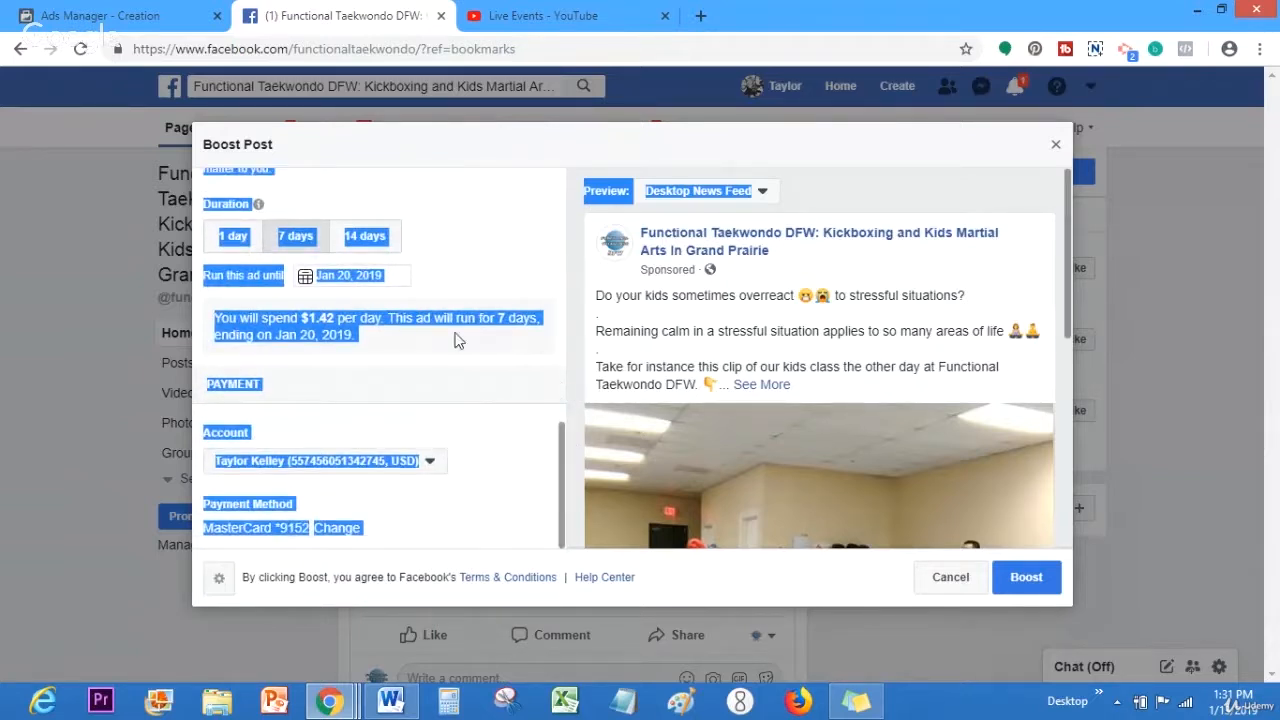
{"action": "left_click", "coordinate": [388, 314]}
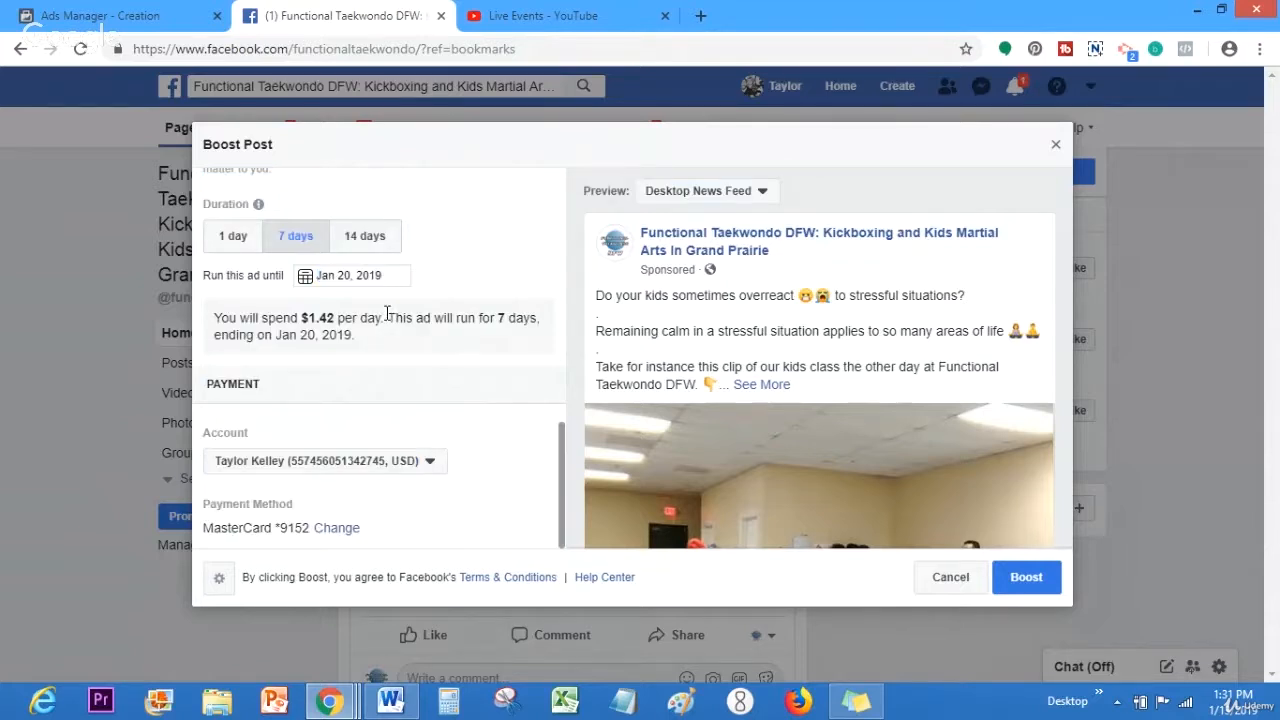
{"action": "left_click_drag", "start_coordinate": [561, 466], "coordinate": [586, 500]}
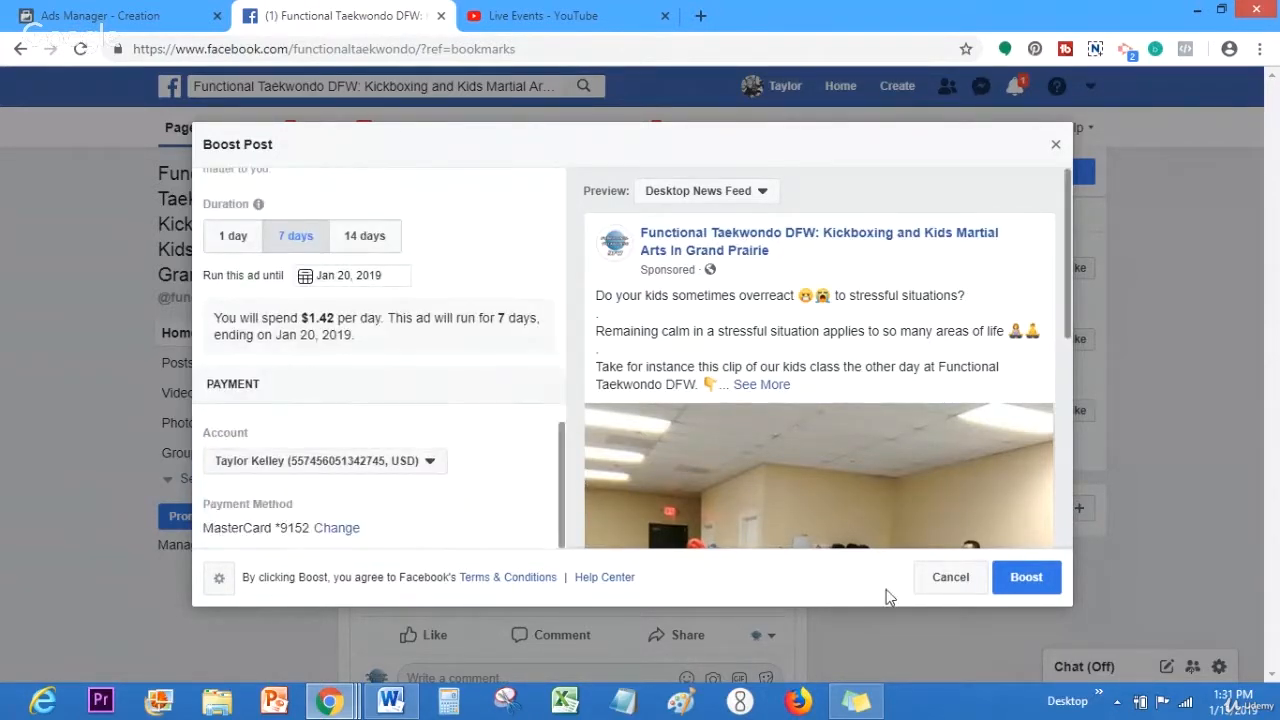
{"action": "left_click", "coordinate": [948, 580]}
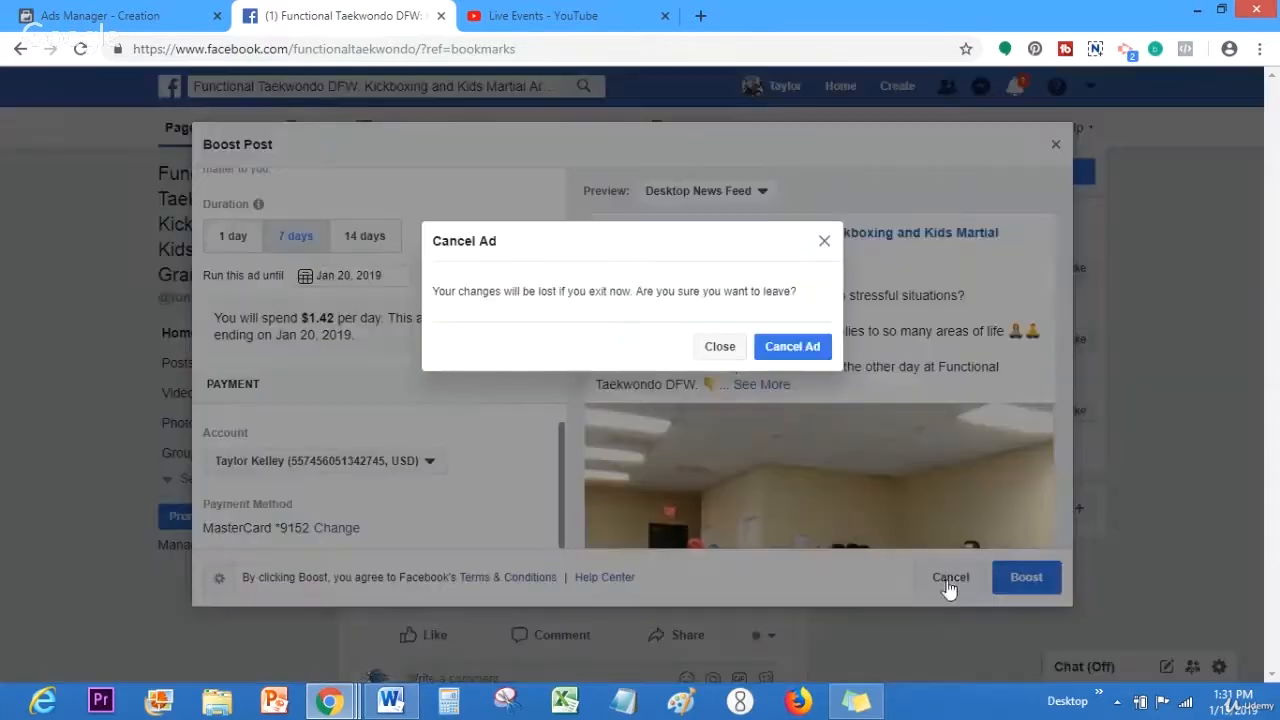
{"action": "left_click", "coordinate": [777, 357]}
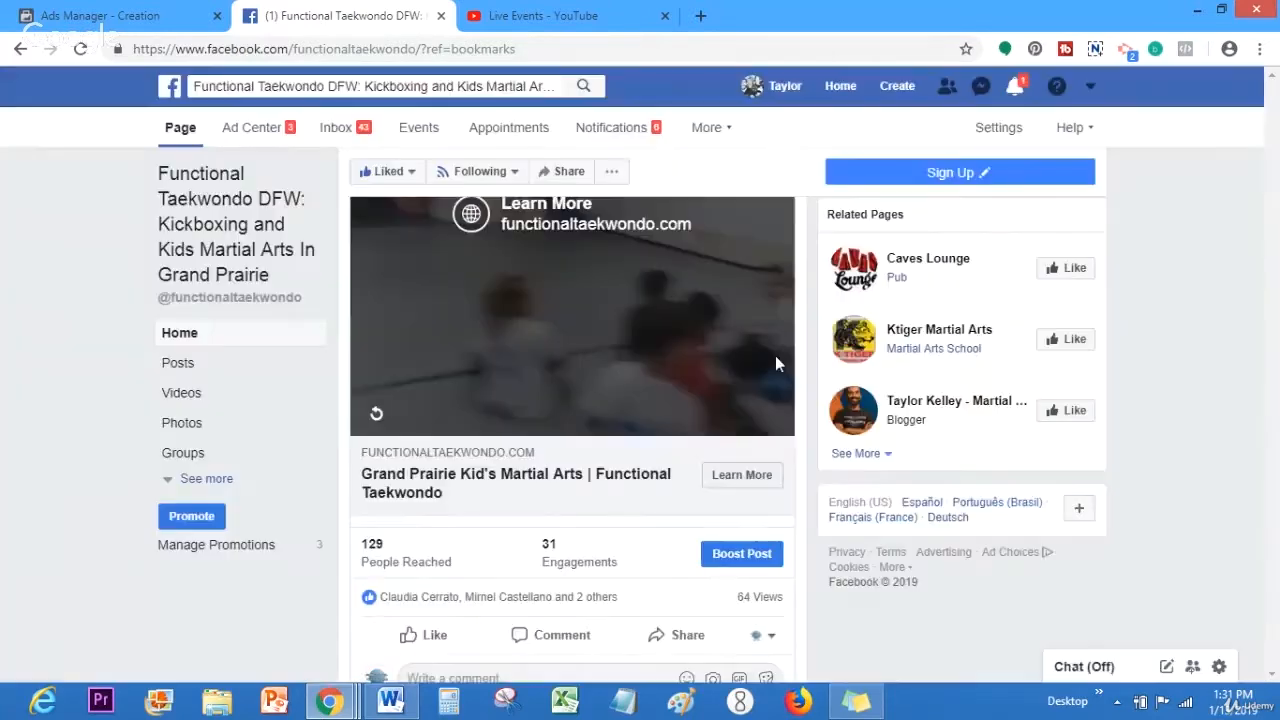
Step: Switch to the Ads Manager campaign creation page and choose Traffic as the marketing objective
{"action": "left_click", "coordinate": [390, 700]}
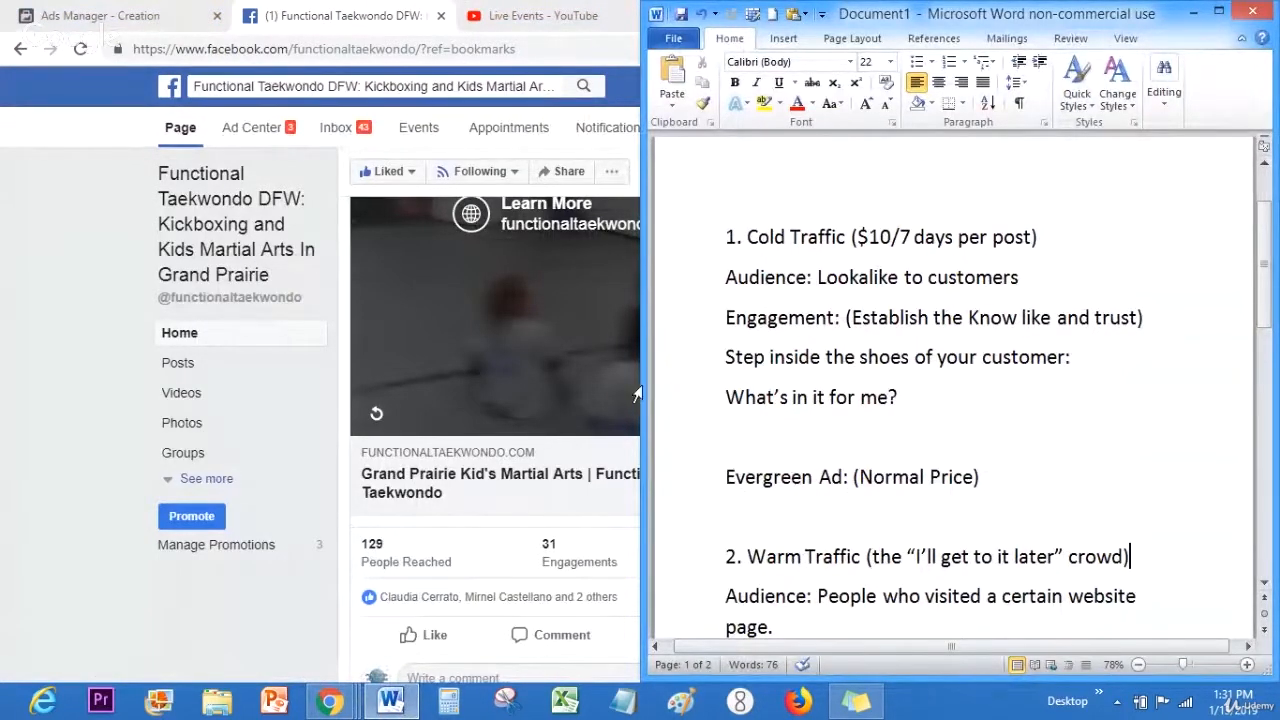
{"action": "left_click", "coordinate": [90, 12]}
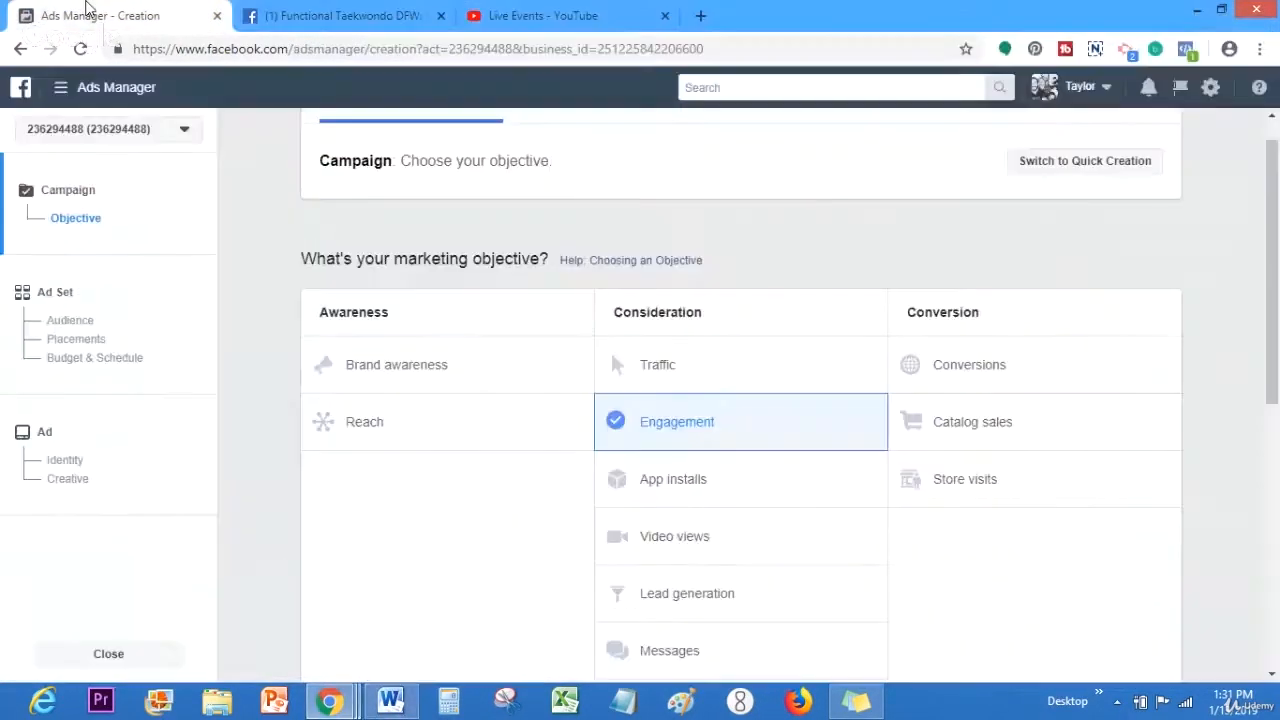
{"action": "left_click", "coordinate": [757, 366]}
{"action": "left_click_drag", "start_coordinate": [1278, 320], "coordinate": [1278, 370]}
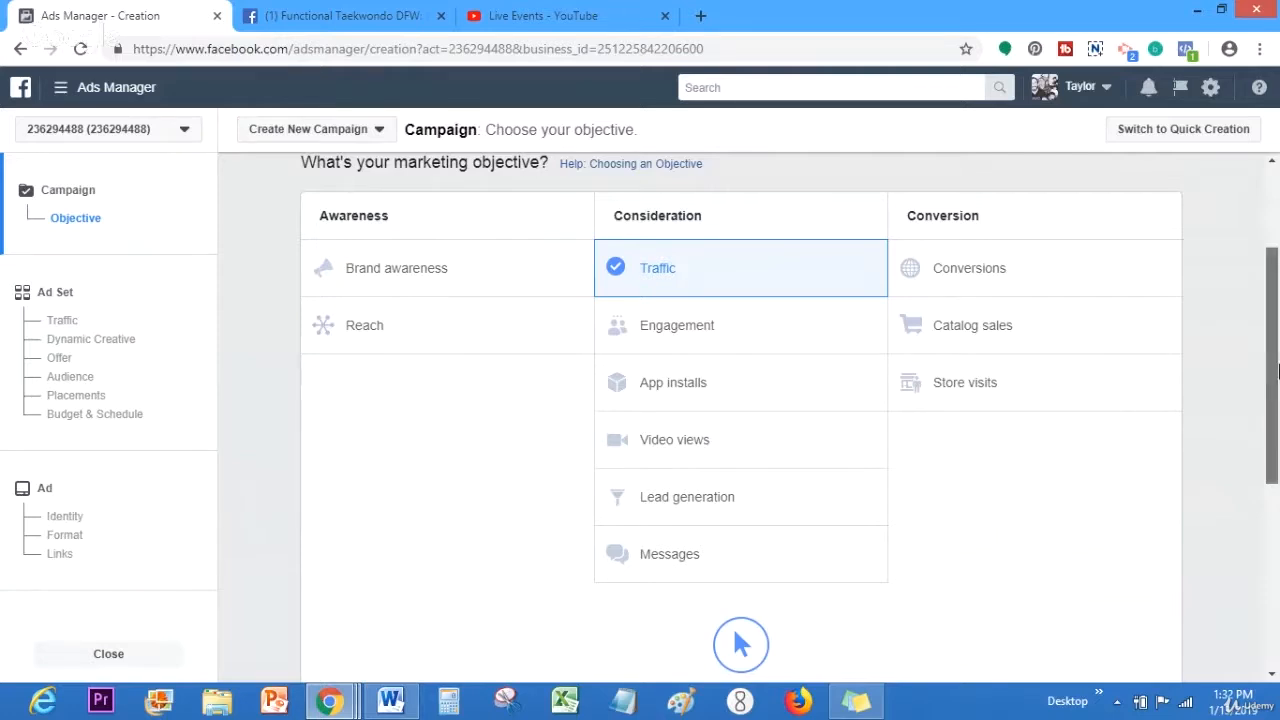
{"action": "scroll", "coordinate": [1277, 372], "scroll_direction": "down", "scroll_amount": 3}
{"action": "scroll", "coordinate": [1274, 360], "scroll_direction": "up", "scroll_amount": 4}
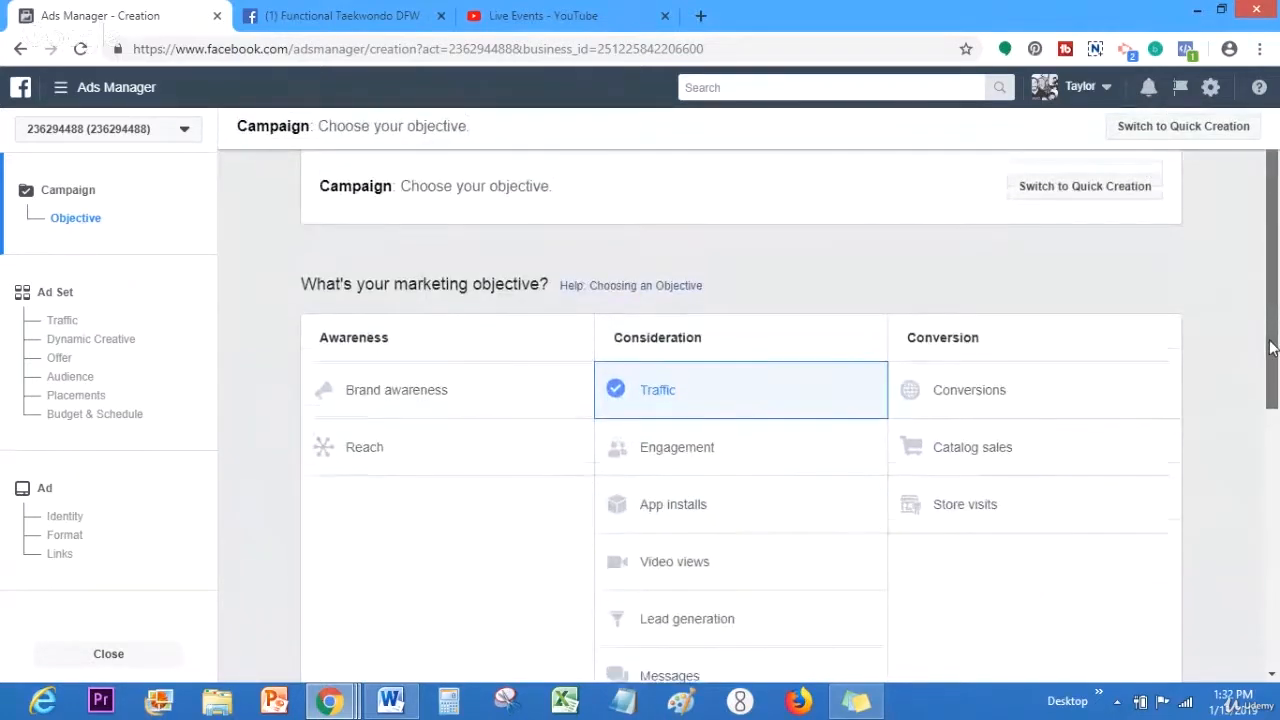
{"action": "scroll", "coordinate": [1272, 350], "scroll_direction": "down", "scroll_amount": 3}
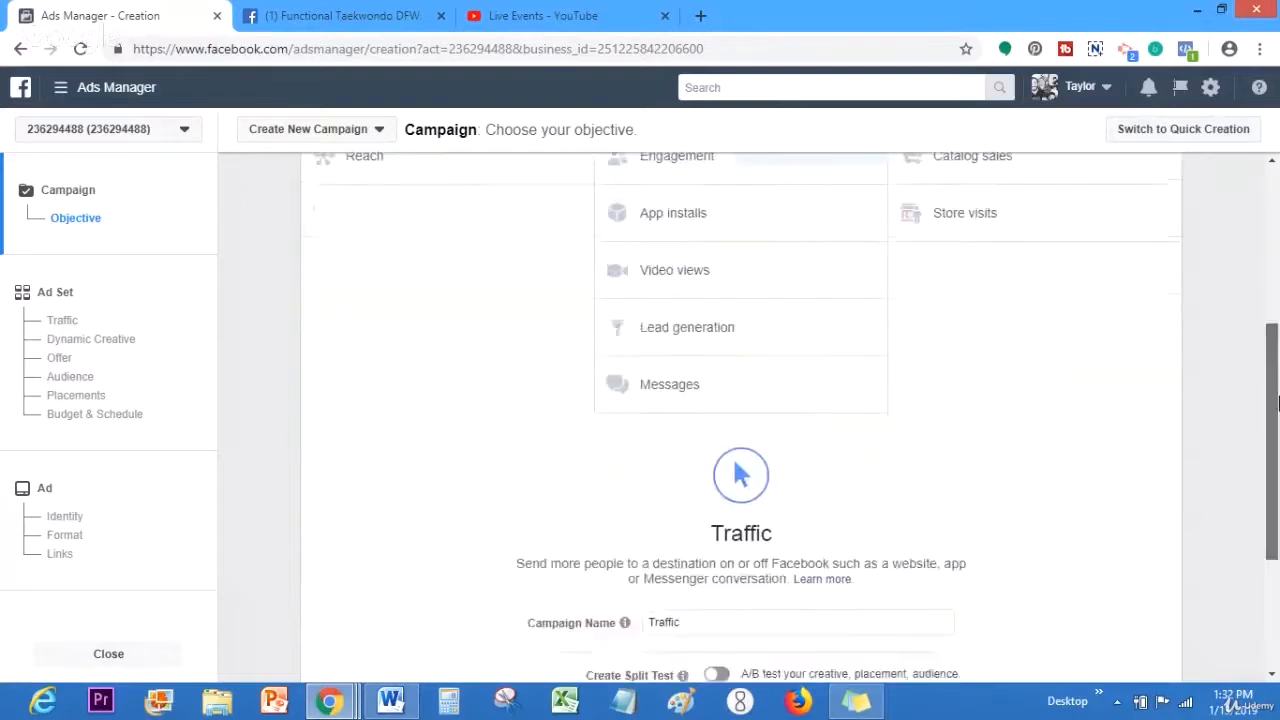
Step: Change the campaign objective to Lead generation, then back to Traffic
{"action": "left_click", "coordinate": [740, 400]}
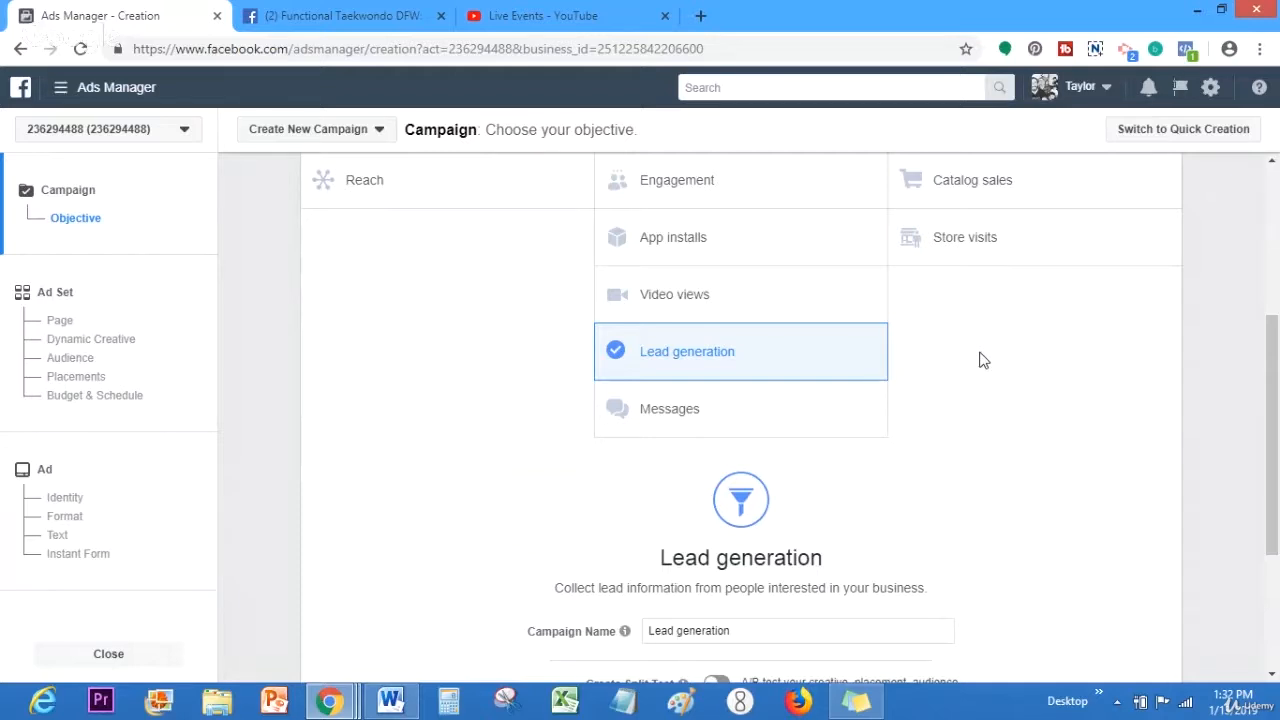
{"action": "scroll", "coordinate": [1250, 350], "scroll_direction": "up", "scroll_amount": 2}
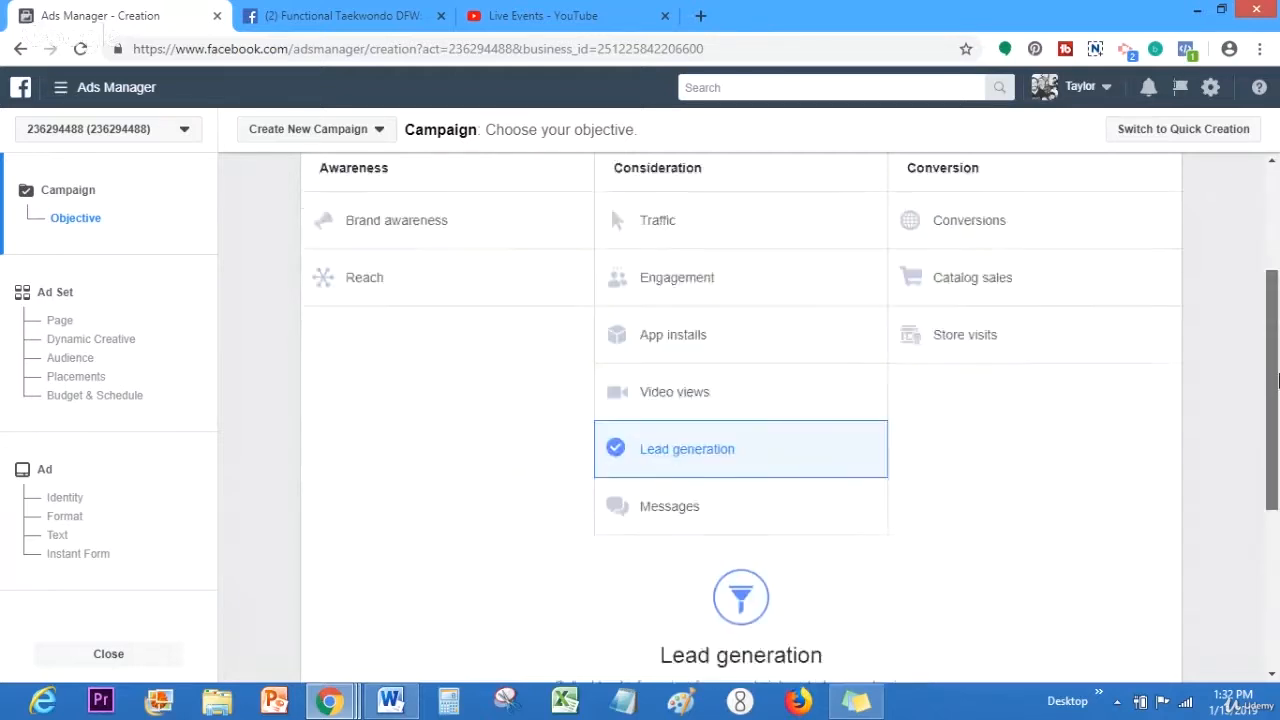
{"action": "left_click", "coordinate": [686, 292]}
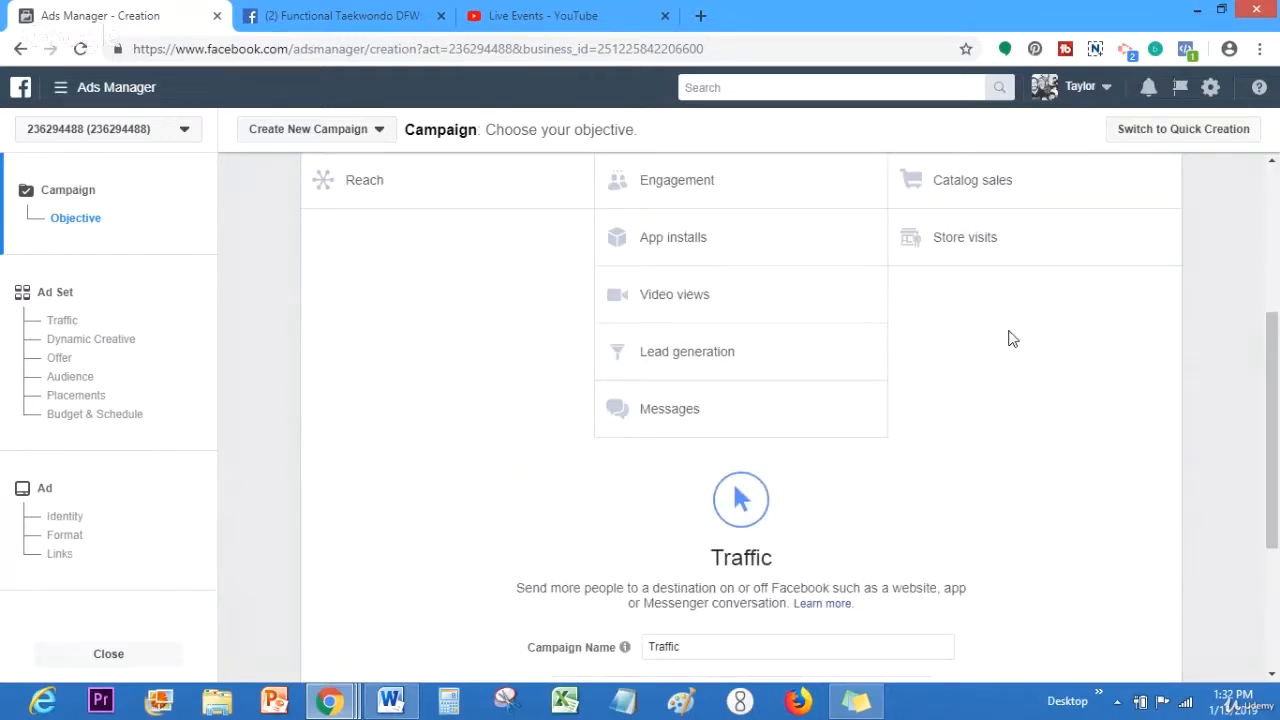
Step: Continue from the Traffic campaign objective to the ad set settings
{"action": "left_click_drag", "start_coordinate": [1274, 386], "coordinate": [1275, 334]}
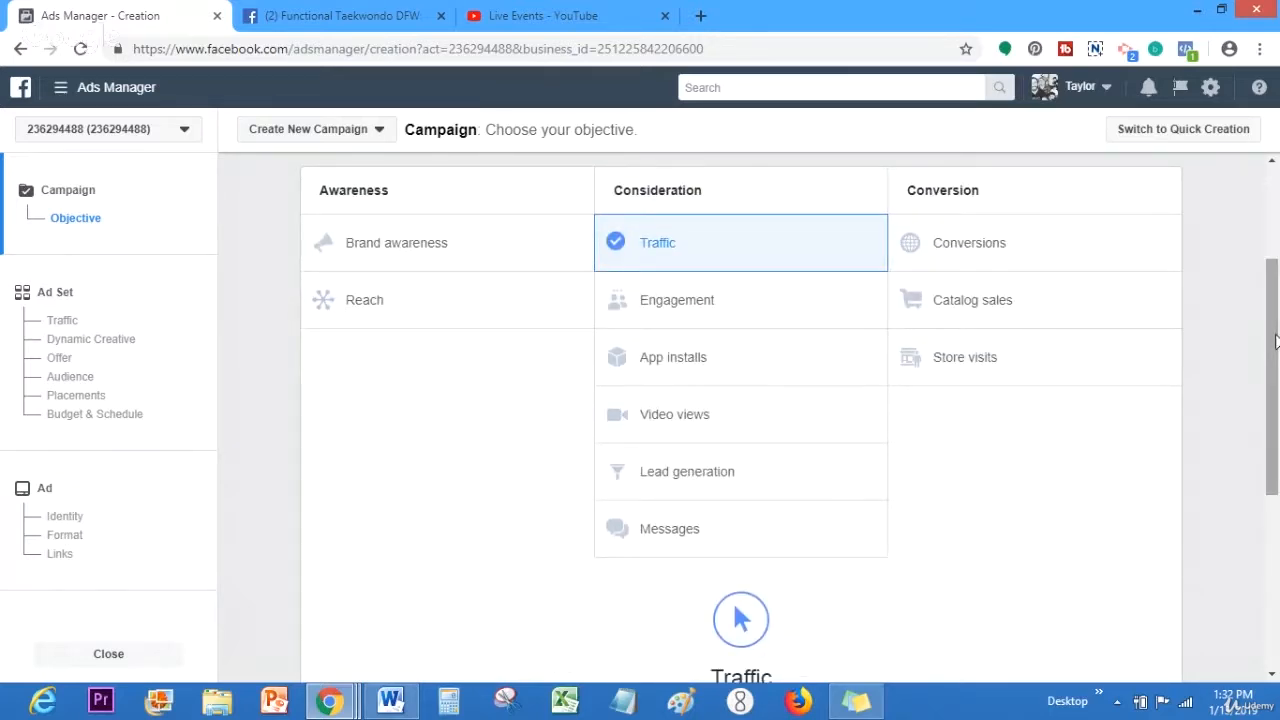
{"action": "scroll", "coordinate": [740, 420], "scroll_direction": "down", "scroll_amount": 3}
{"action": "left_click", "coordinate": [722, 648]}
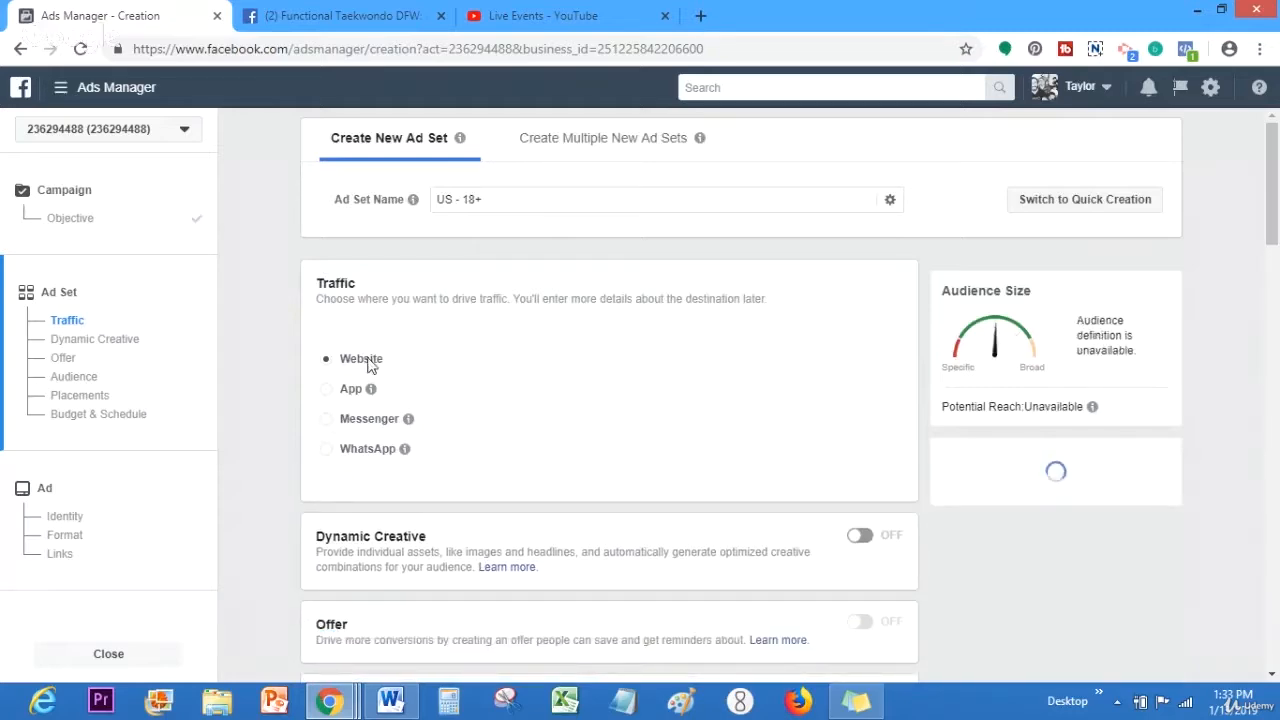
Step: Set the minimum age of the ad set's audience to 25
{"action": "left_click_drag", "start_coordinate": [1274, 184], "coordinate": [1274, 270]}
{"action": "scroll", "coordinate": [1275, 240], "scroll_direction": "down", "scroll_amount": 3}
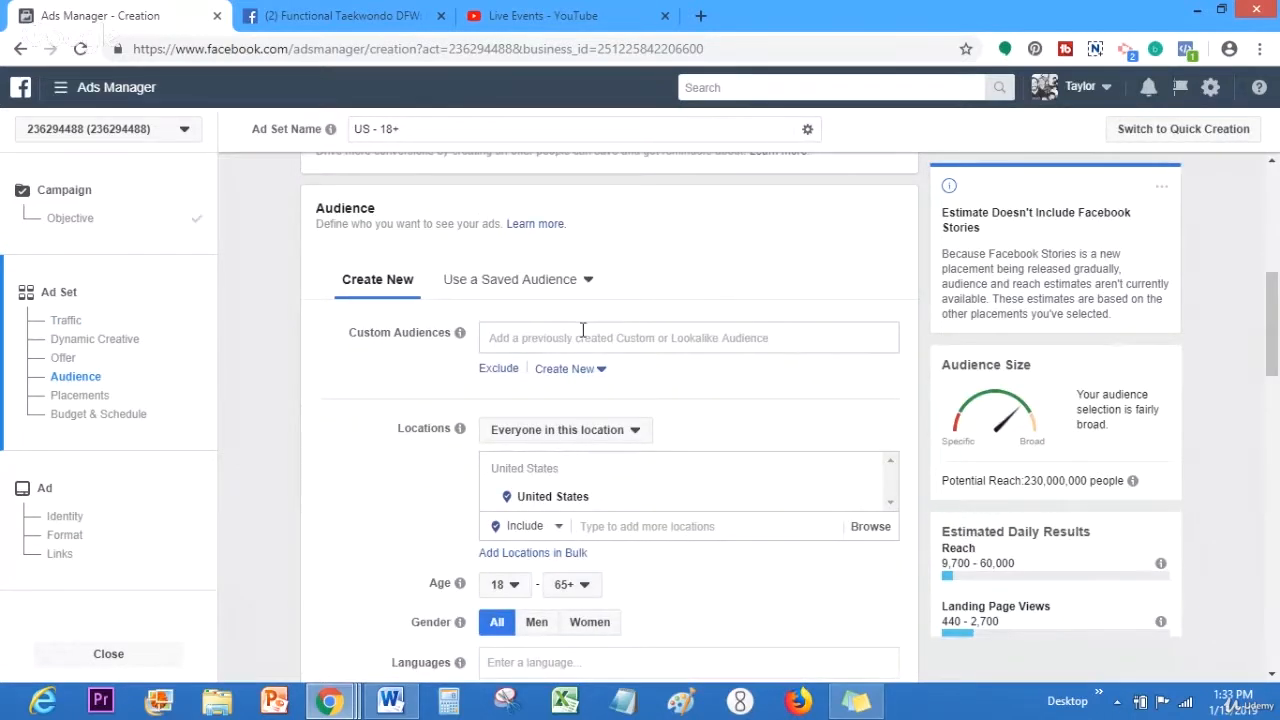
{"action": "left_click_drag", "start_coordinate": [1275, 304], "coordinate": [1278, 329]}
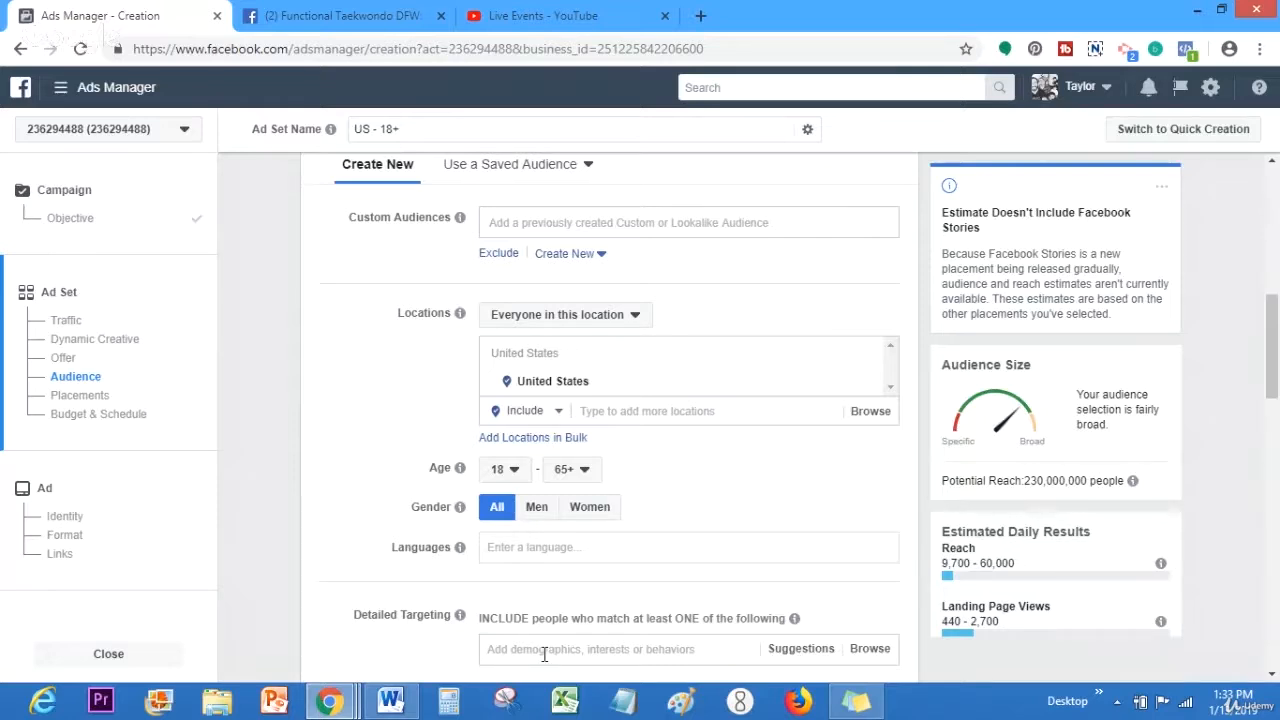
{"action": "left_click_drag", "start_coordinate": [1274, 345], "coordinate": [1276, 375]}
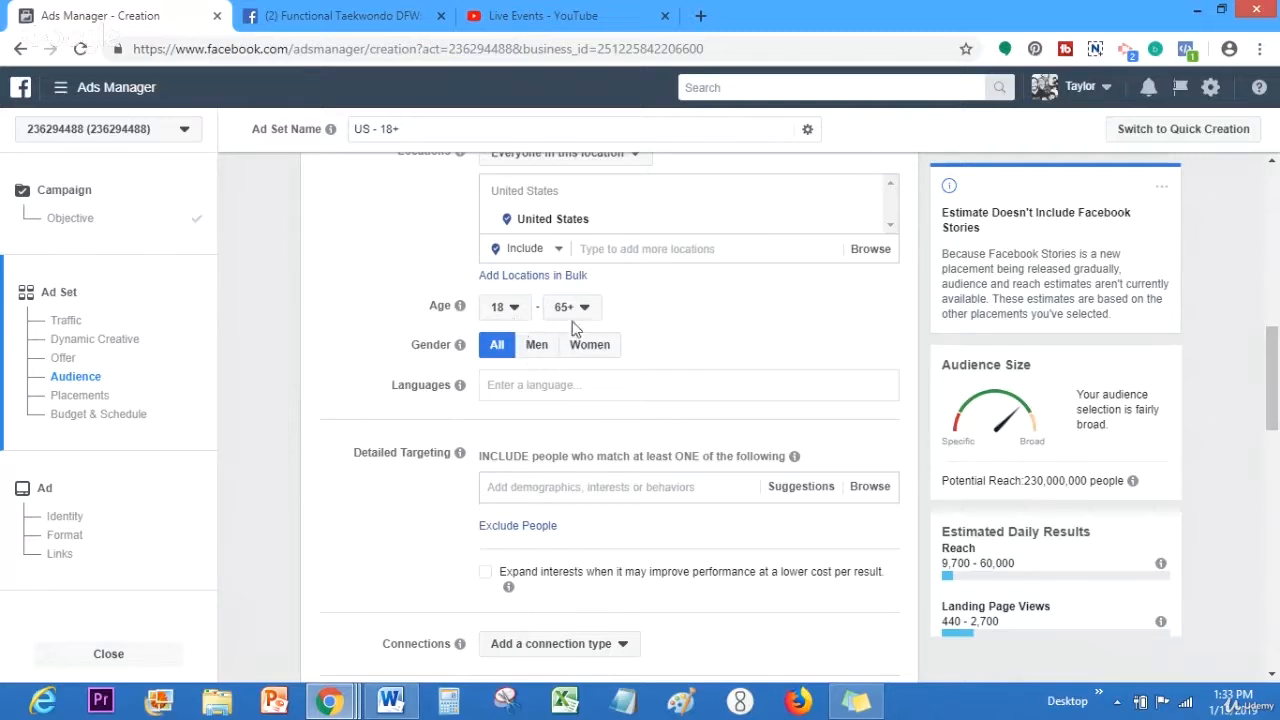
{"action": "left_click", "coordinate": [500, 310]}
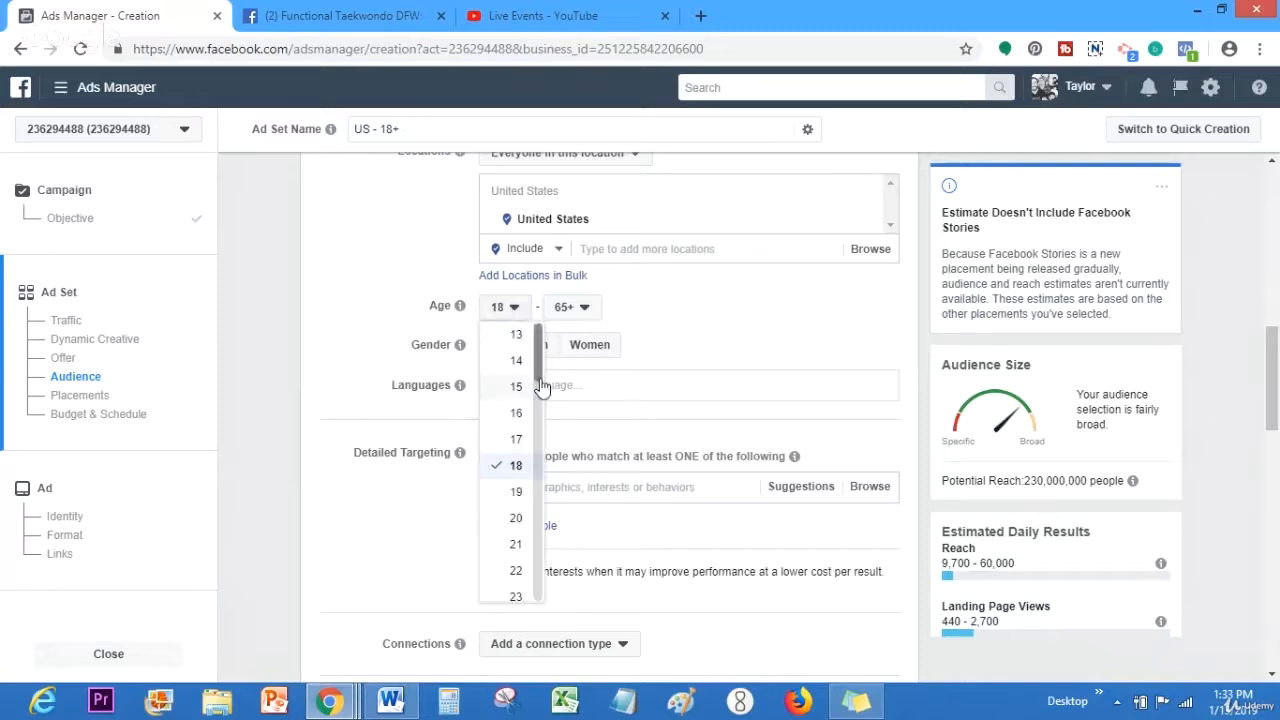
{"action": "scroll", "coordinate": [540, 380], "scroll_direction": "down", "scroll_amount": 2}
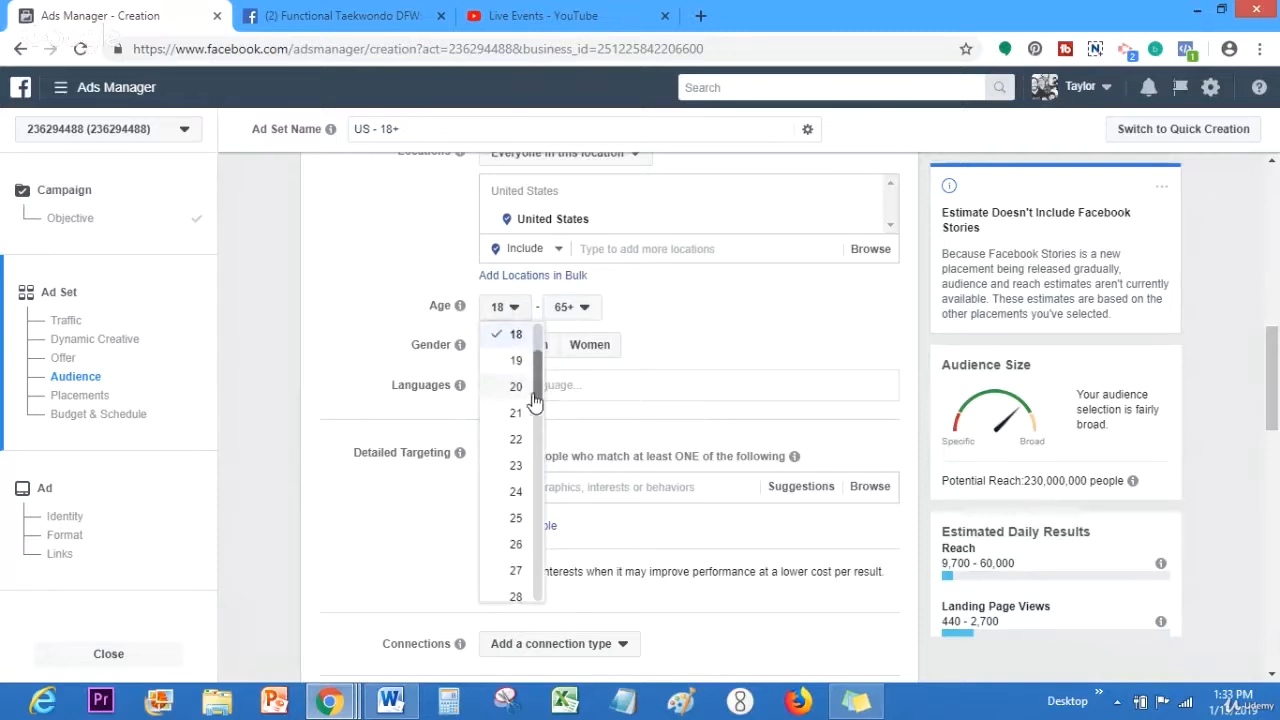
{"action": "left_click", "coordinate": [515, 520]}
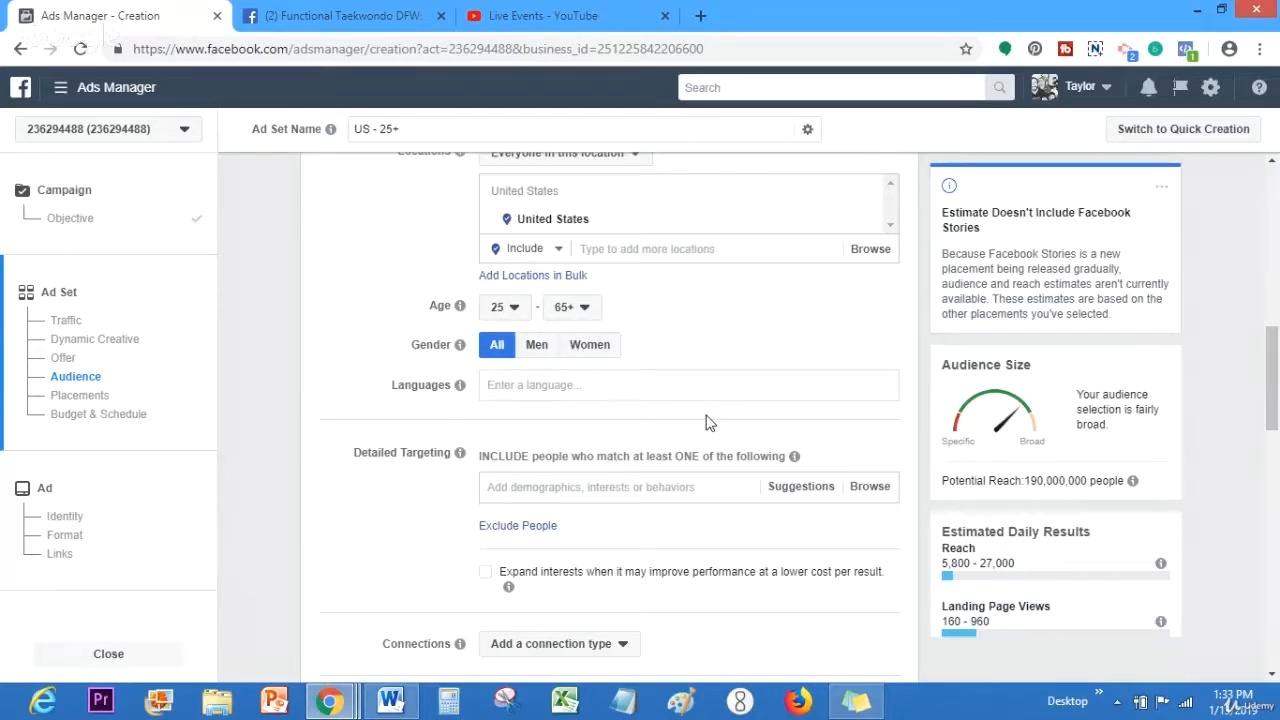
Step: Set the location targeting to People who live in this location, then back to Everyone in this location
{"action": "left_click", "coordinate": [602, 486]}
{"action": "scroll", "coordinate": [560, 345], "scroll_direction": "up", "scroll_amount": 1}
{"action": "mouse_move", "coordinate": [640, 336]}
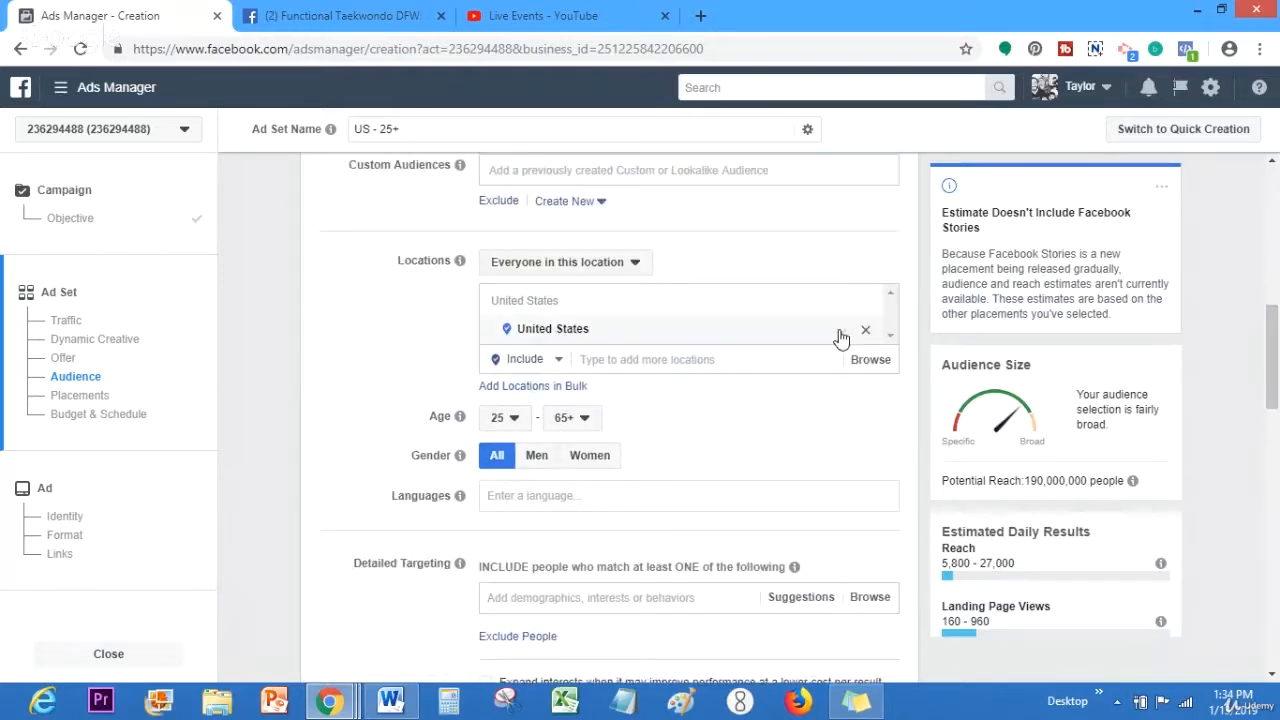
{"action": "left_click", "coordinate": [587, 274]}
{"action": "left_click", "coordinate": [545, 268]}
{"action": "left_click", "coordinate": [545, 268]}
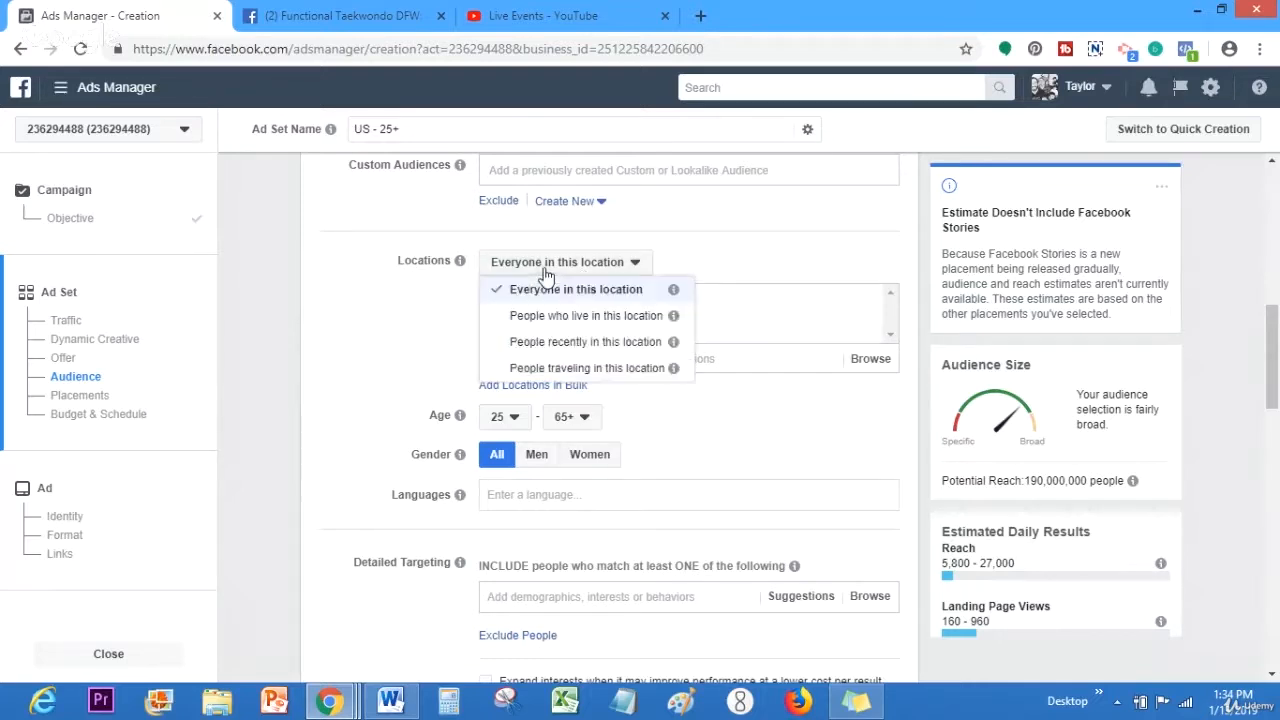
{"action": "left_click", "coordinate": [575, 316]}
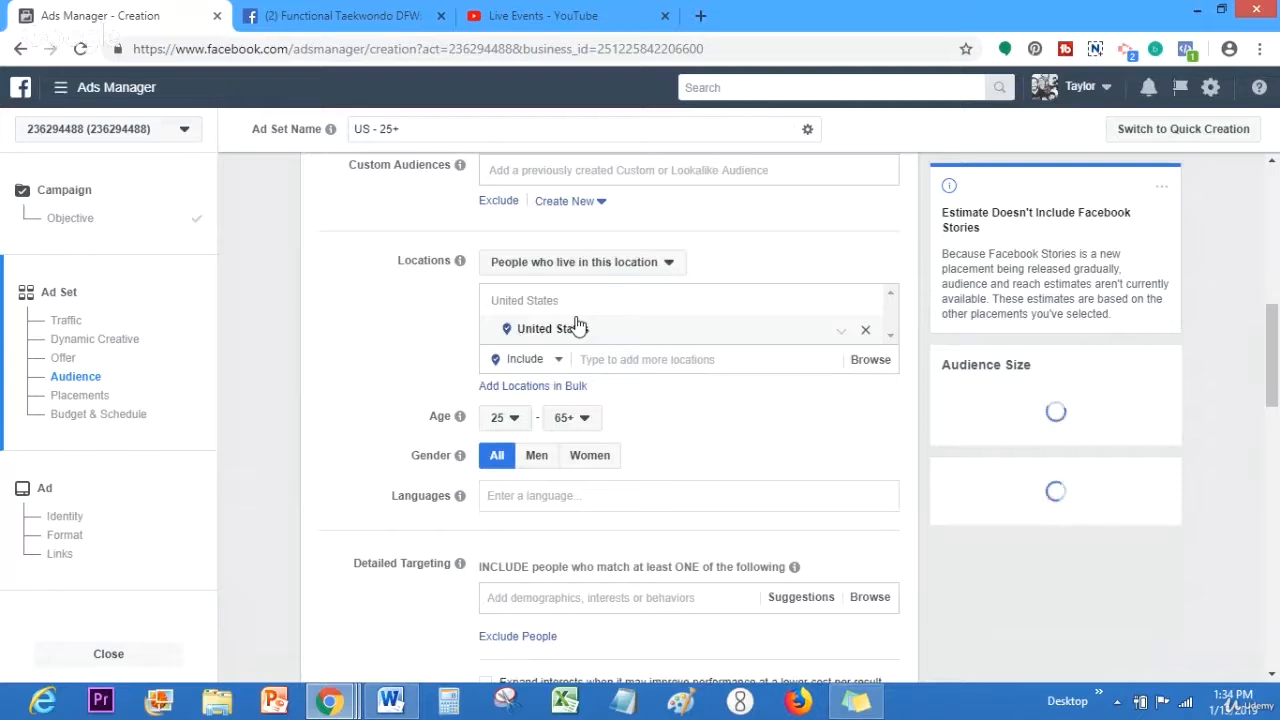
{"action": "left_click", "coordinate": [546, 268]}
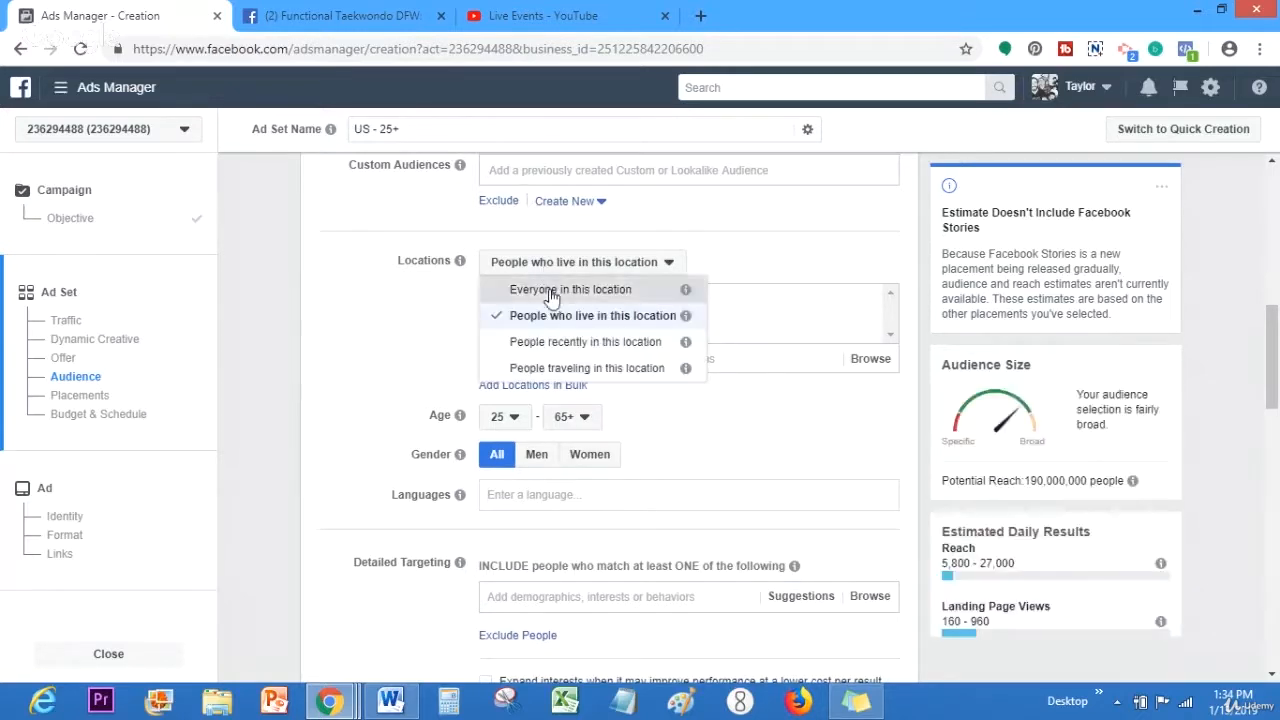
{"action": "left_click", "coordinate": [553, 290]}
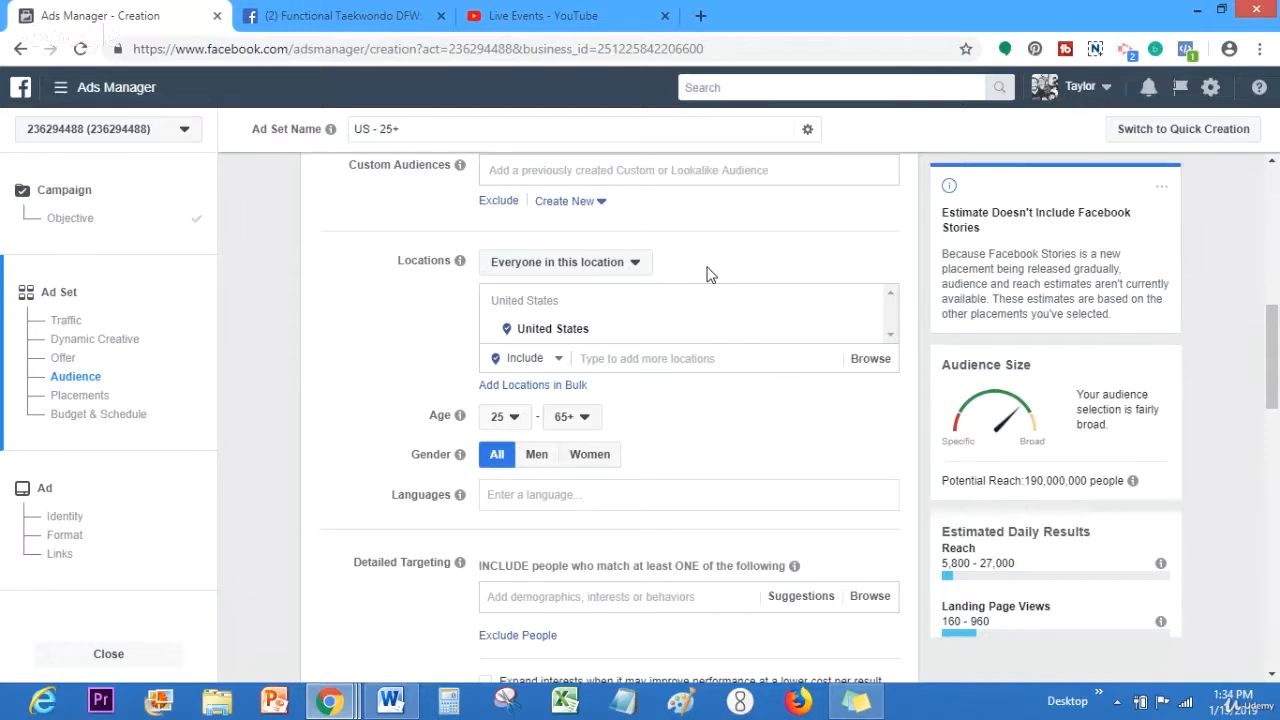
Step: Compare the location targeting options and choose People who live in this location for the United States
{"action": "left_click", "coordinate": [586, 262]}
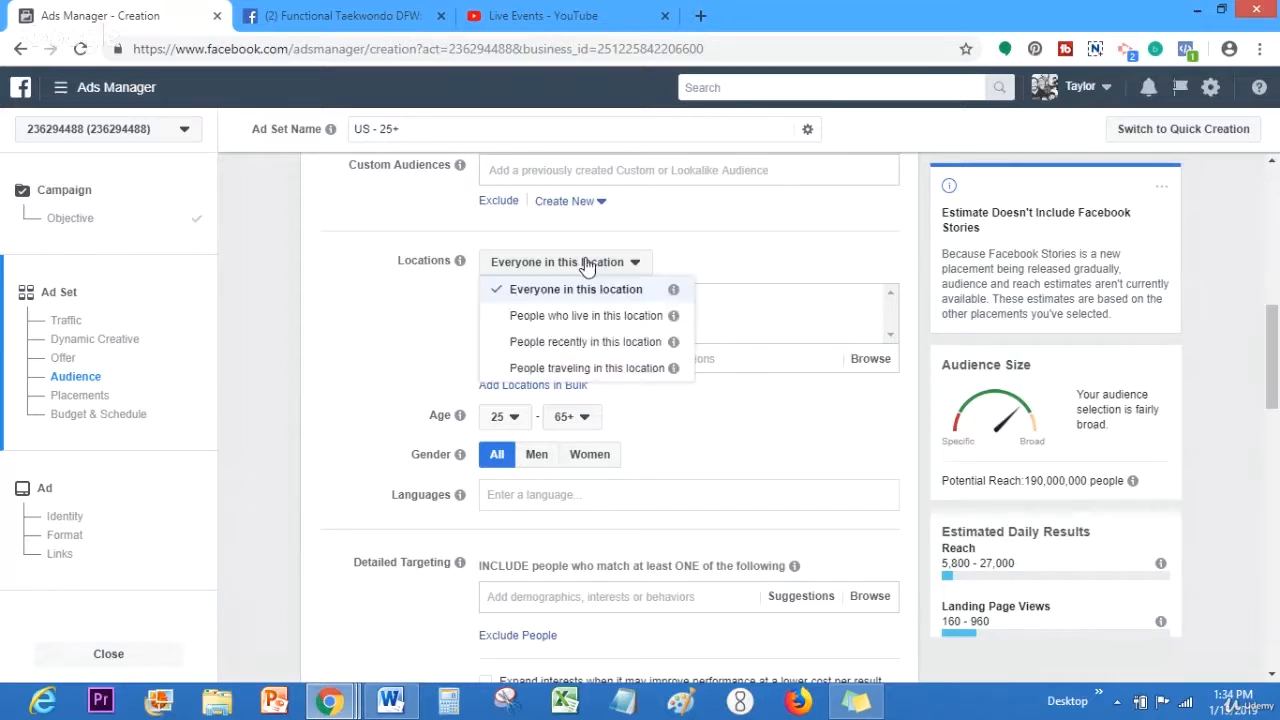
{"action": "left_click", "coordinate": [587, 266]}
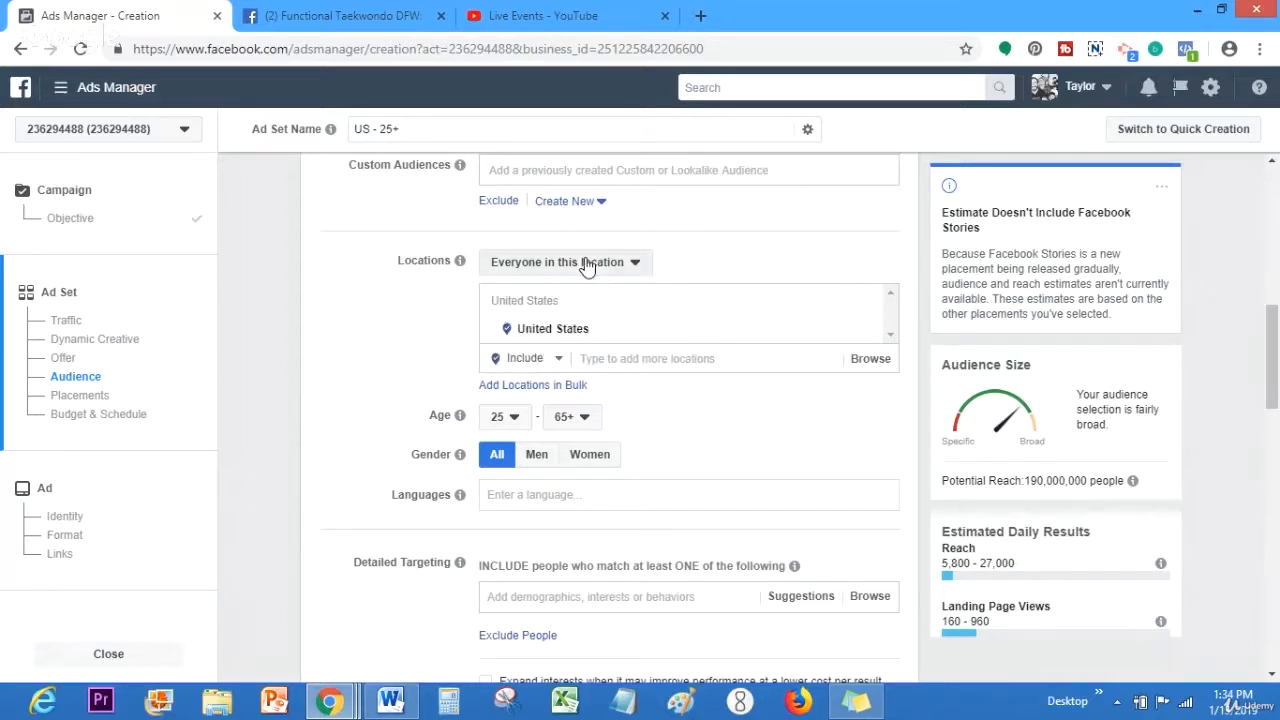
{"action": "left_click", "coordinate": [587, 264]}
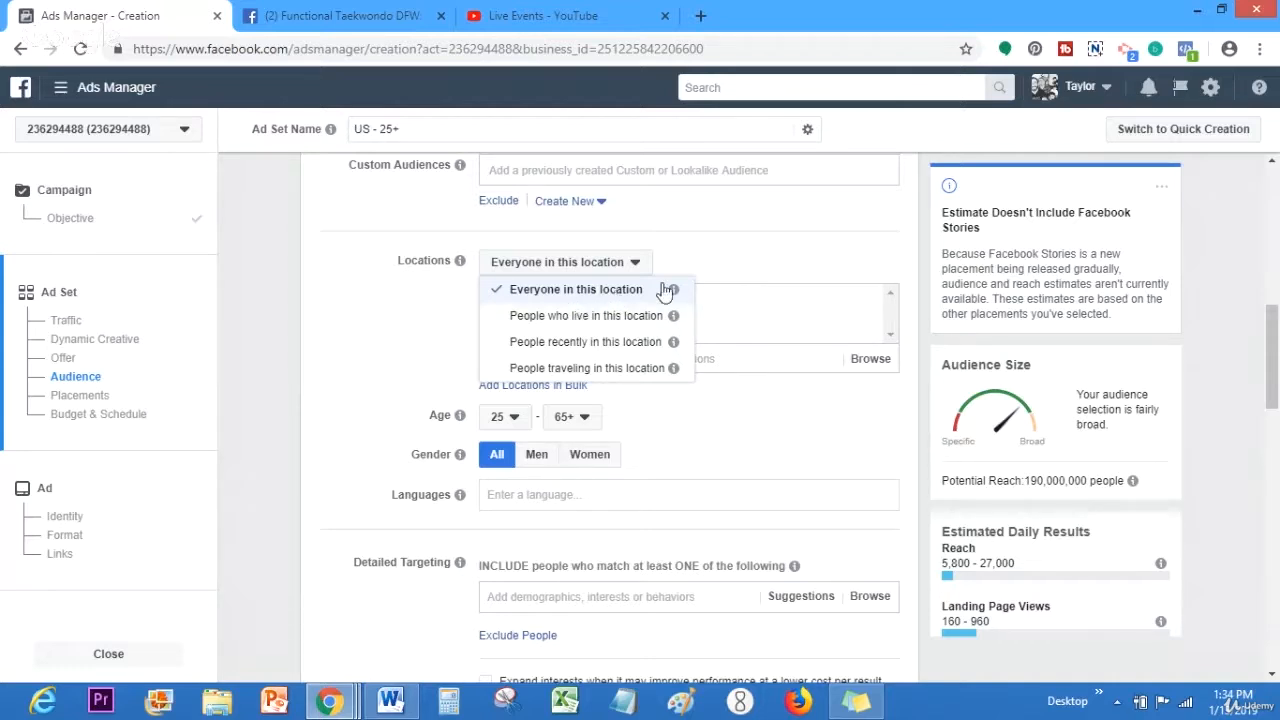
{"action": "left_click", "coordinate": [592, 266]}
{"action": "left_click", "coordinate": [592, 266]}
{"action": "left_click", "coordinate": [575, 315]}
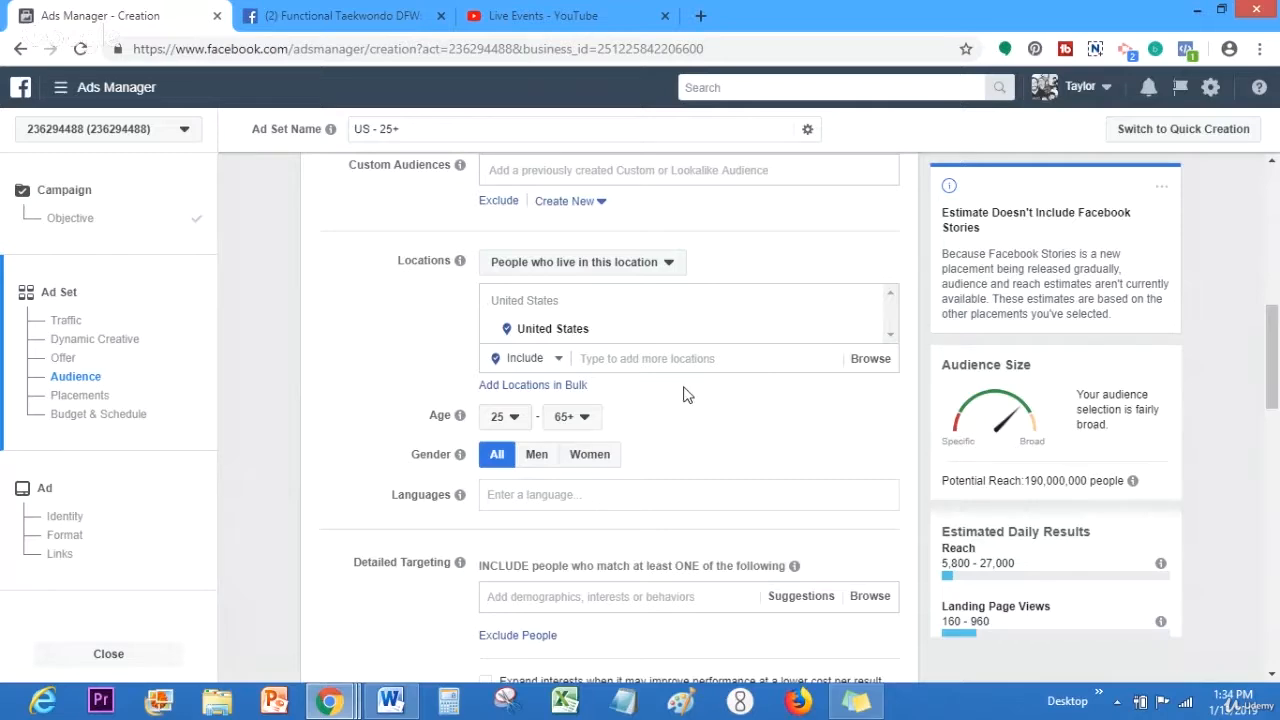
Step: Examine the ad set's detailed targeting, connection types, placements, and budget and schedule settings
{"action": "scroll", "coordinate": [700, 350], "scroll_direction": "down", "scroll_amount": 2}
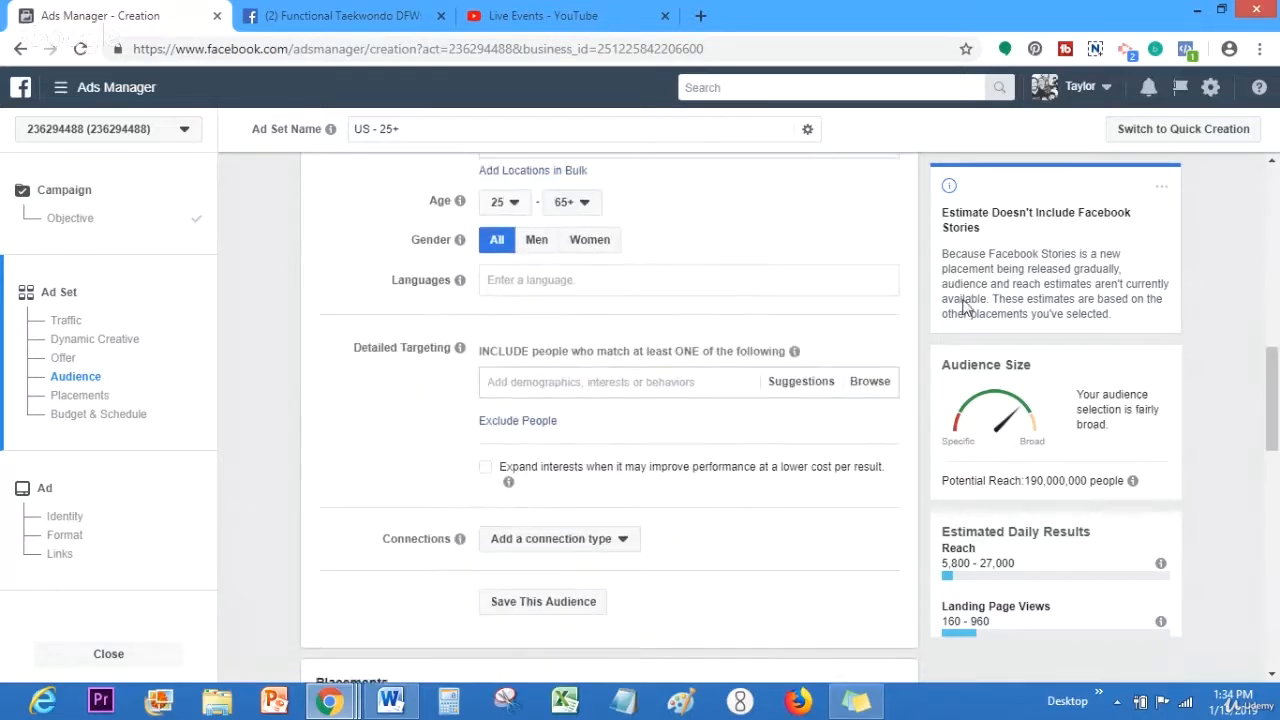
{"action": "left_click_drag", "start_coordinate": [1273, 433], "coordinate": [1278, 482]}
{"action": "left_click", "coordinate": [589, 268]}
{"action": "left_click", "coordinate": [588, 262]}
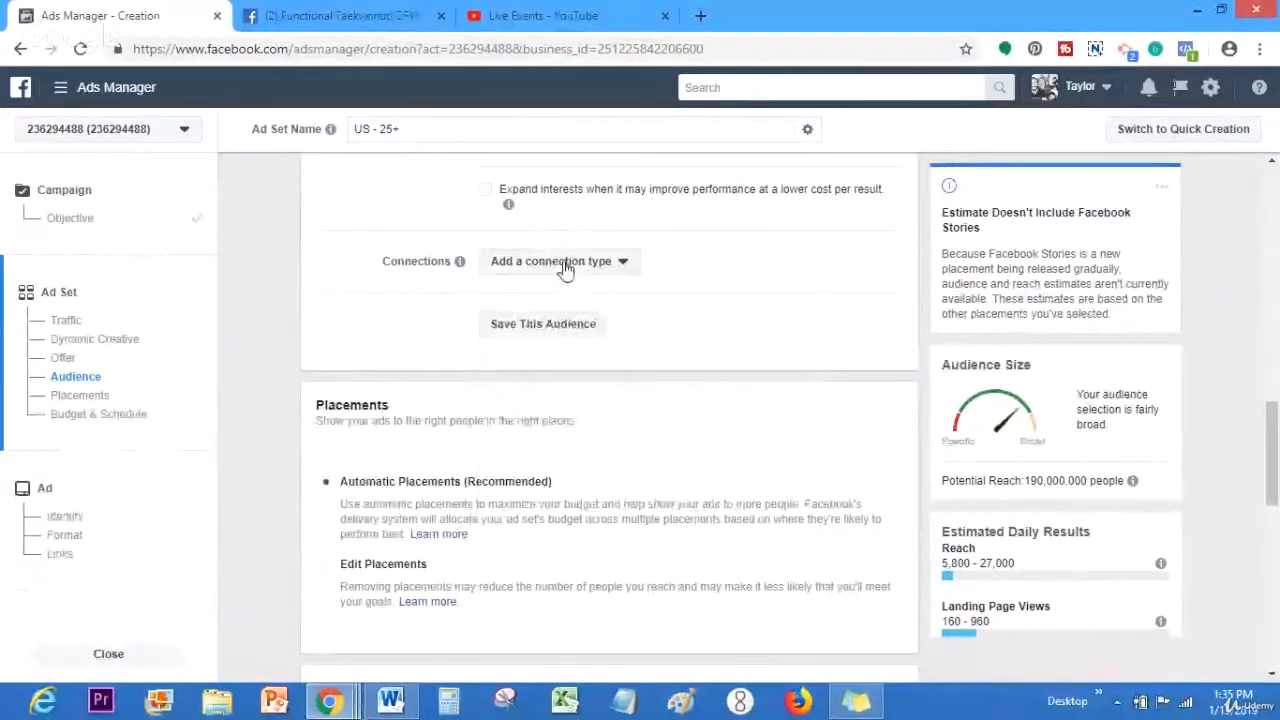
{"action": "left_click", "coordinate": [563, 264]}
{"action": "left_click", "coordinate": [565, 268]}
{"action": "left_click", "coordinate": [565, 266]}
{"action": "left_click", "coordinate": [565, 267]}
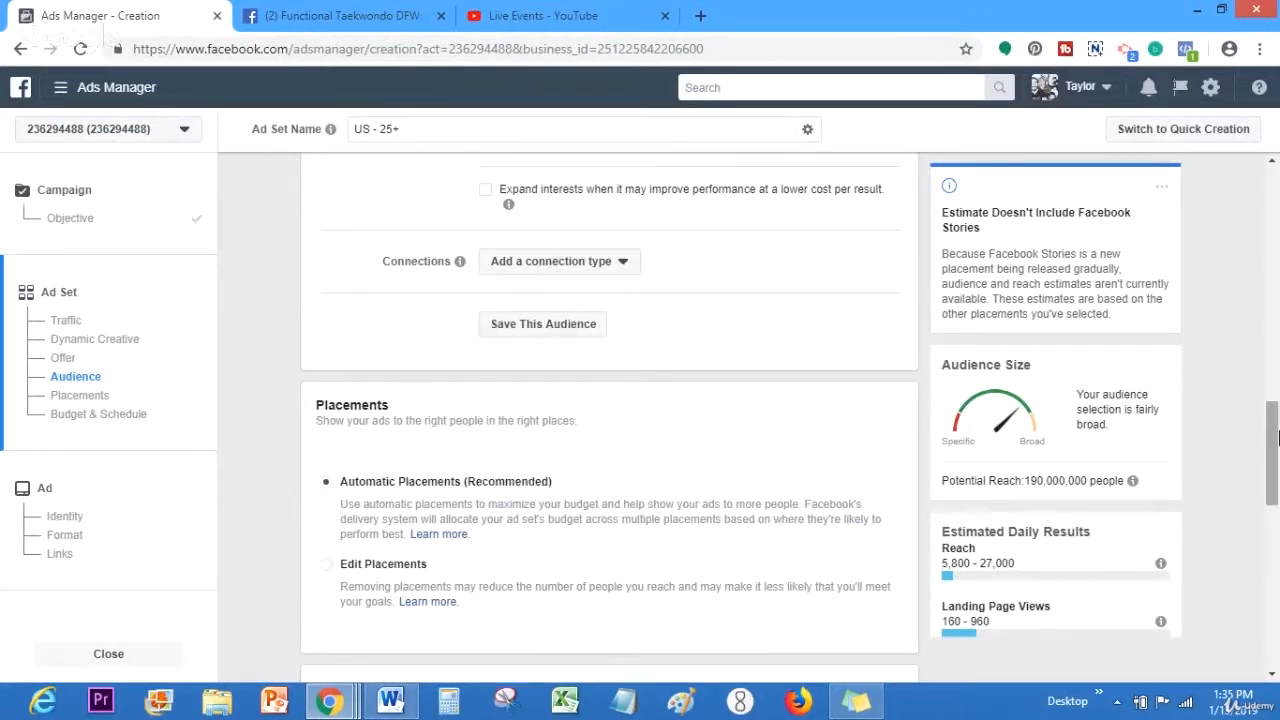
{"action": "left_click_drag", "start_coordinate": [1273, 443], "coordinate": [1273, 483]}
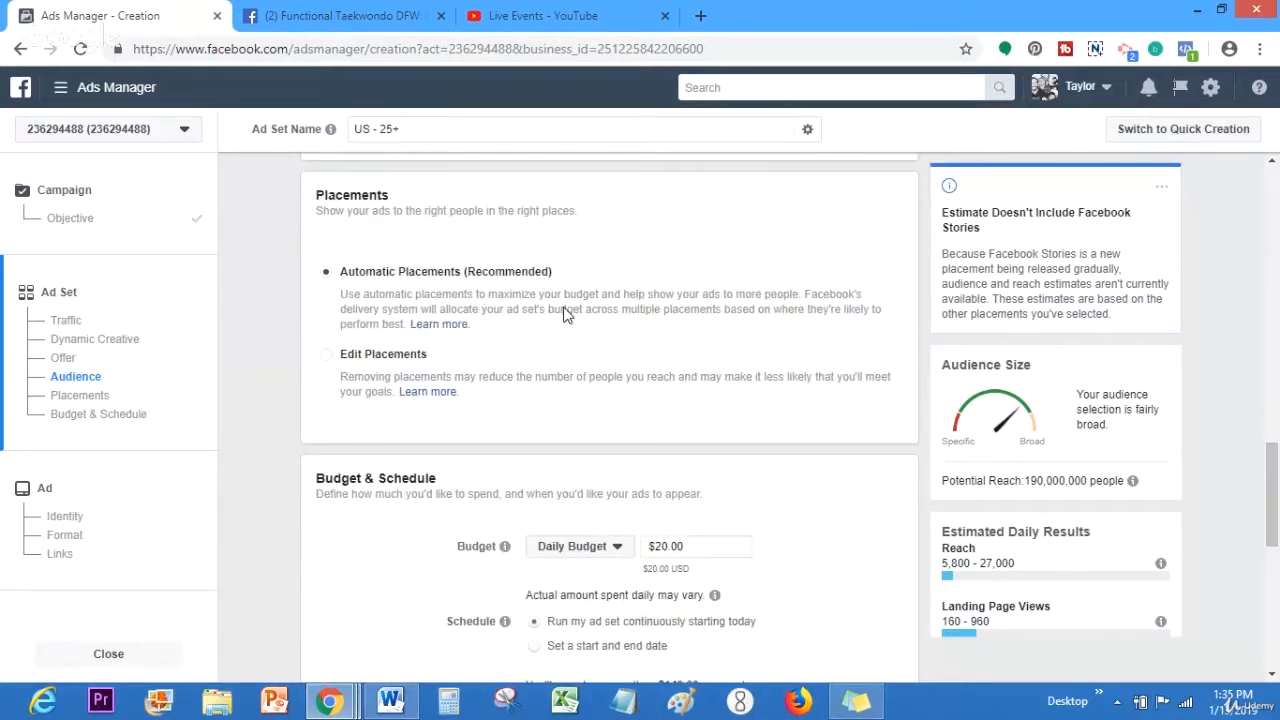
{"action": "left_click_drag", "start_coordinate": [1272, 535], "coordinate": [1272, 578]}
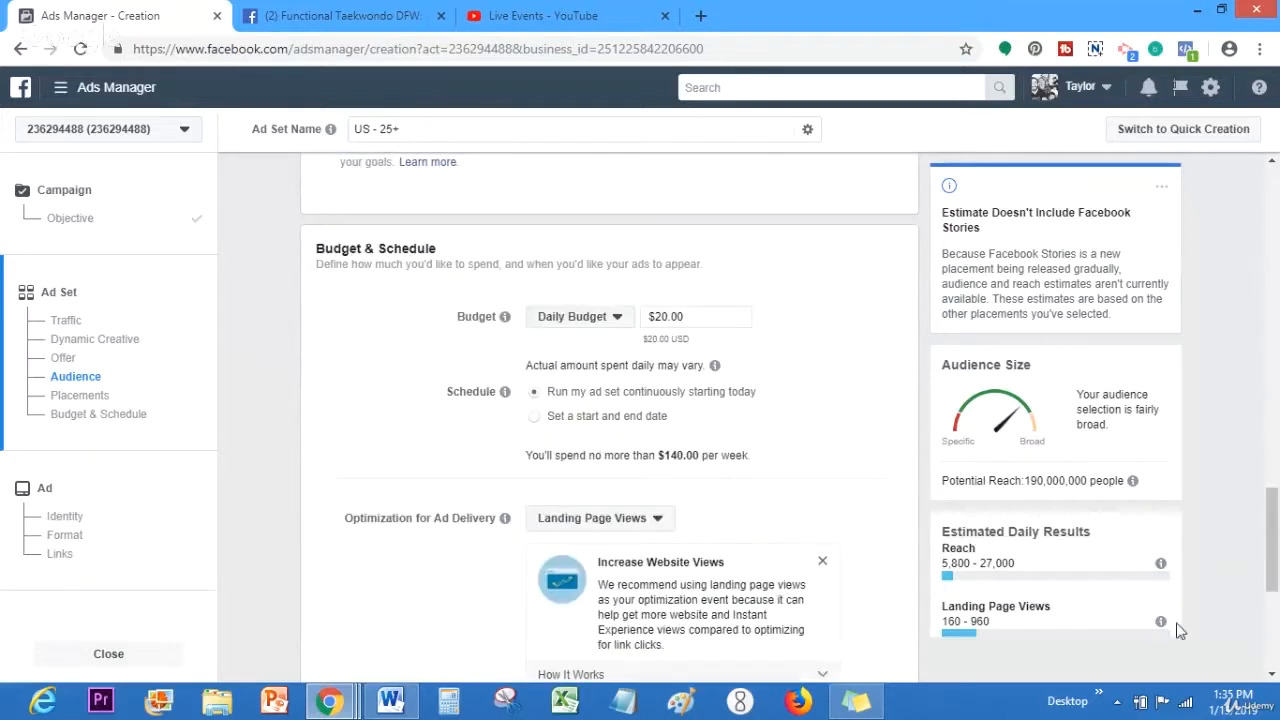
Step: Check the budget type options and set the ad set's daily budget to $5.00
{"action": "left_click", "coordinate": [591, 317]}
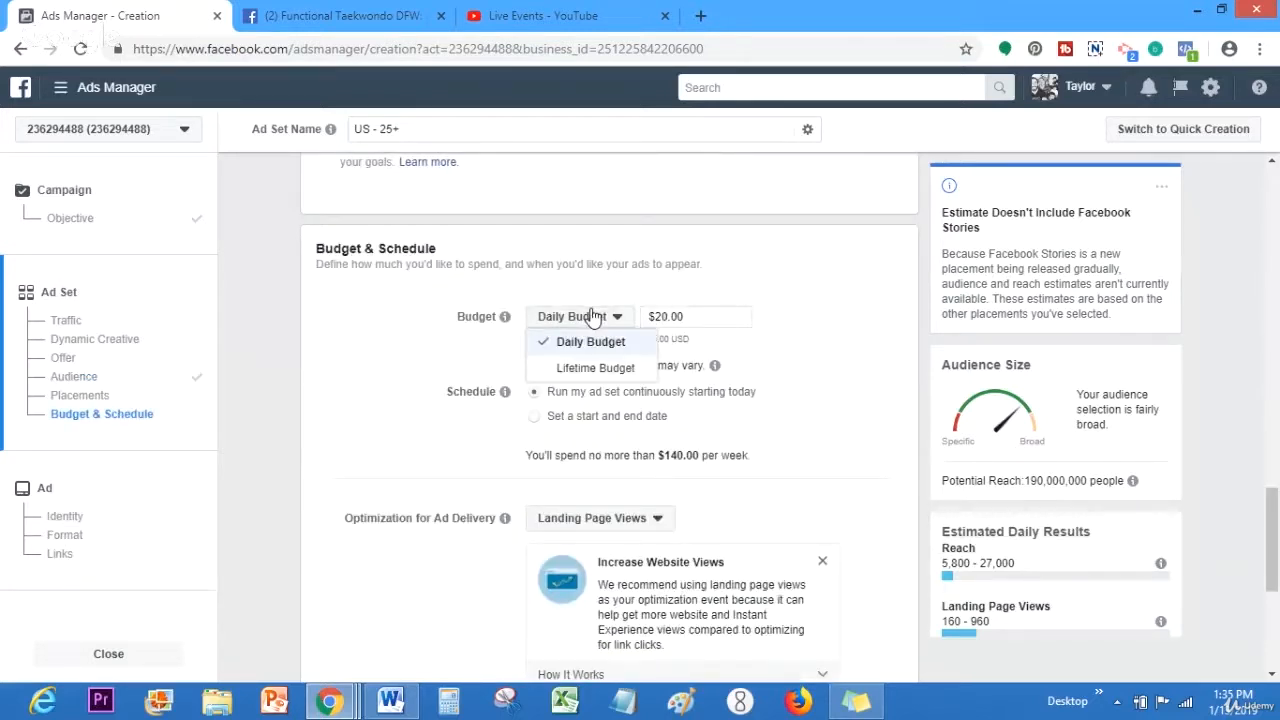
{"action": "left_click", "coordinate": [710, 298]}
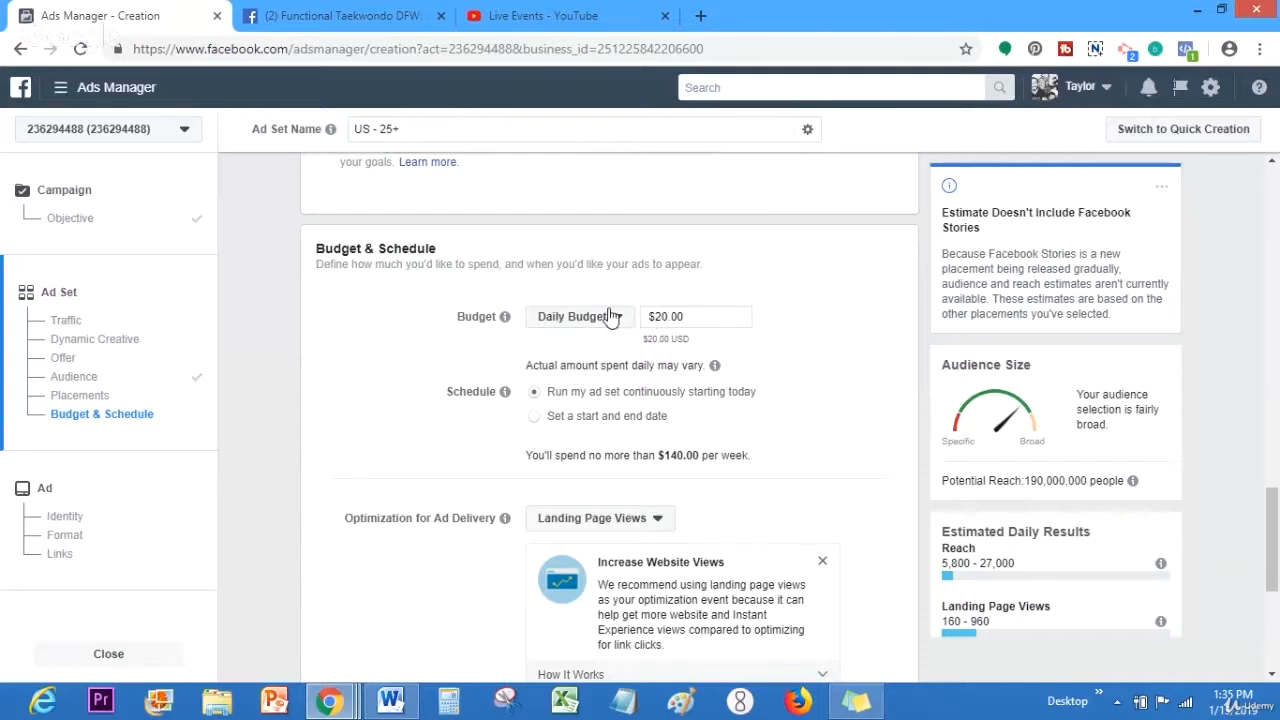
{"action": "left_click", "coordinate": [610, 317]}
{"action": "left_click", "coordinate": [694, 316]}
{"action": "type", "text": "5"}
{"action": "left_click", "coordinate": [777, 300]}
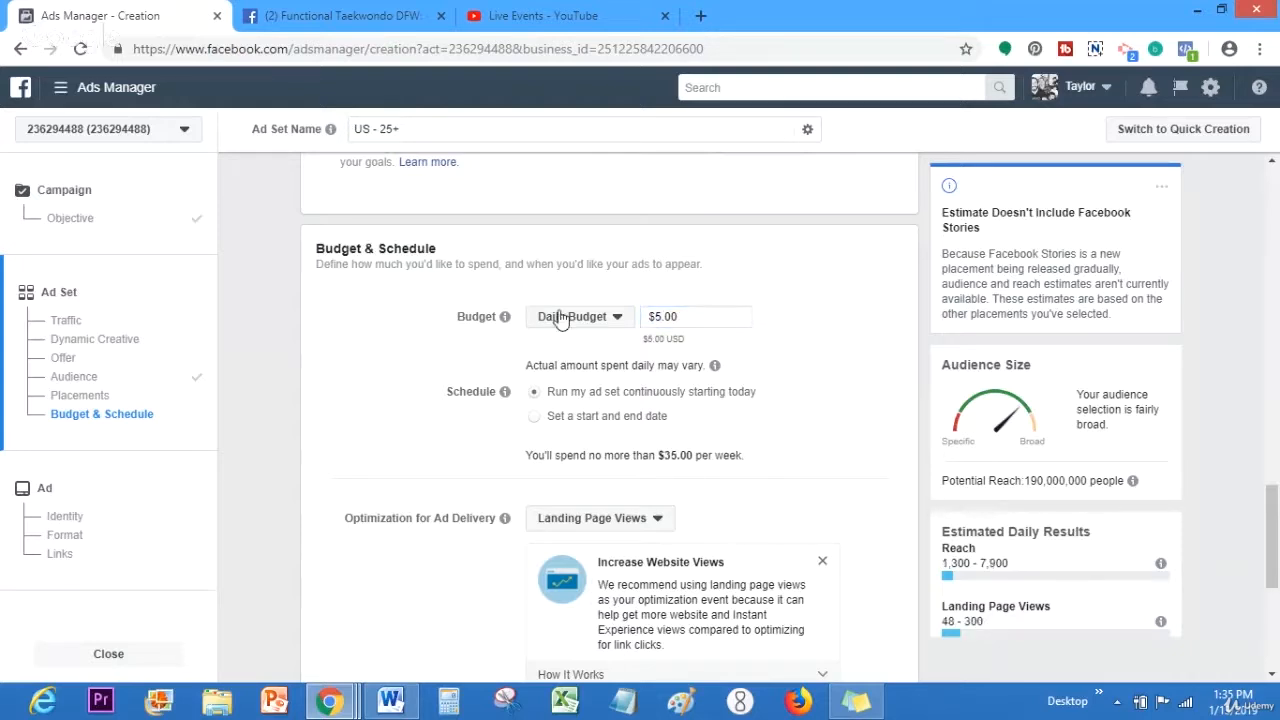
Step: Review the budget type choices for the ad set, keeping Daily Budget selected
{"action": "left_click", "coordinate": [561, 317]}
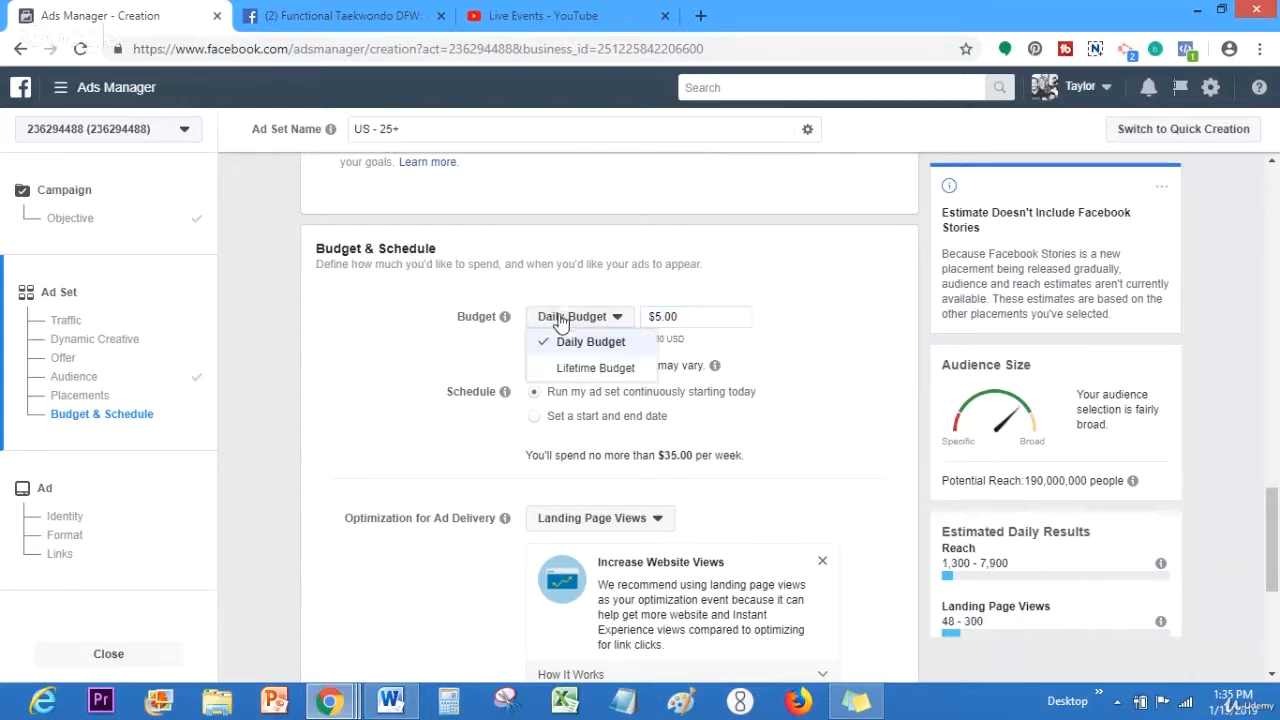
{"action": "left_click", "coordinate": [835, 319]}
{"action": "left_click", "coordinate": [718, 316]}
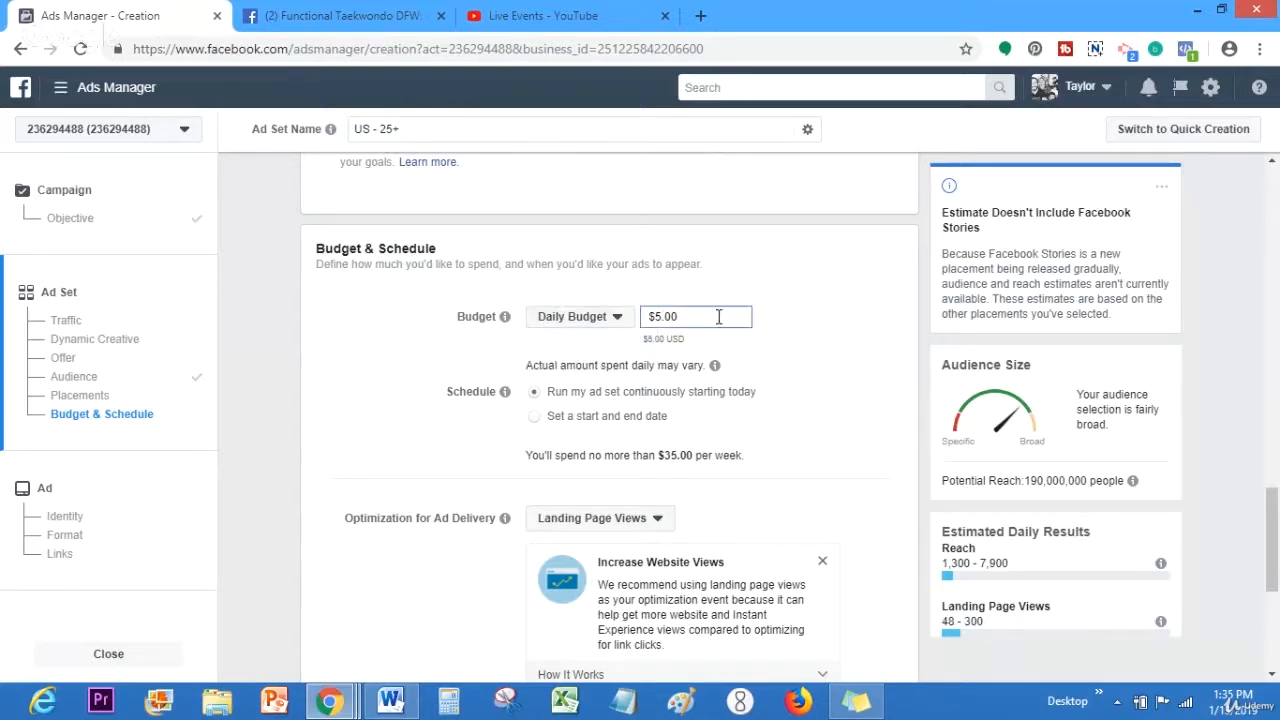
{"action": "left_click", "coordinate": [566, 318]}
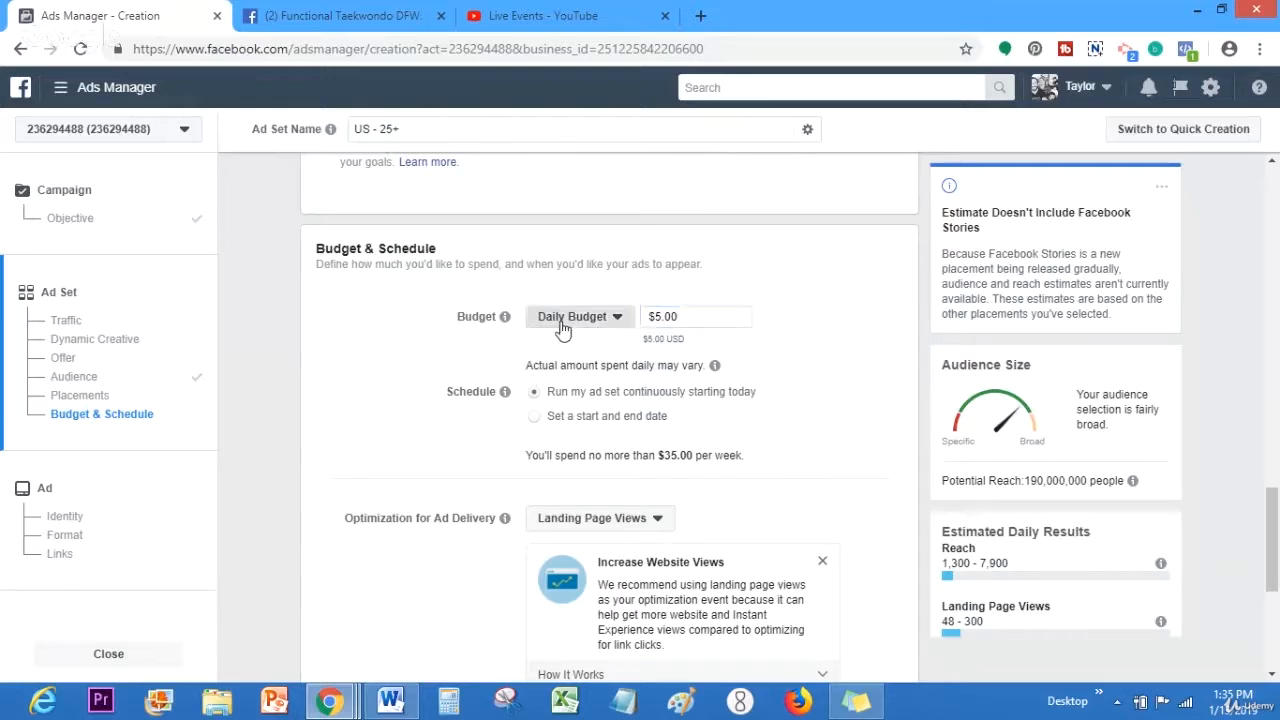
{"action": "left_click", "coordinate": [486, 377]}
{"action": "left_click", "coordinate": [588, 326]}
{"action": "left_click", "coordinate": [414, 375]}
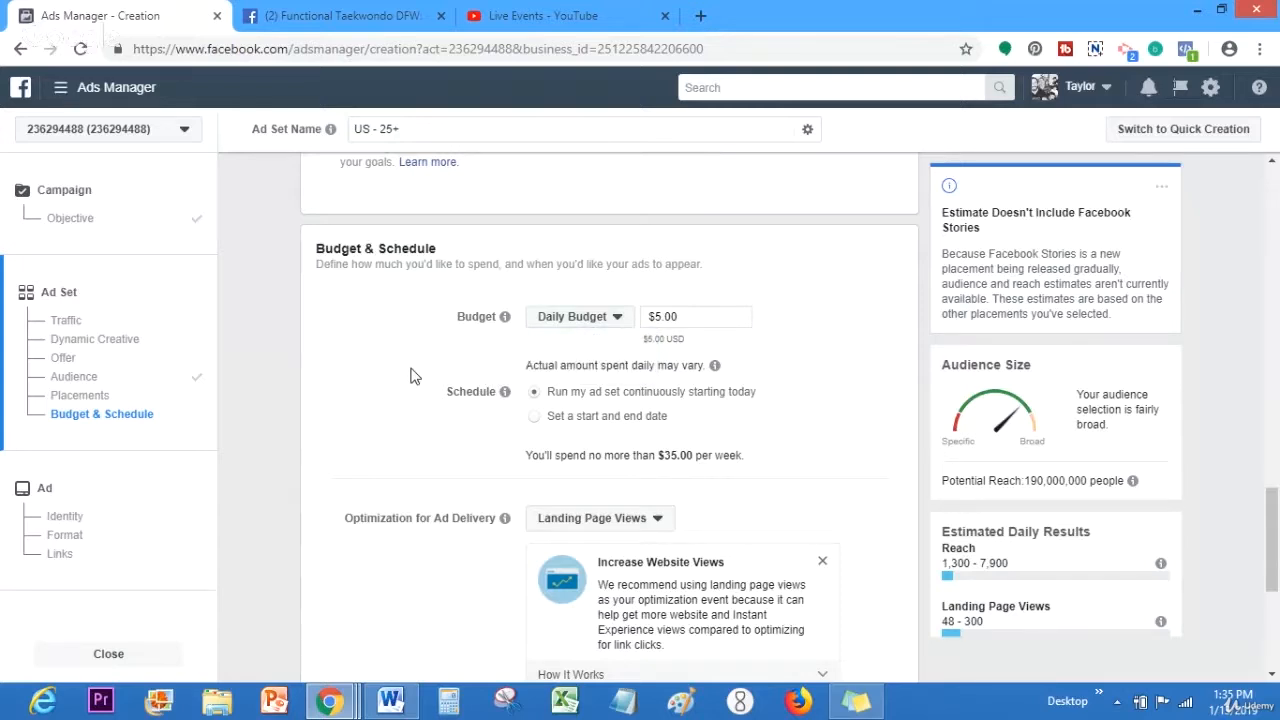
Step: Raise the daily budget to $50.00 and set it back to $5.00
{"action": "left_click", "coordinate": [662, 316]}
{"action": "type", "text": "0"}
{"action": "left_click", "coordinate": [784, 330]}
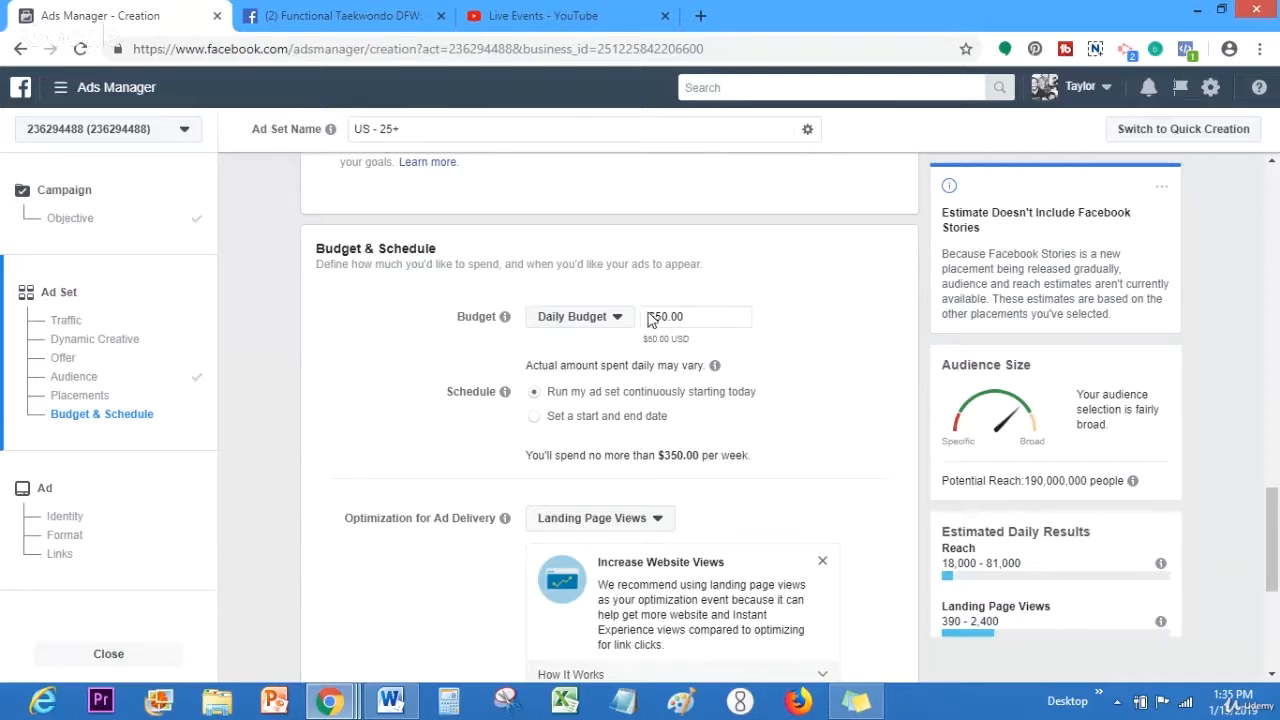
{"action": "left_click_drag", "start_coordinate": [651, 316], "coordinate": [678, 318]}
{"action": "left_click", "coordinate": [762, 350]}
{"action": "left_click", "coordinate": [668, 316]}
{"action": "key", "text": "BackSpace"}
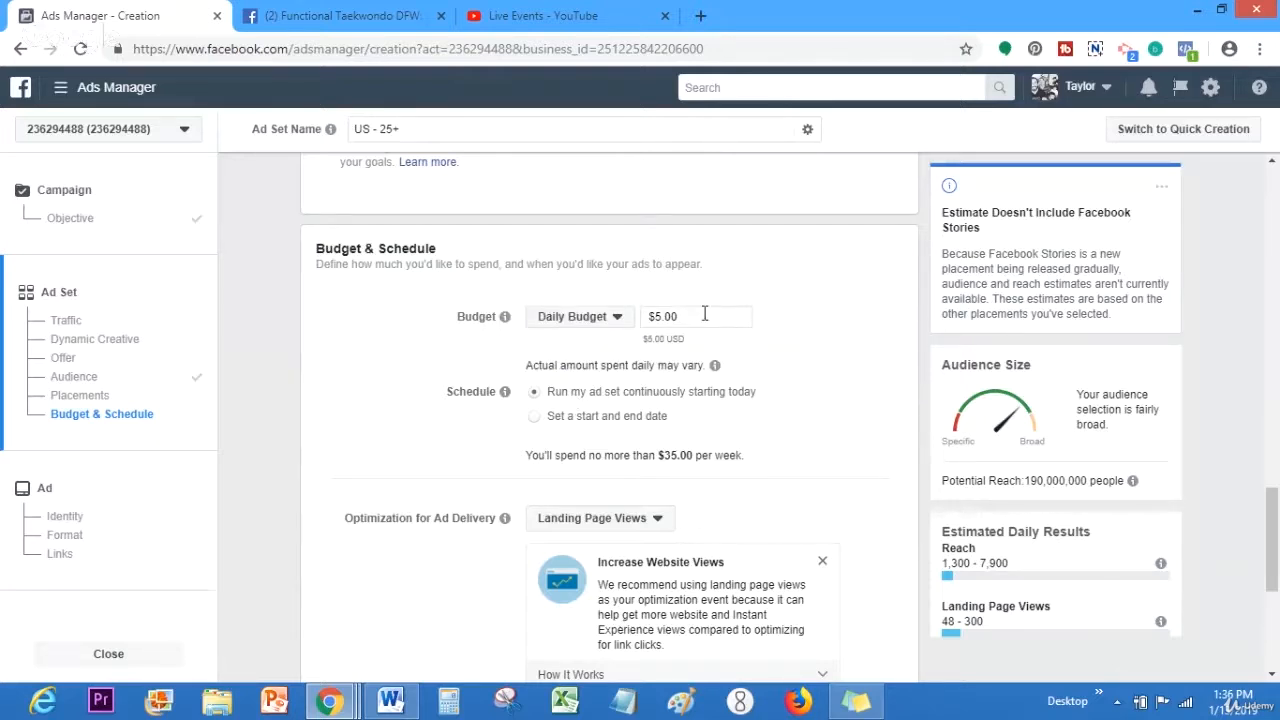
Step: Switch the ad set's budget type to Lifetime Budget and back to Daily Budget
{"action": "left_click", "coordinate": [614, 317]}
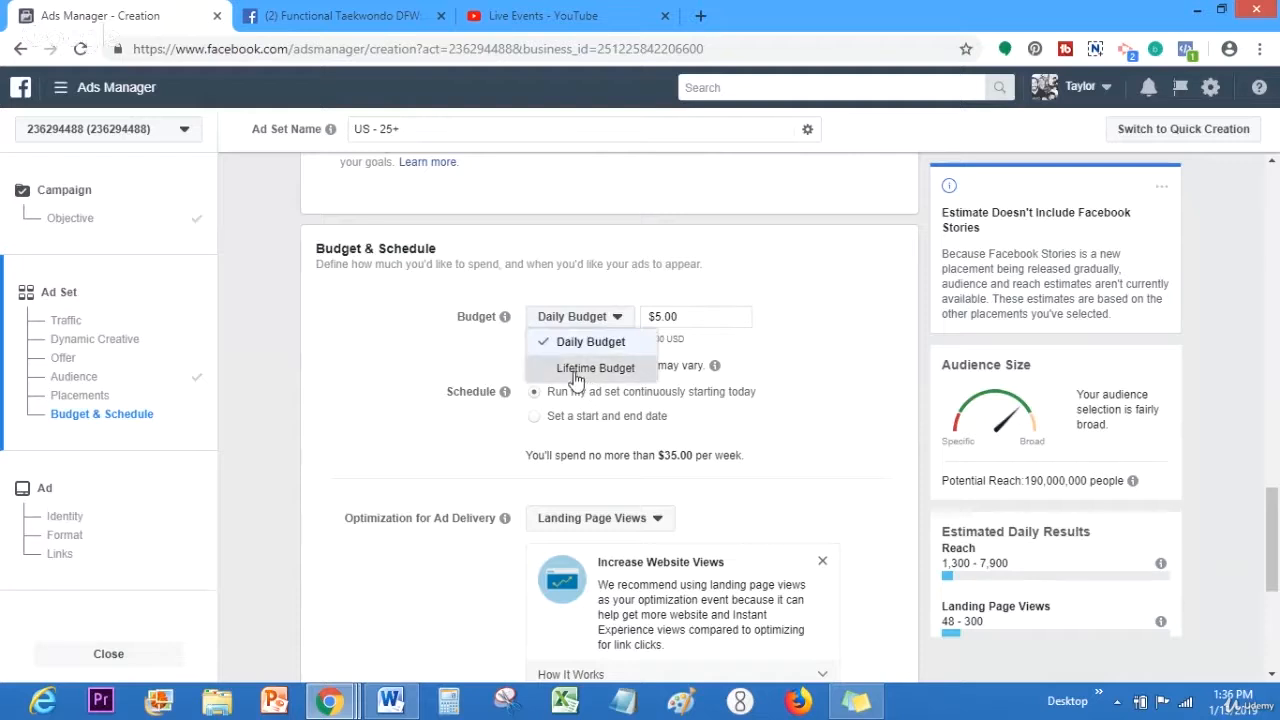
{"action": "left_click", "coordinate": [610, 367]}
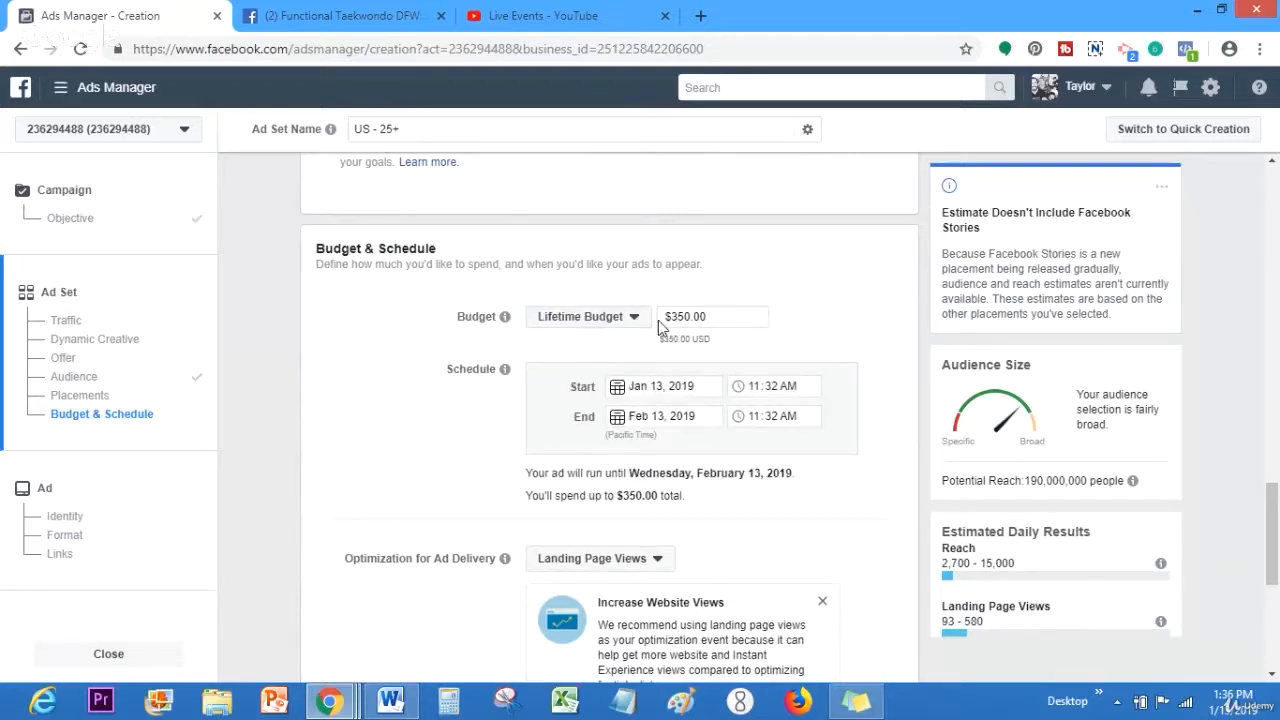
{"action": "left_click", "coordinate": [586, 320]}
{"action": "left_click", "coordinate": [582, 342]}
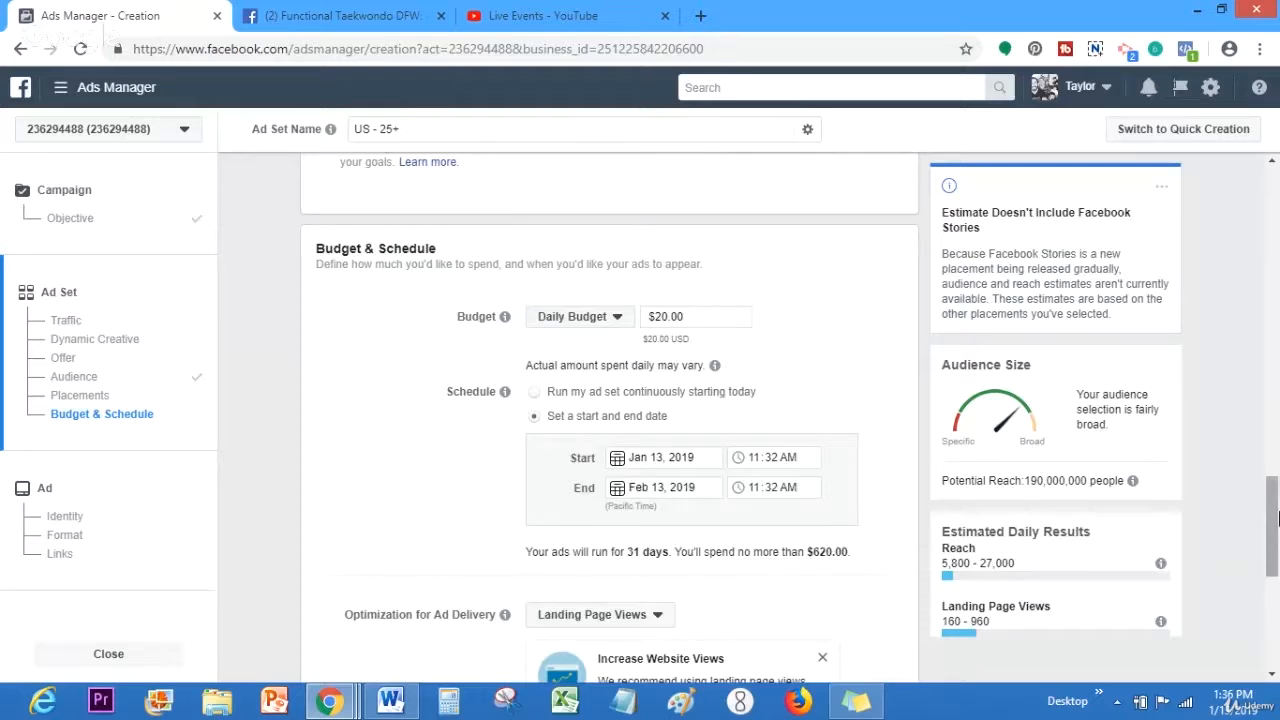
Step: Review the schedule, delivery optimization and bid strategy, keep Landing Page Views as the optimization, and continue to the ad setup
{"action": "left_click_drag", "start_coordinate": [1274, 516], "coordinate": [1274, 528]}
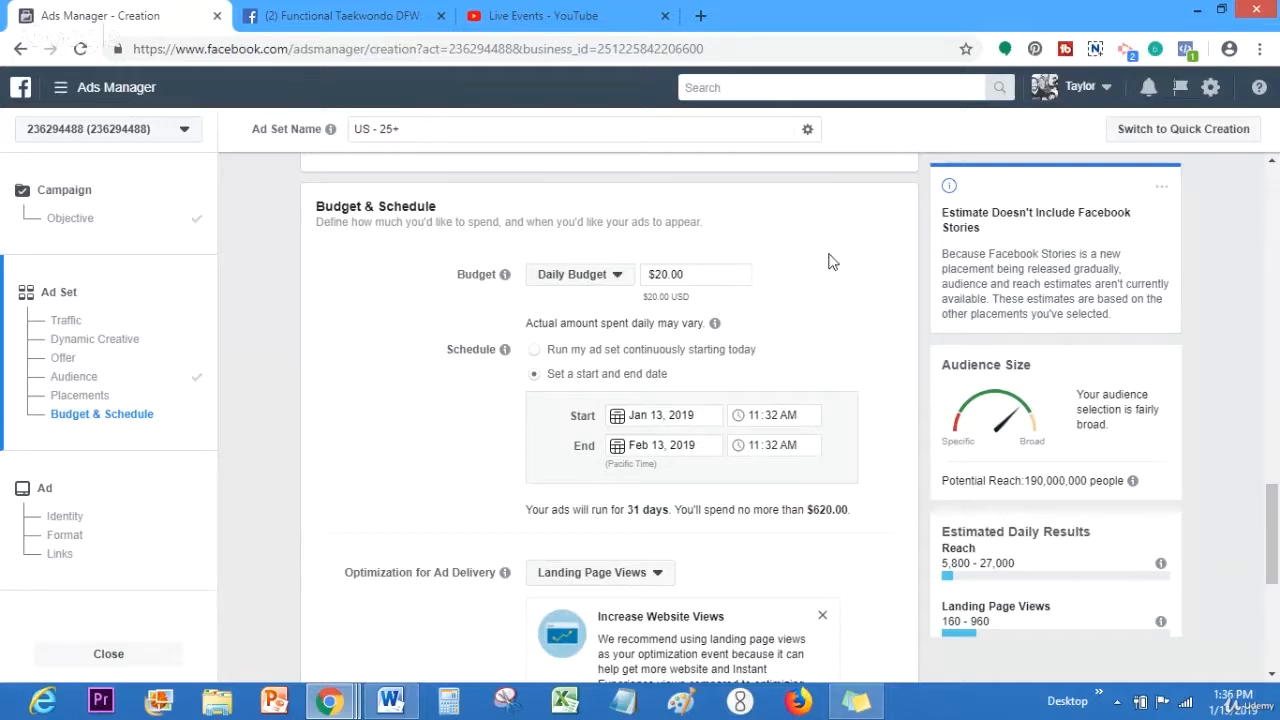
{"action": "left_click_drag", "start_coordinate": [1276, 527], "coordinate": [1235, 508]}
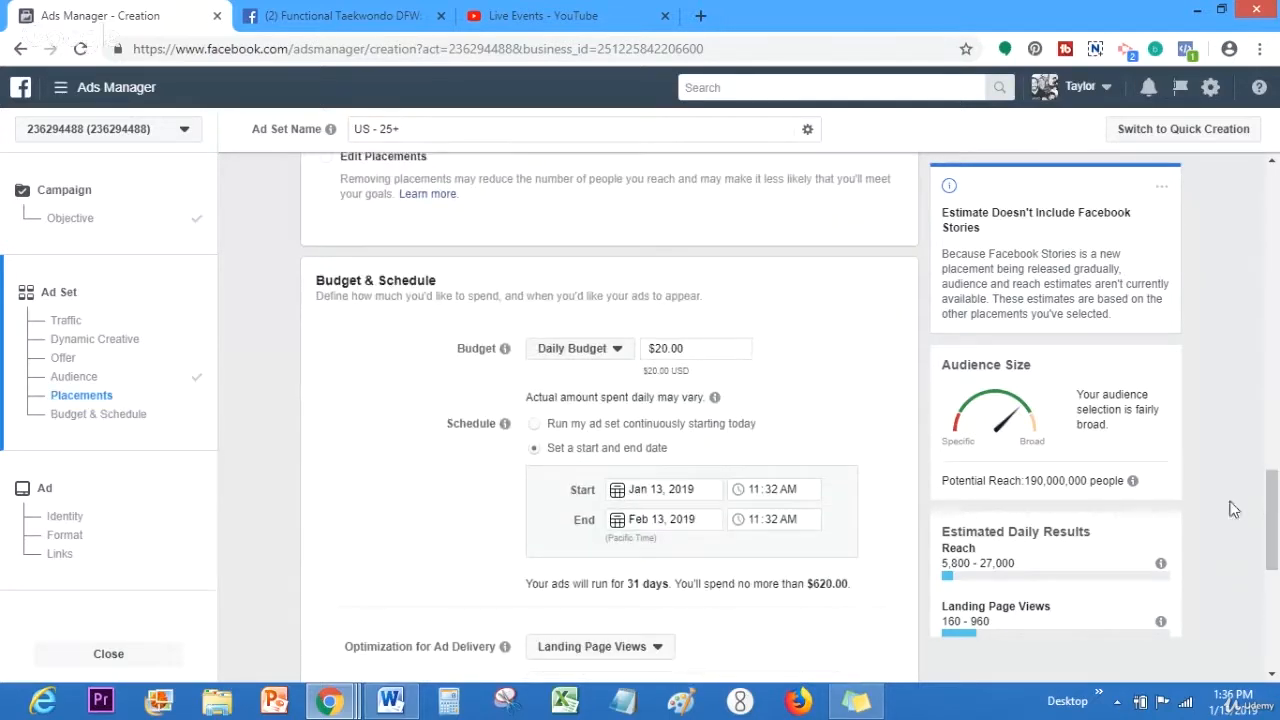
{"action": "scroll", "coordinate": [738, 253], "scroll_direction": "down", "scroll_amount": 4}
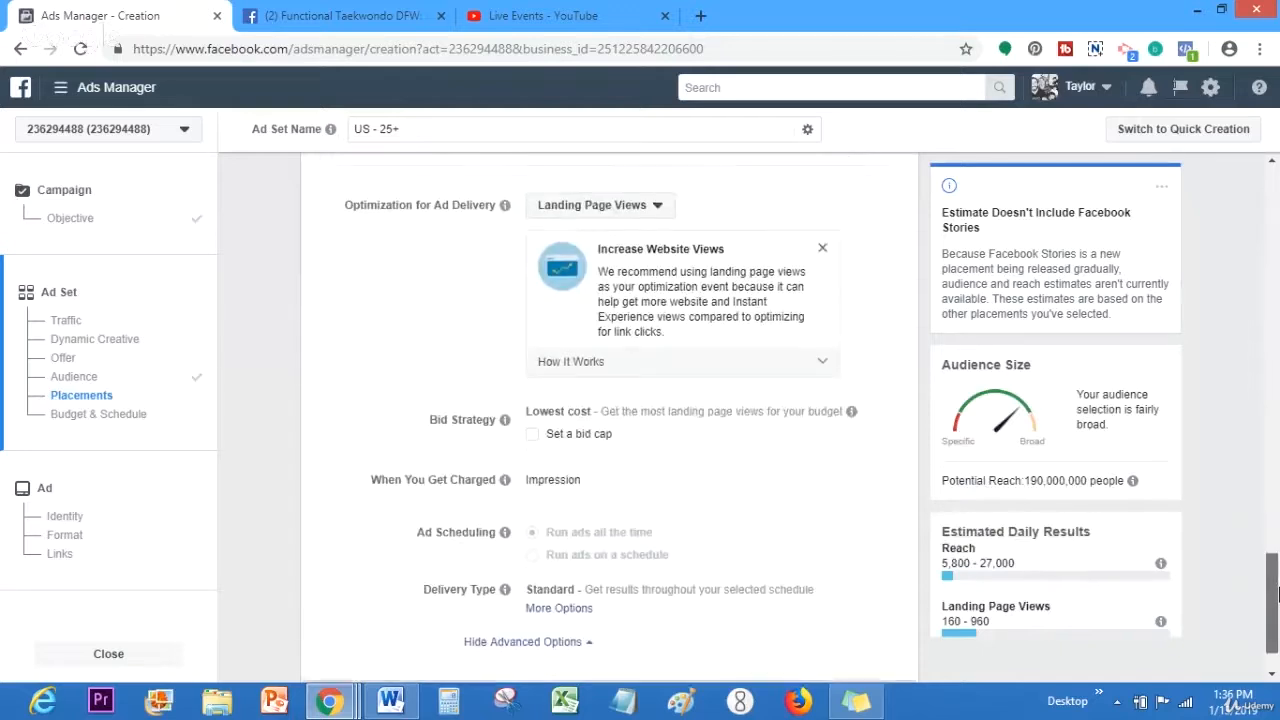
{"action": "left_click", "coordinate": [614, 226]}
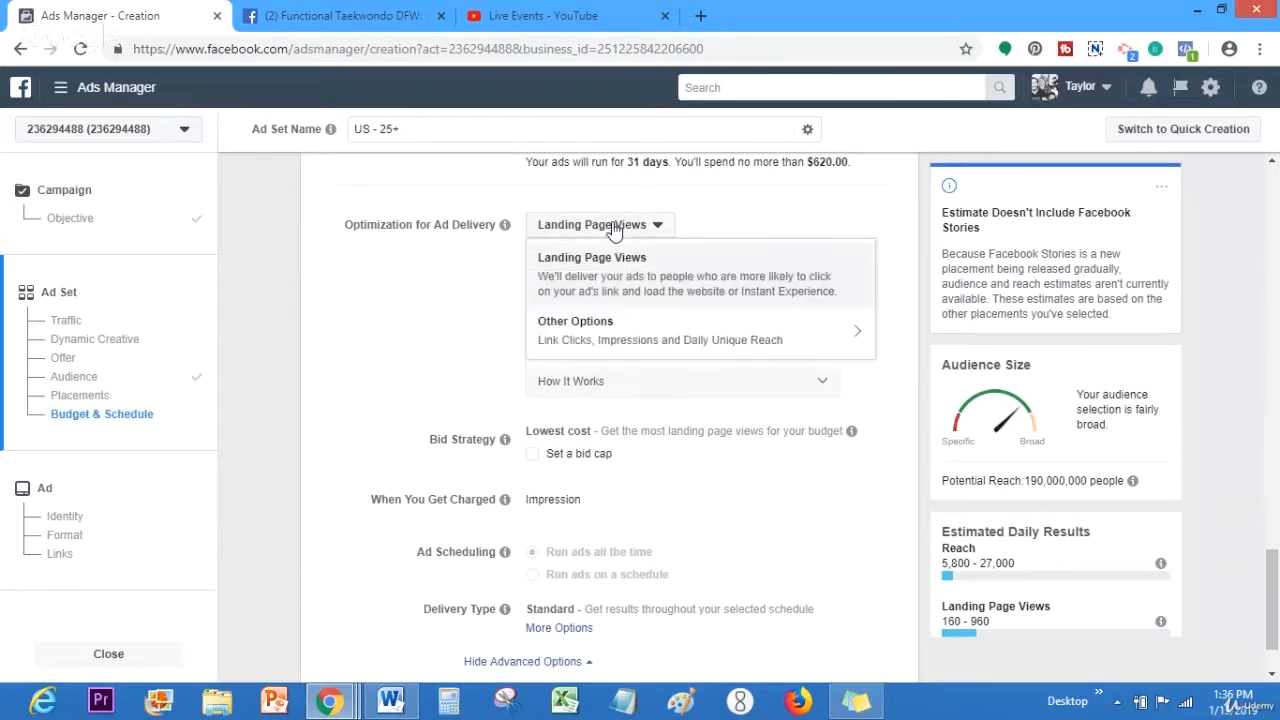
{"action": "left_click", "coordinate": [614, 226]}
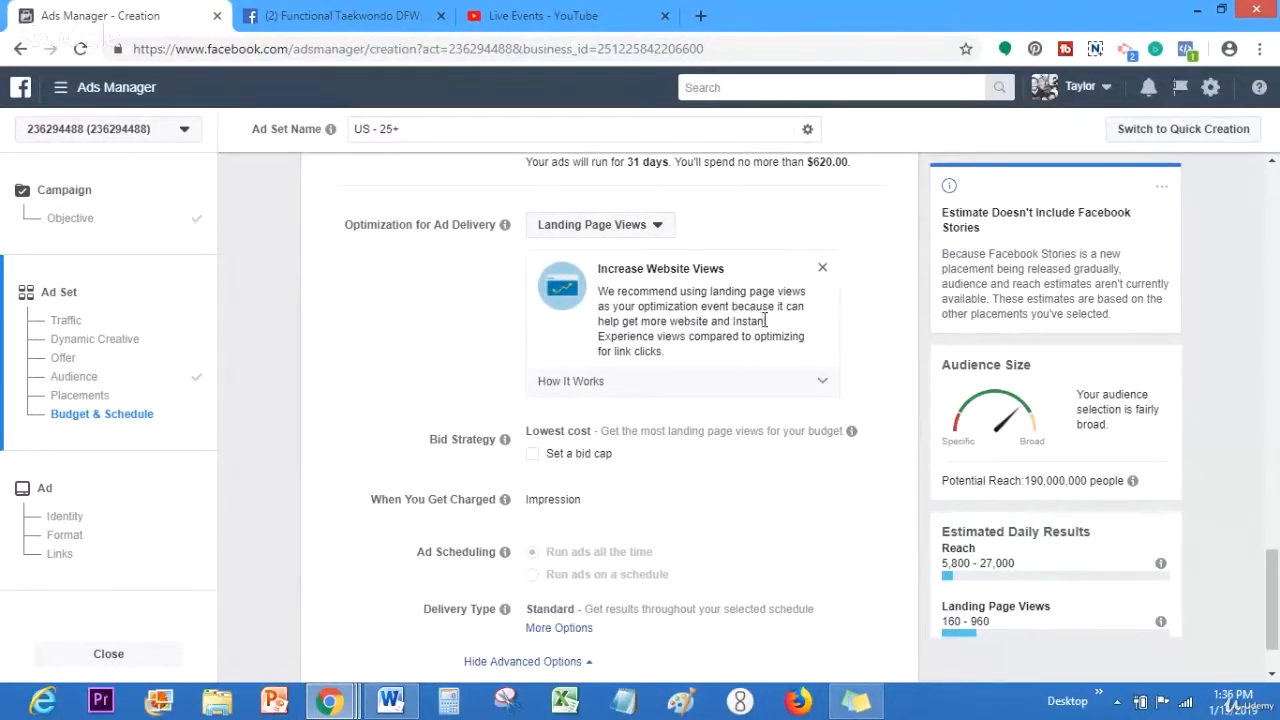
{"action": "scroll", "coordinate": [1276, 478], "scroll_direction": "down", "scroll_amount": 2}
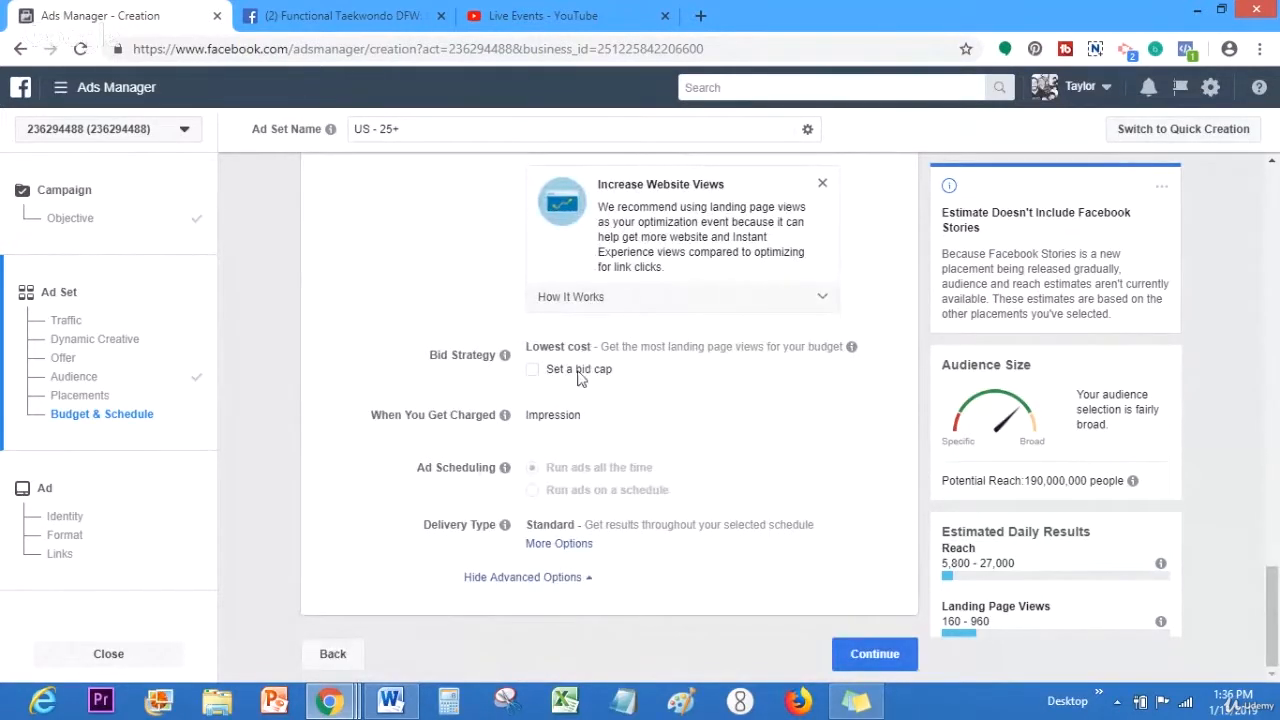
{"action": "left_click", "coordinate": [880, 660]}
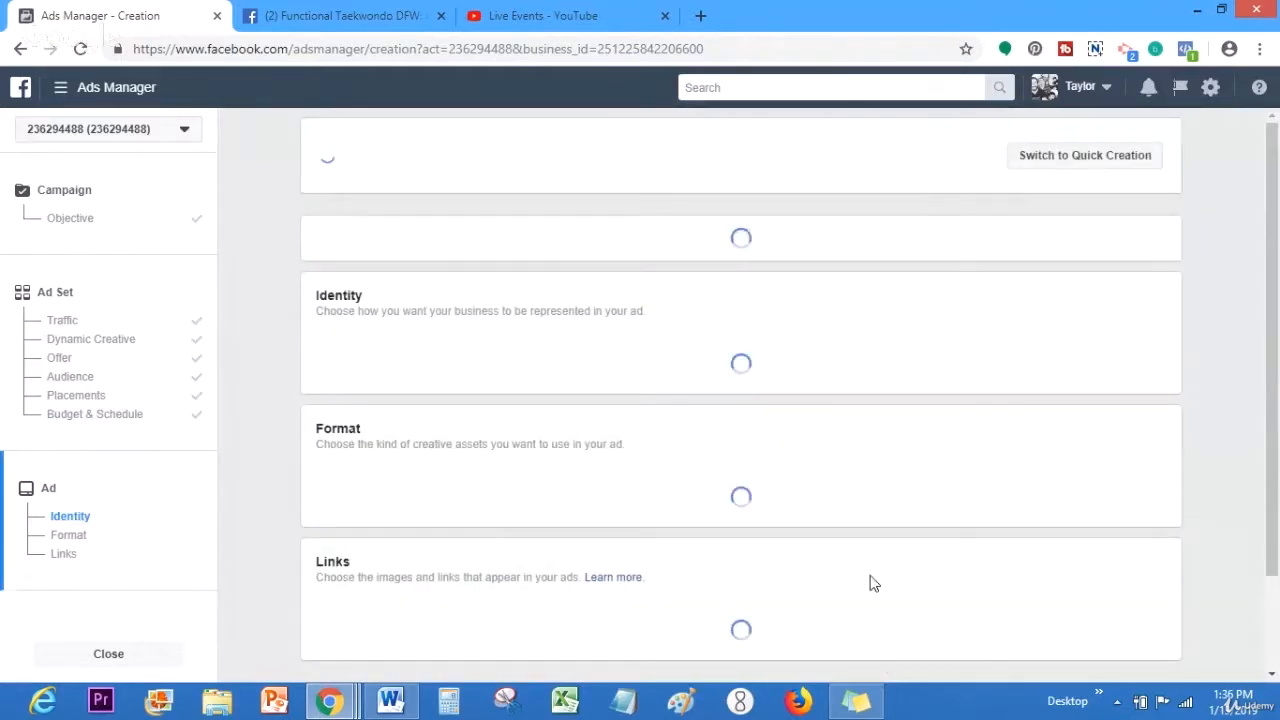
Step: Choose functionaltaekwondodfw as the Instagram account representing the business in the ad
{"action": "scroll", "coordinate": [1270, 300], "scroll_direction": "down", "scroll_amount": 2}
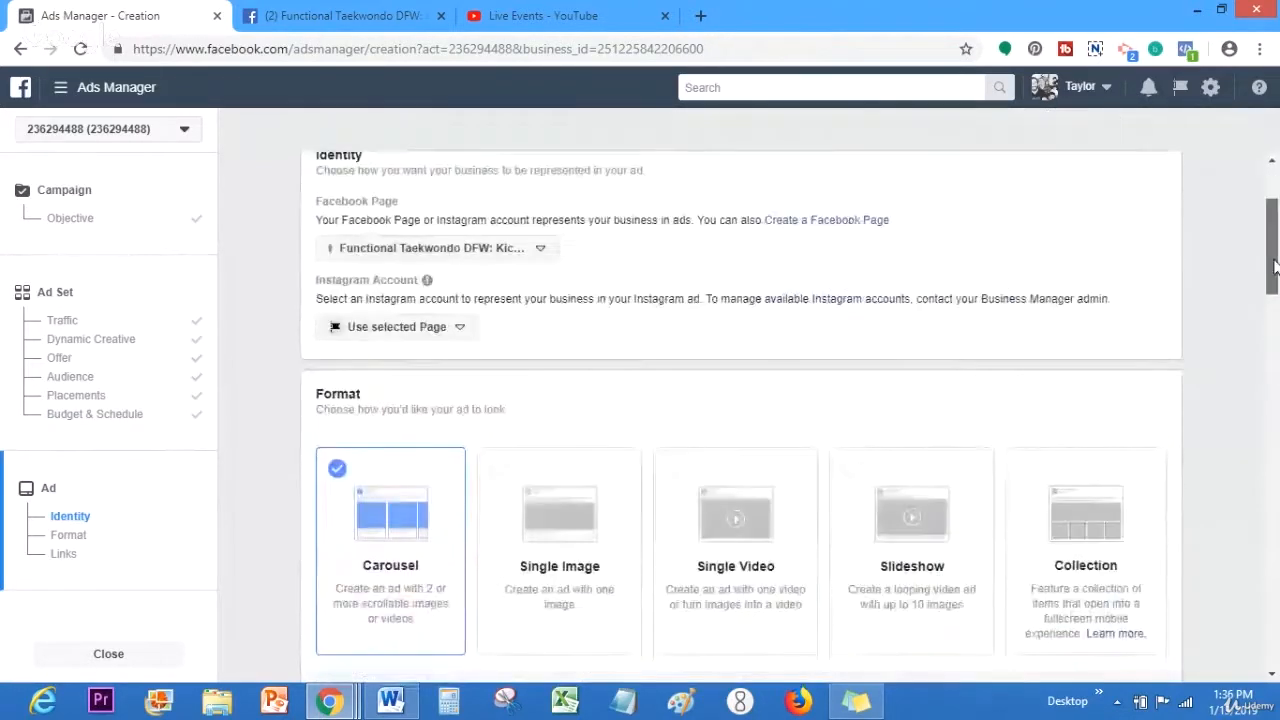
{"action": "mouse_move", "coordinate": [1274, 268]}
{"action": "left_mouse_down"}
{"action": "mouse_move", "coordinate": [1274, 215]}
{"action": "mouse_move", "coordinate": [1274, 290]}
{"action": "left_mouse_up"}
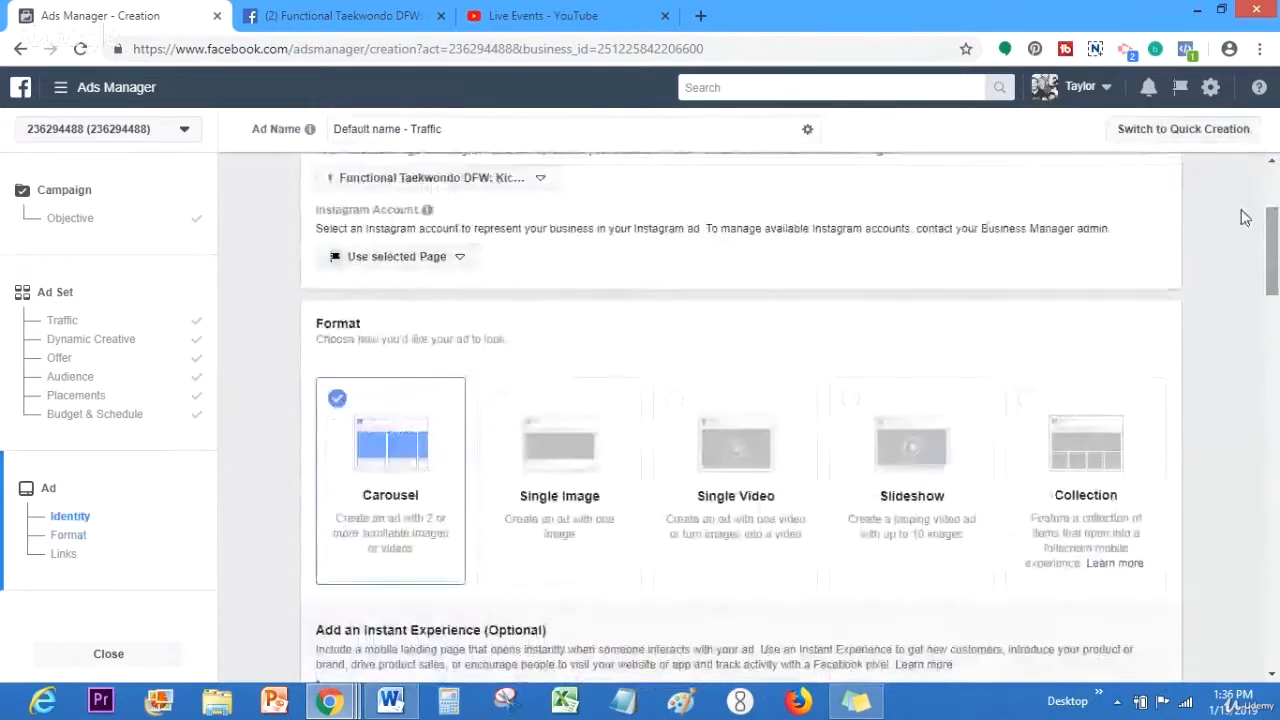
{"action": "left_click", "coordinate": [418, 258]}
{"action": "left_click", "coordinate": [440, 330]}
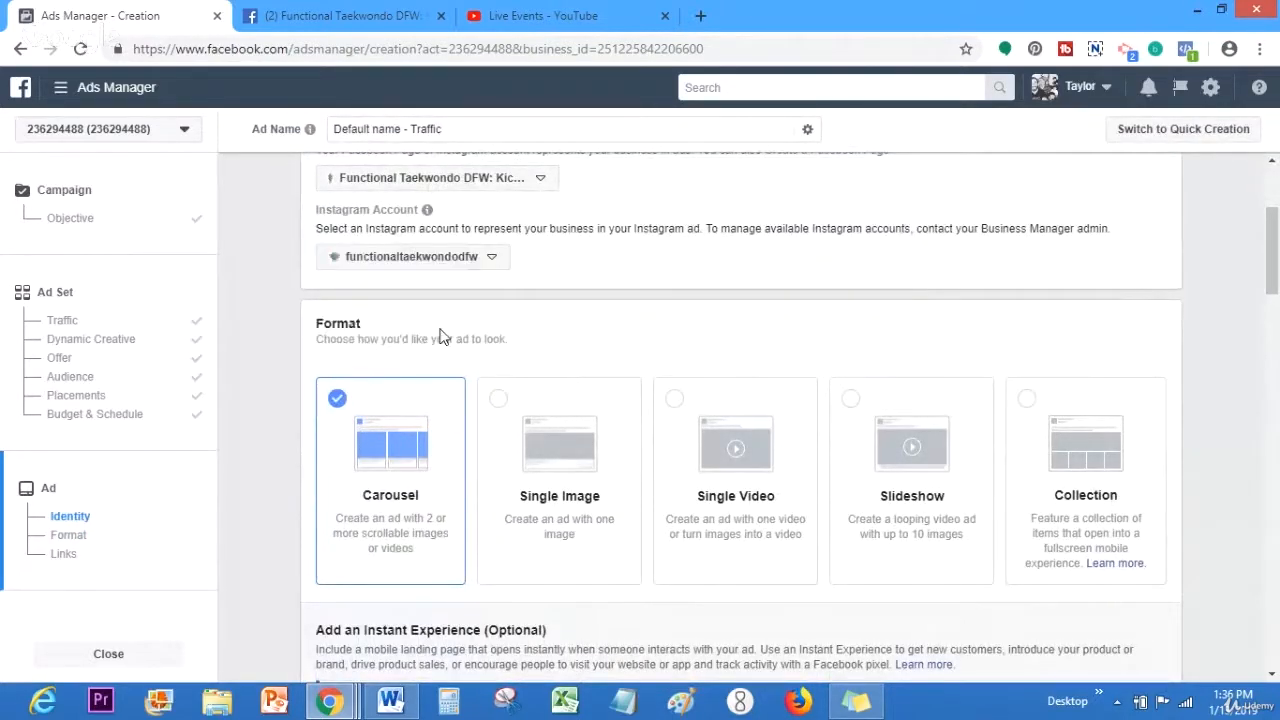
Step: Examine the ad formats, Instant Experience section, carousel card and link fields, ad preview and conversion tracking settings
{"action": "left_click_drag", "start_coordinate": [1274, 222], "coordinate": [1274, 255]}
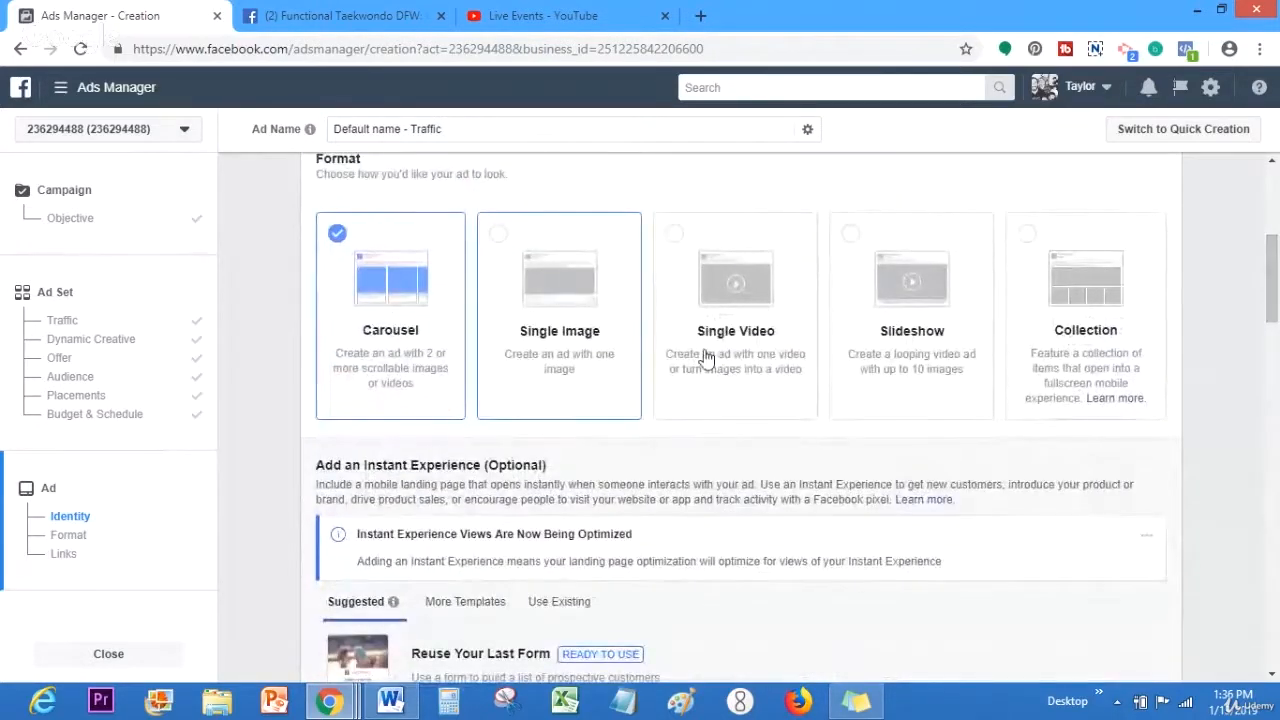
{"action": "left_click_drag", "start_coordinate": [1272, 290], "coordinate": [1272, 278]}
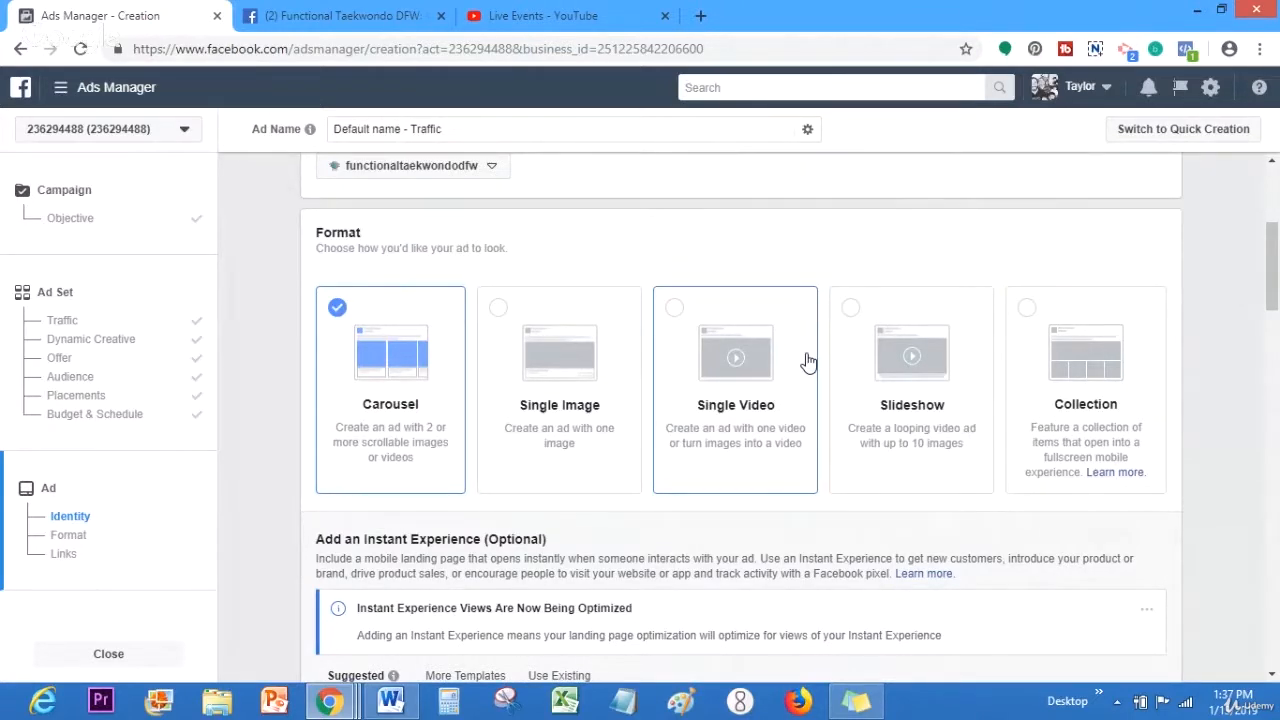
{"action": "mouse_move", "coordinate": [1275, 310]}
{"action": "left_mouse_down"}
{"action": "mouse_move", "coordinate": [1277, 347]}
{"action": "mouse_move", "coordinate": [1276, 321]}
{"action": "left_mouse_up"}
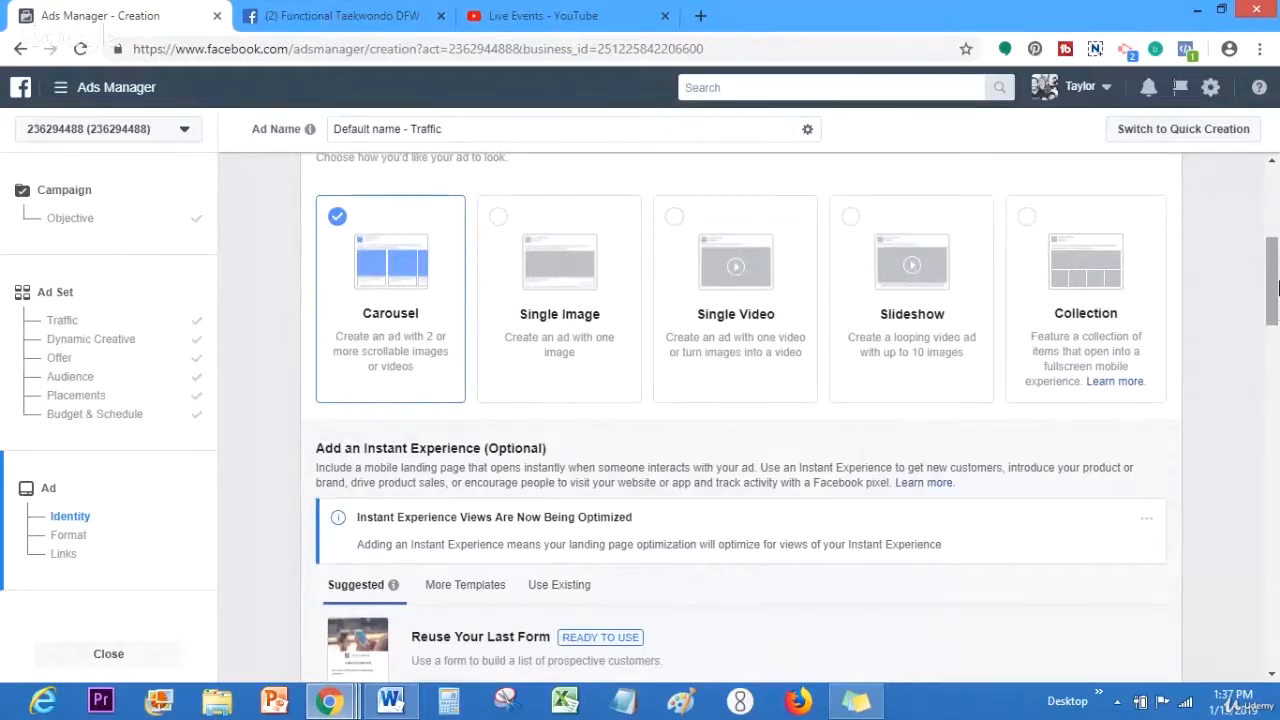
{"action": "left_click_drag", "start_coordinate": [1277, 288], "coordinate": [1277, 445]}
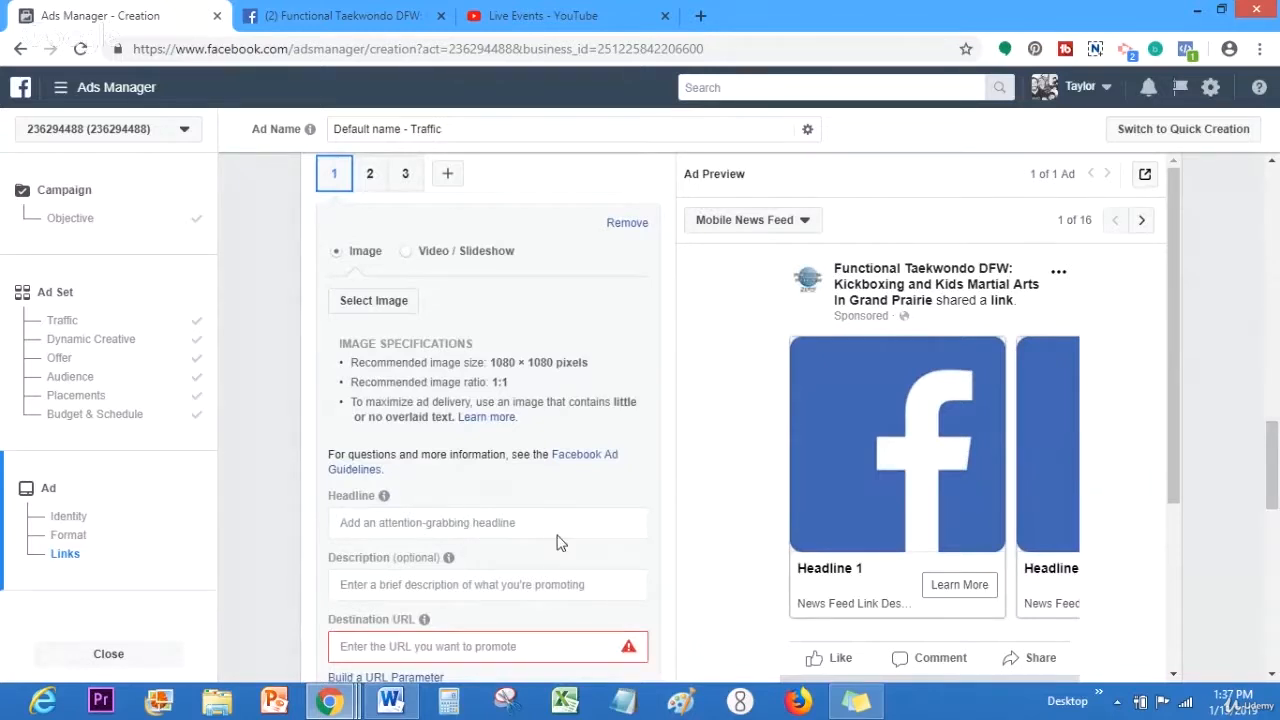
{"action": "scroll", "coordinate": [1275, 500], "scroll_direction": "down", "scroll_amount": 2}
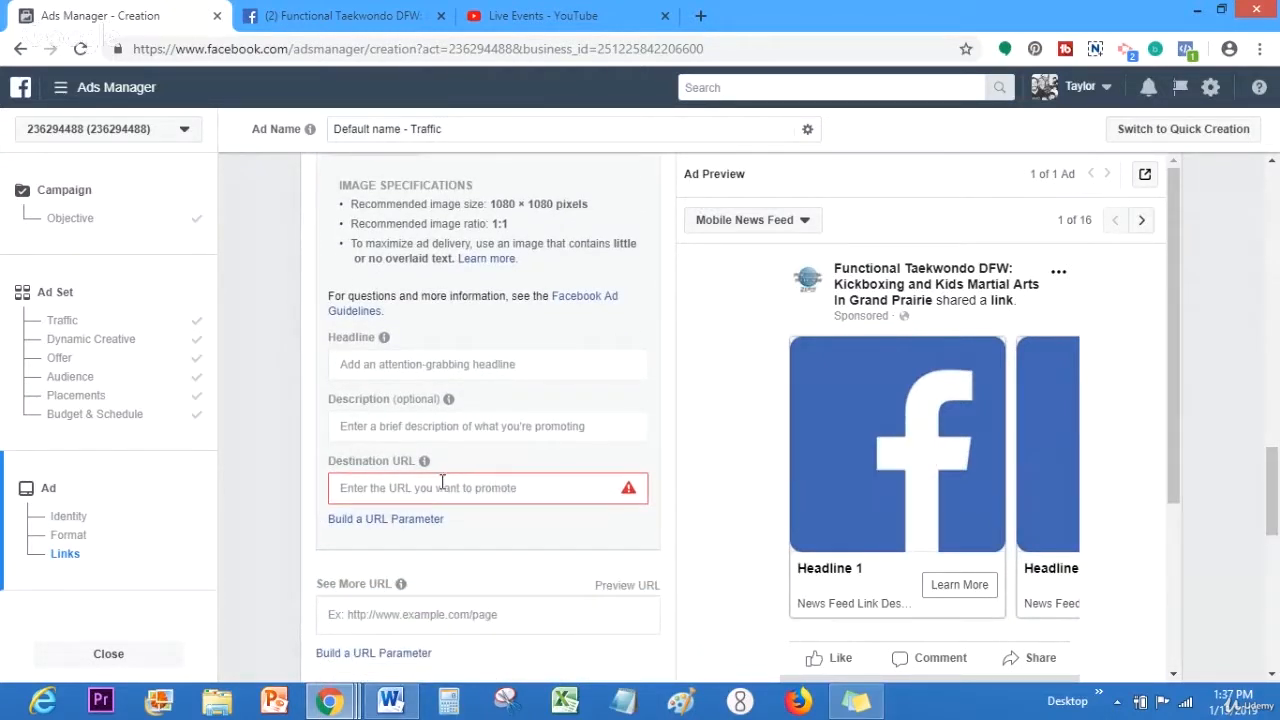
{"action": "left_click_drag", "start_coordinate": [1277, 508], "coordinate": [1277, 640]}
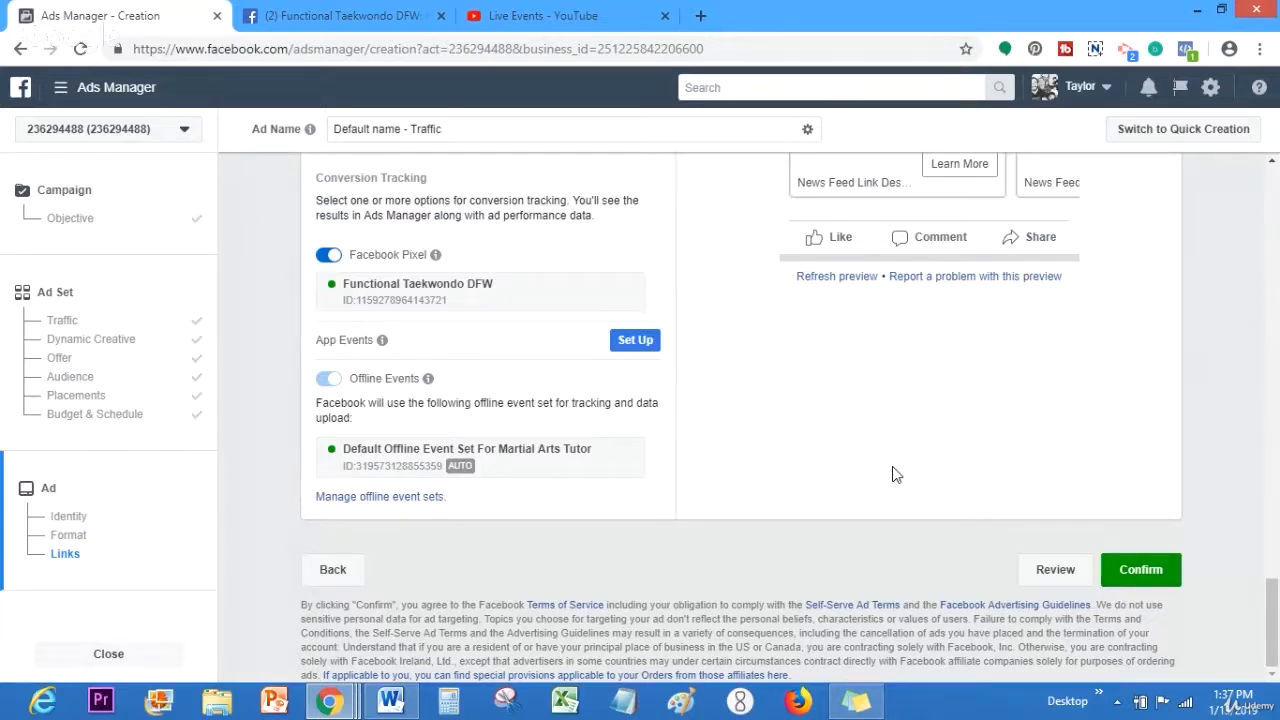
{"action": "scroll", "coordinate": [1064, 380], "scroll_direction": "up", "scroll_amount": 5}
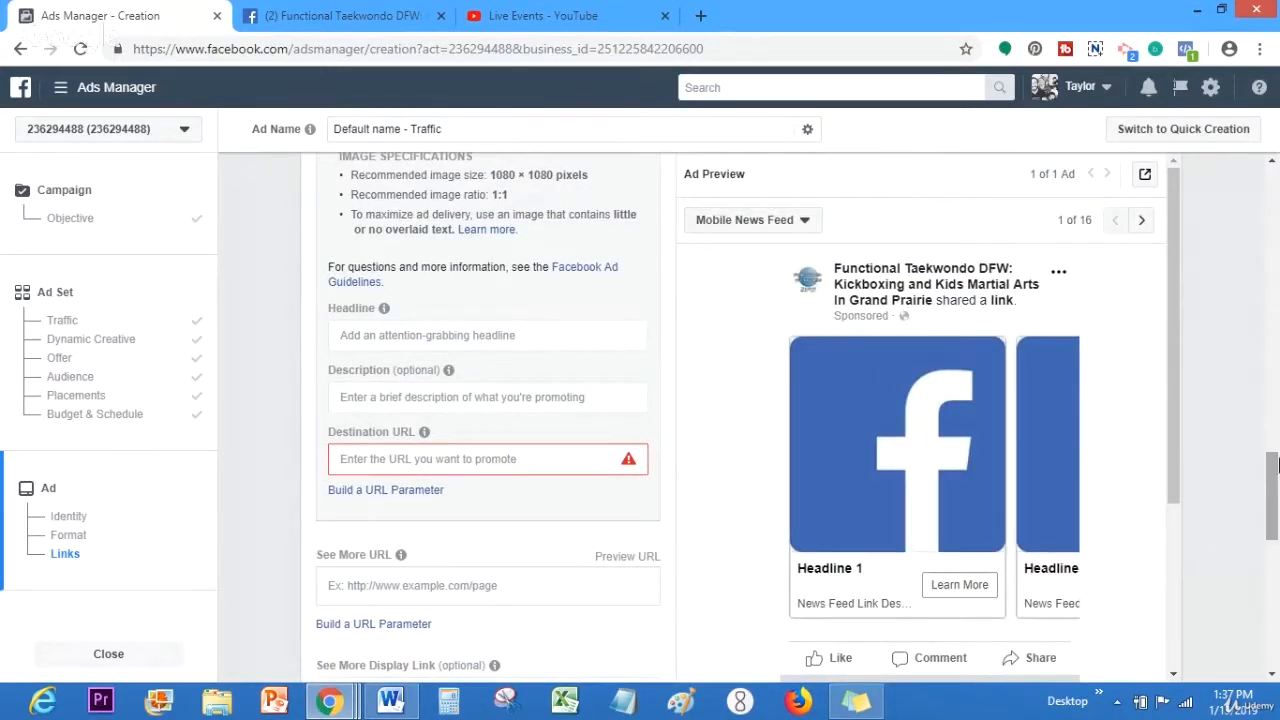
{"action": "left_click_drag", "start_coordinate": [1273, 465], "coordinate": [1277, 309]}
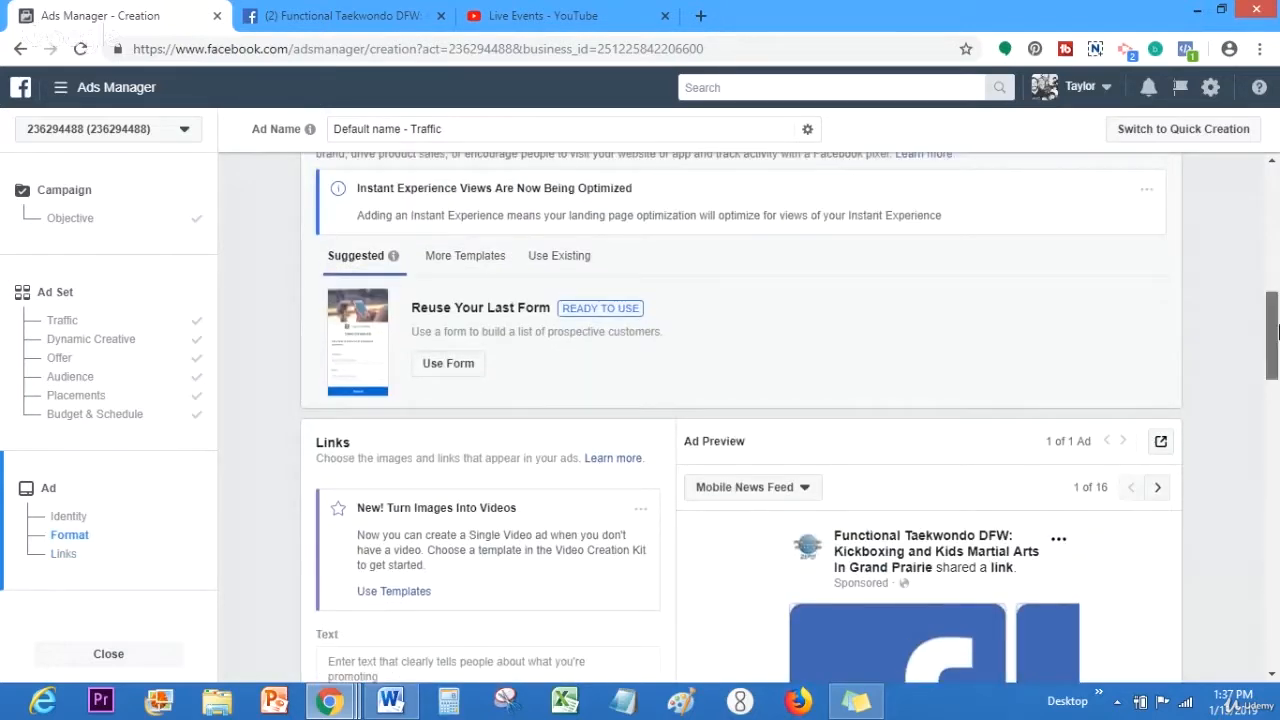
{"action": "left_click_drag", "start_coordinate": [1276, 336], "coordinate": [1272, 472]}
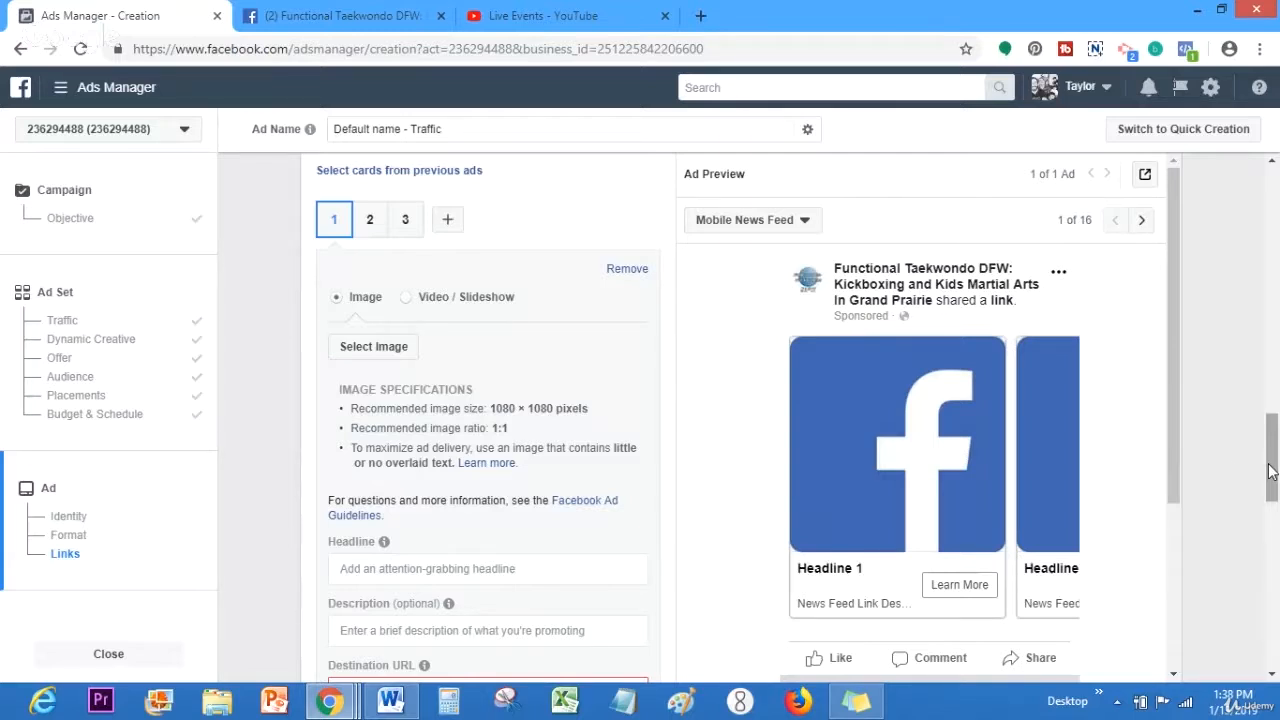
Step: Open the Audiences tool, leaving the ad creation page without saving its changes
{"action": "left_click", "coordinate": [62, 93]}
{"action": "left_click", "coordinate": [152, 510]}
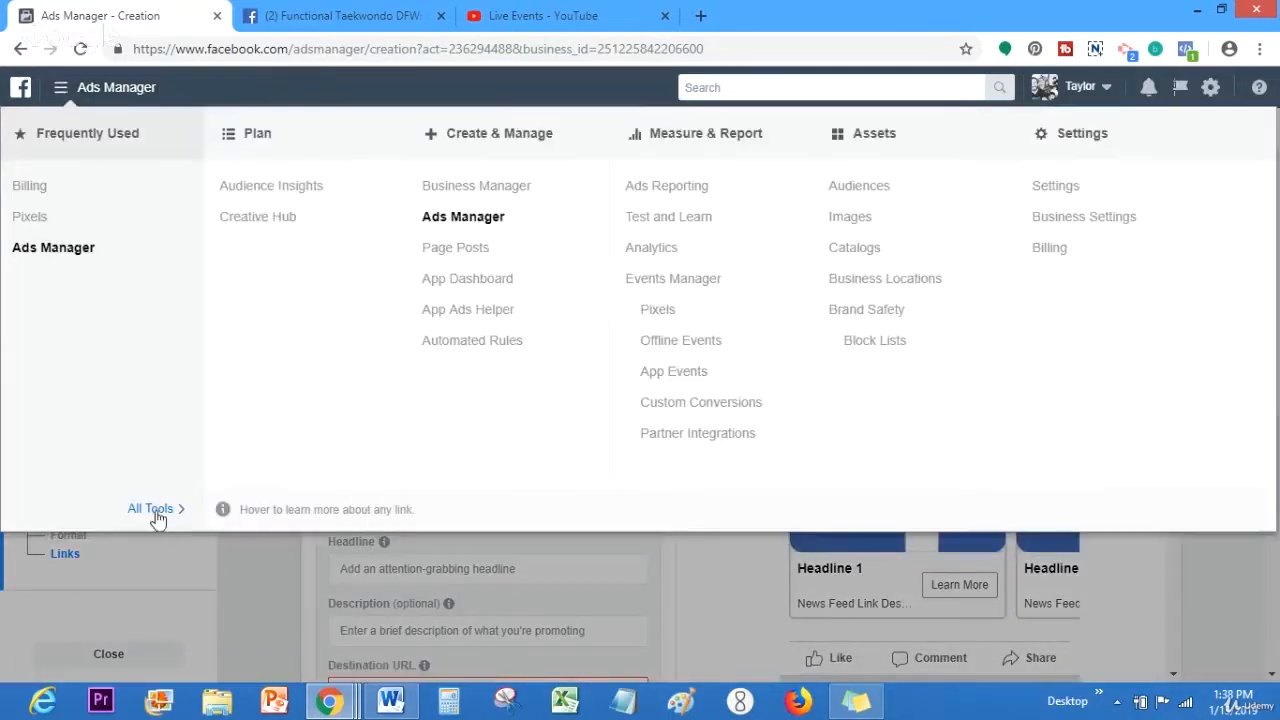
{"action": "left_click", "coordinate": [41, 215]}
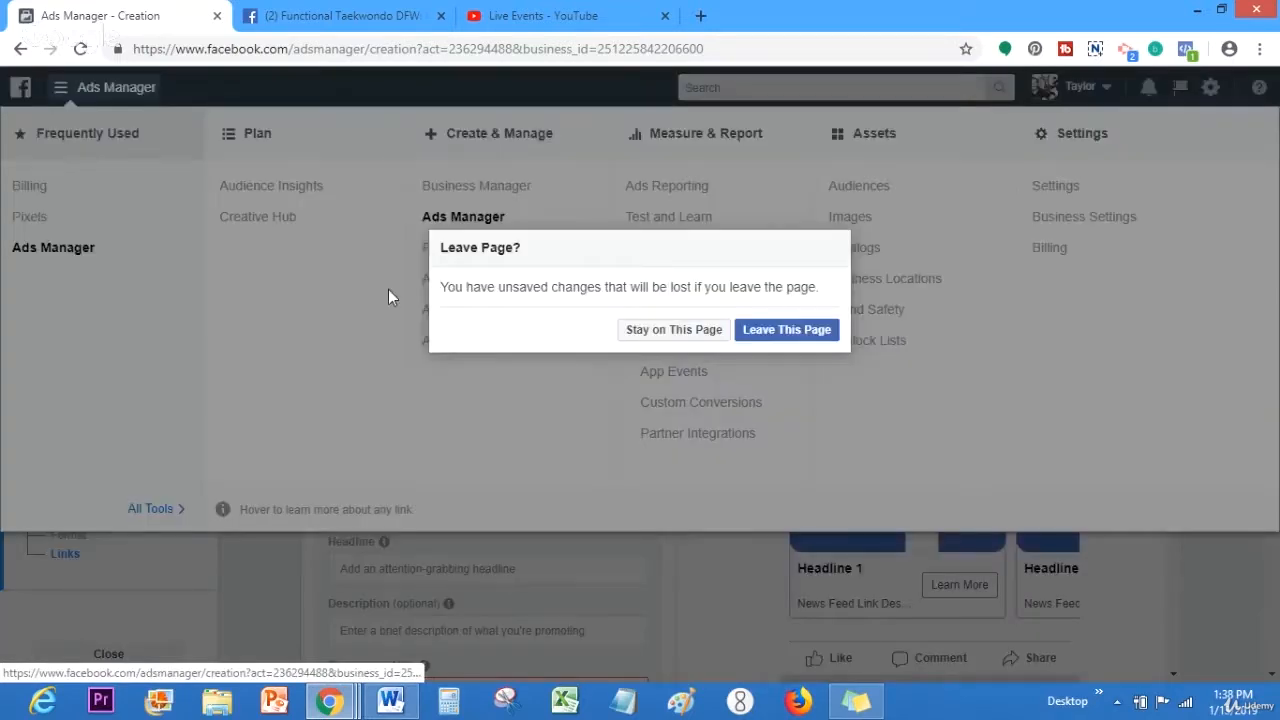
{"action": "left_click", "coordinate": [674, 333]}
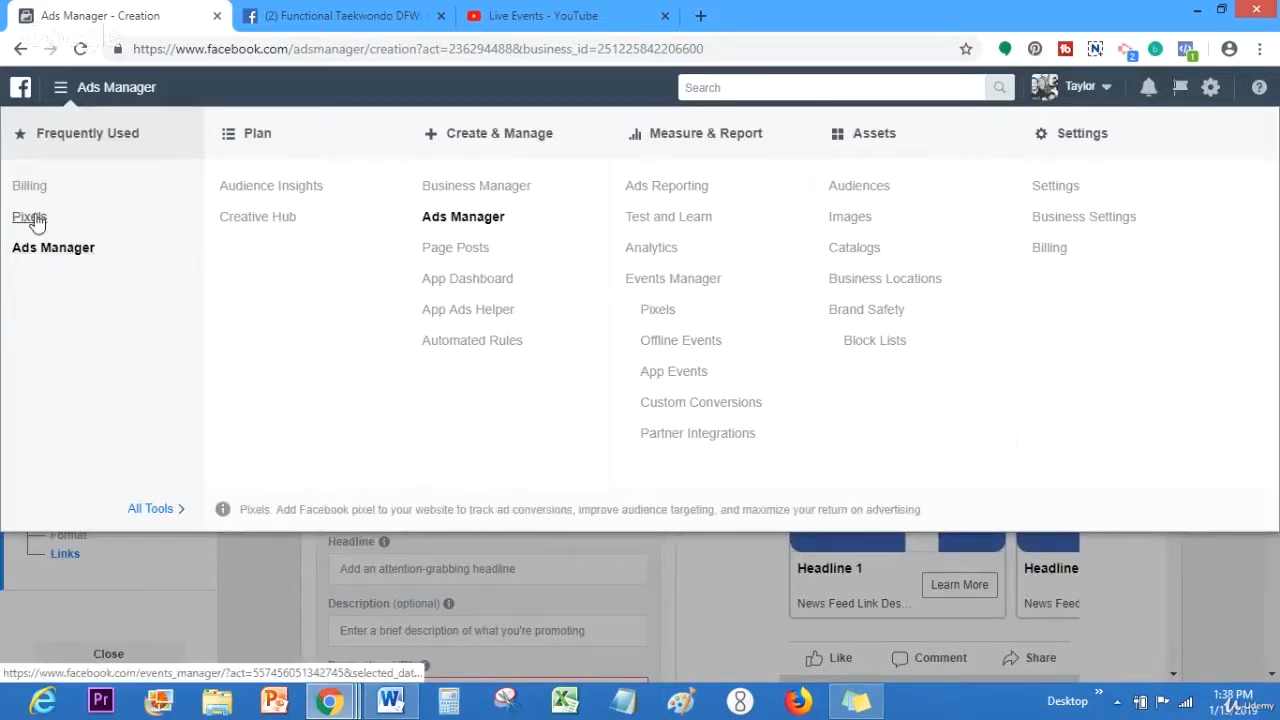
{"action": "left_click", "coordinate": [856, 188]}
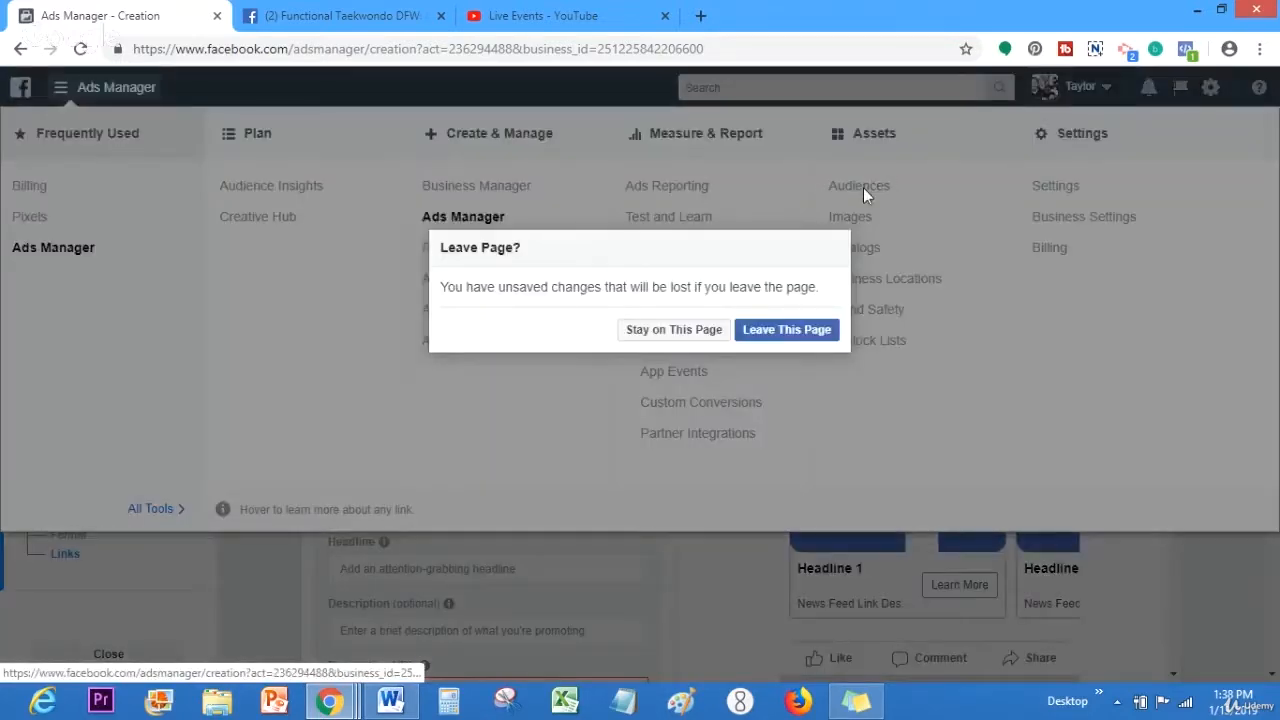
{"action": "left_click", "coordinate": [779, 338]}
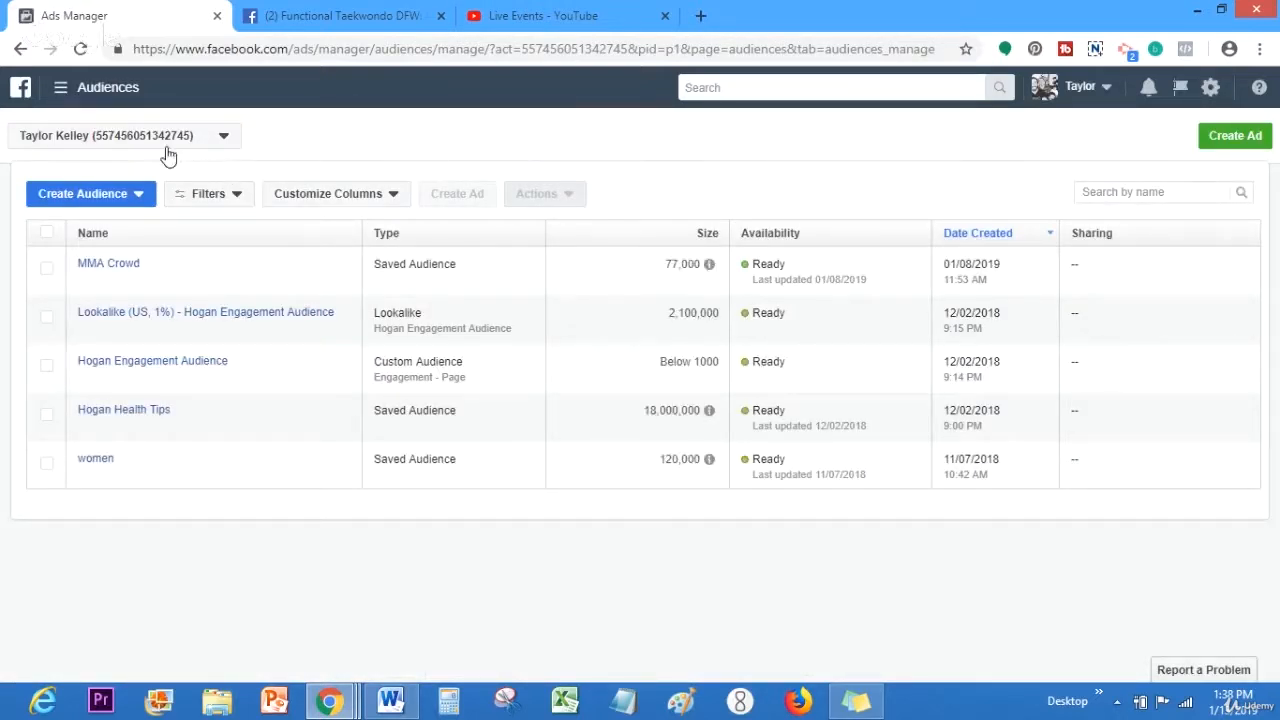
Step: Start a custom audience based on Engagement and use the Facebook Page as its source
{"action": "left_click", "coordinate": [101, 203]}
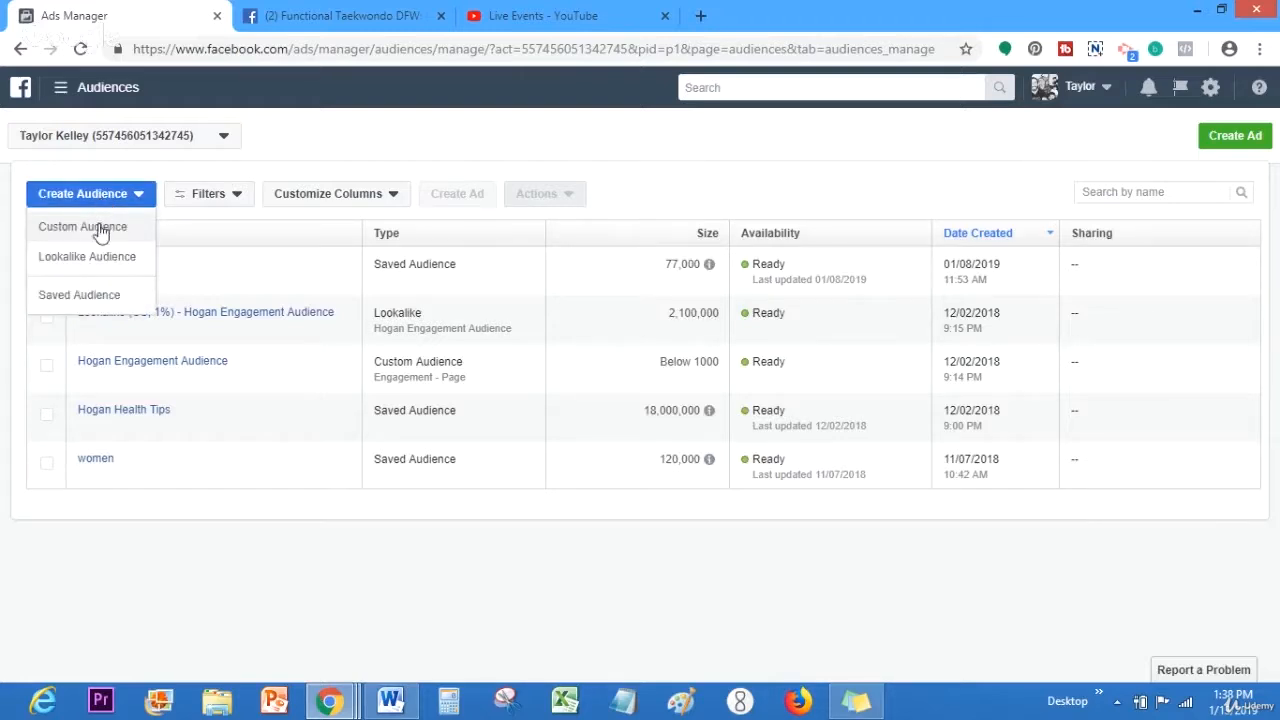
{"action": "left_click", "coordinate": [101, 230]}
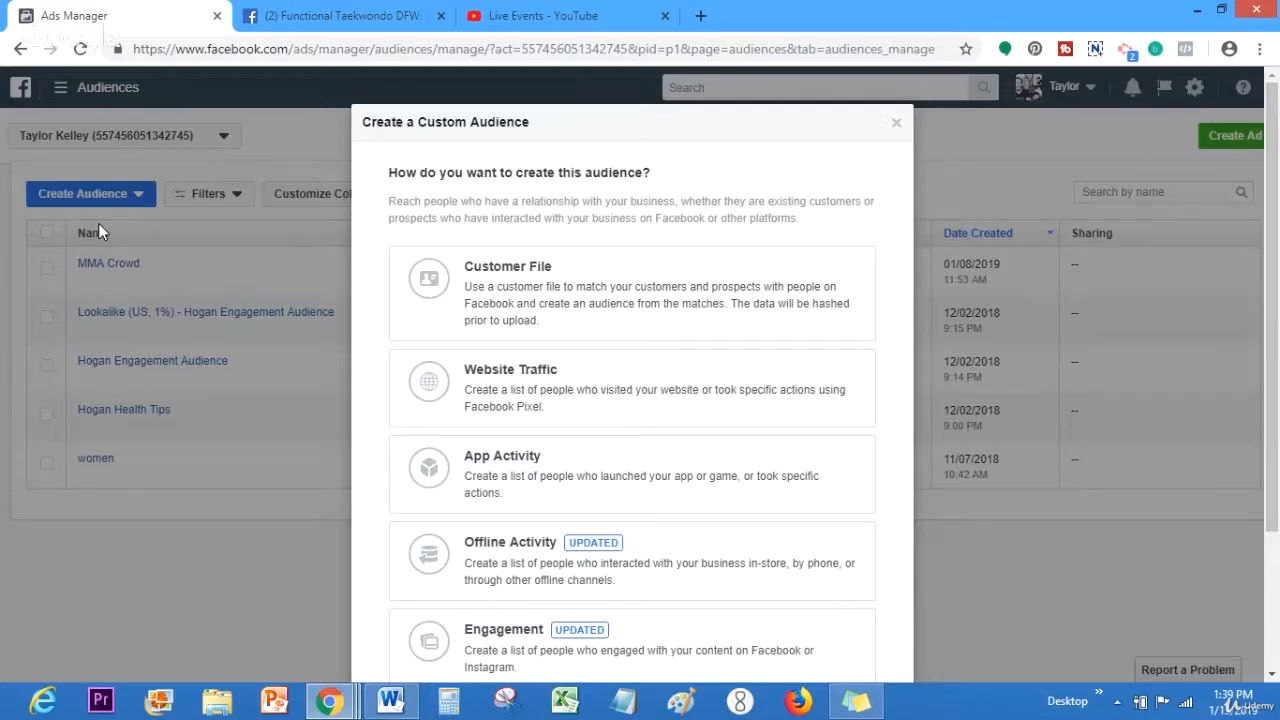
{"action": "scroll", "coordinate": [1275, 345], "scroll_direction": "down", "scroll_amount": 2}
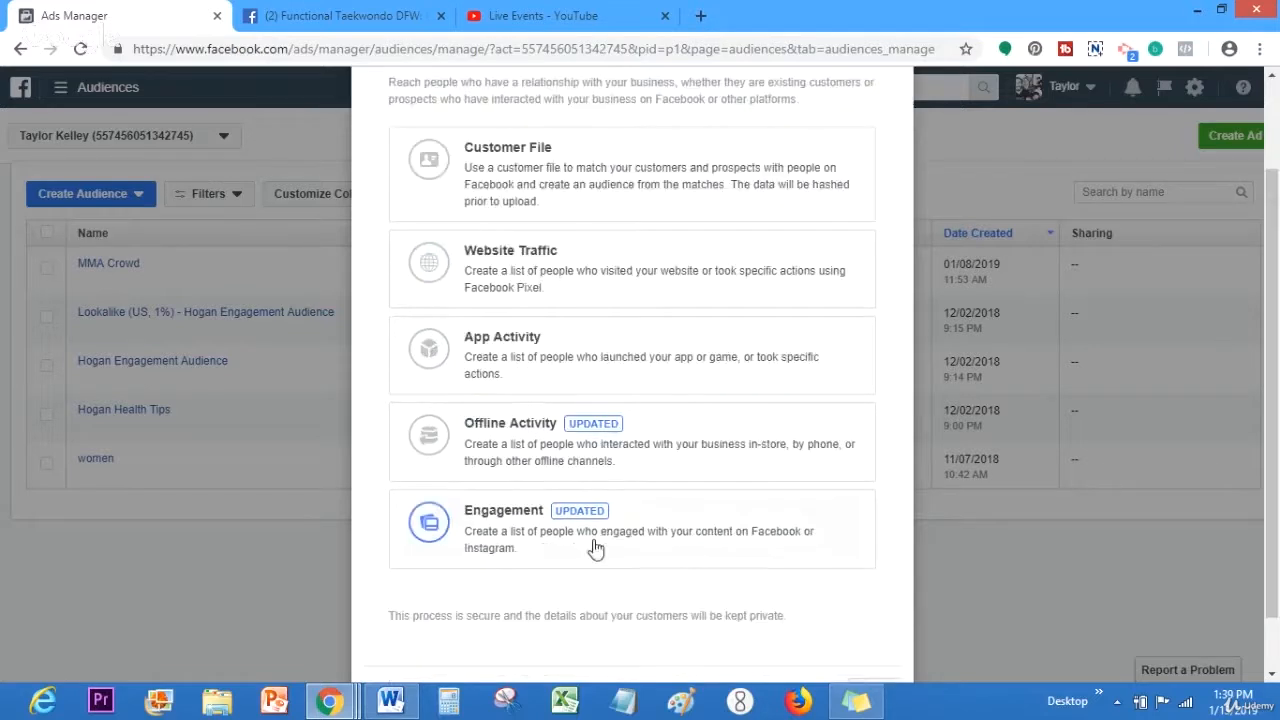
{"action": "left_click", "coordinate": [545, 513]}
{"action": "scroll", "coordinate": [1277, 367], "scroll_direction": "down", "scroll_amount": 2}
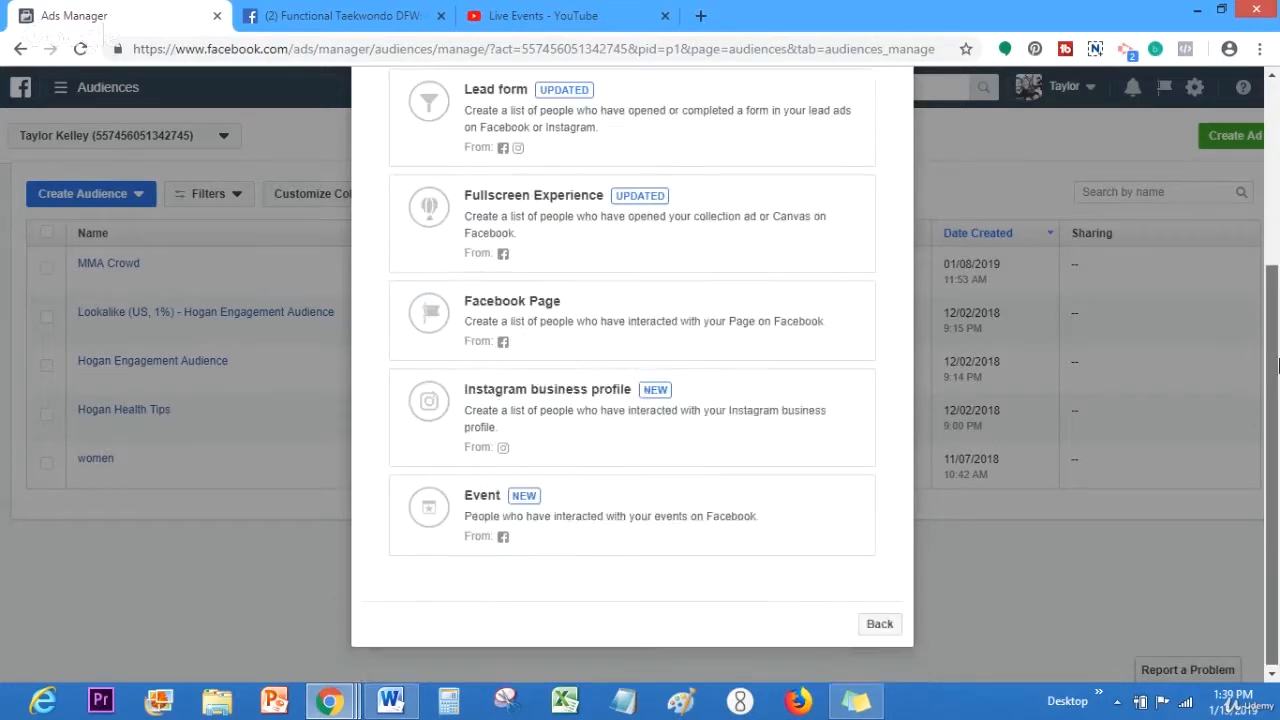
{"action": "left_click_drag", "start_coordinate": [1277, 367], "coordinate": [1225, 230]}
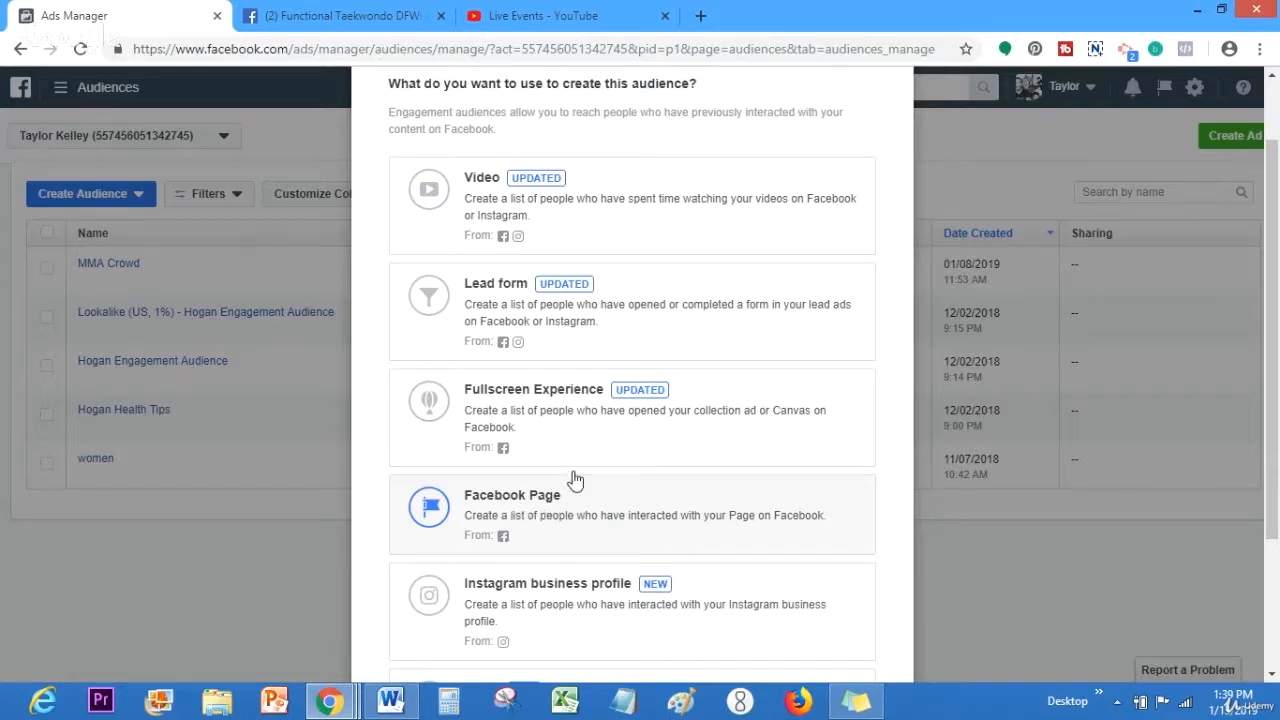
{"action": "left_click", "coordinate": [555, 534]}
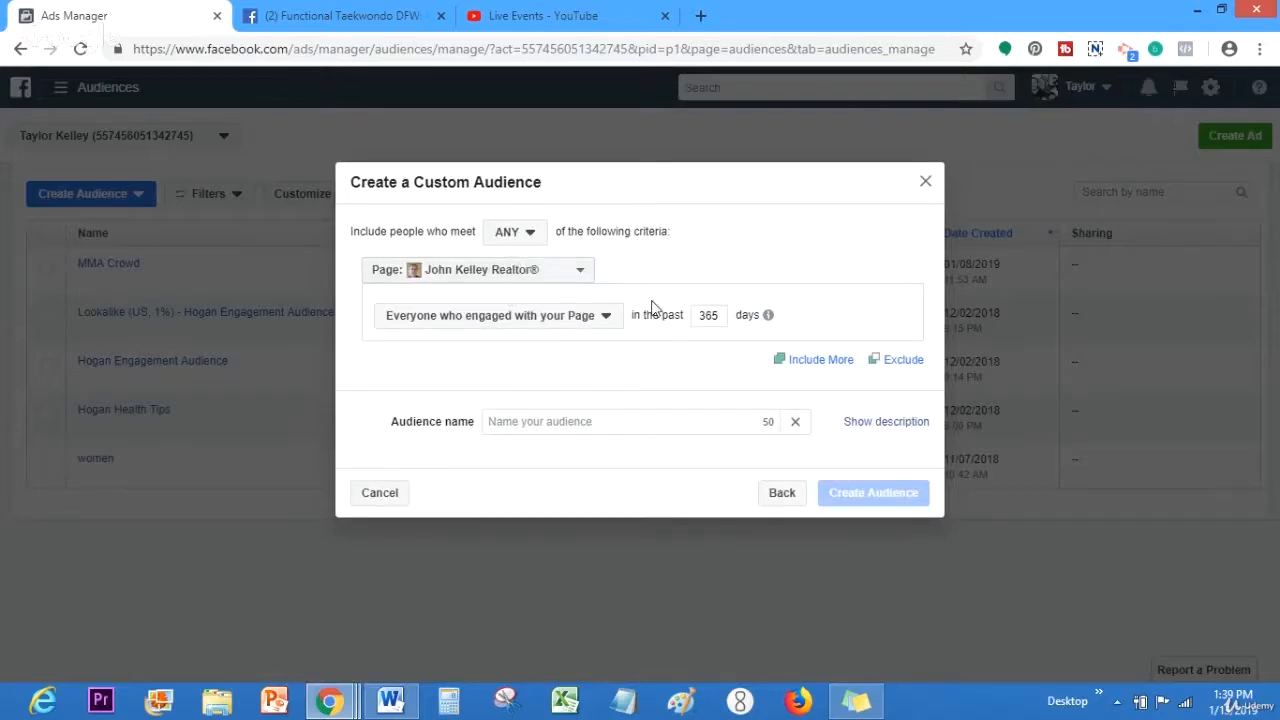
Step: Try editing the number of past days for Page engagement and return to the list of engagement sources
{"action": "left_click", "coordinate": [720, 321]}
{"action": "type", "text": "3"}
{"action": "double_click", "coordinate": [706, 315]}
{"action": "left_click", "coordinate": [762, 500]}
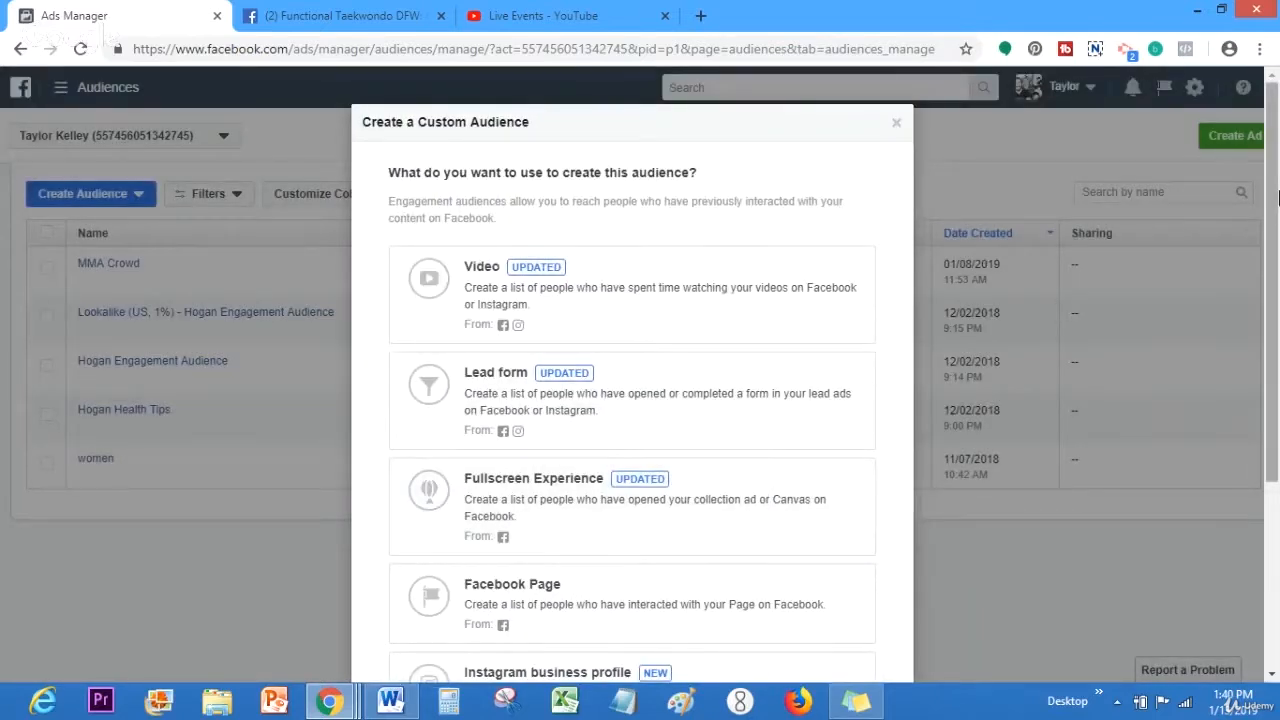
Step: Go back to the custom audience types, look at the Website Traffic option, and close the dialog
{"action": "scroll", "coordinate": [1275, 275], "scroll_direction": "down", "scroll_amount": 1}
{"action": "scroll", "coordinate": [1275, 275], "scroll_direction": "down", "scroll_amount": 2}
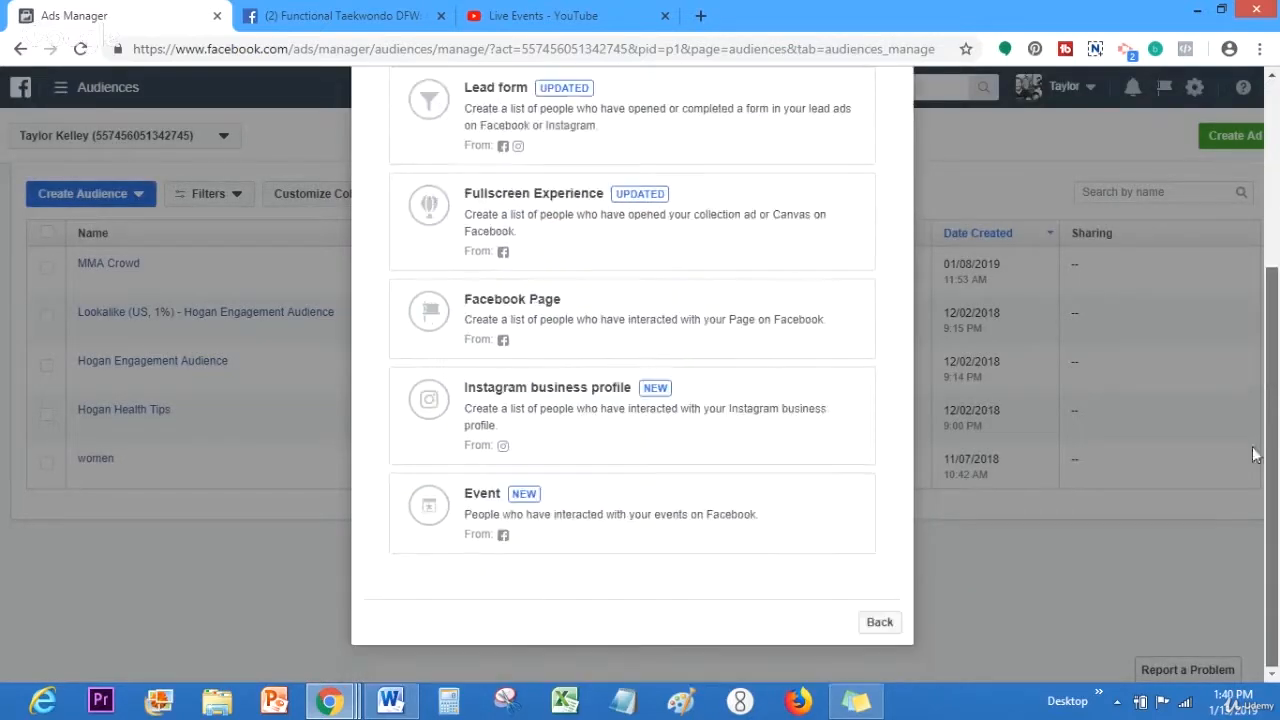
{"action": "left_click", "coordinate": [894, 626]}
{"action": "scroll", "coordinate": [800, 450], "scroll_direction": "up", "scroll_amount": 3}
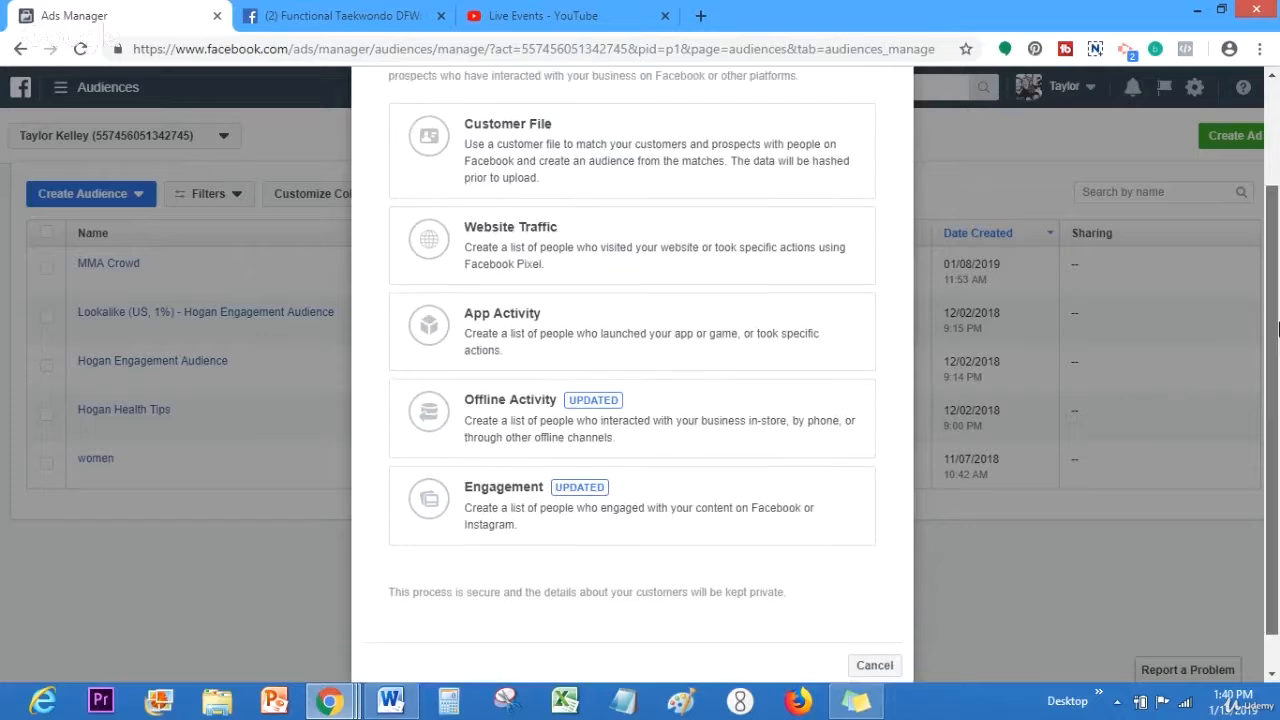
{"action": "left_click", "coordinate": [745, 372]}
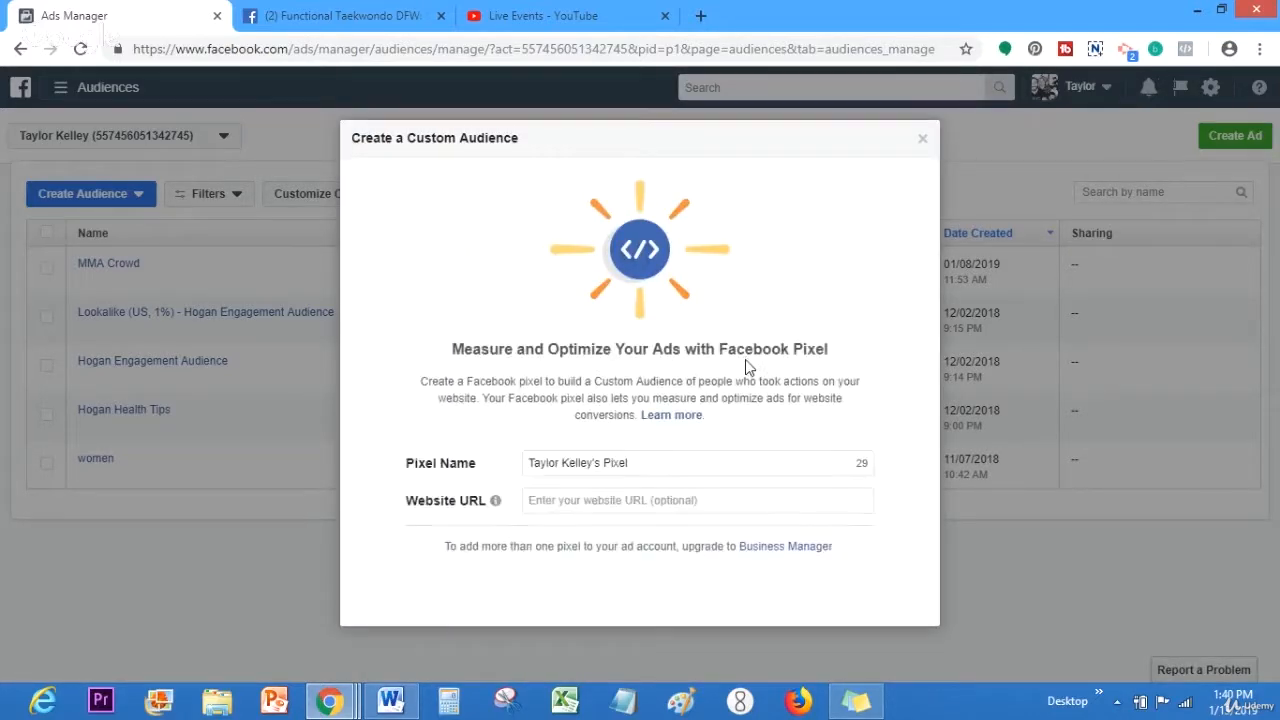
{"action": "left_click", "coordinate": [922, 140]}
Step: Switch to the business ad account and start a custom audience based on Website Traffic
{"action": "left_click", "coordinate": [168, 138]}
{"action": "left_click", "coordinate": [128, 340]}
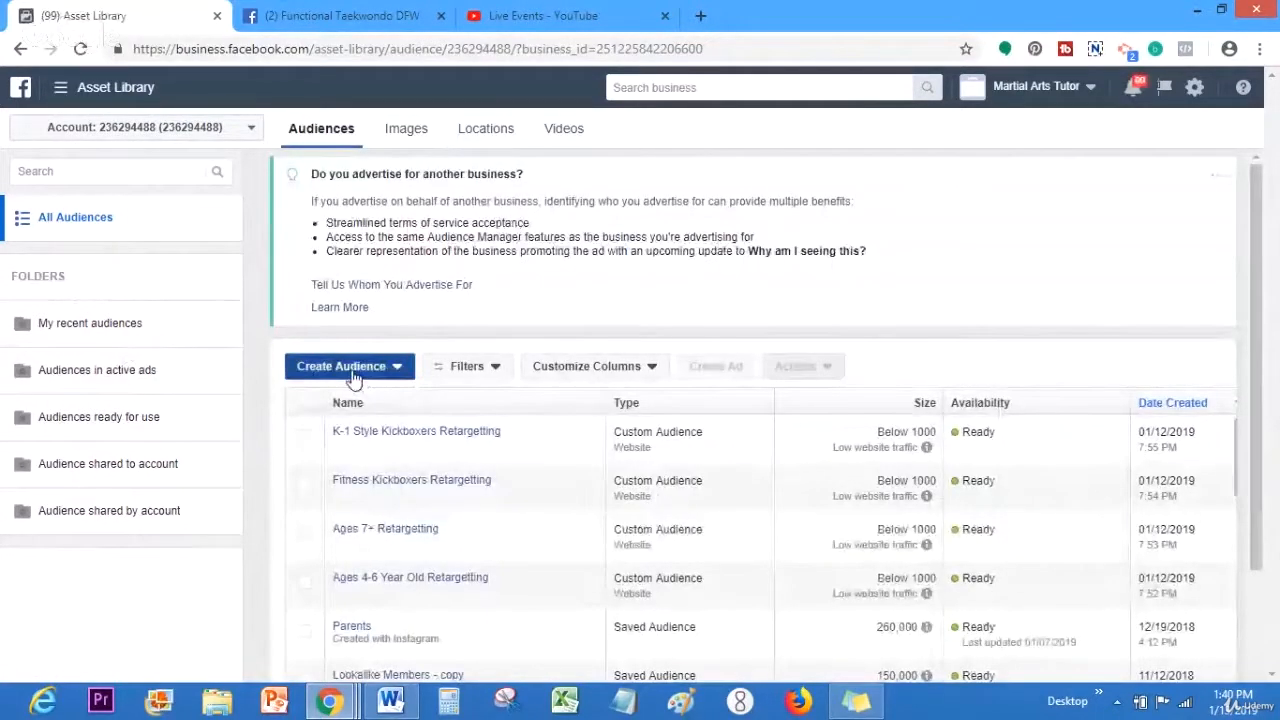
{"action": "left_click", "coordinate": [358, 367]}
{"action": "left_click", "coordinate": [347, 405]}
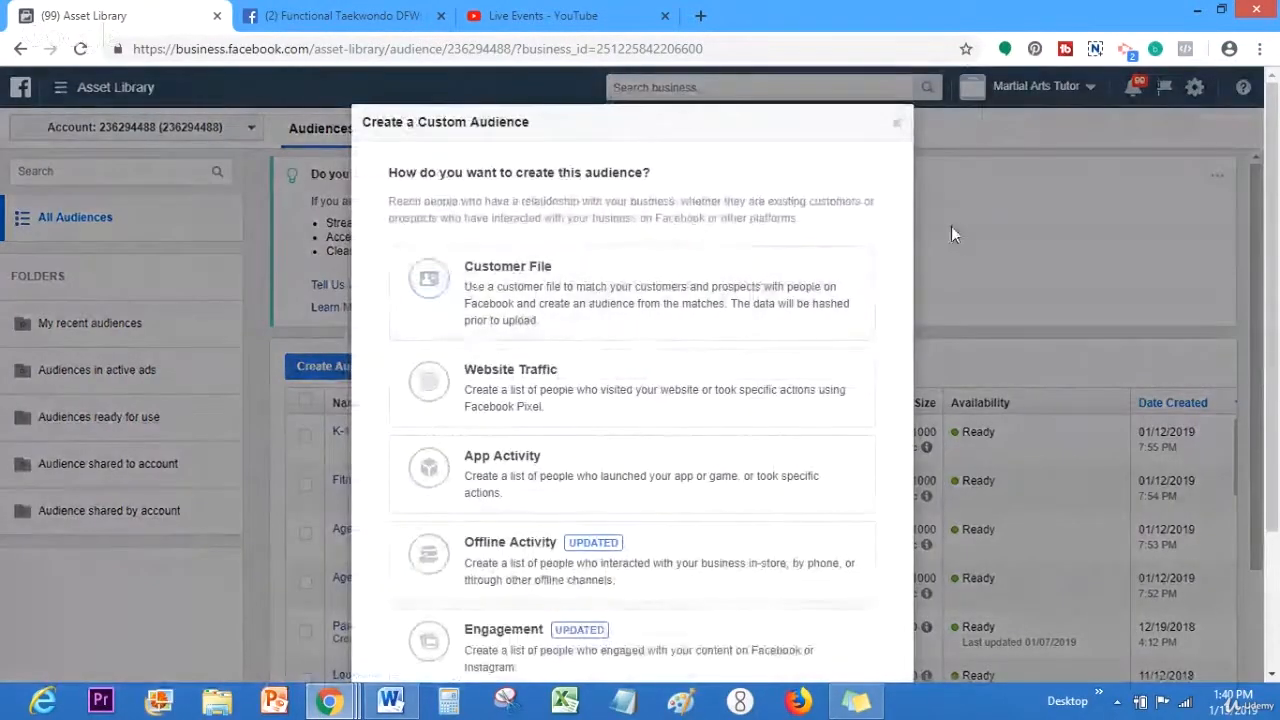
{"action": "left_click", "coordinate": [668, 388]}
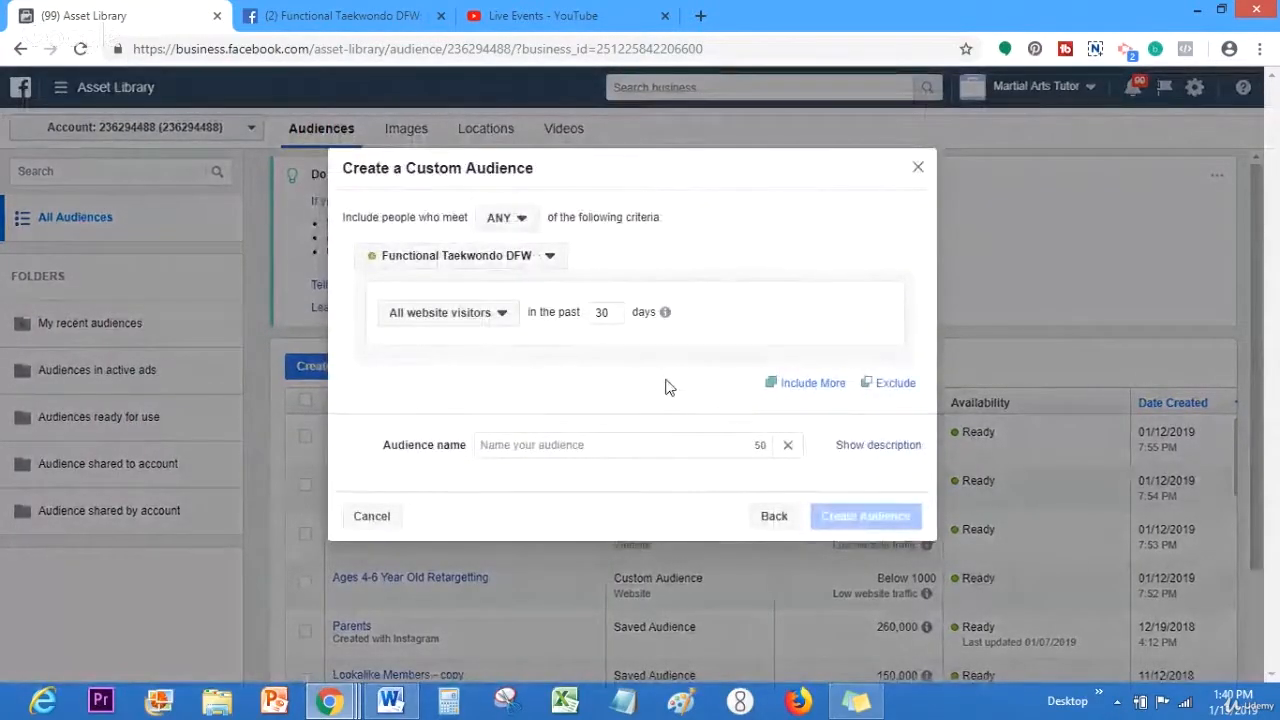
Step: Set the audience's inclusion criterion to People who visited specific web pages
{"action": "left_click", "coordinate": [467, 316]}
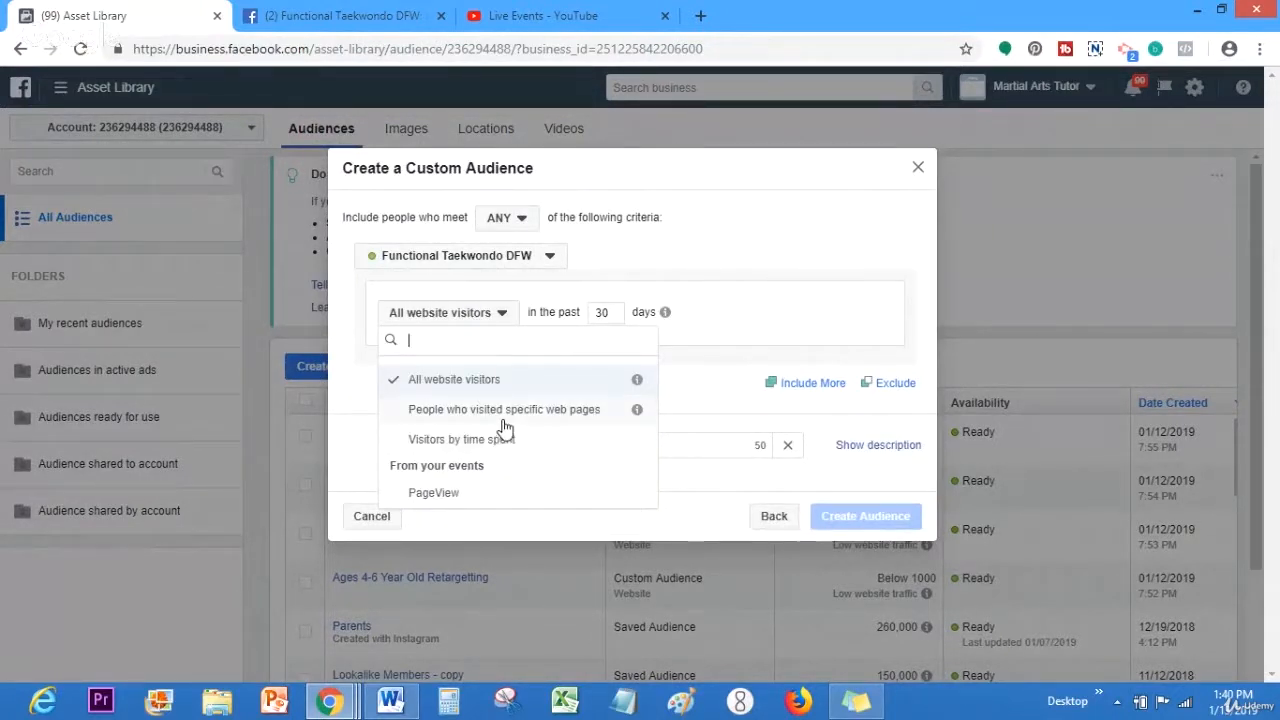
{"action": "left_click", "coordinate": [504, 420]}
{"action": "left_click_drag", "start_coordinate": [714, 283], "coordinate": [677, 277]}
{"action": "left_click", "coordinate": [743, 241]}
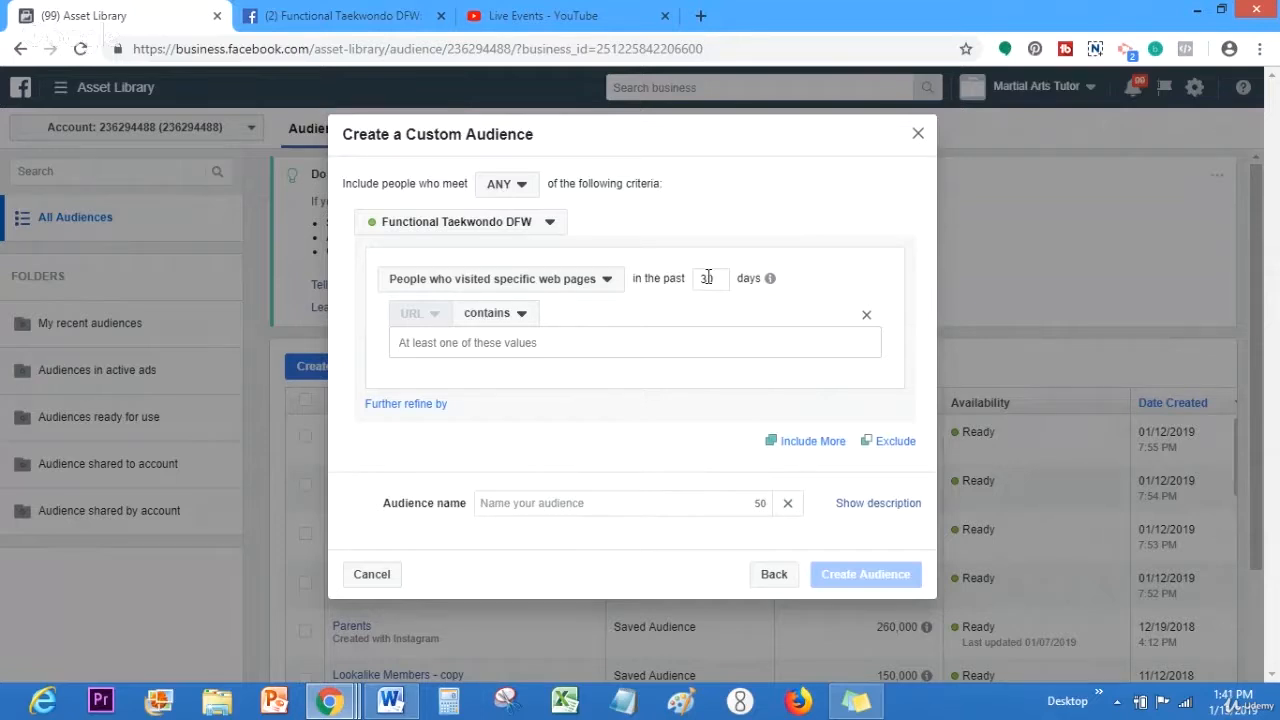
Step: Switch the inclusion criterion to All website visitors and back to People who visited specific web pages
{"action": "left_click", "coordinate": [523, 279]}
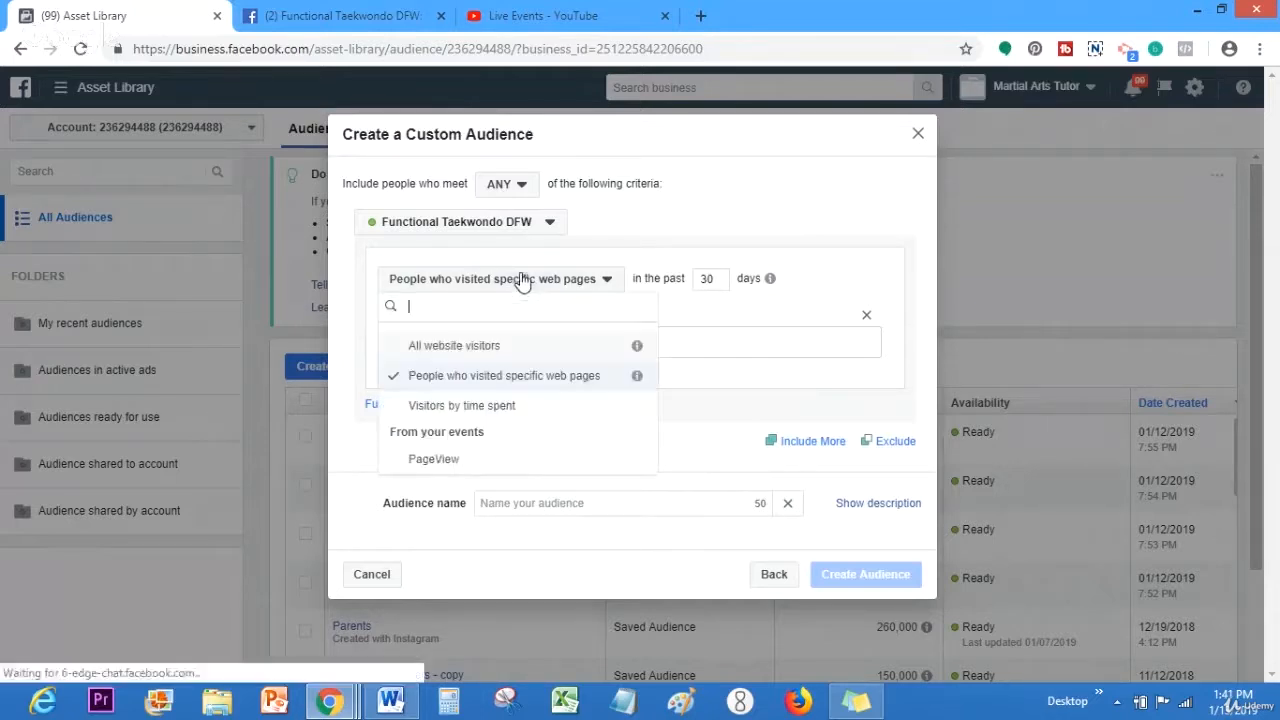
{"action": "left_click", "coordinate": [486, 352]}
{"action": "left_click", "coordinate": [427, 318]}
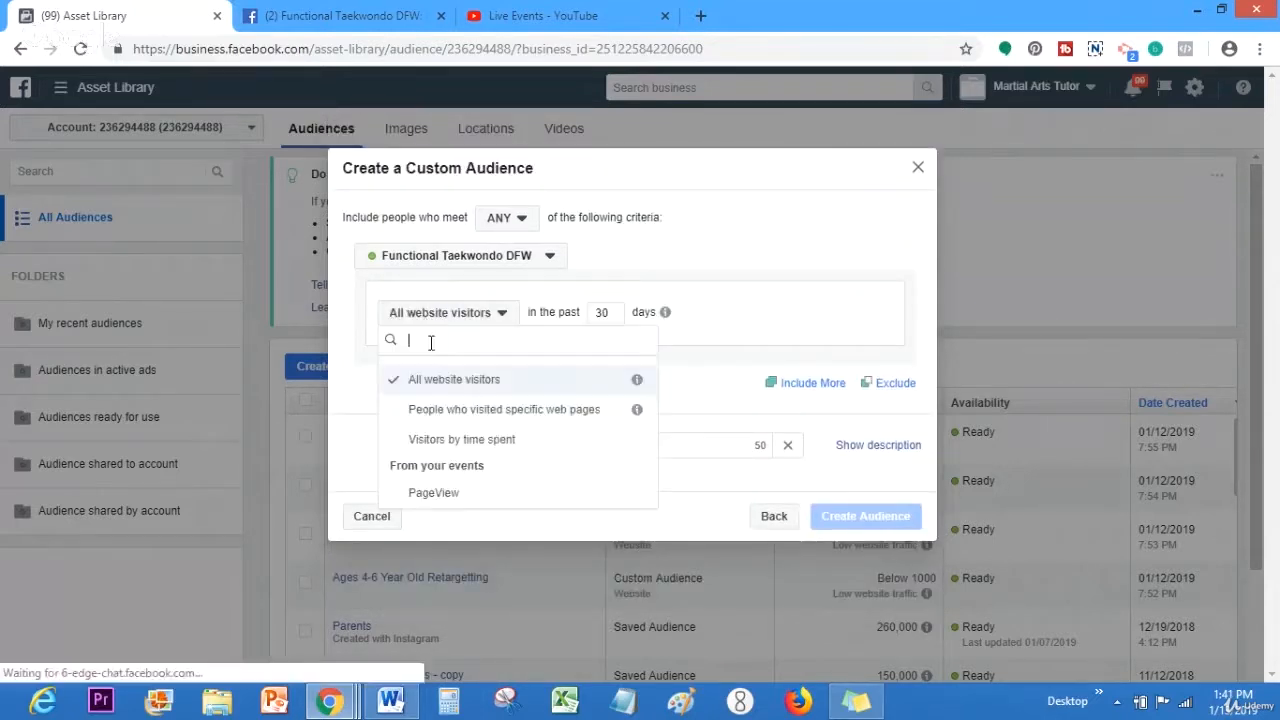
{"action": "left_click", "coordinate": [442, 410]}
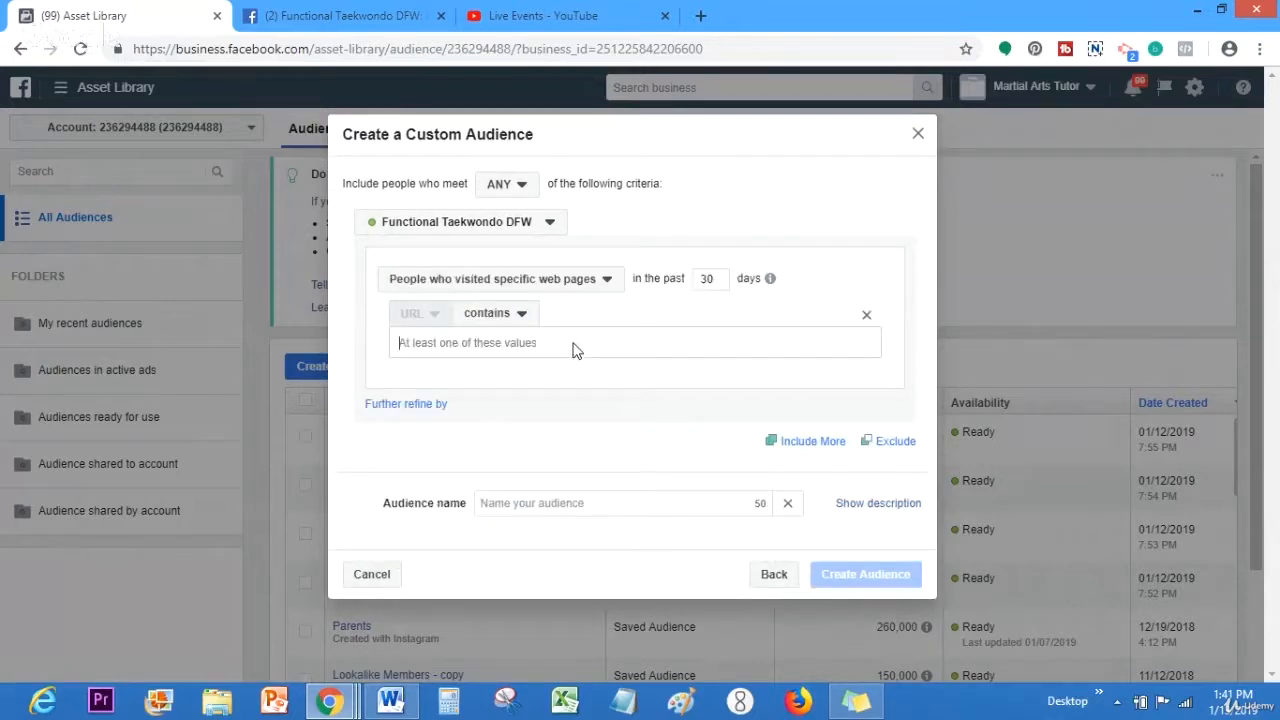
{"action": "left_click", "coordinate": [533, 282]}
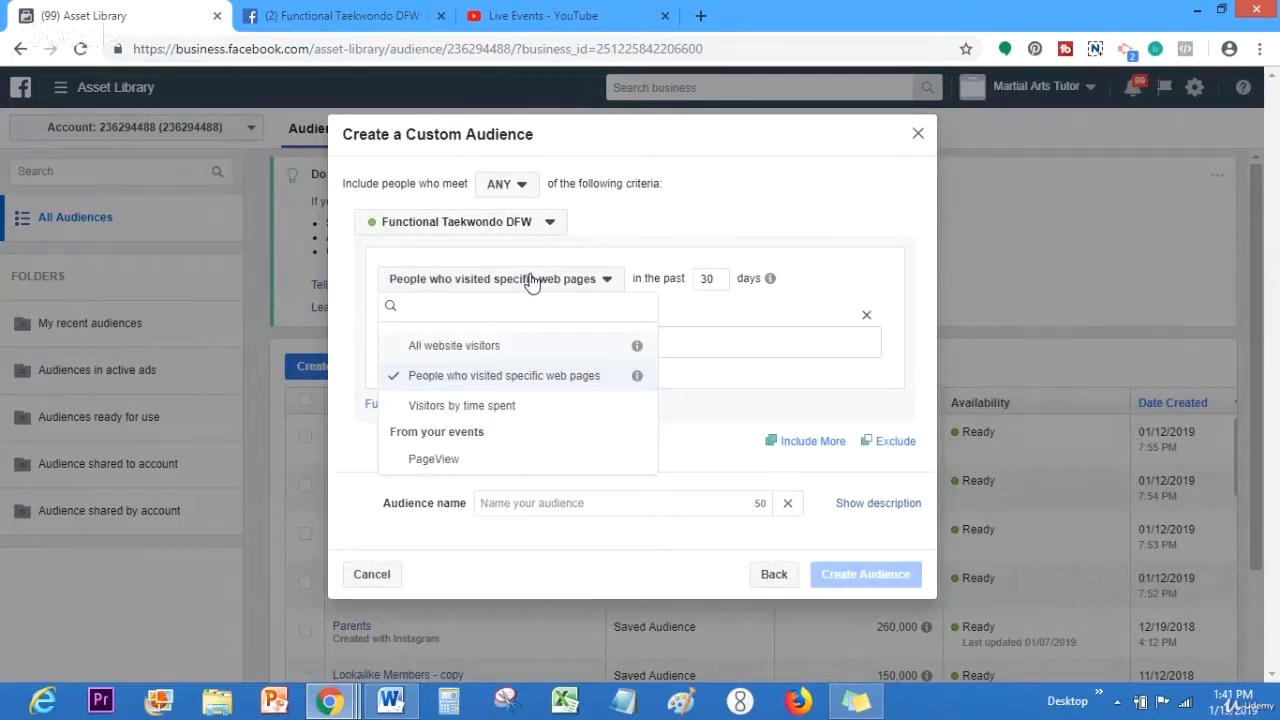
{"action": "left_click", "coordinate": [532, 283]}
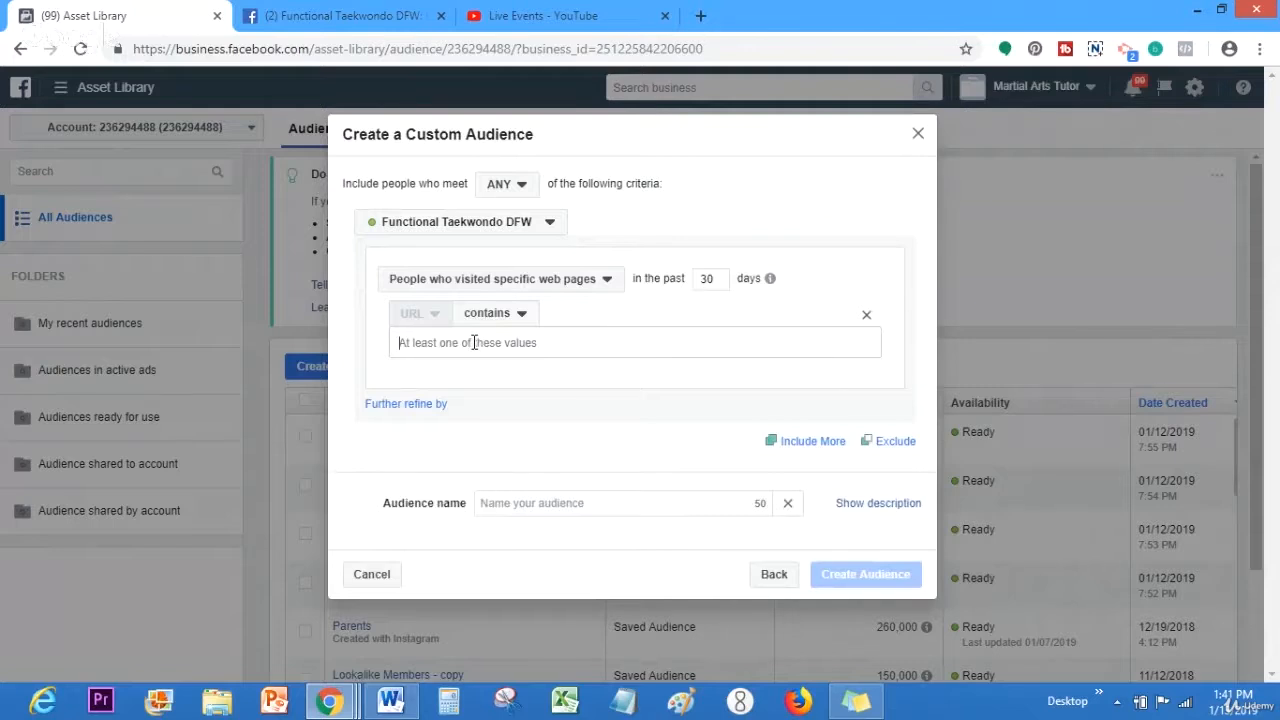
{"action": "left_click", "coordinate": [474, 342]}
{"action": "type", "text": "op"}
{"action": "key", "text": "BackSpace"}
Step: Add an exclusion group to the custom audience and set it to People who visited specific web pages
{"action": "left_click", "coordinate": [886, 443]}
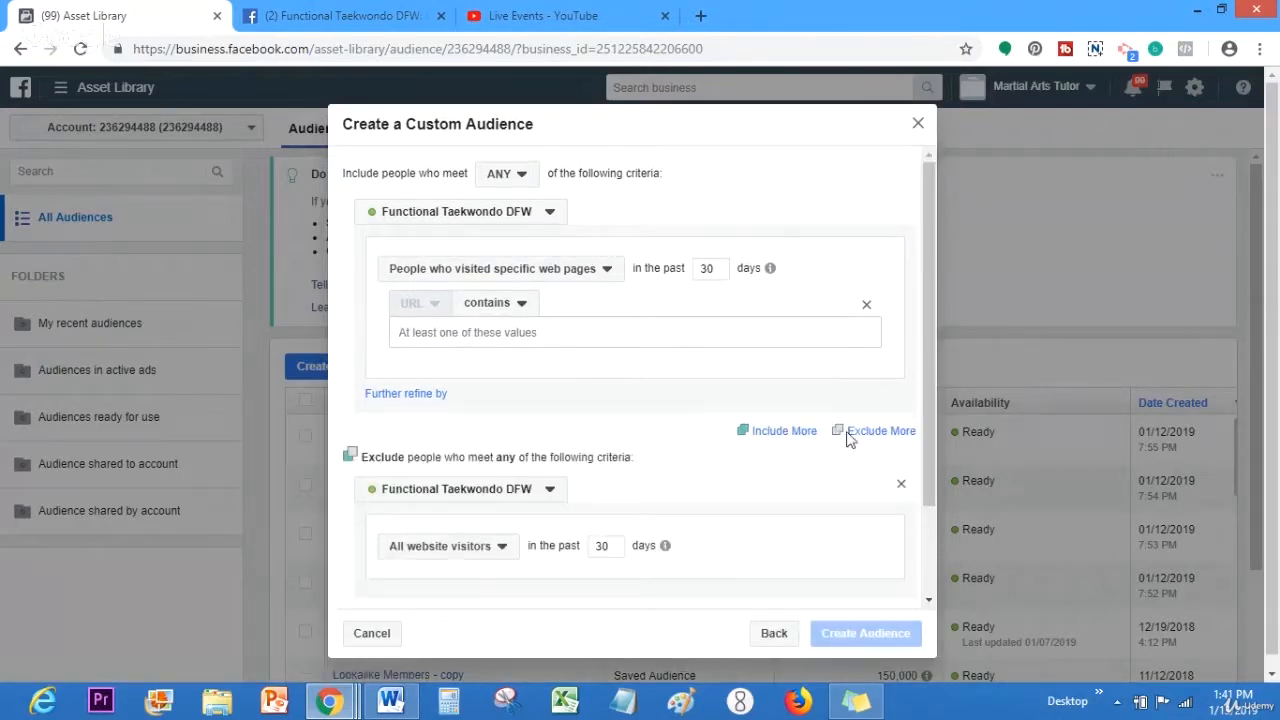
{"action": "scroll", "coordinate": [930, 447], "scroll_direction": "down", "scroll_amount": 2}
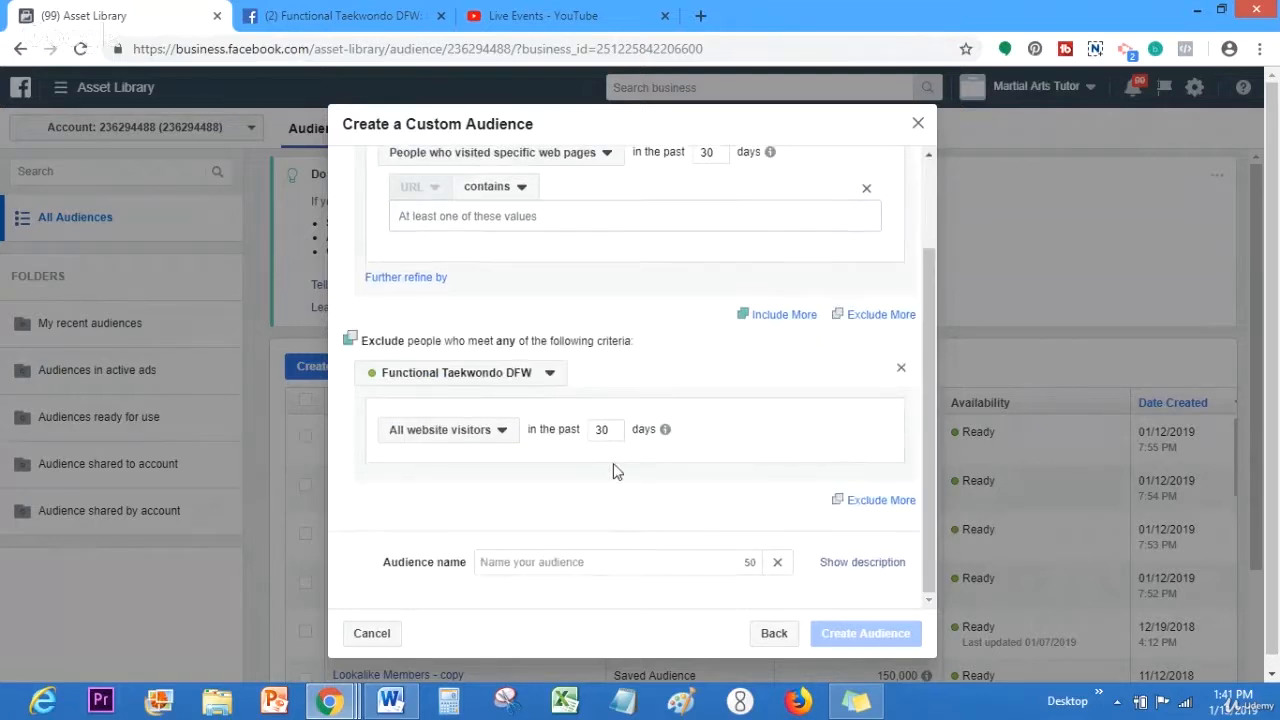
{"action": "left_click", "coordinate": [489, 447]}
{"action": "left_click", "coordinate": [508, 540]}
{"action": "left_click", "coordinate": [544, 497]}
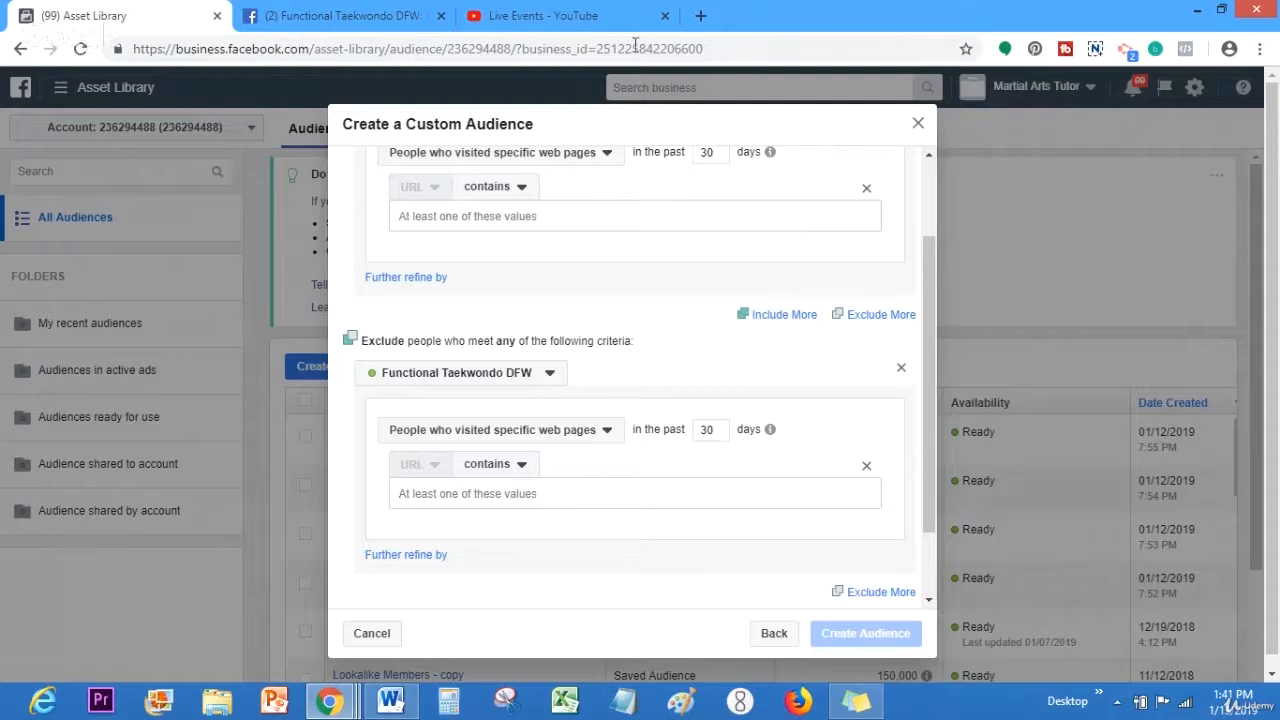
{"action": "left_click", "coordinate": [703, 18]}
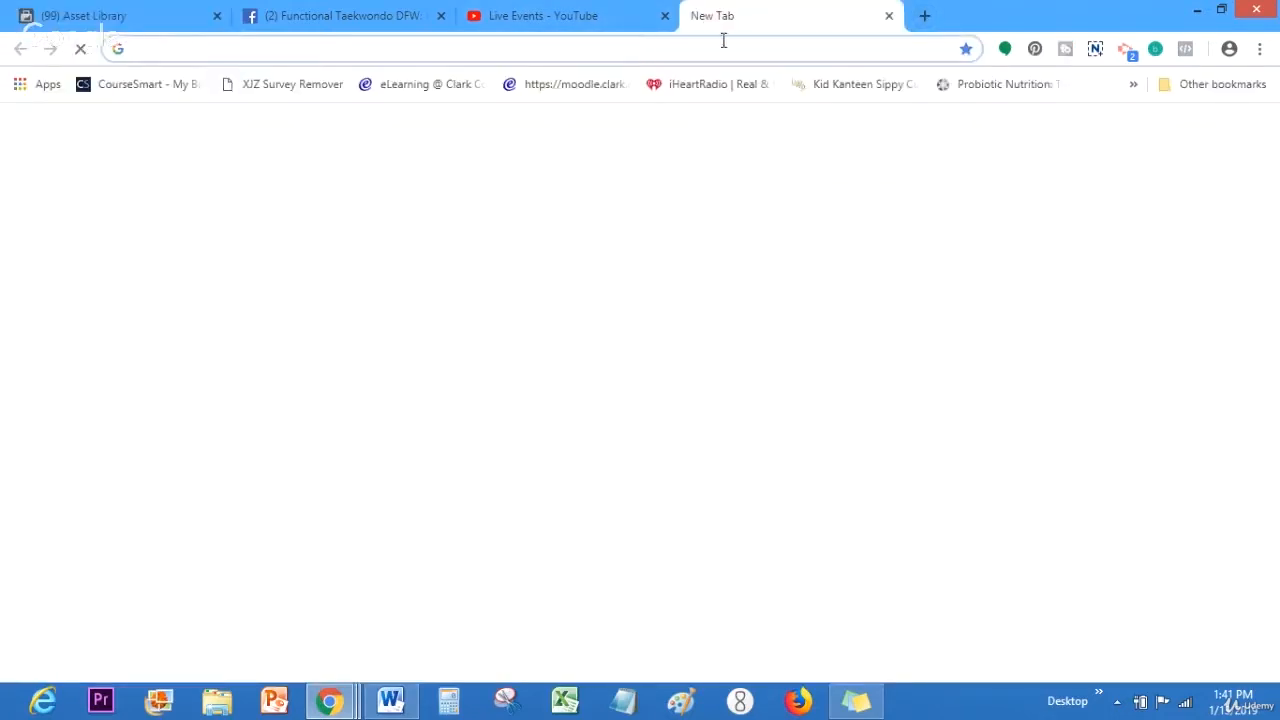
{"action": "left_click", "coordinate": [888, 17]}
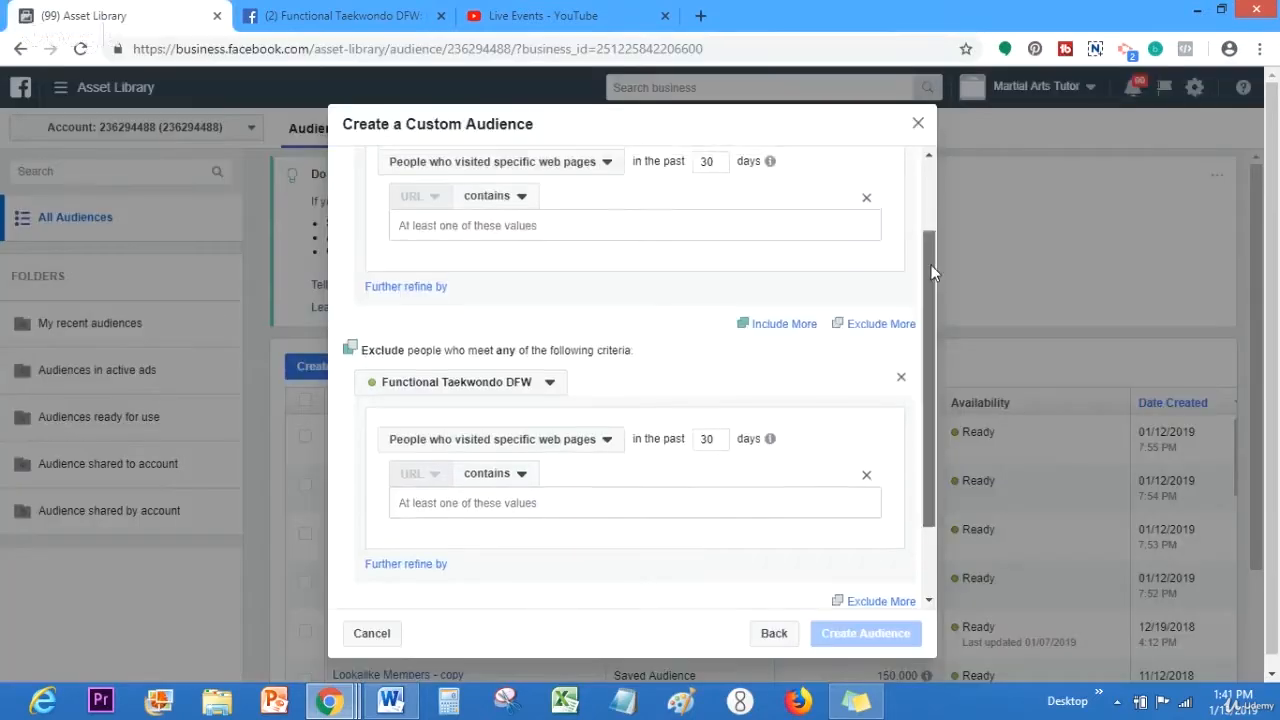
{"action": "scroll", "coordinate": [929, 258], "scroll_direction": "up", "scroll_amount": 1}
{"action": "left_click", "coordinate": [683, 289]}
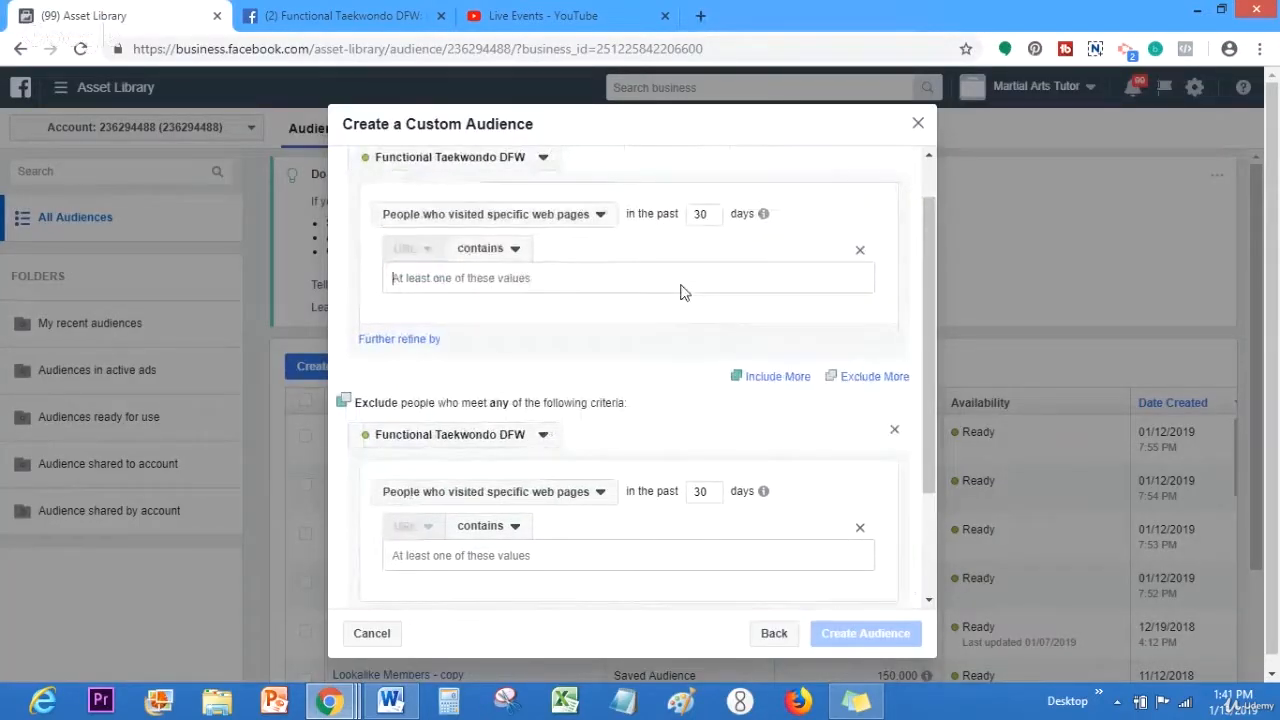
{"action": "type", "text": "www."}
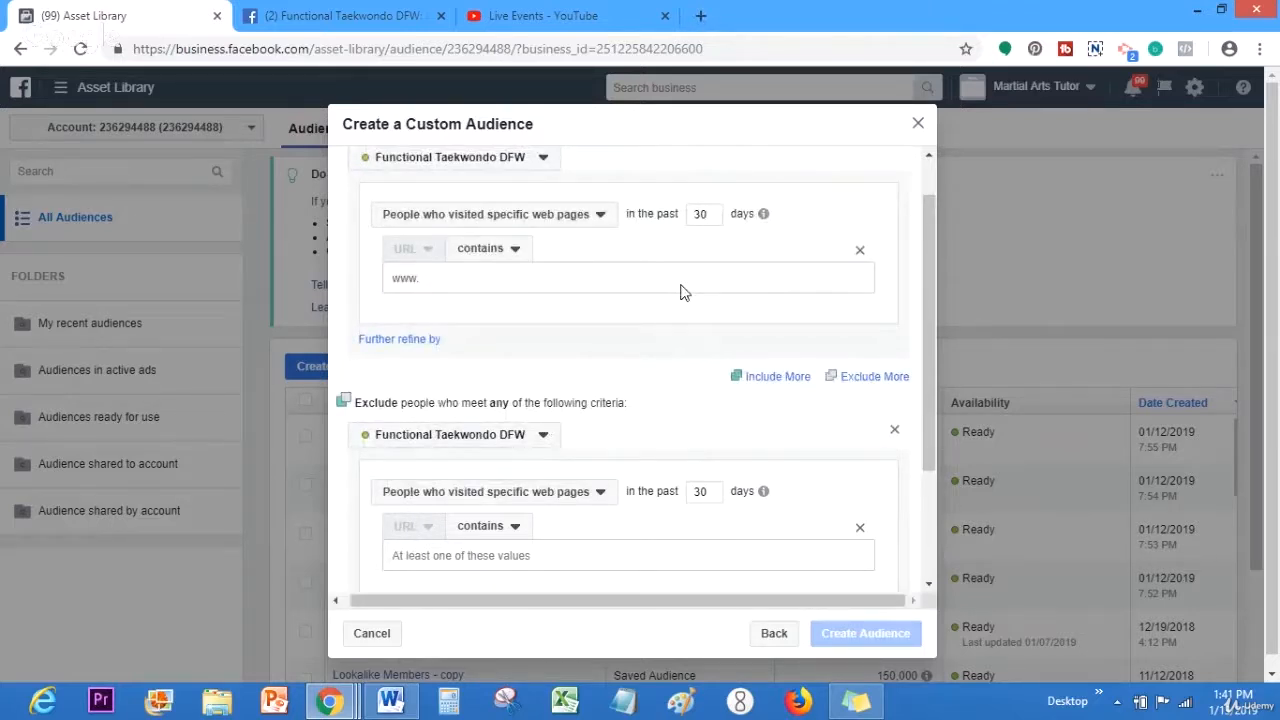
{"action": "type", "text": "baking"}
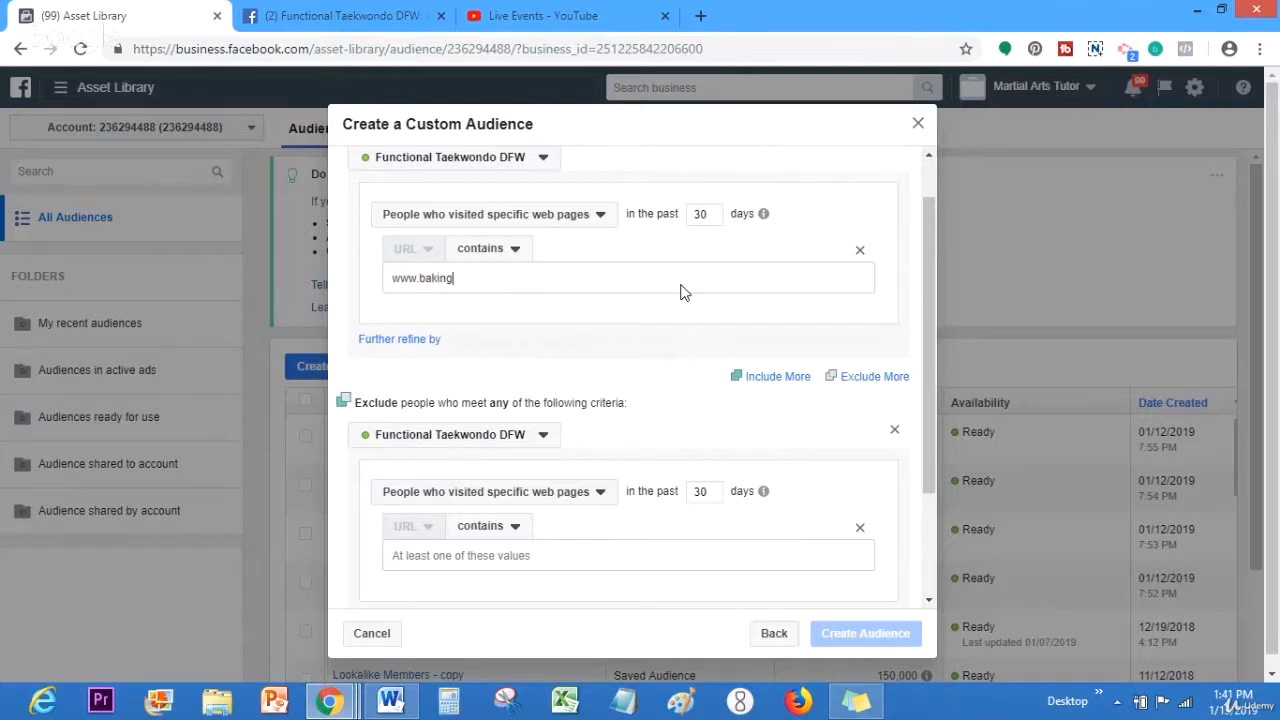
{"action": "type", "text": "repo"}
{"action": "key", "text": "BackSpace"}
{"action": "key", "text": "BackSpace"}
{"action": "key", "text": "BackSpace"}
{"action": "type", "text": ".com/report"}
{"action": "key", "text": "Return"}
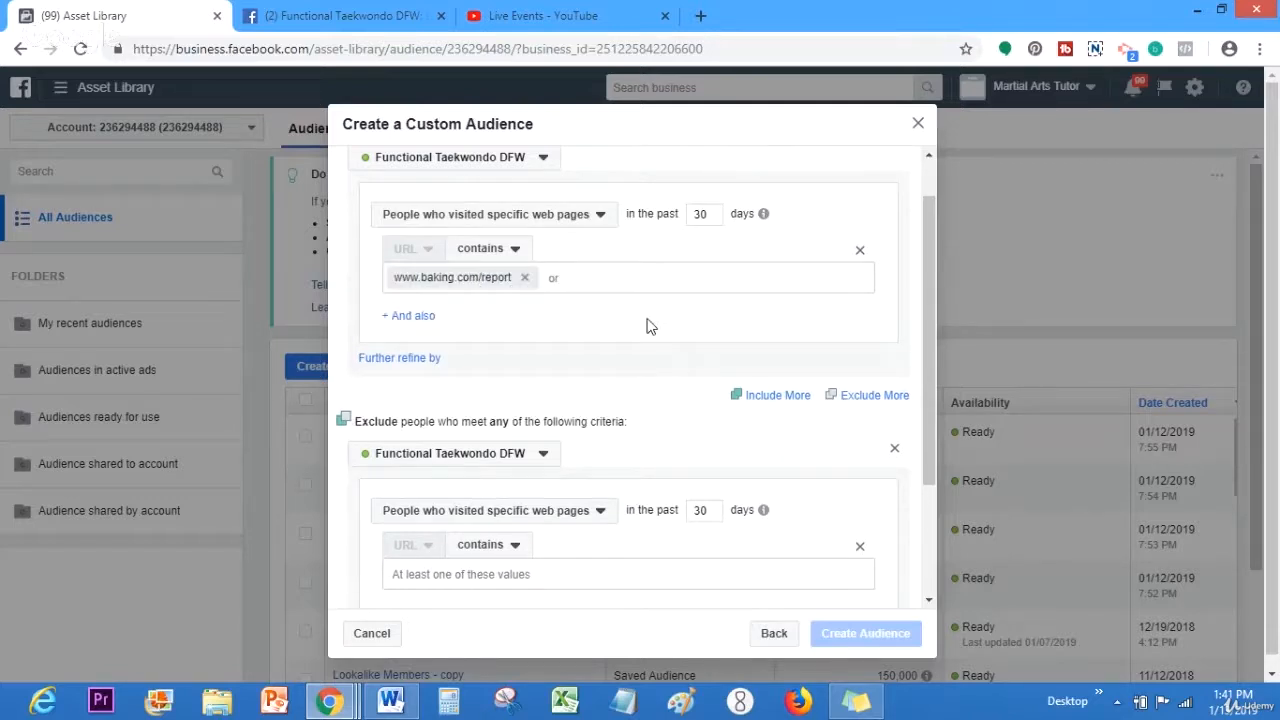
{"action": "left_click_drag", "start_coordinate": [923, 342], "coordinate": [918, 390]}
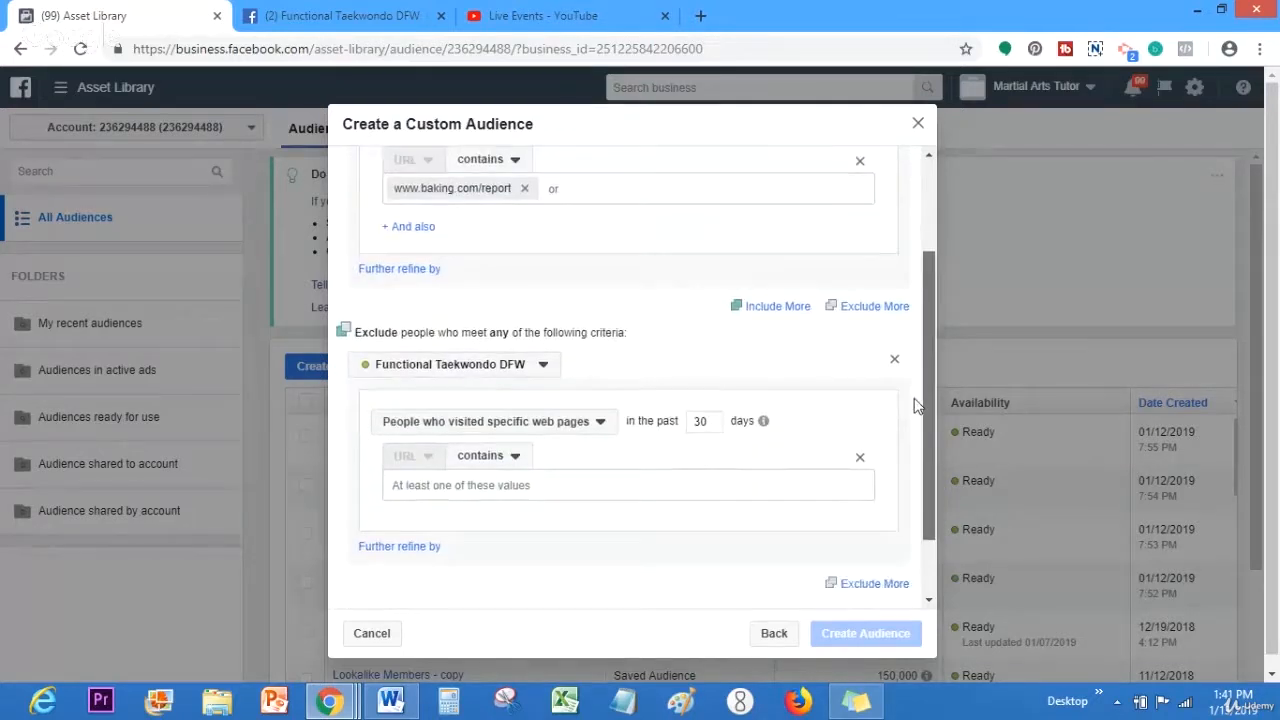
{"action": "scroll", "coordinate": [914, 397], "scroll_direction": "up", "scroll_amount": 1}
{"action": "scroll", "coordinate": [910, 397], "scroll_direction": "down", "scroll_amount": 1}
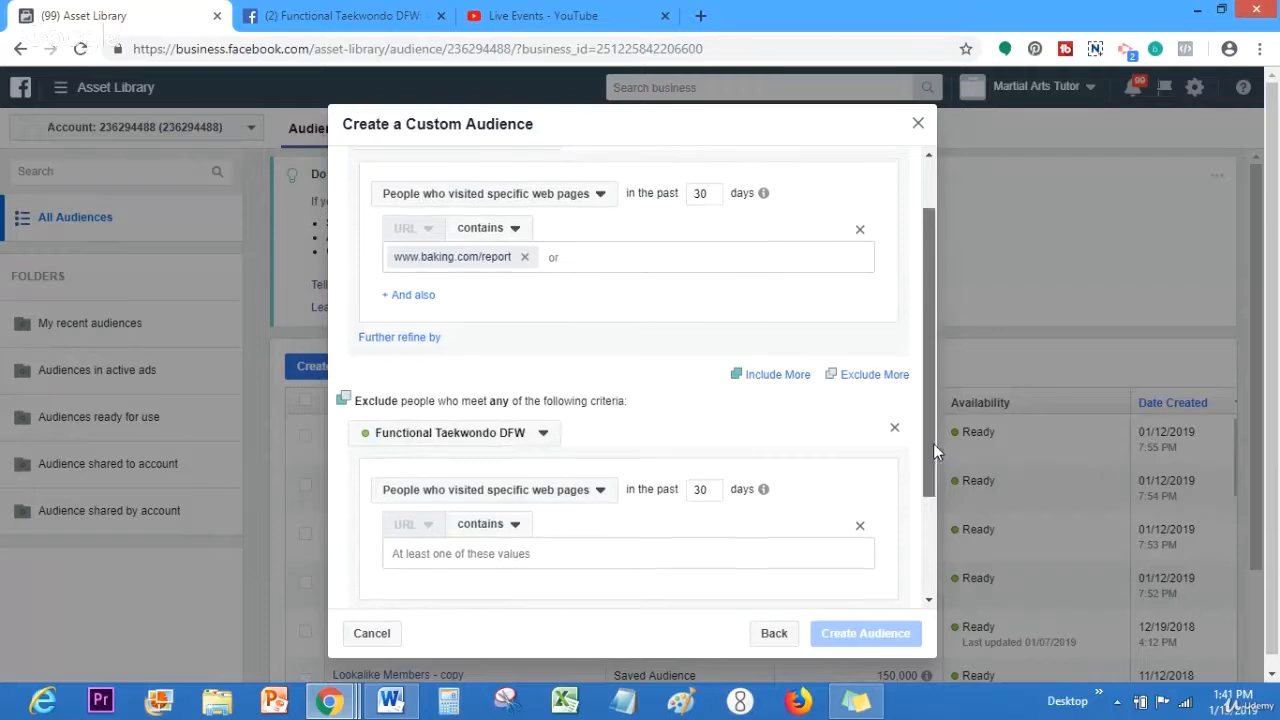
{"action": "scroll", "coordinate": [933, 443], "scroll_direction": "down", "scroll_amount": 1}
{"action": "left_click", "coordinate": [551, 464]}
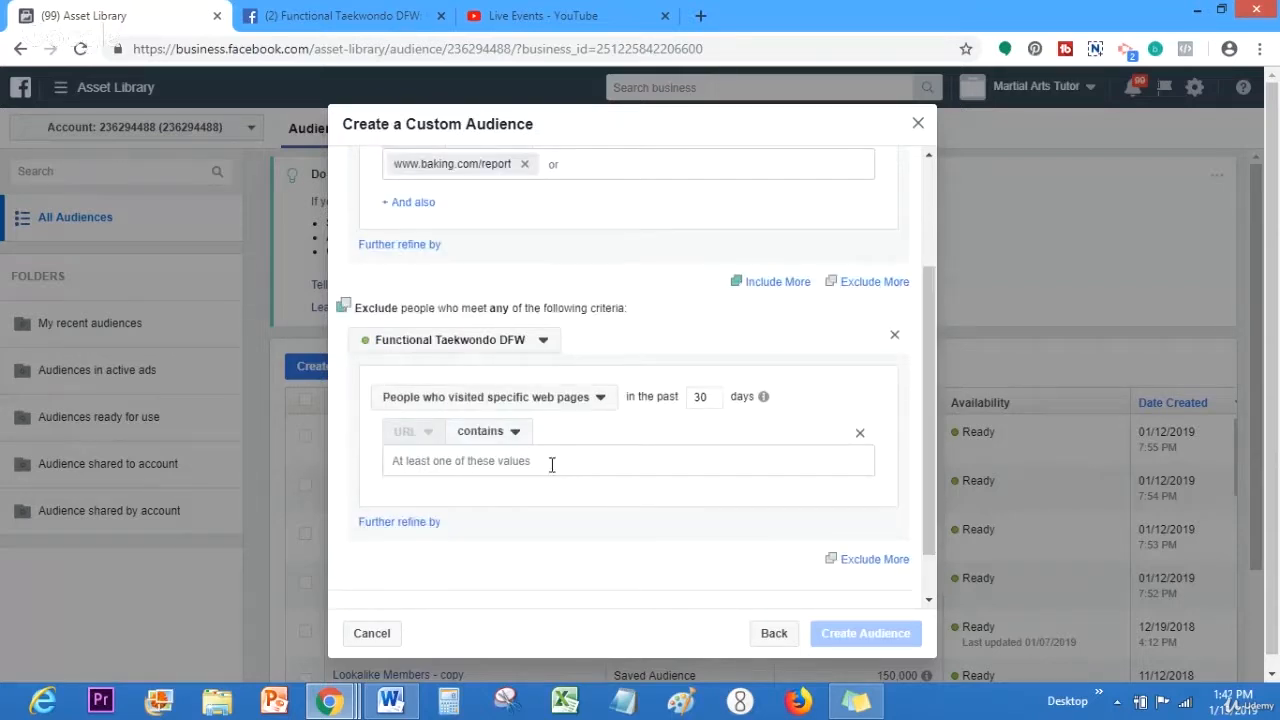
{"action": "type", "text": "www.baking"}
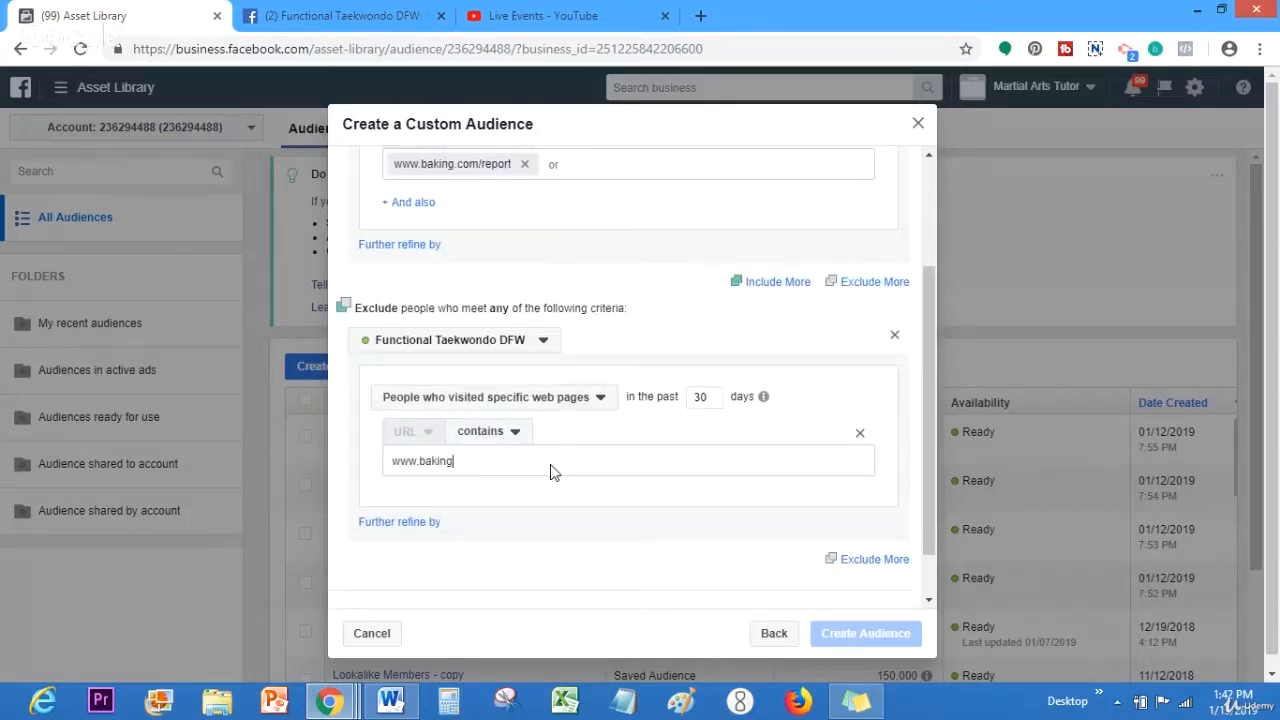
{"action": "type", "text": ".com/report/confimed"}
{"action": "key", "text": "Return"}
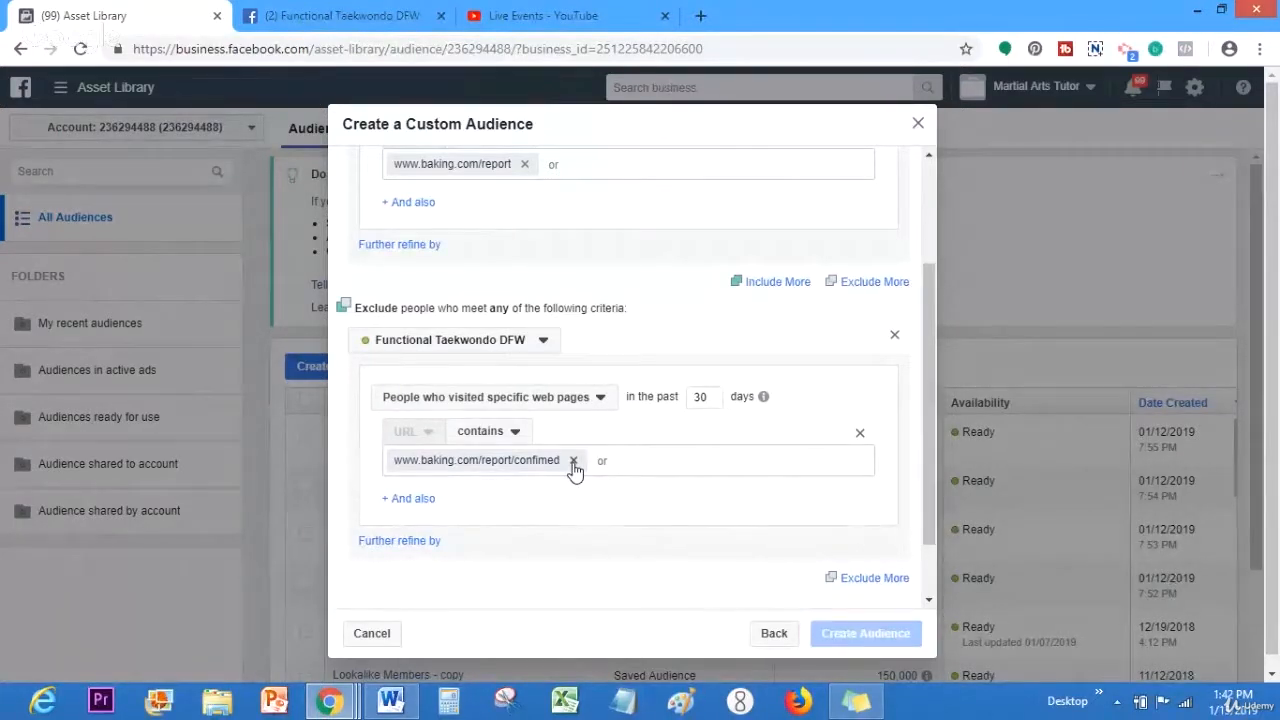
Step: Review the inclusion and exclusion URL criteria of the custom audience side by side
{"action": "left_click_drag", "start_coordinate": [929, 438], "coordinate": [826, 333]}
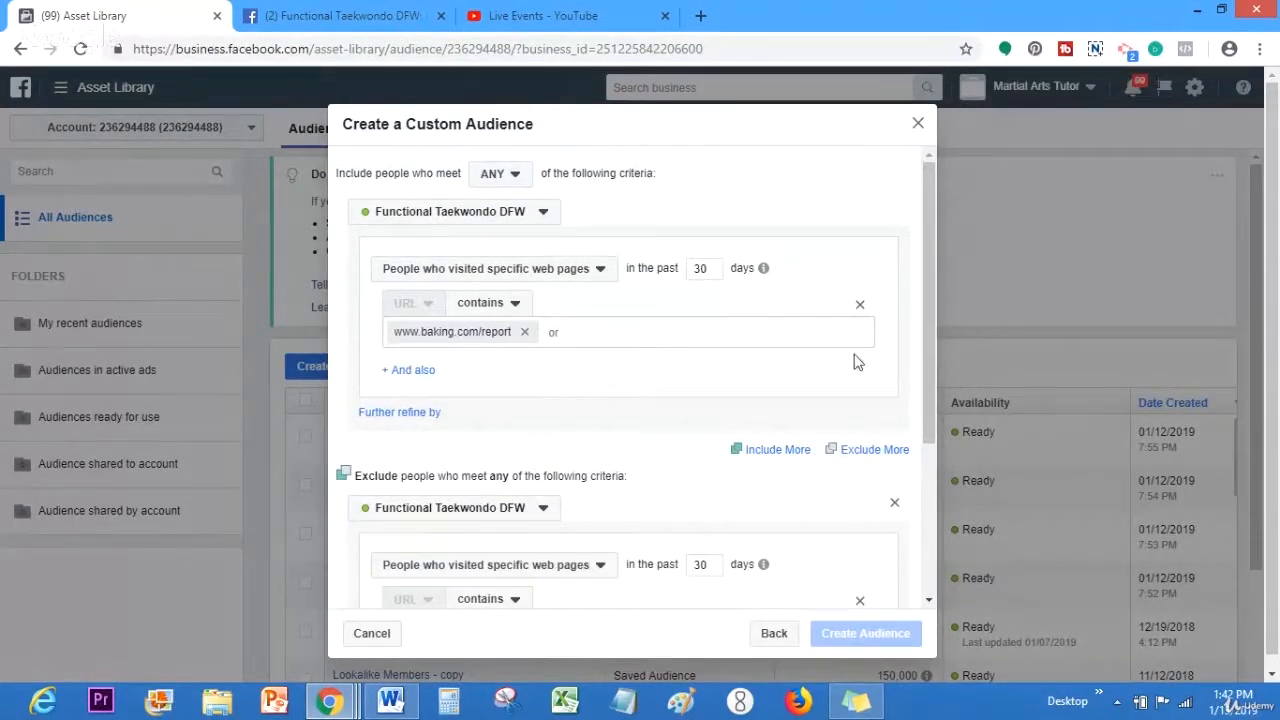
{"action": "left_click_drag", "start_coordinate": [923, 338], "coordinate": [905, 480]}
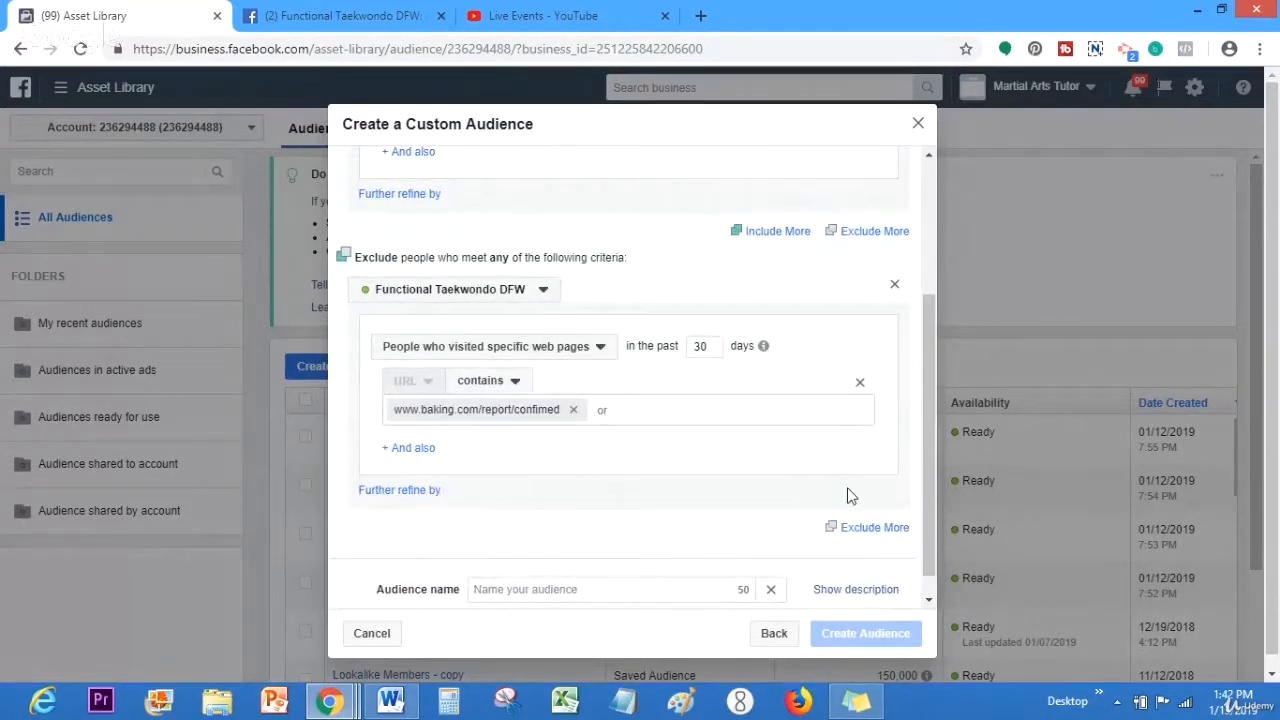
{"action": "left_click_drag", "start_coordinate": [927, 531], "coordinate": [910, 486]}
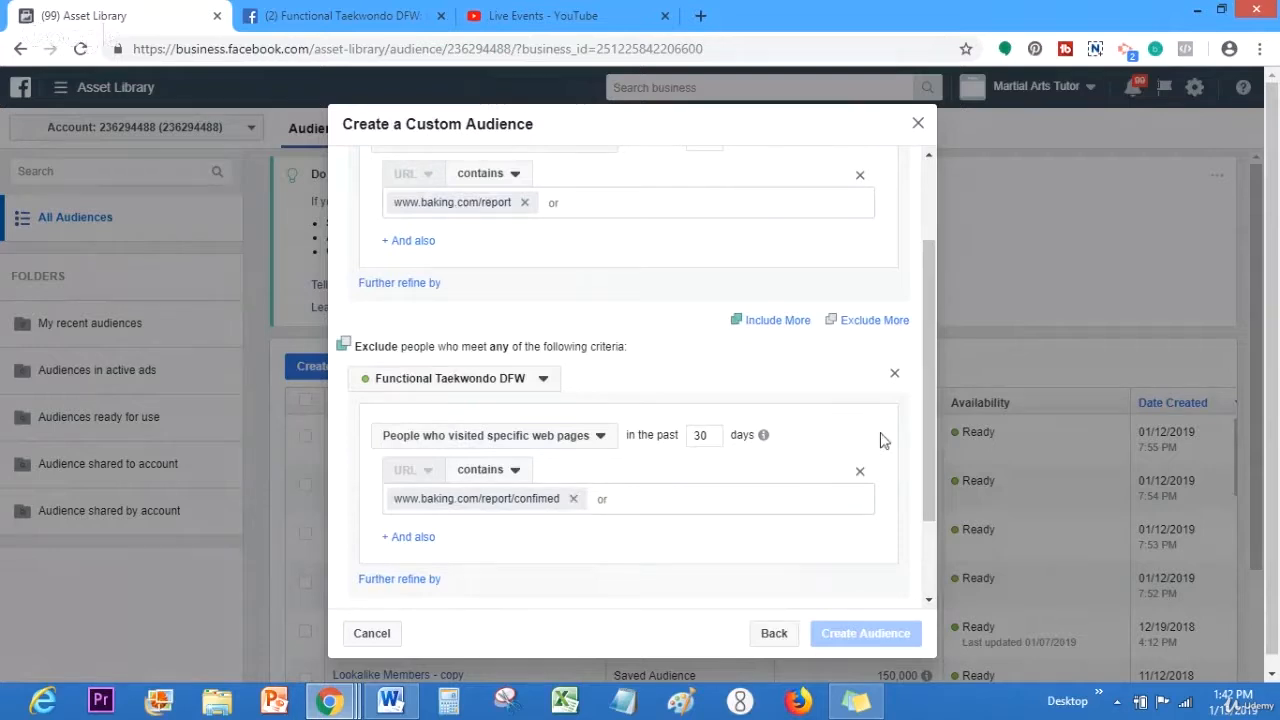
{"action": "left_click_drag", "start_coordinate": [930, 456], "coordinate": [928, 386]}
{"action": "left_click_drag", "start_coordinate": [928, 430], "coordinate": [924, 504]}
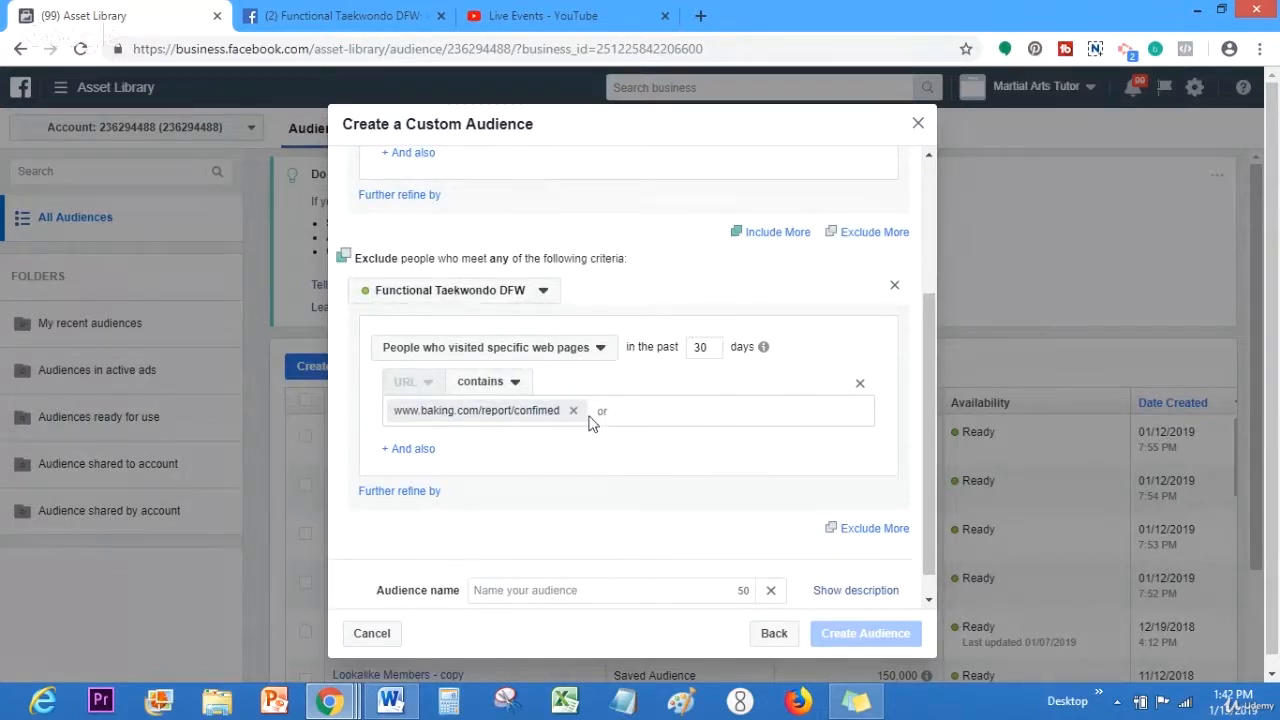
{"action": "scroll", "coordinate": [932, 385], "scroll_direction": "up", "scroll_amount": 1}
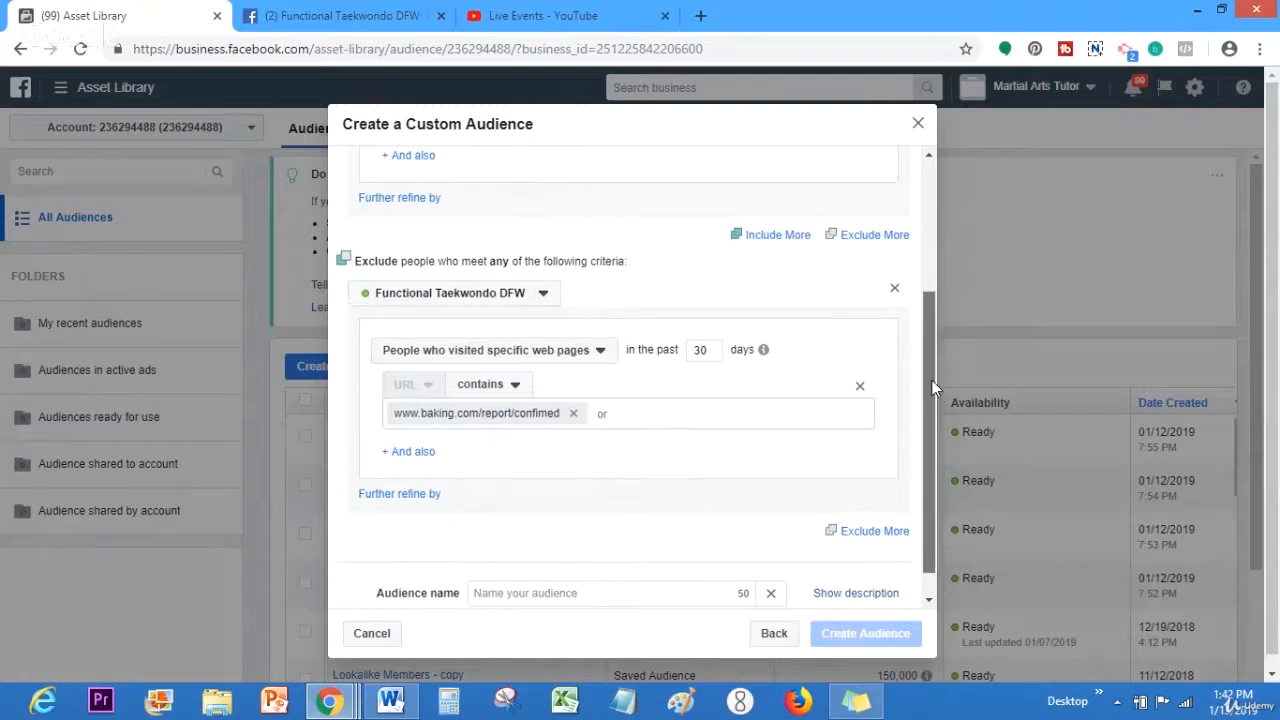
Step: Remove the exclusion group and the included URL value, and go back to the choice of custom audience source
{"action": "left_click", "coordinate": [895, 410]}
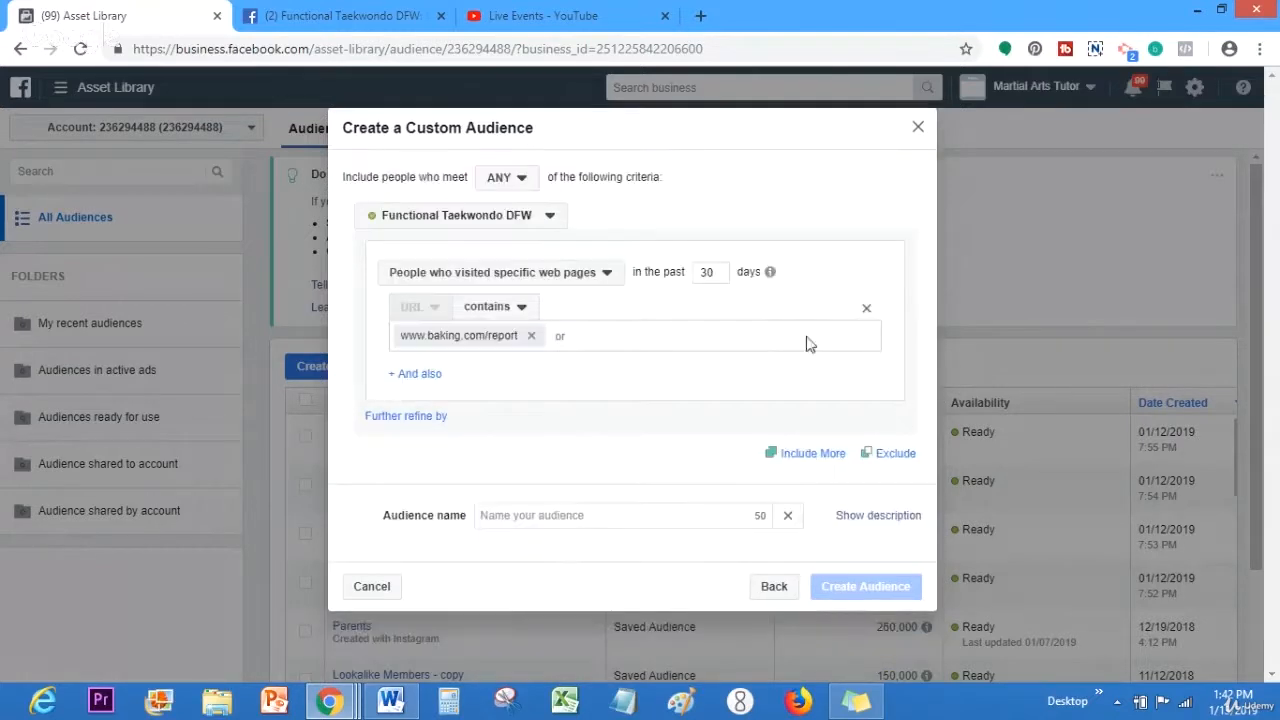
{"action": "left_click", "coordinate": [866, 314]}
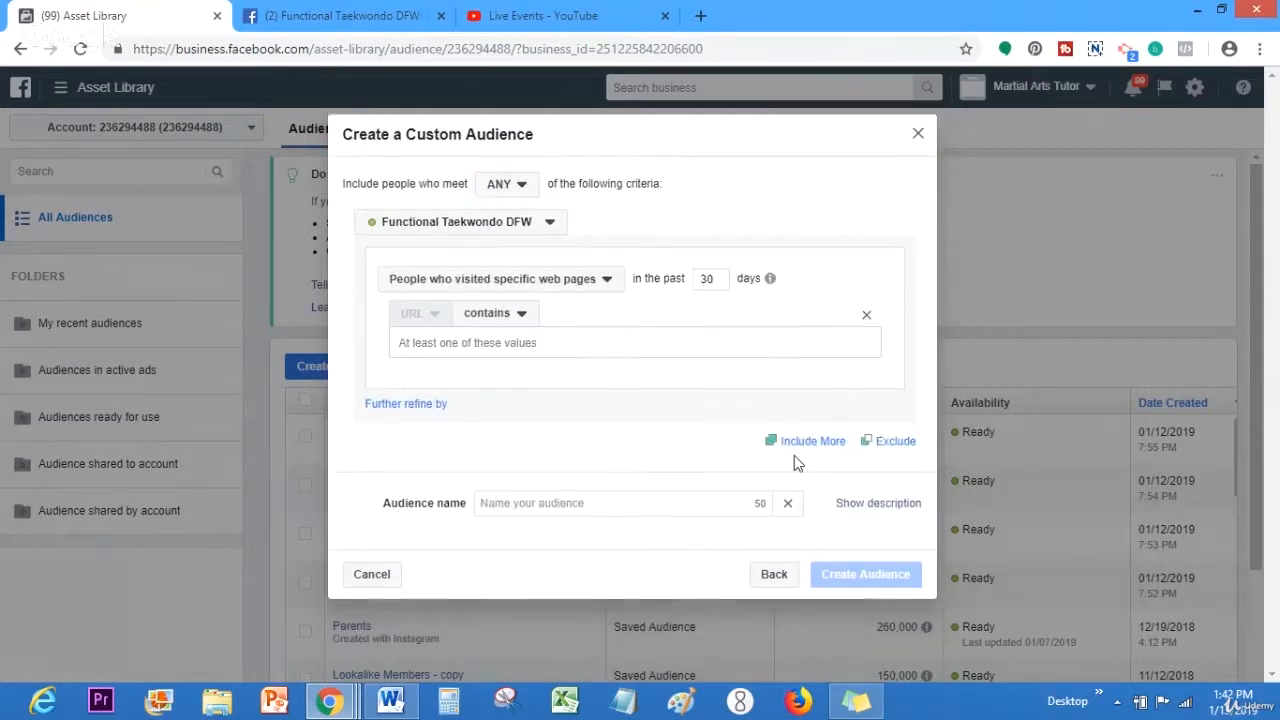
{"action": "left_click", "coordinate": [776, 574]}
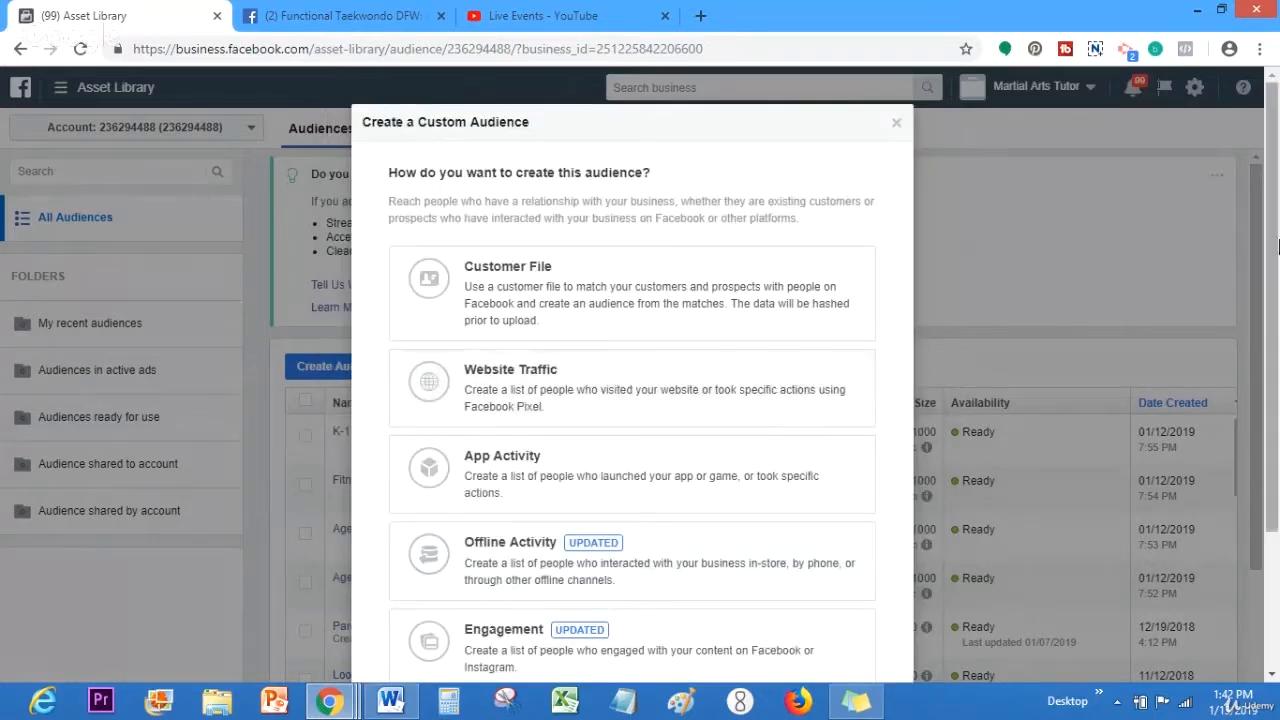
Step: Start a Video engagement custom audience and set its engagement to People who viewed at least 10 seconds of your video
{"action": "scroll", "coordinate": [760, 480], "scroll_direction": "down", "scroll_amount": 2}
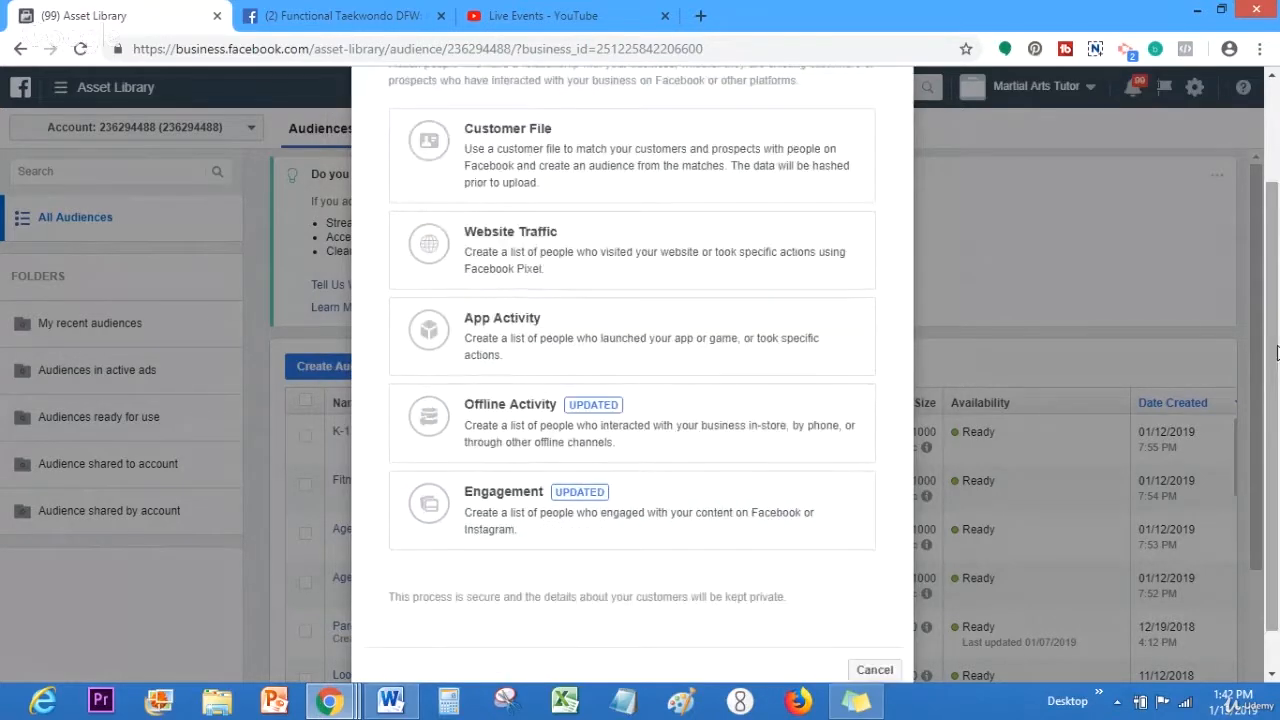
{"action": "left_click", "coordinate": [695, 522]}
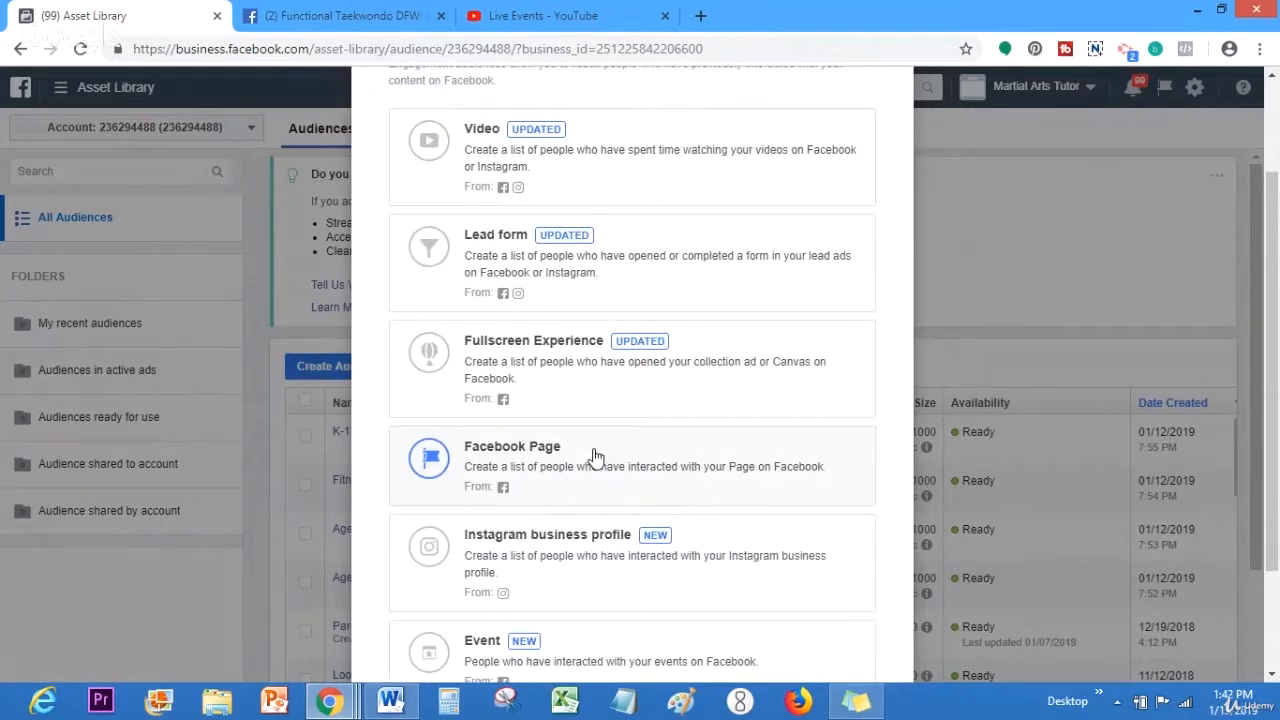
{"action": "left_click", "coordinate": [665, 186]}
{"action": "left_click", "coordinate": [595, 254]}
{"action": "left_click", "coordinate": [406, 393]}
{"action": "left_click", "coordinate": [548, 266]}
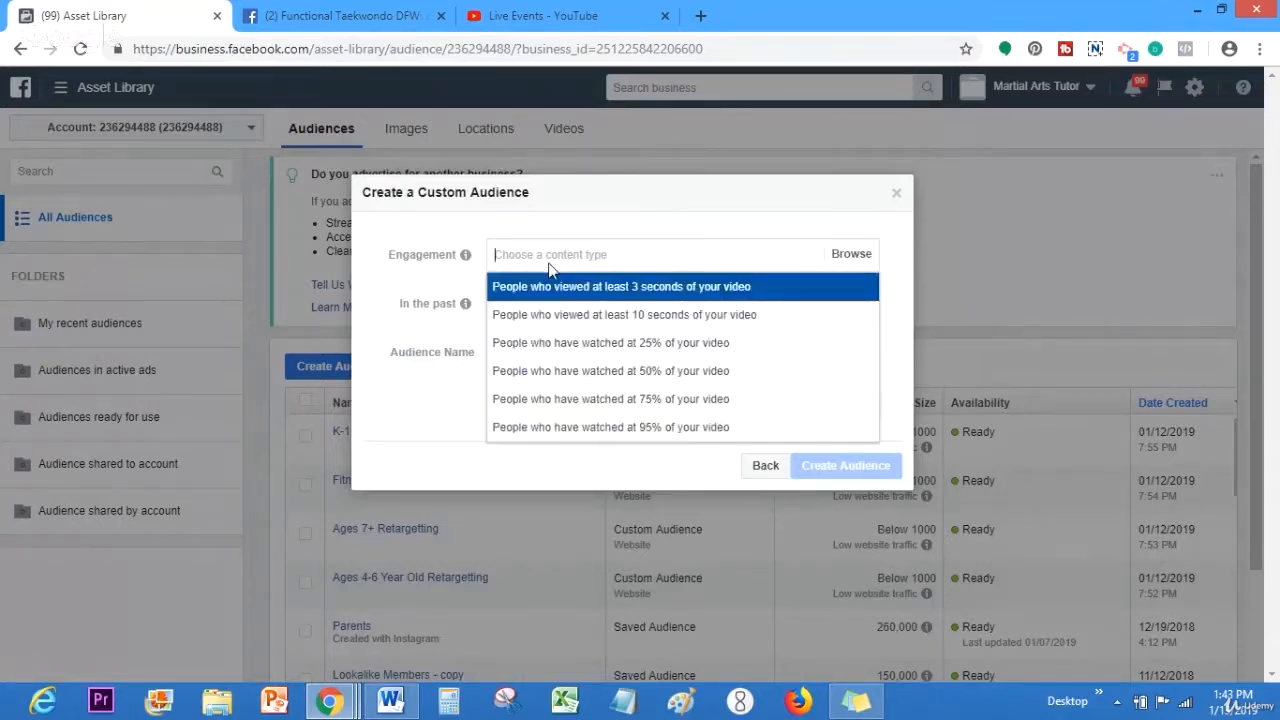
{"action": "left_click", "coordinate": [590, 316]}
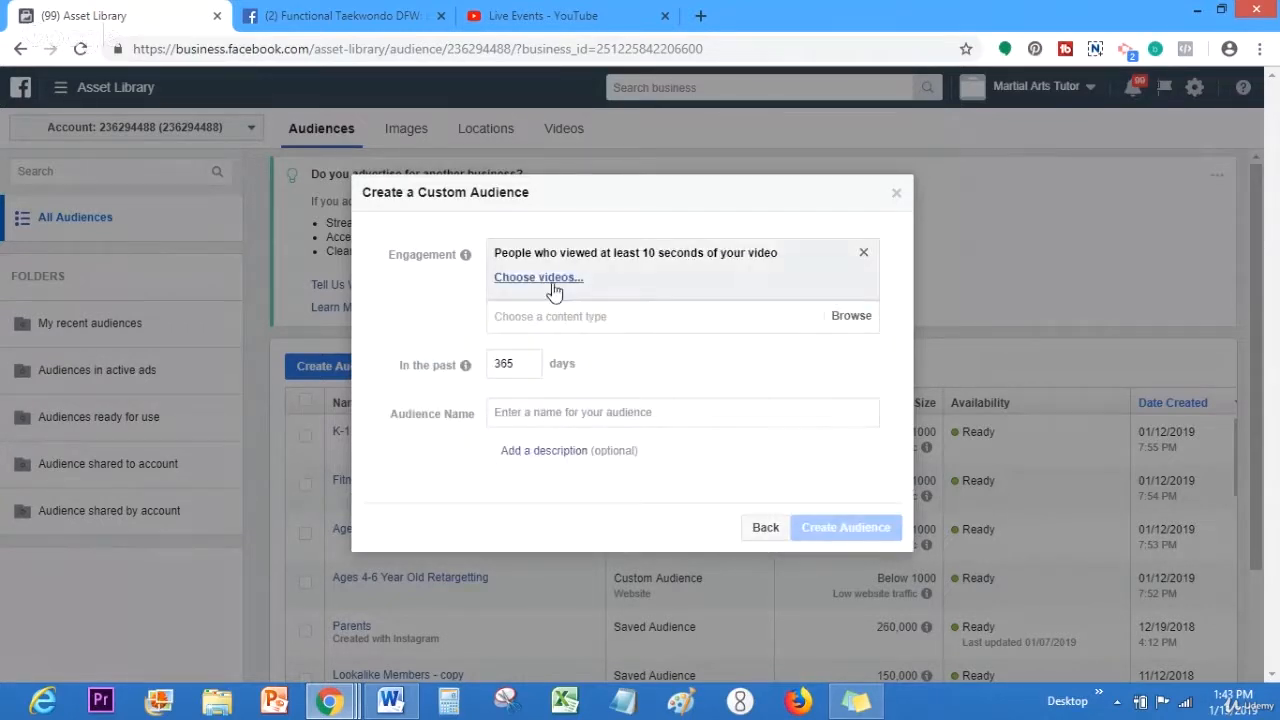
Step: Look through the Facebook Page videos available for the engagement audience and close the selection without choosing any
{"action": "left_click", "coordinate": [554, 283]}
{"action": "left_click", "coordinate": [358, 236]}
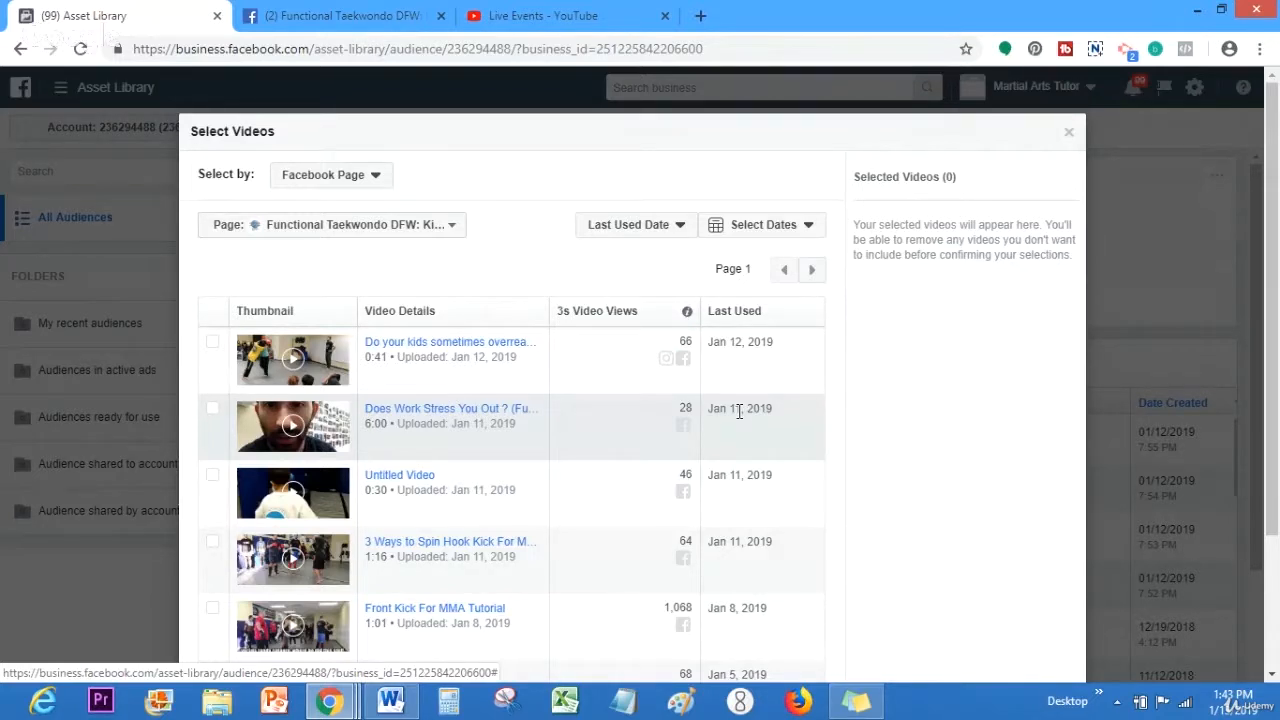
{"action": "left_click", "coordinate": [1070, 136]}
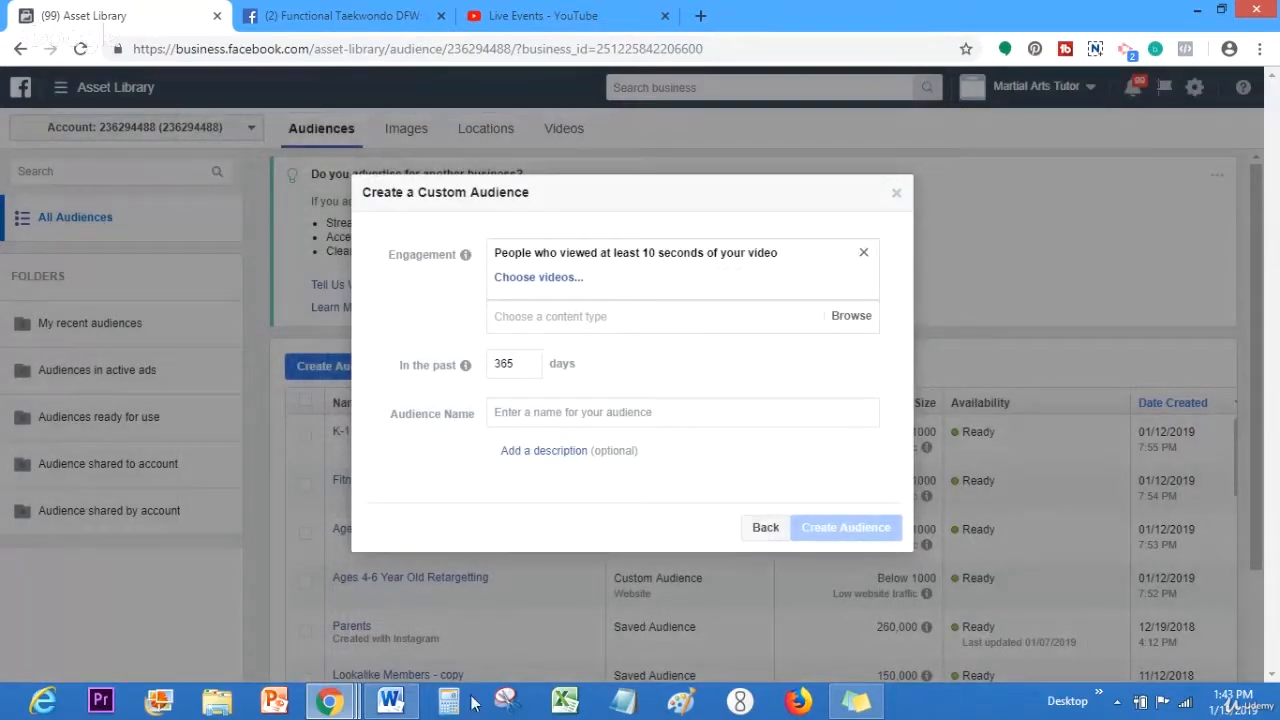
Step: Switch to the funnel notes in Word and highlight the Evergreen Ad: (Normal Price) line under Cold Traffic
{"action": "left_click", "coordinate": [393, 703]}
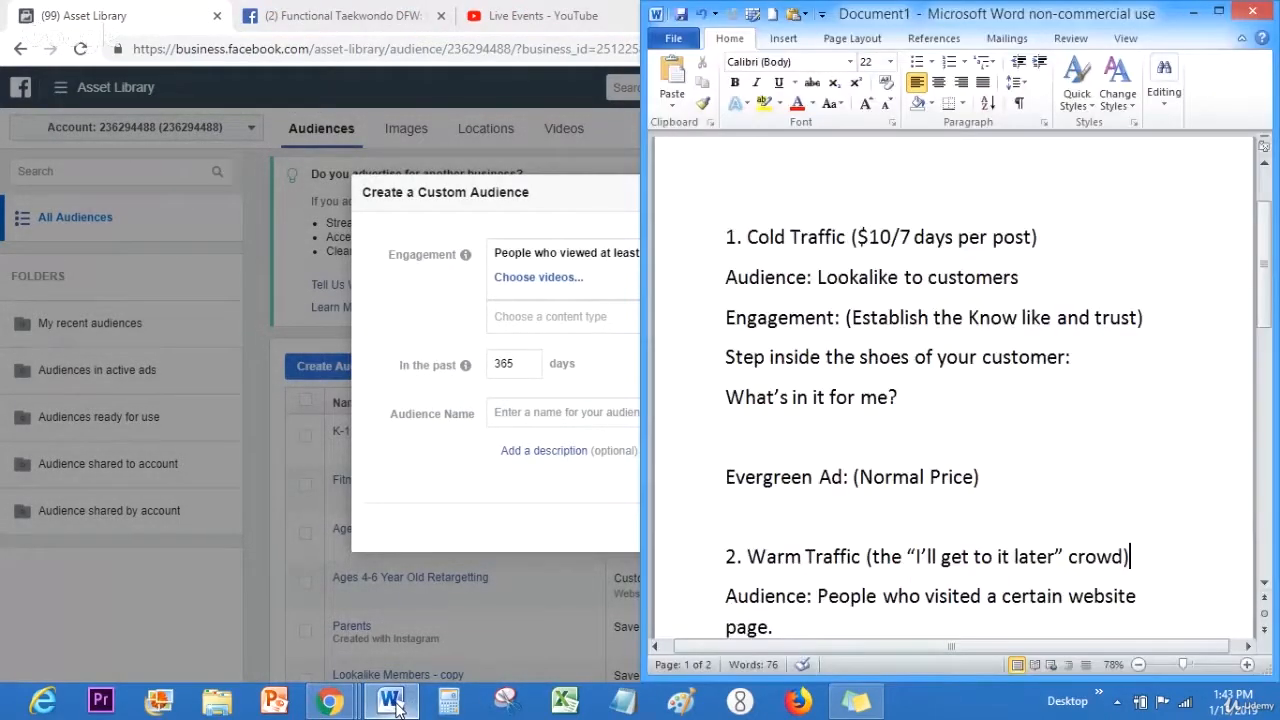
{"action": "left_click", "coordinate": [1012, 454]}
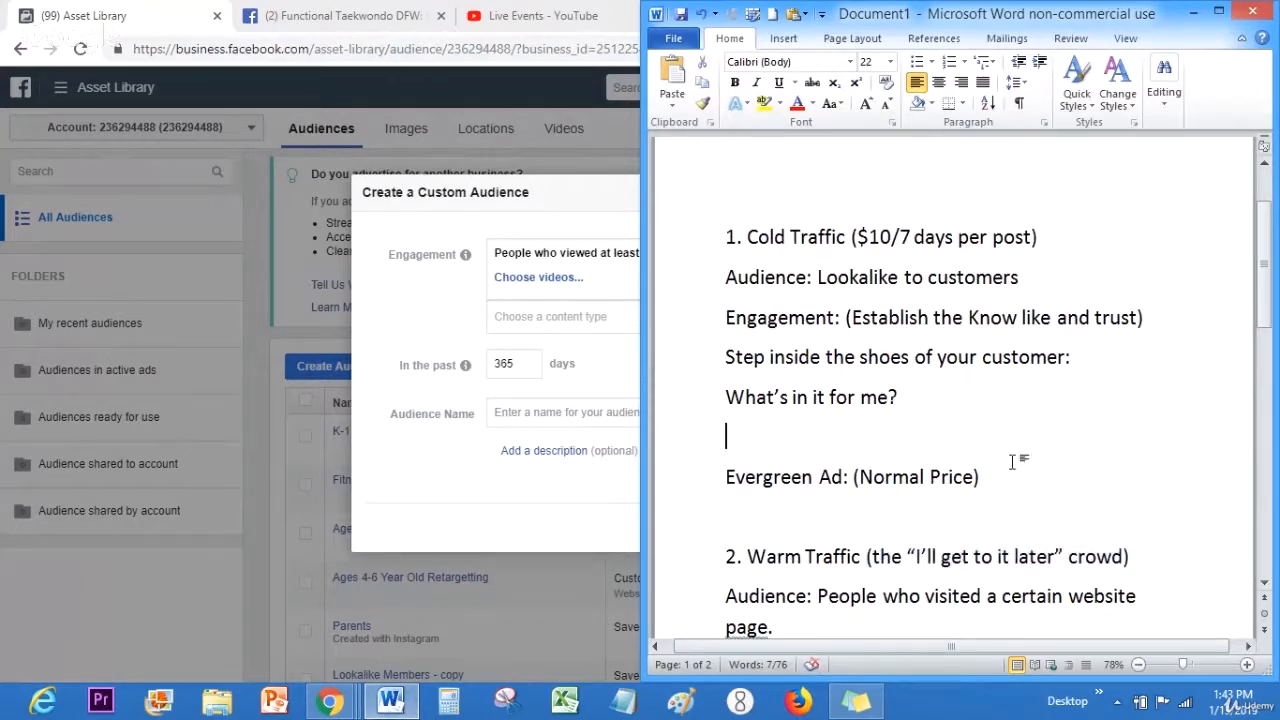
{"action": "left_click_drag", "start_coordinate": [982, 477], "coordinate": [737, 497]}
{"action": "left_click", "coordinate": [866, 557]}
{"action": "left_click_drag", "start_coordinate": [980, 477], "coordinate": [727, 466]}
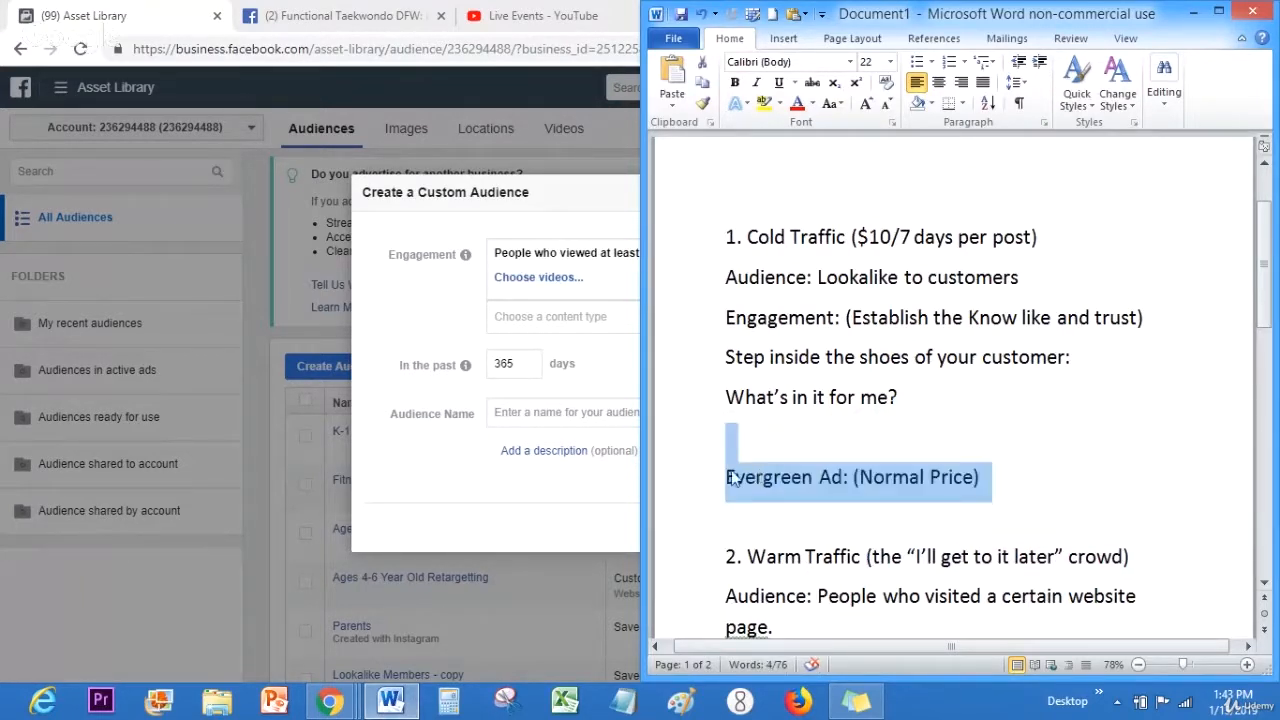
{"action": "left_click", "coordinate": [803, 505]}
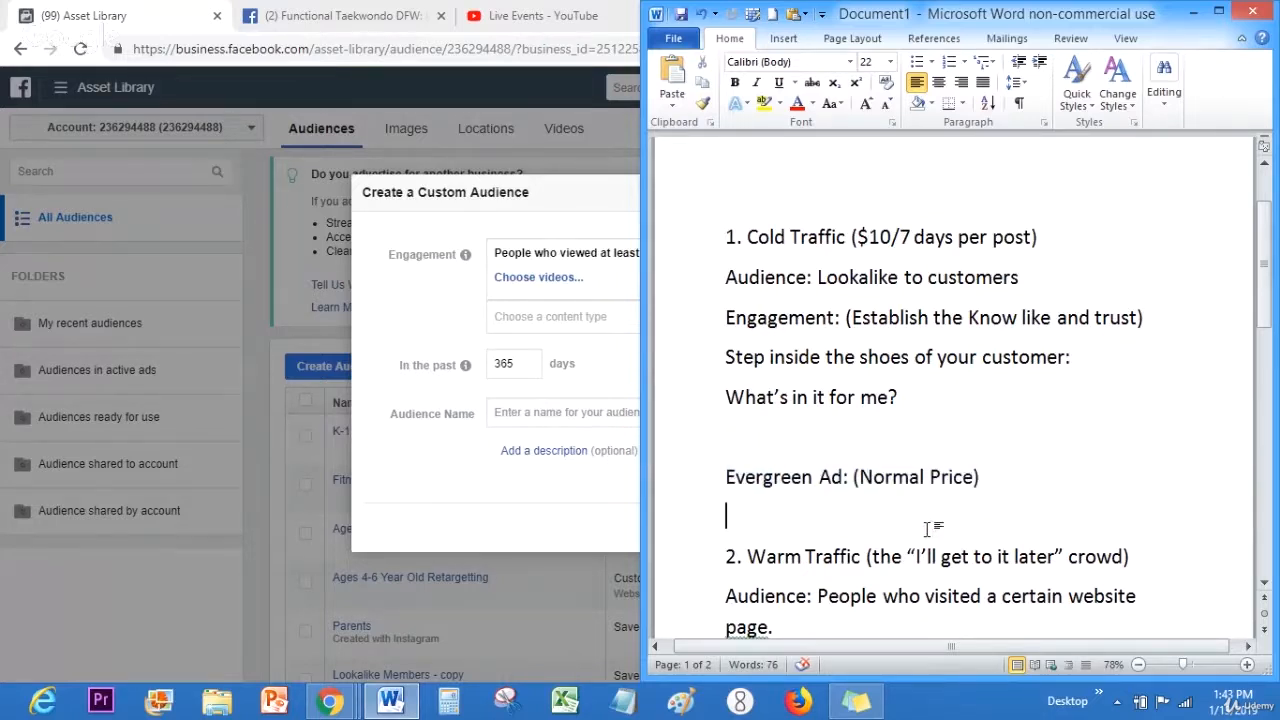
Step: Highlight the Warm Traffic section of the notes, from its heading through the High Engaging Content line
{"action": "left_click_drag", "start_coordinate": [748, 556], "coordinate": [749, 597]}
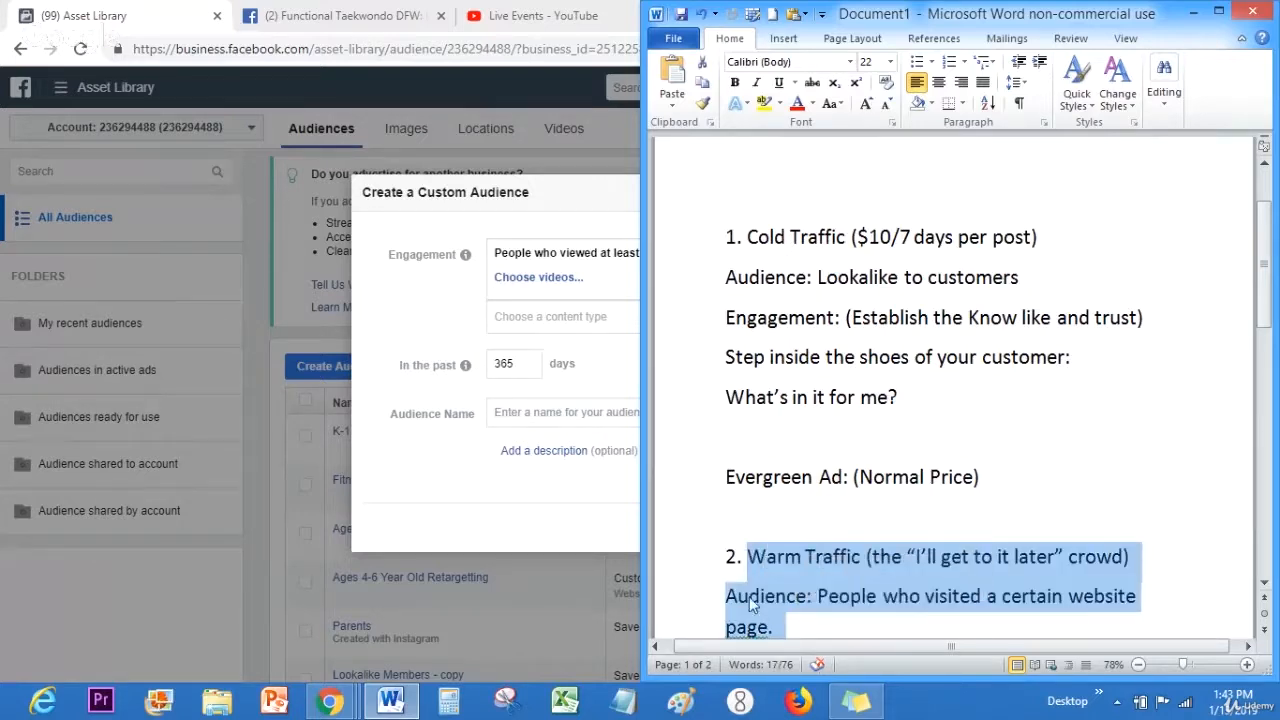
{"action": "left_click", "coordinate": [749, 597]}
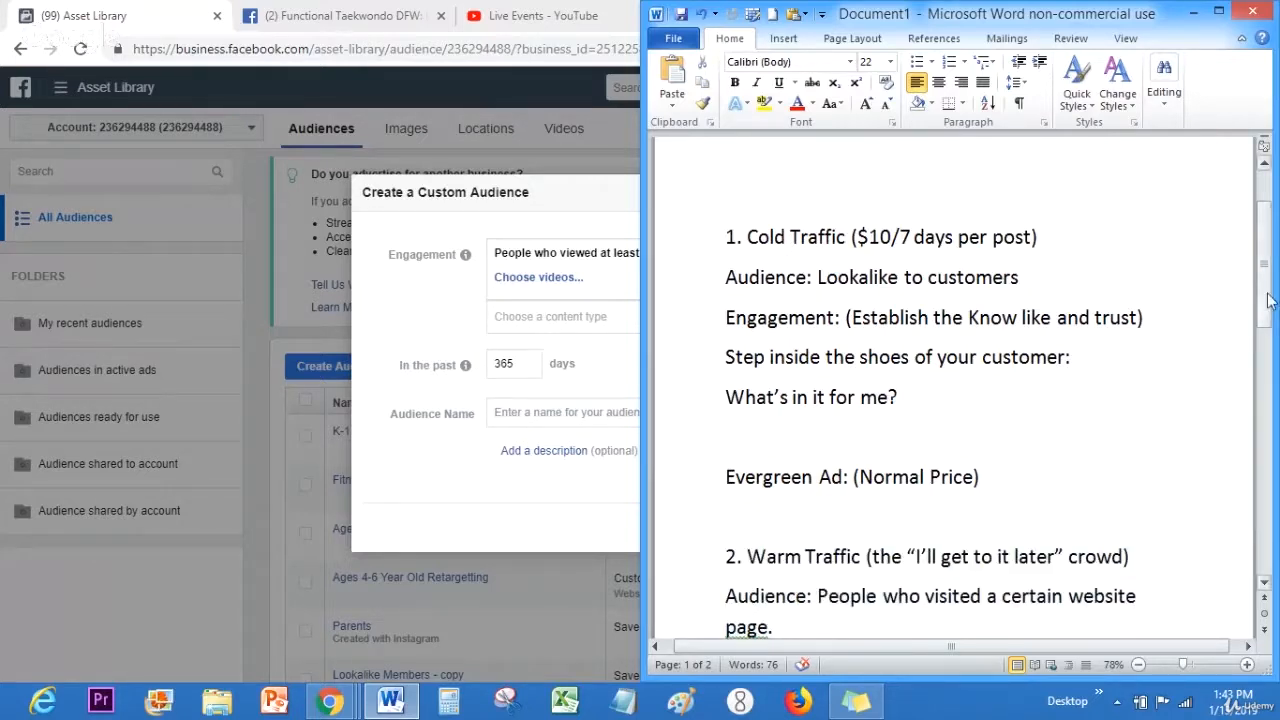
{"action": "left_click_drag", "start_coordinate": [1267, 300], "coordinate": [1268, 352]}
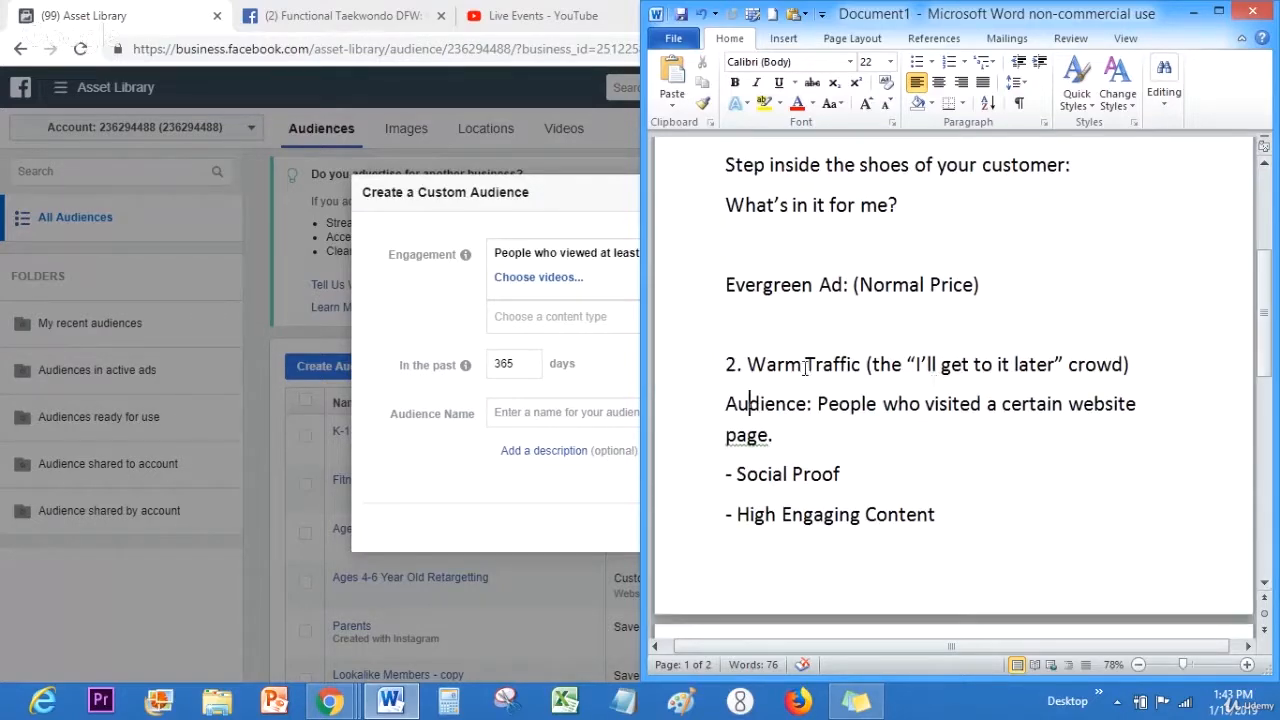
{"action": "left_click_drag", "start_coordinate": [750, 363], "coordinate": [915, 515]}
{"action": "left_click", "coordinate": [775, 404]}
Step: Switch back to the Facebook Asset Library in Chrome and discard the unfinished video engagement audience
{"action": "left_click", "coordinate": [432, 298]}
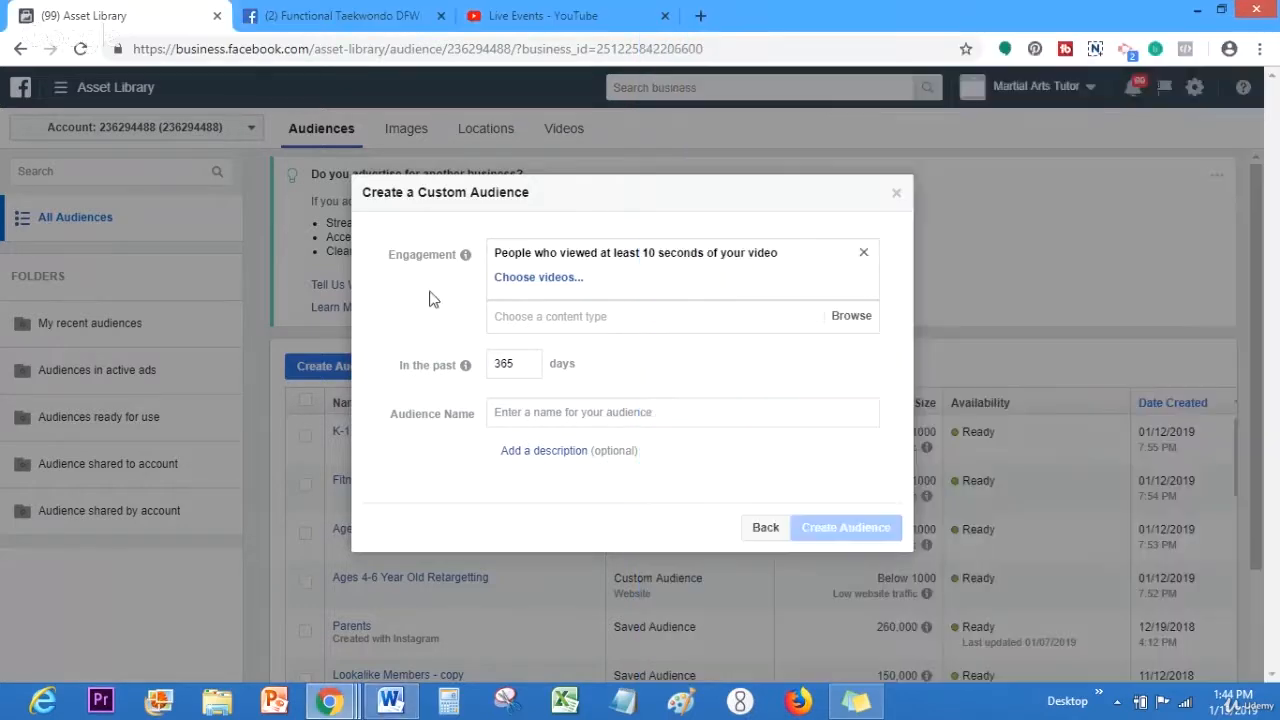
{"action": "left_click", "coordinate": [765, 528]}
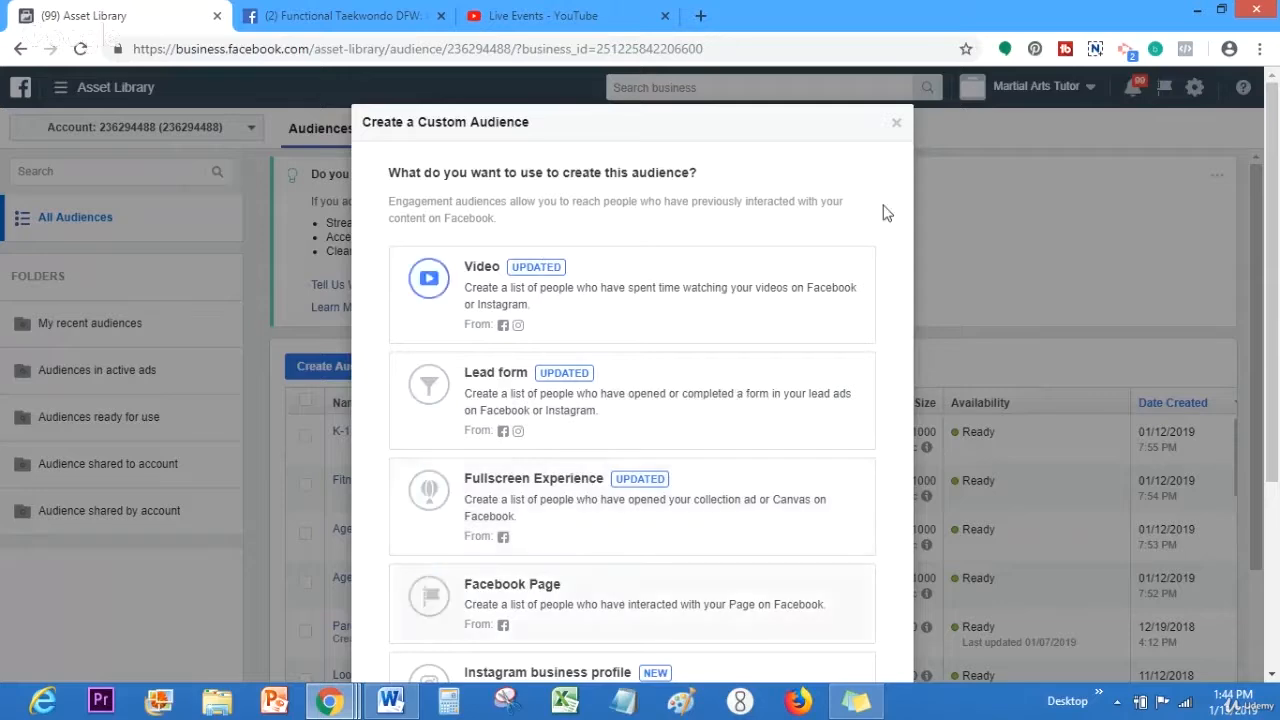
{"action": "left_click", "coordinate": [896, 126]}
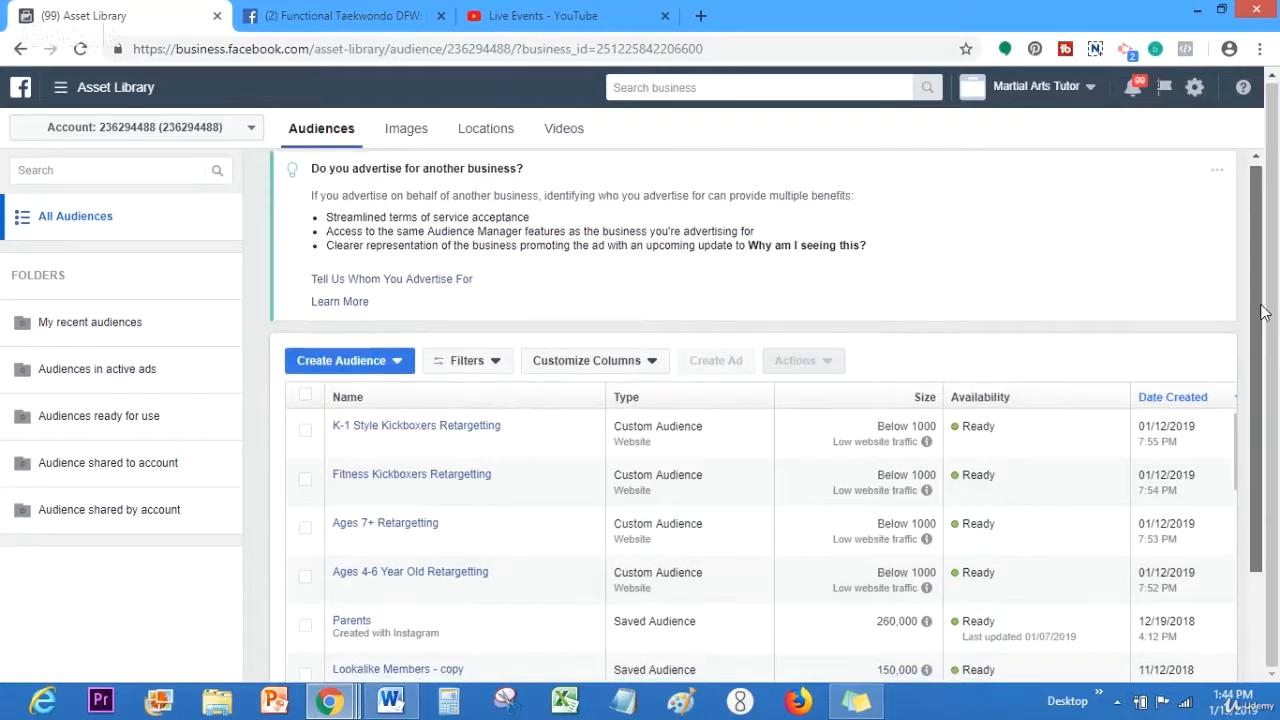
Step: Open the Ages 4-6 Year Old Retargetting audience from the list and review its rules and history
{"action": "scroll", "coordinate": [378, 430], "scroll_direction": "down", "scroll_amount": 2}
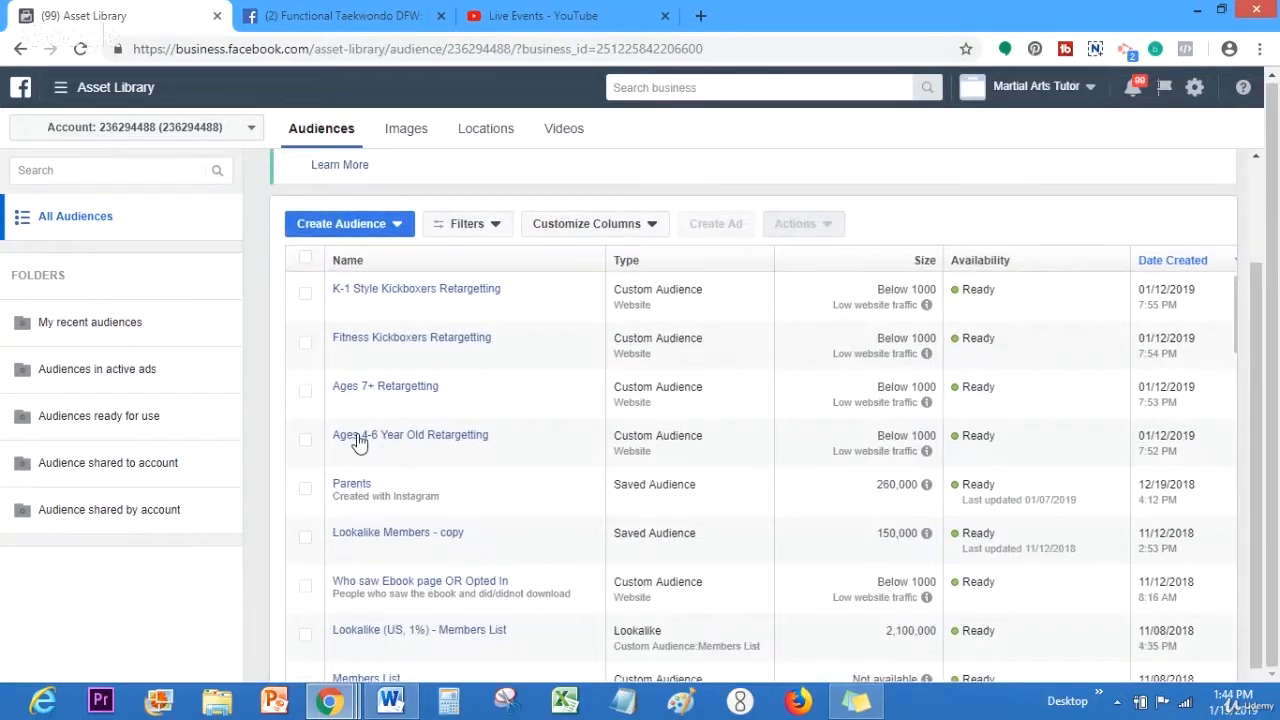
{"action": "mouse_move", "coordinate": [358, 445]}
{"action": "left_click", "coordinate": [460, 443]}
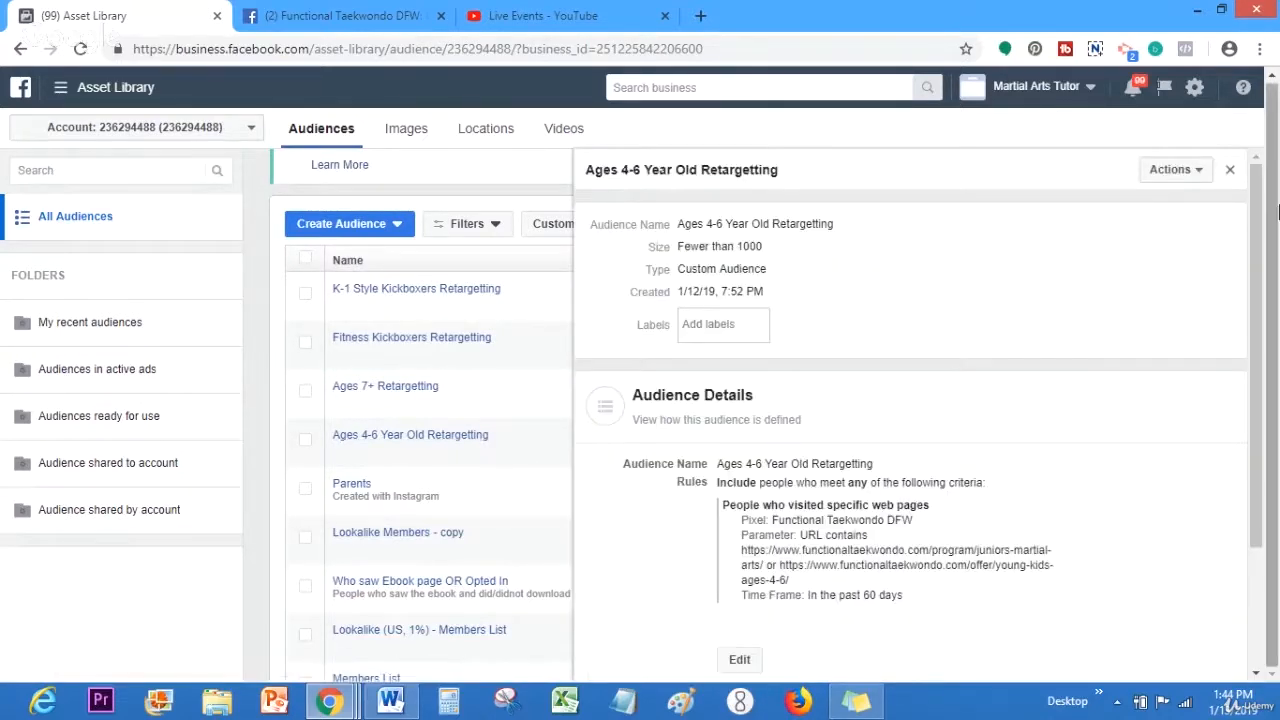
{"action": "left_click_drag", "start_coordinate": [1257, 218], "coordinate": [1257, 333]}
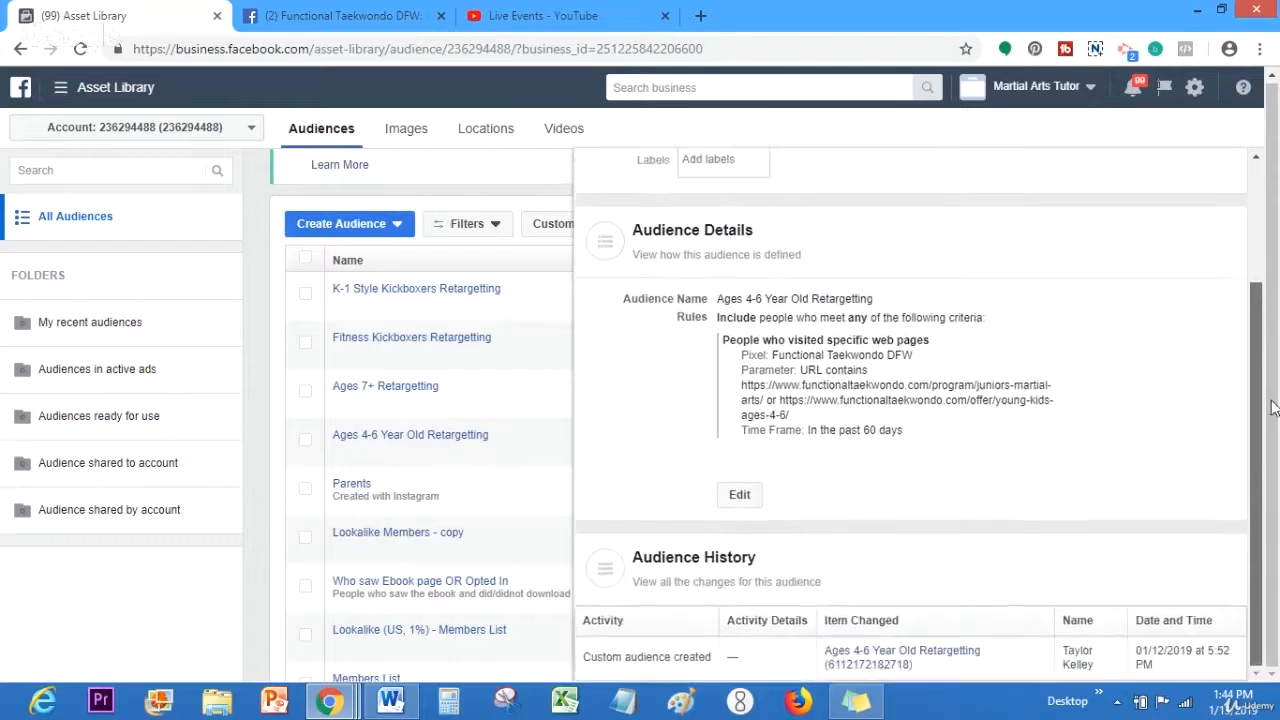
{"action": "scroll", "coordinate": [1230, 260], "scroll_direction": "up", "scroll_amount": 2}
Step: Check the actions available for the Ages 4-6 Year Old Retargetting audience and open its definition for editing
{"action": "left_click", "coordinate": [1172, 170]}
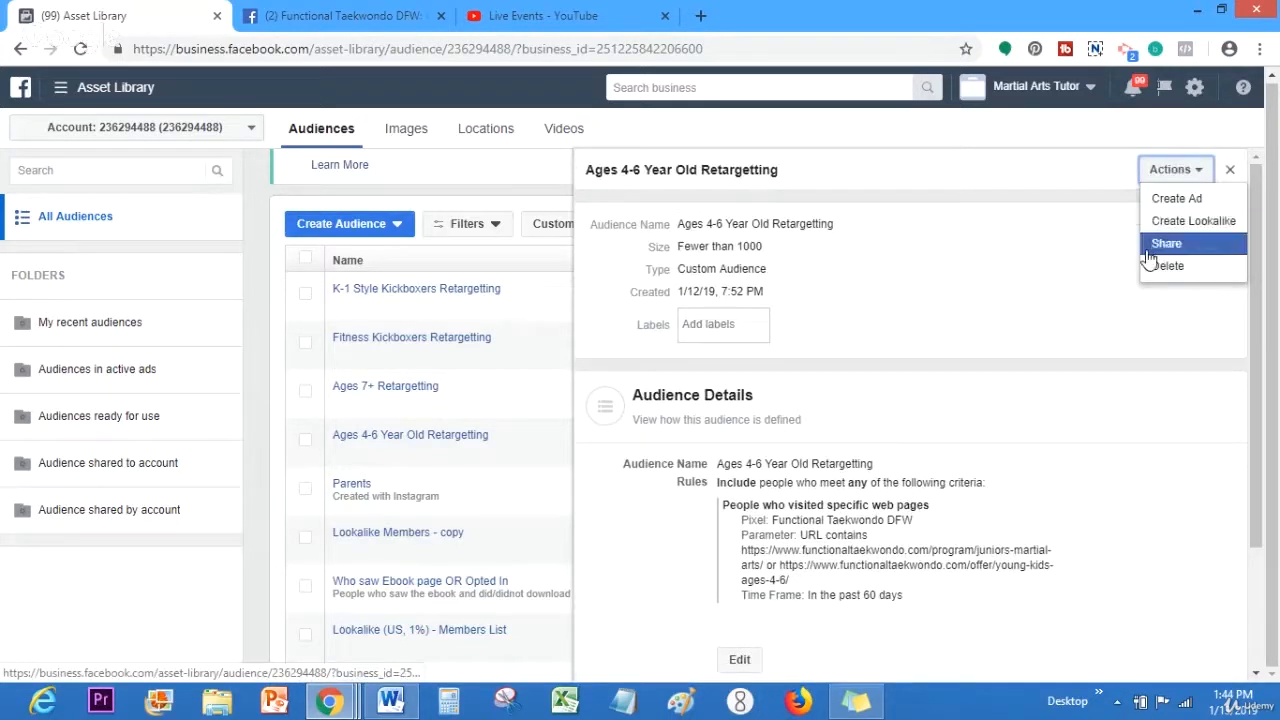
{"action": "left_click", "coordinate": [1036, 304]}
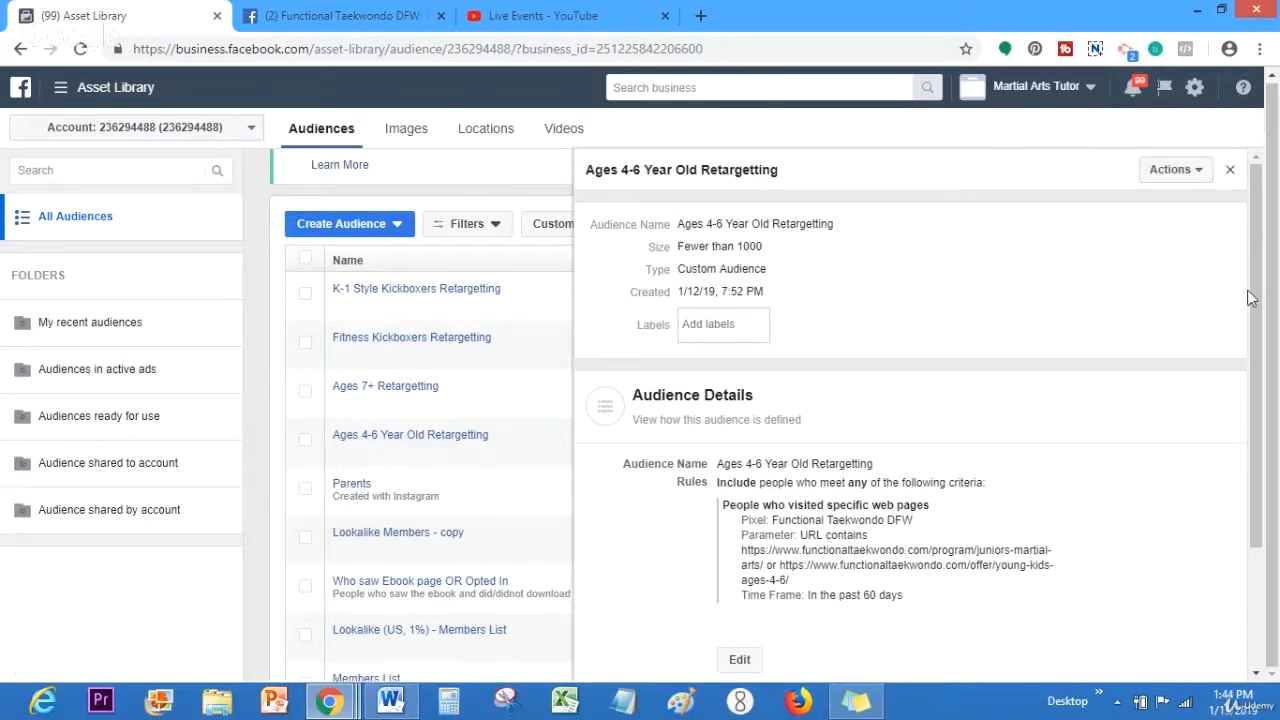
{"action": "scroll", "coordinate": [1250, 297], "scroll_direction": "down", "scroll_amount": 2}
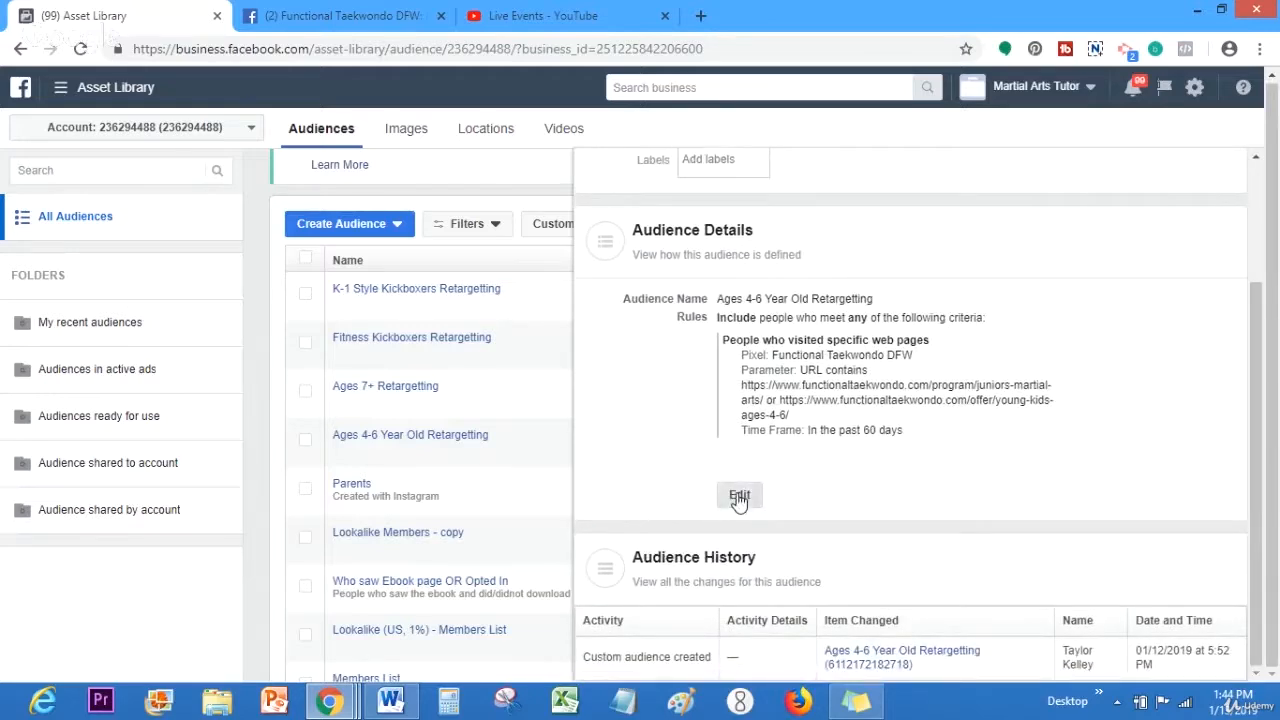
{"action": "left_click", "coordinate": [739, 497]}
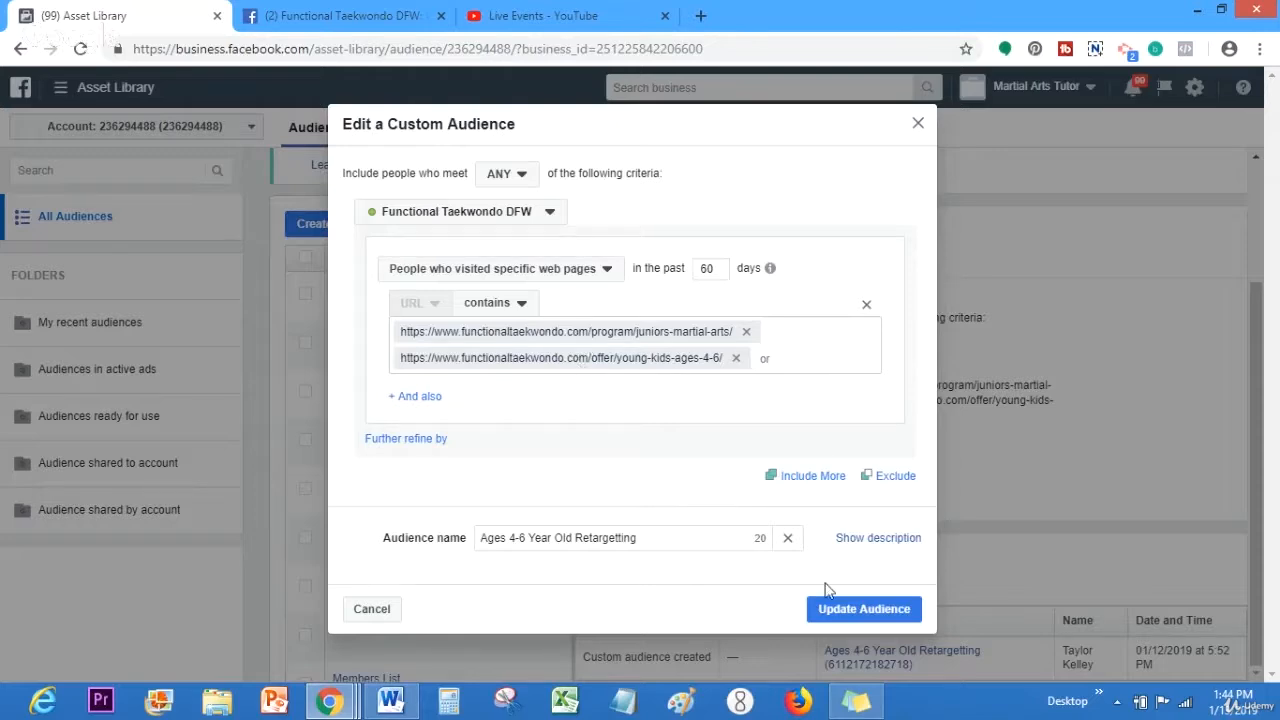
Step: Close the Ages 4-6 Year Old Retargetting audience without updating it and return to the full audience list
{"action": "left_click", "coordinate": [916, 126]}
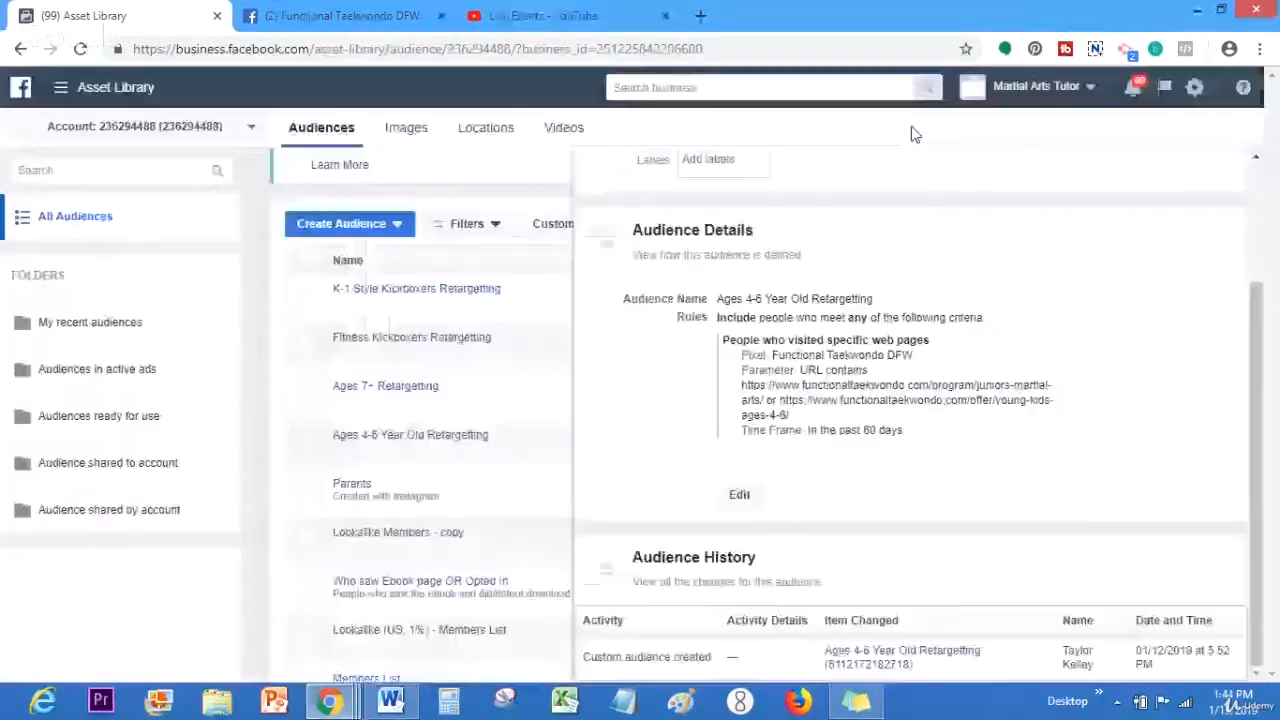
{"action": "scroll", "coordinate": [1260, 180], "scroll_direction": "up", "scroll_amount": 2}
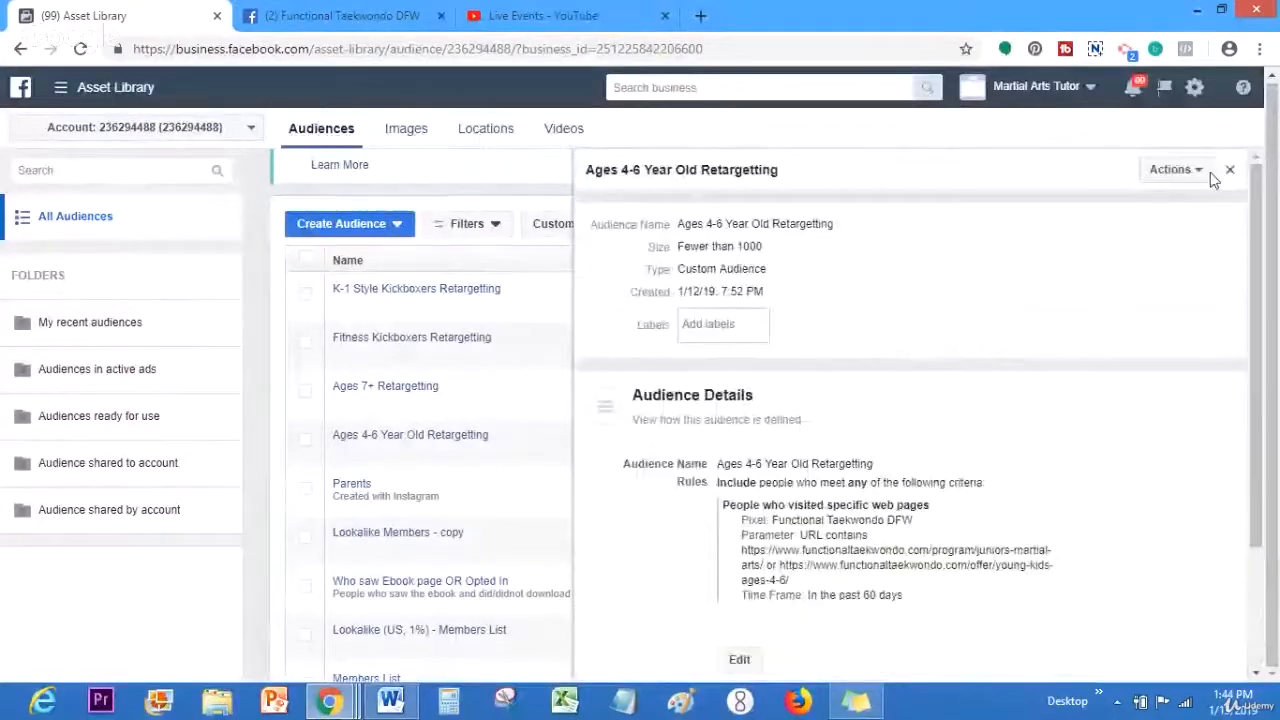
{"action": "left_click", "coordinate": [1230, 170]}
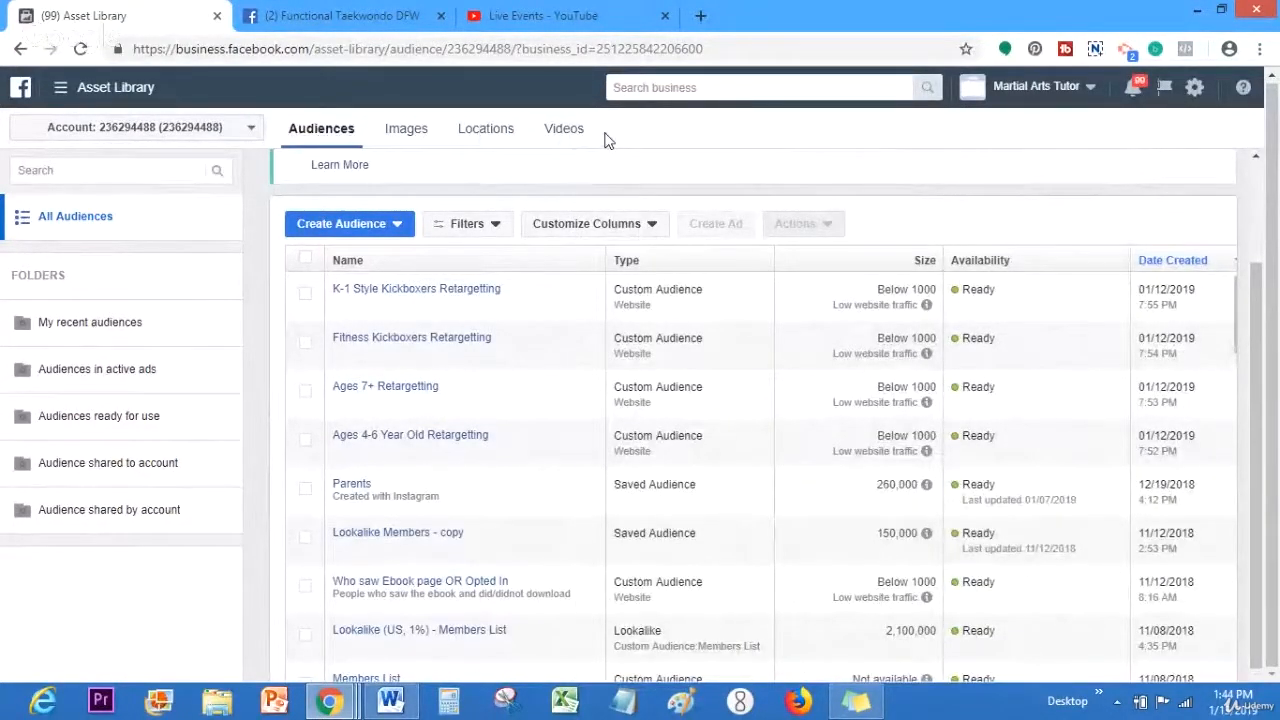
Step: Switch to the Word notes, review the Cold Traffic and Warm Traffic sections, and put the document away again
{"action": "left_click", "coordinate": [390, 700]}
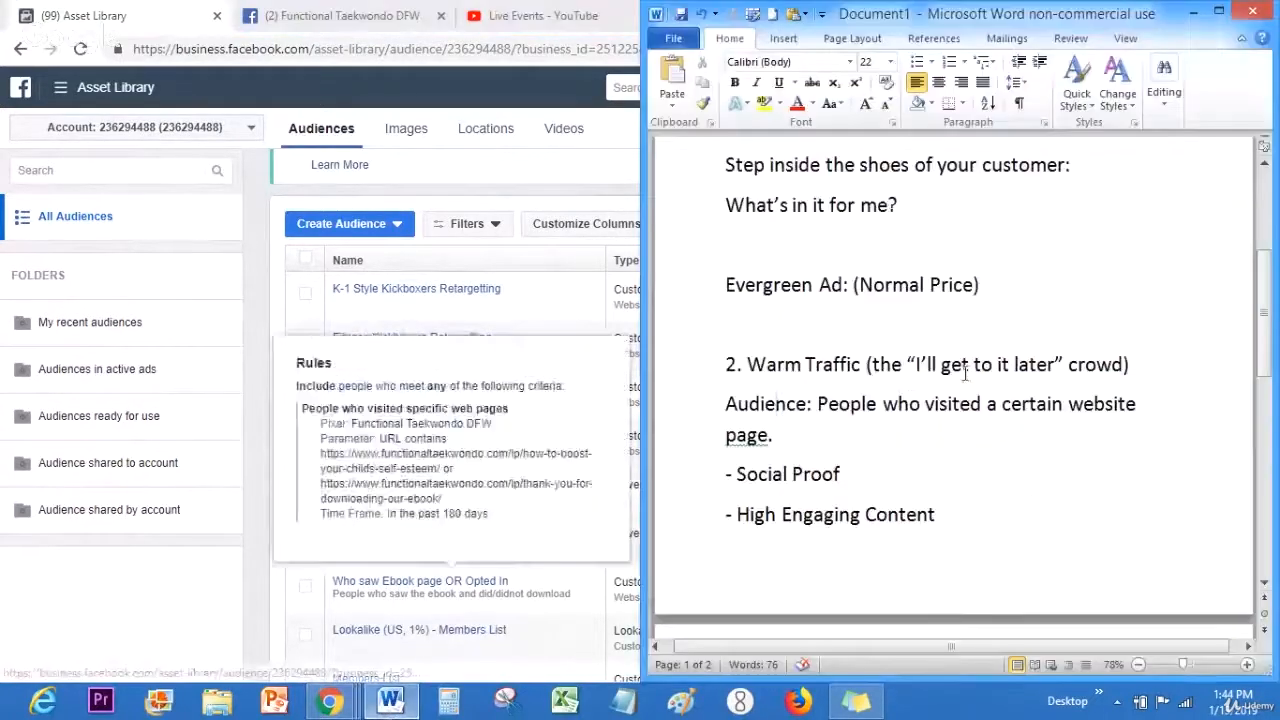
{"action": "scroll", "coordinate": [740, 405], "scroll_direction": "up", "scroll_amount": 5}
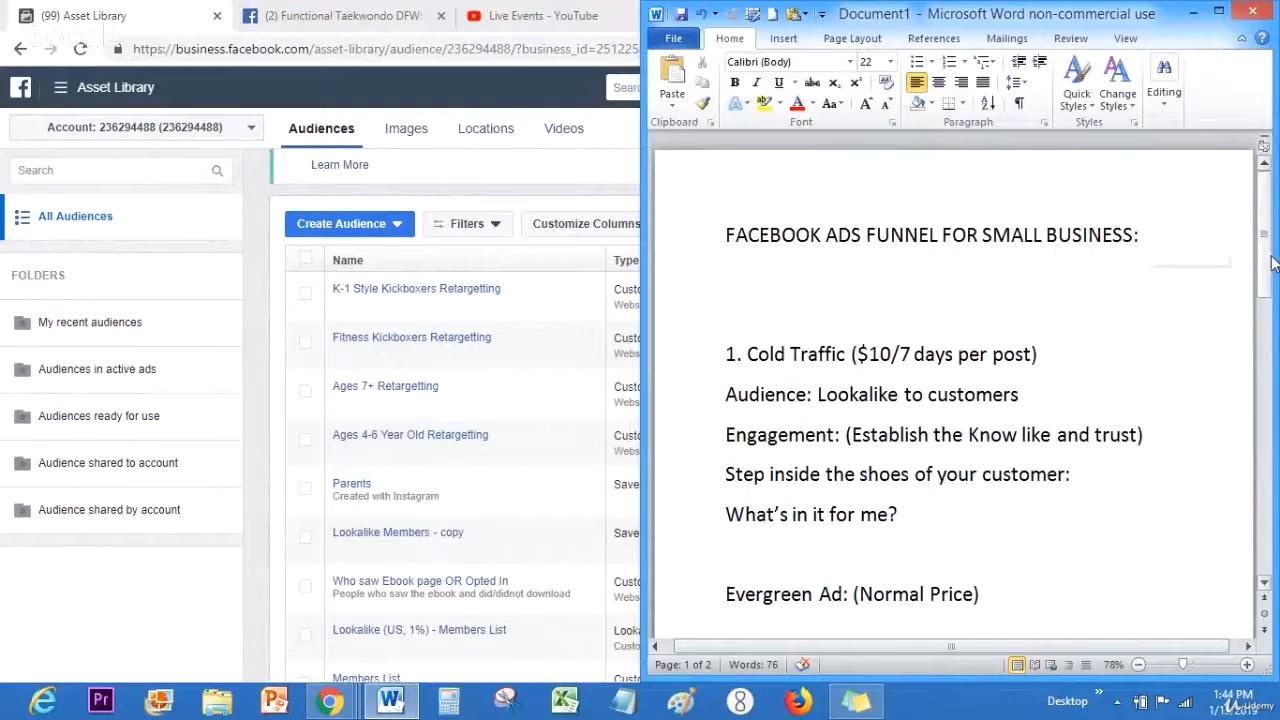
{"action": "scroll", "coordinate": [1100, 290], "scroll_direction": "down", "scroll_amount": 2}
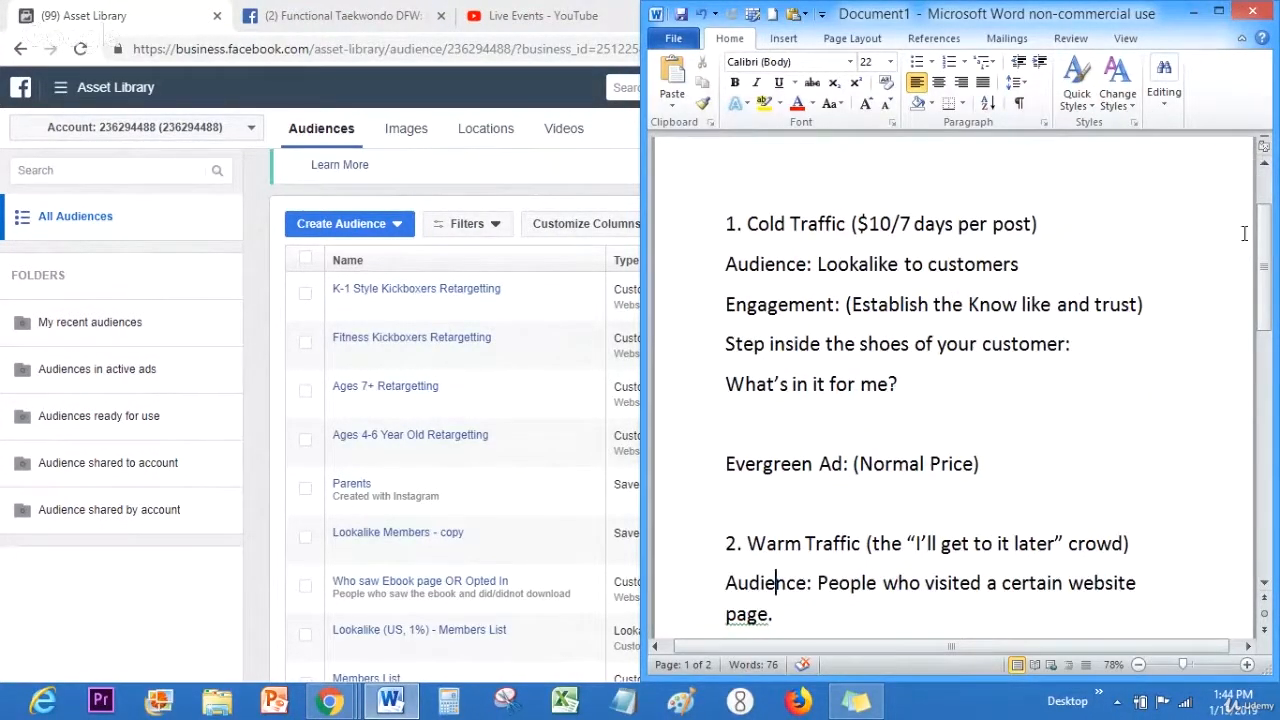
{"action": "left_click_drag", "start_coordinate": [1262, 252], "coordinate": [1262, 300]}
{"action": "left_click", "coordinate": [910, 437]}
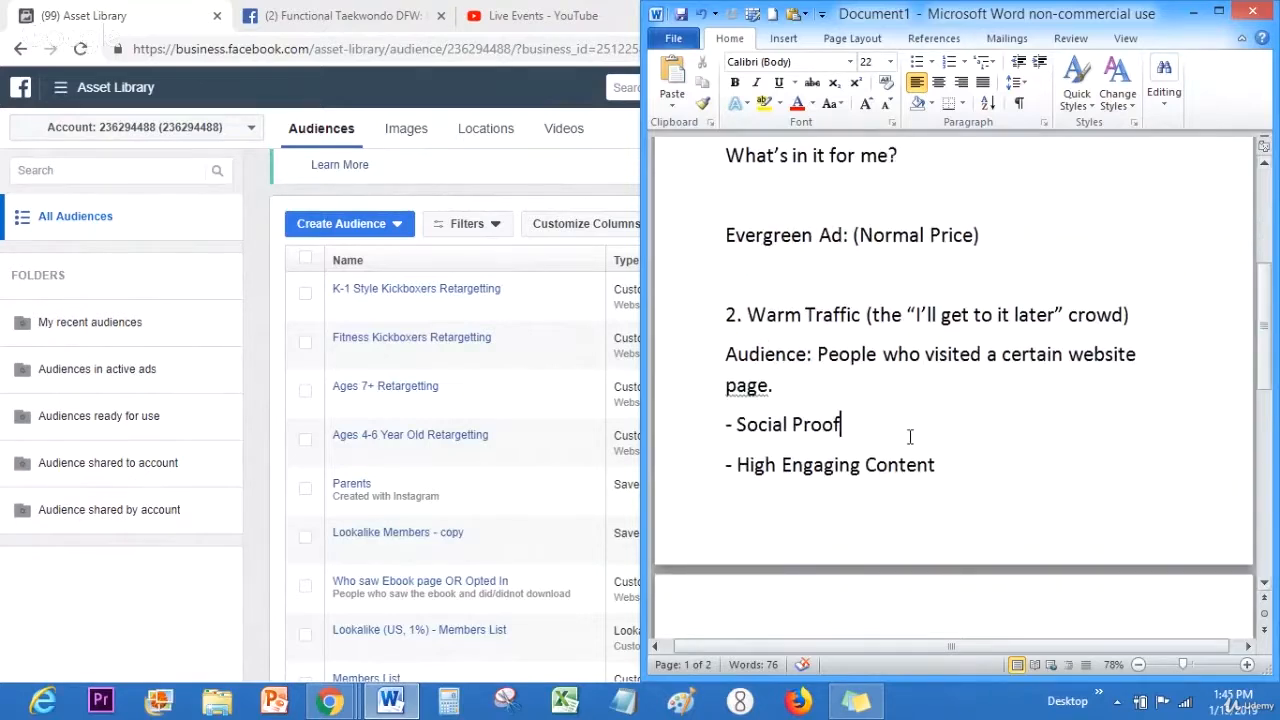
{"action": "left_click", "coordinate": [941, 455]}
{"action": "left_click", "coordinate": [846, 390]}
{"action": "left_click", "coordinate": [1190, 12]}
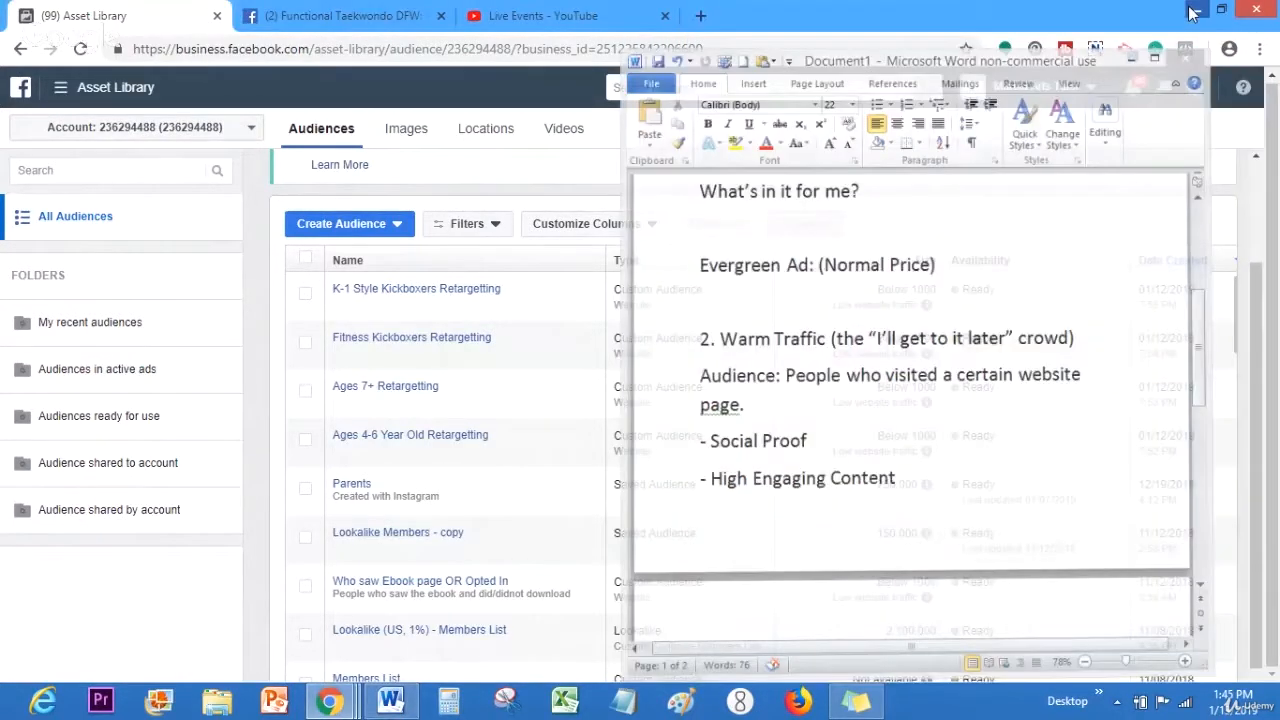
Step: Go to Ads Manager in Chrome and open the Ages 4-6 Retargetting campaign for editing
{"action": "left_click", "coordinate": [60, 87]}
{"action": "left_click", "coordinate": [73, 256]}
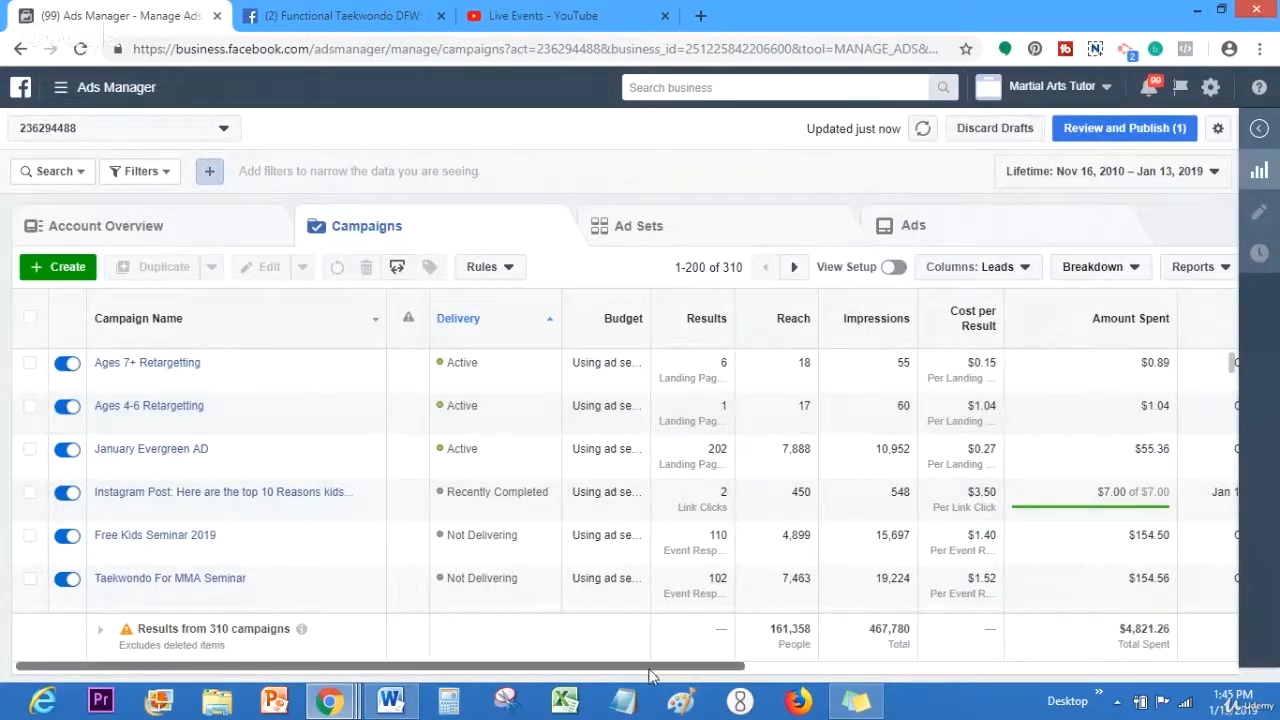
{"action": "left_click_drag", "start_coordinate": [668, 663], "coordinate": [762, 614]}
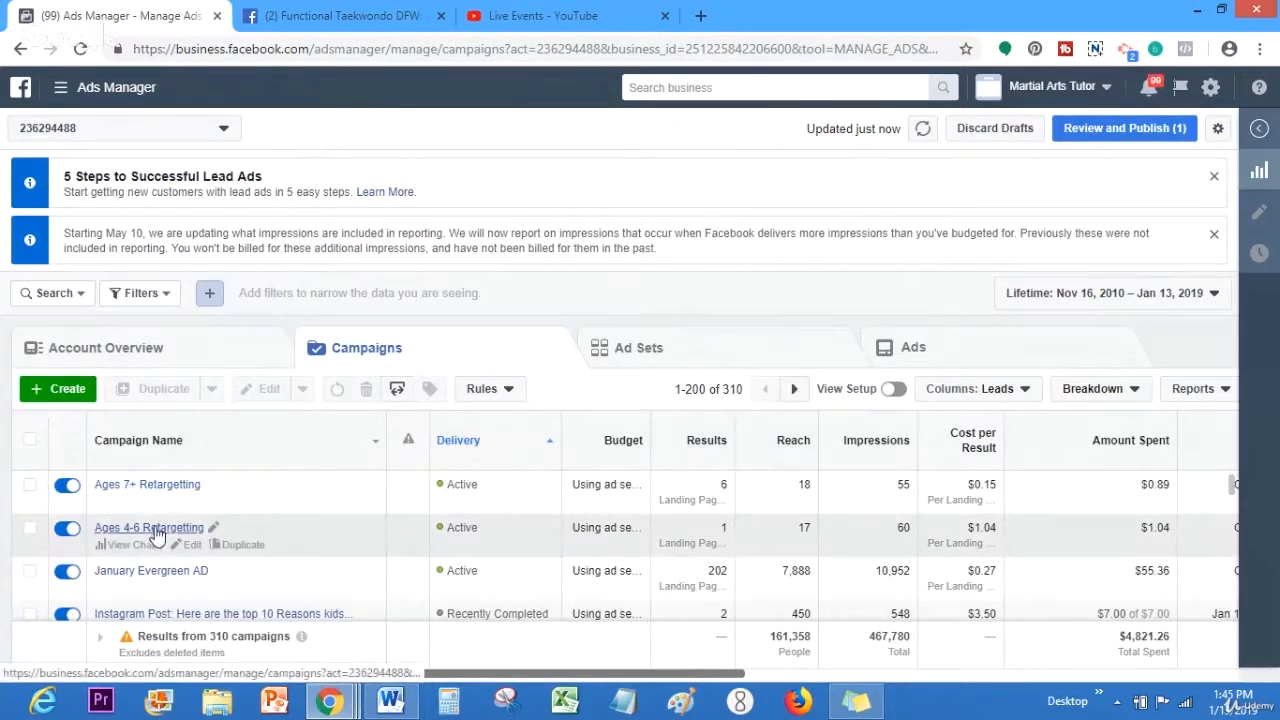
{"action": "left_click", "coordinate": [188, 545]}
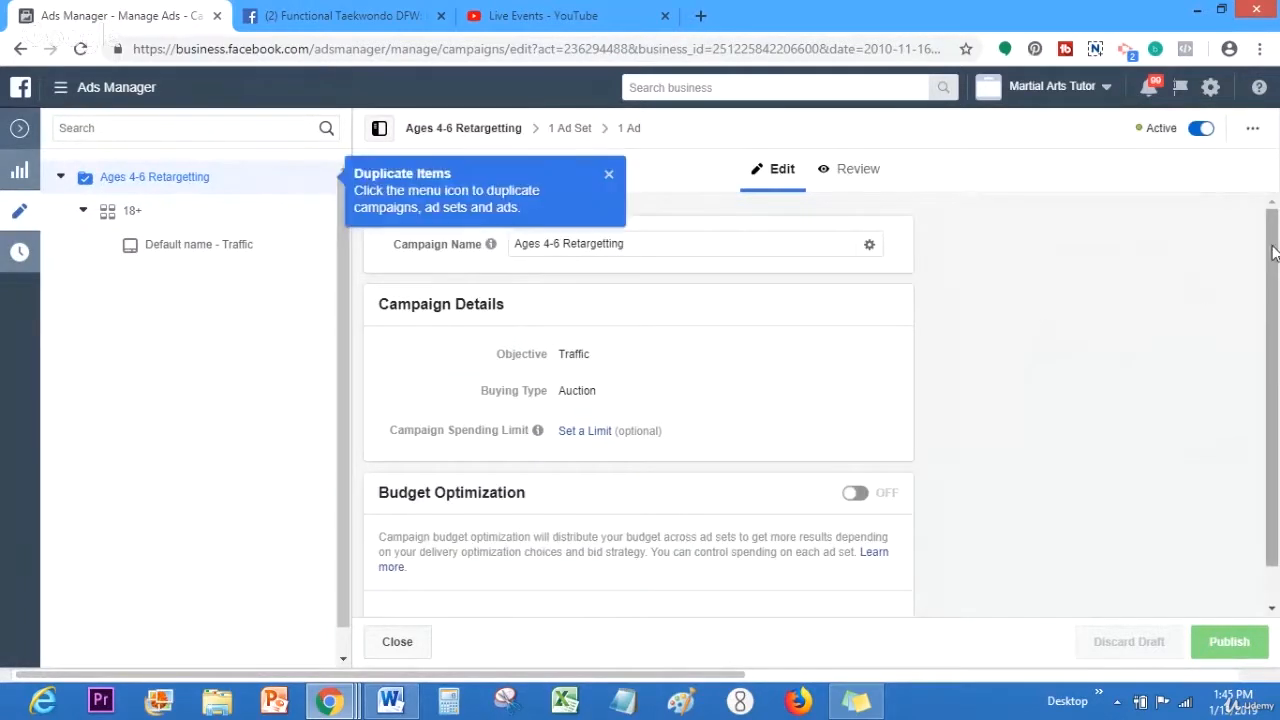
Step: Look over the campaign details and its 18+ ad set, ending on the Default name - Traffic ad with the Duplicate Items tip dismissed
{"action": "left_click_drag", "start_coordinate": [1273, 253], "coordinate": [1276, 387]}
{"action": "scroll", "coordinate": [1276, 365], "scroll_direction": "up", "scroll_amount": 1}
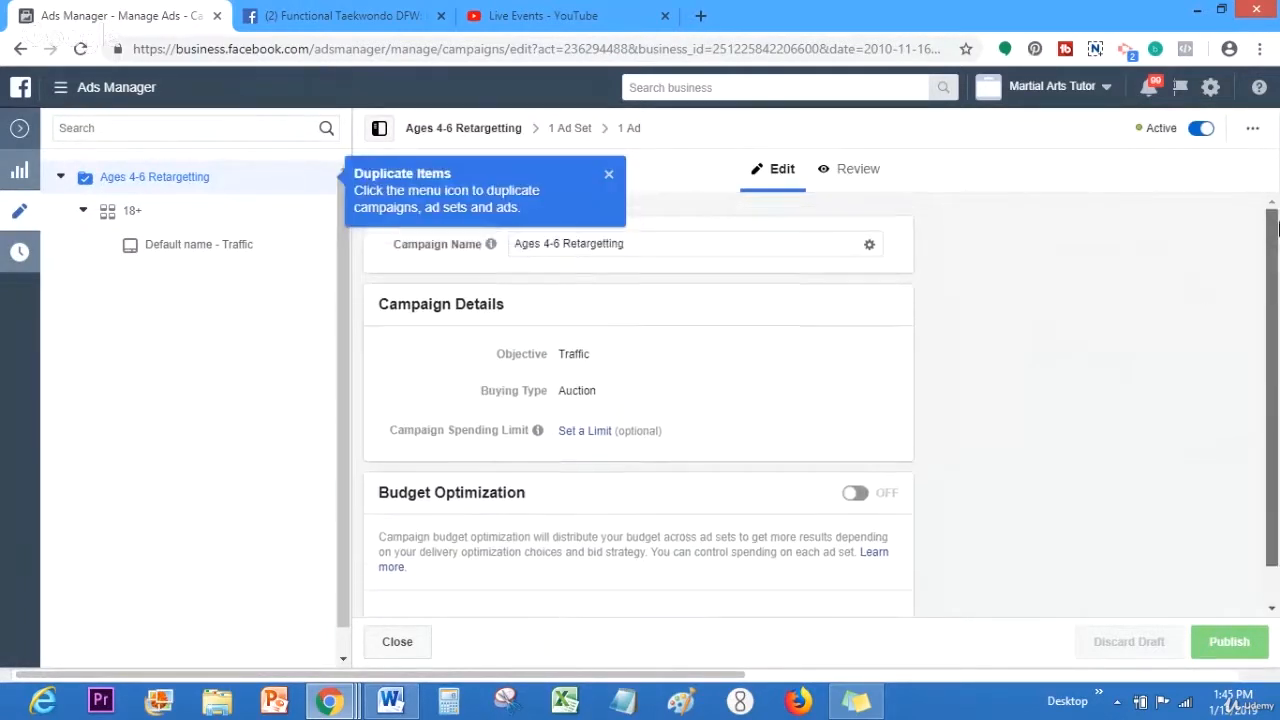
{"action": "left_click", "coordinate": [172, 214]}
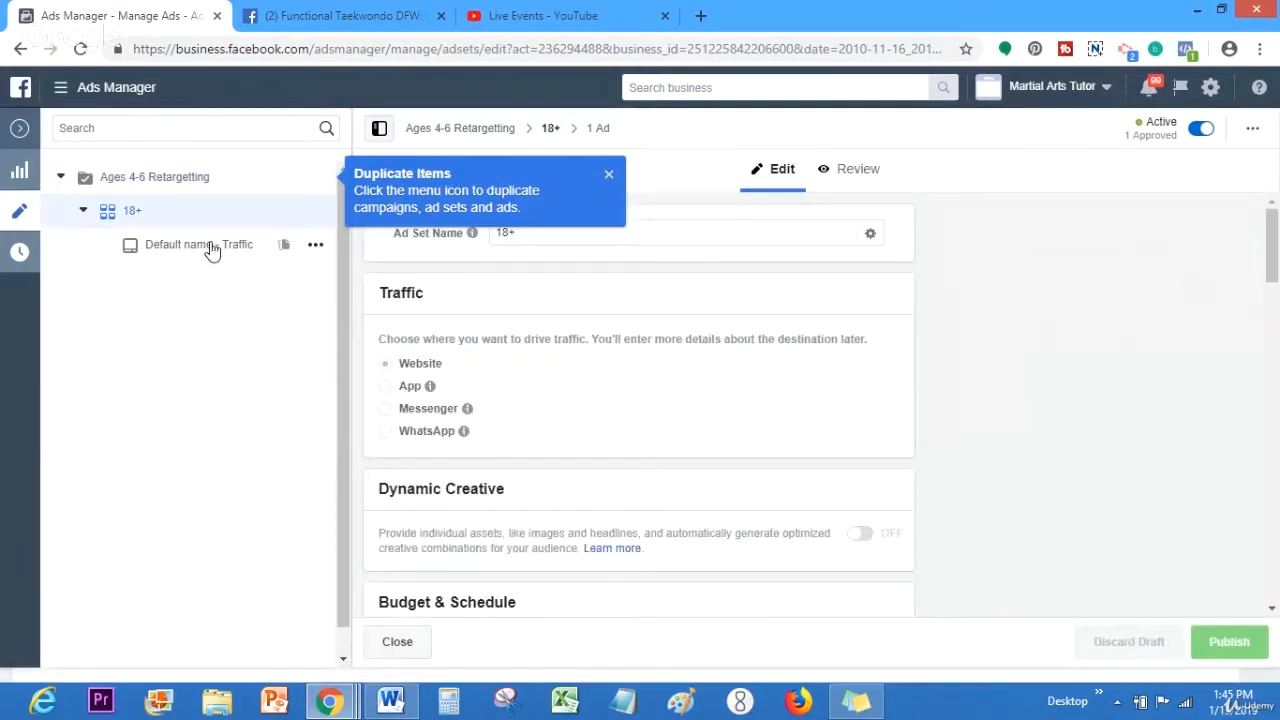
{"action": "left_click", "coordinate": [212, 250]}
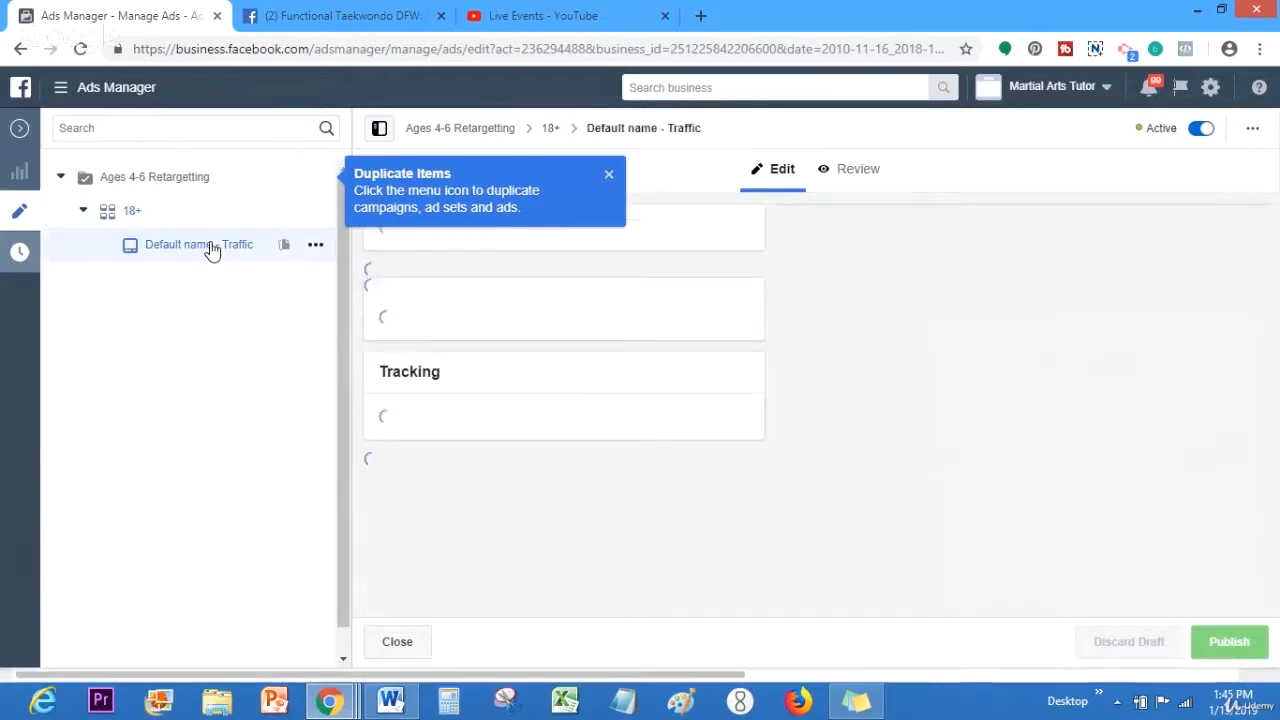
{"action": "left_click", "coordinate": [610, 180]}
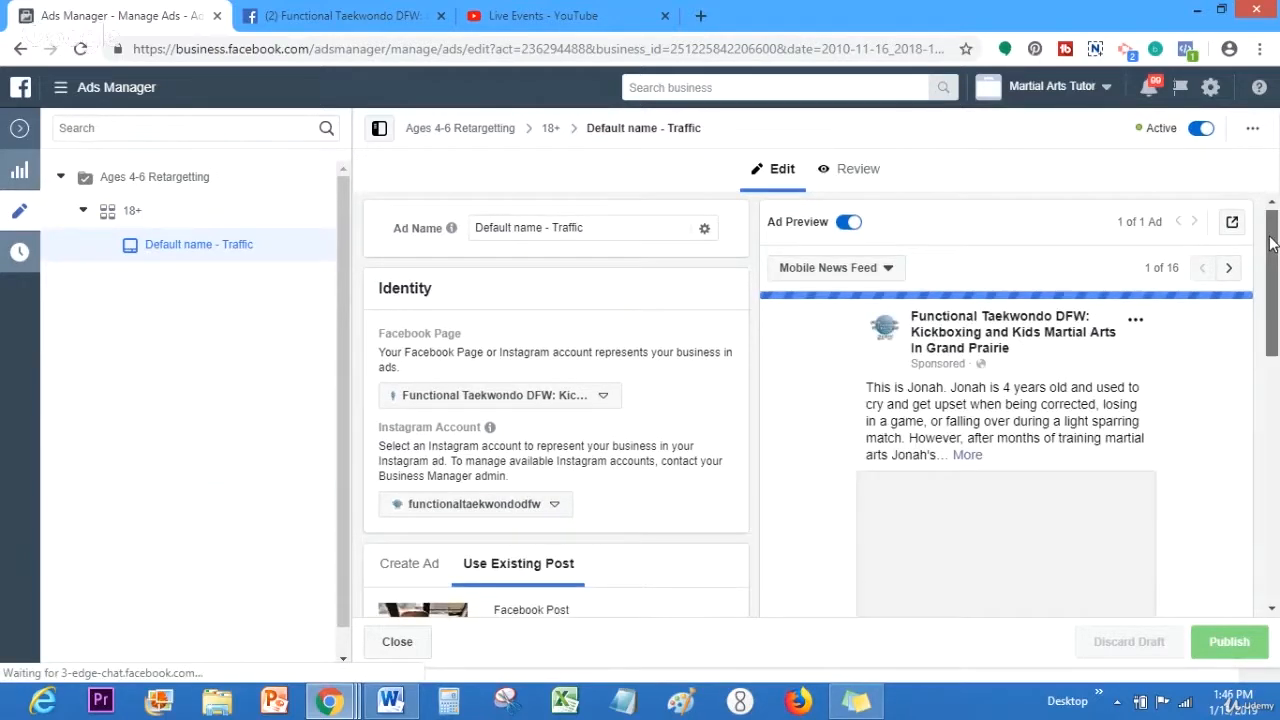
Step: Examine the existing Facebook post used by the retargeting ad, including its preview text, photo and engagement
{"action": "left_click_drag", "start_coordinate": [1272, 244], "coordinate": [1240, 447]}
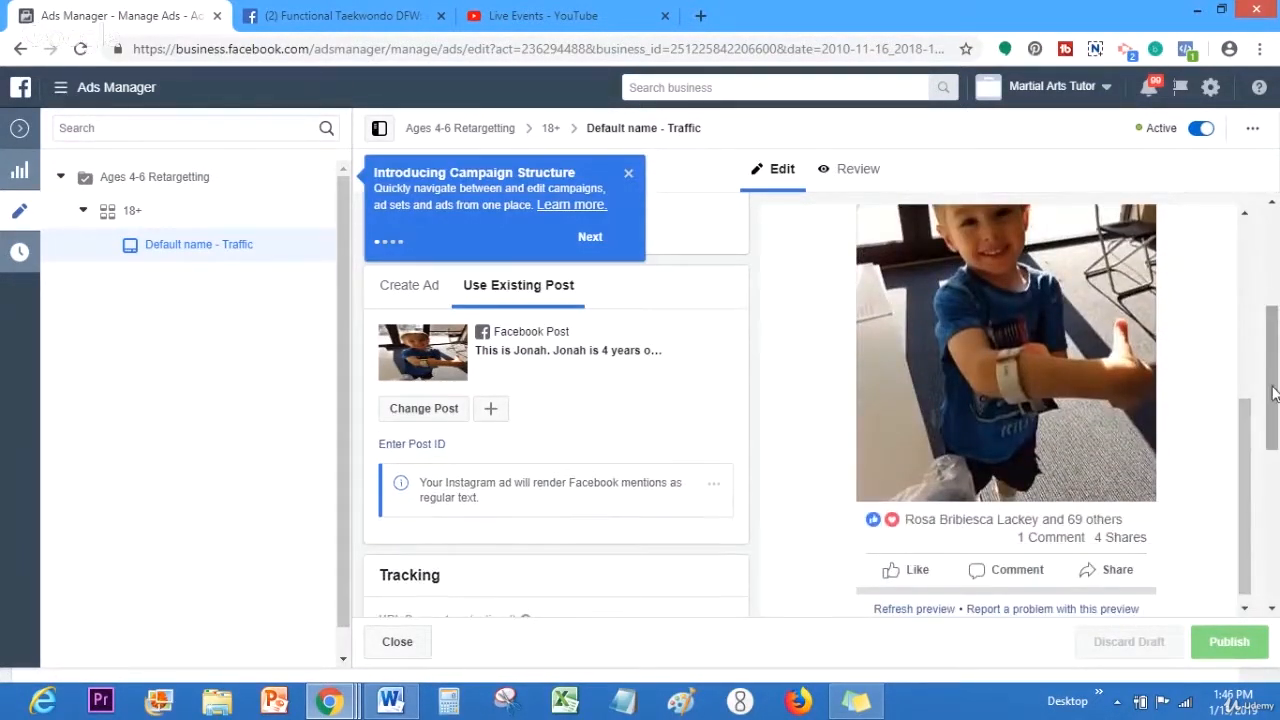
{"action": "left_click_drag", "start_coordinate": [1274, 319], "coordinate": [1275, 235]}
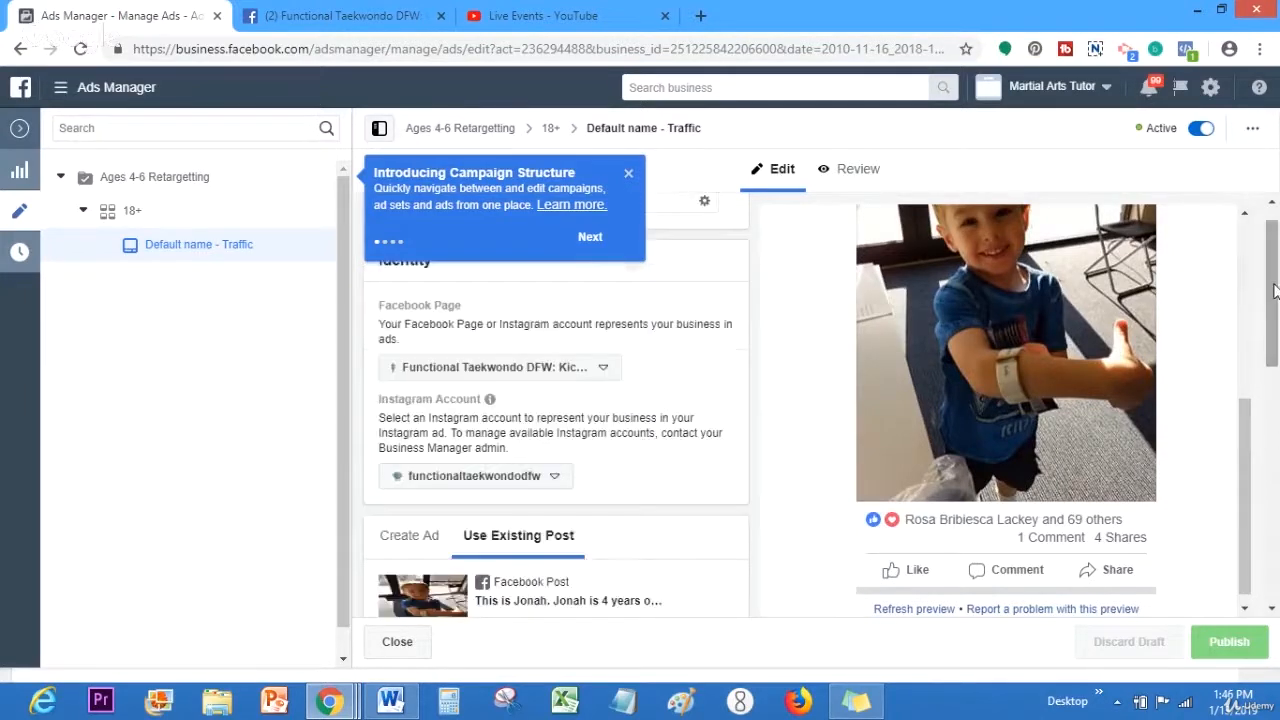
{"action": "left_click", "coordinate": [1245, 215]}
{"action": "left_click", "coordinate": [1246, 216]}
{"action": "left_click", "coordinate": [1246, 216]}
{"action": "left_click", "coordinate": [1246, 216]}
{"action": "left_click", "coordinate": [1246, 216]}
{"action": "left_click", "coordinate": [1246, 216]}
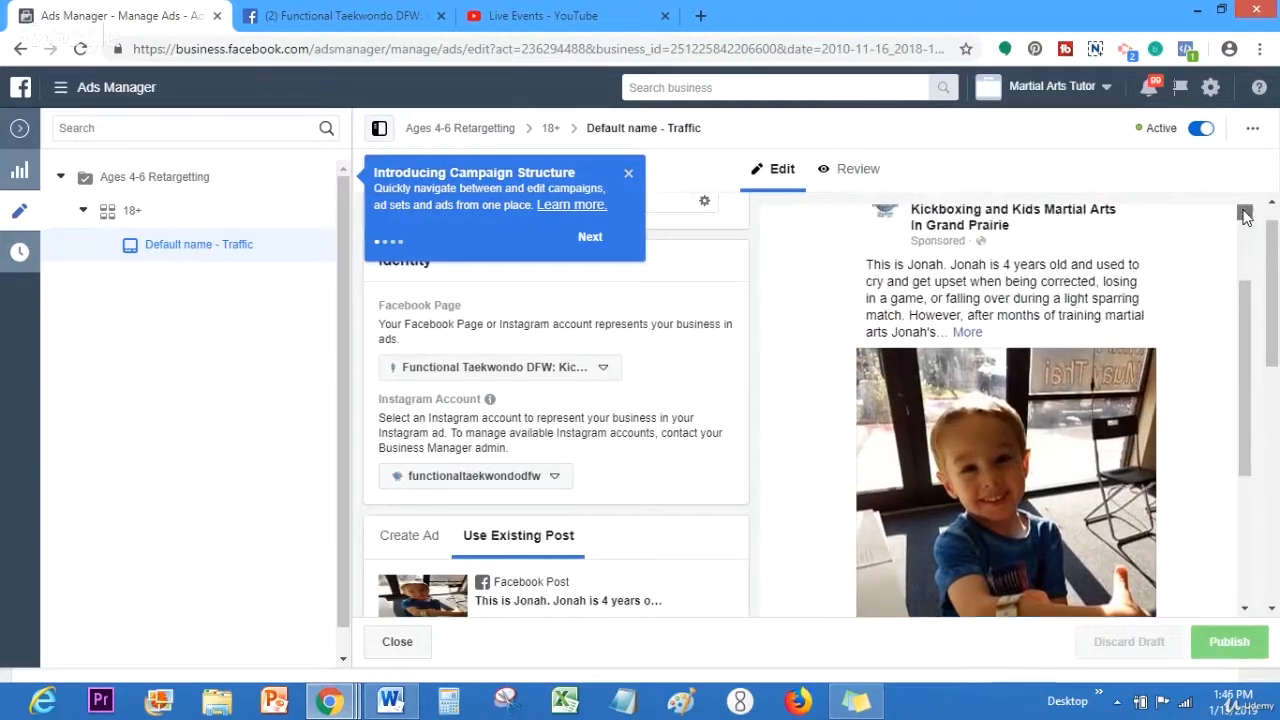
{"action": "left_click", "coordinate": [1246, 216]}
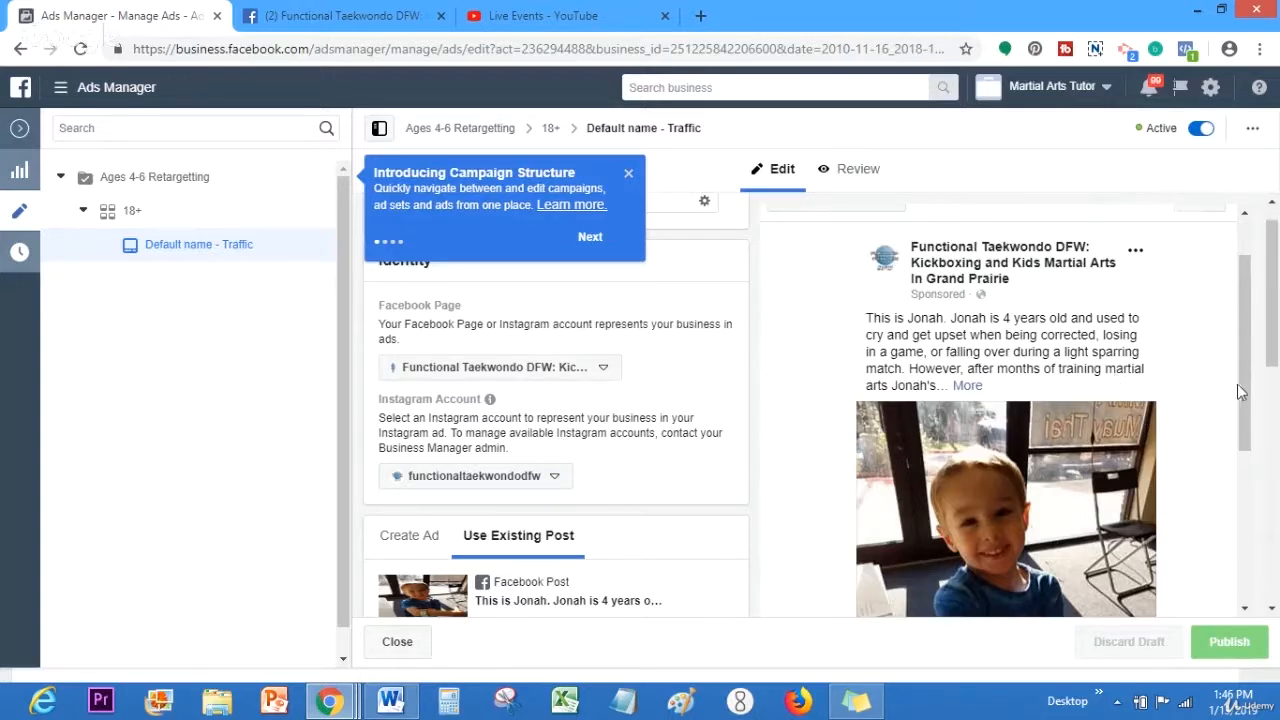
Step: Leave the ad editor without publishing anything and return to the list of campaigns
{"action": "left_click", "coordinate": [20, 129]}
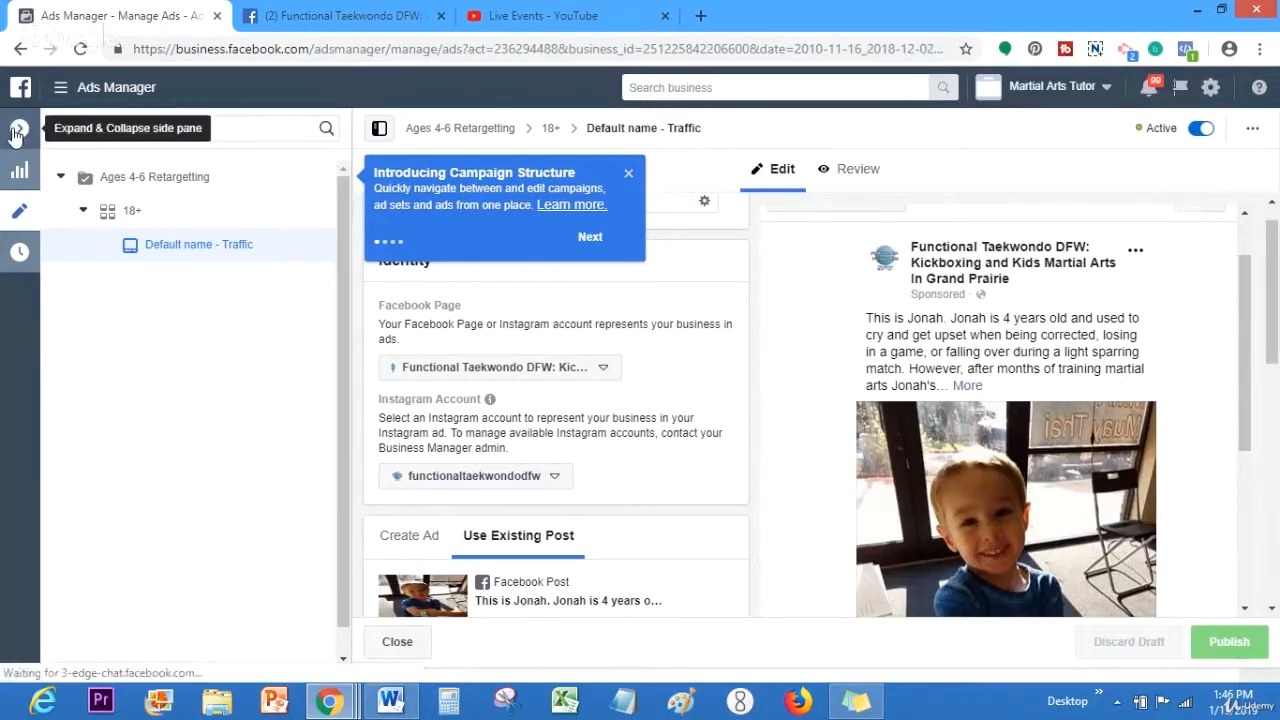
{"action": "mouse_move", "coordinate": [72, 95]}
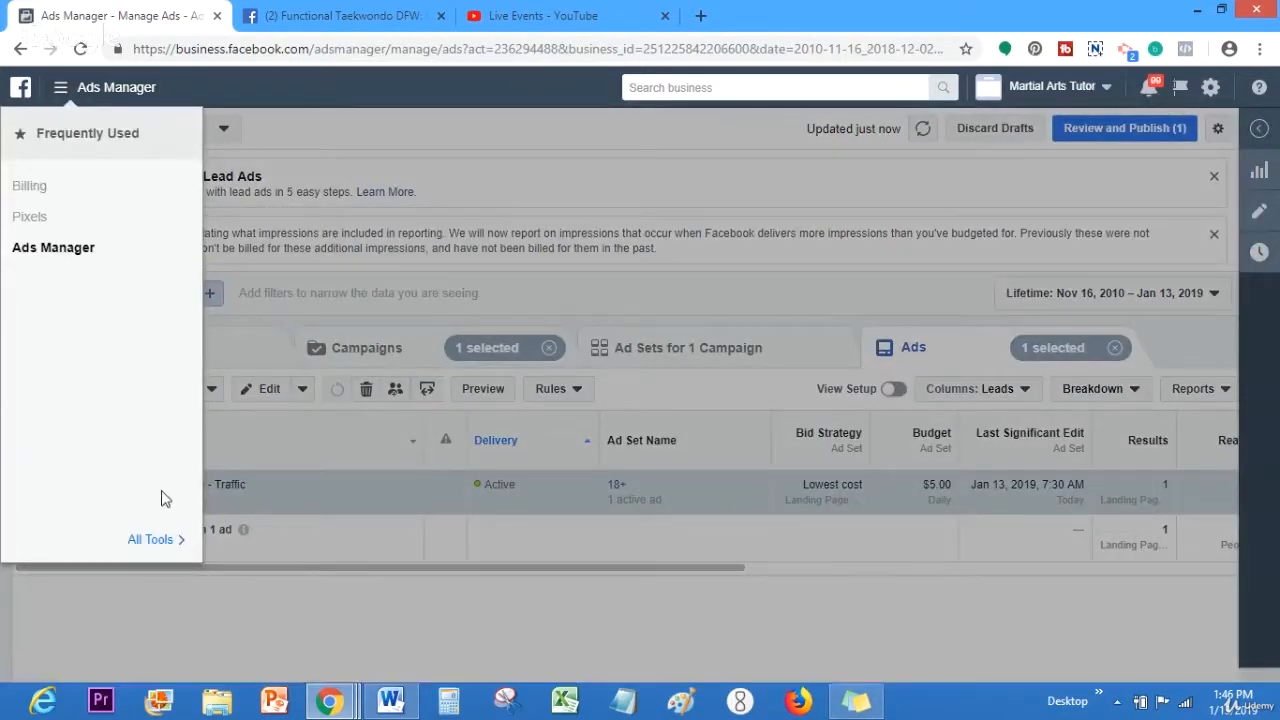
{"action": "mouse_move", "coordinate": [153, 539]}
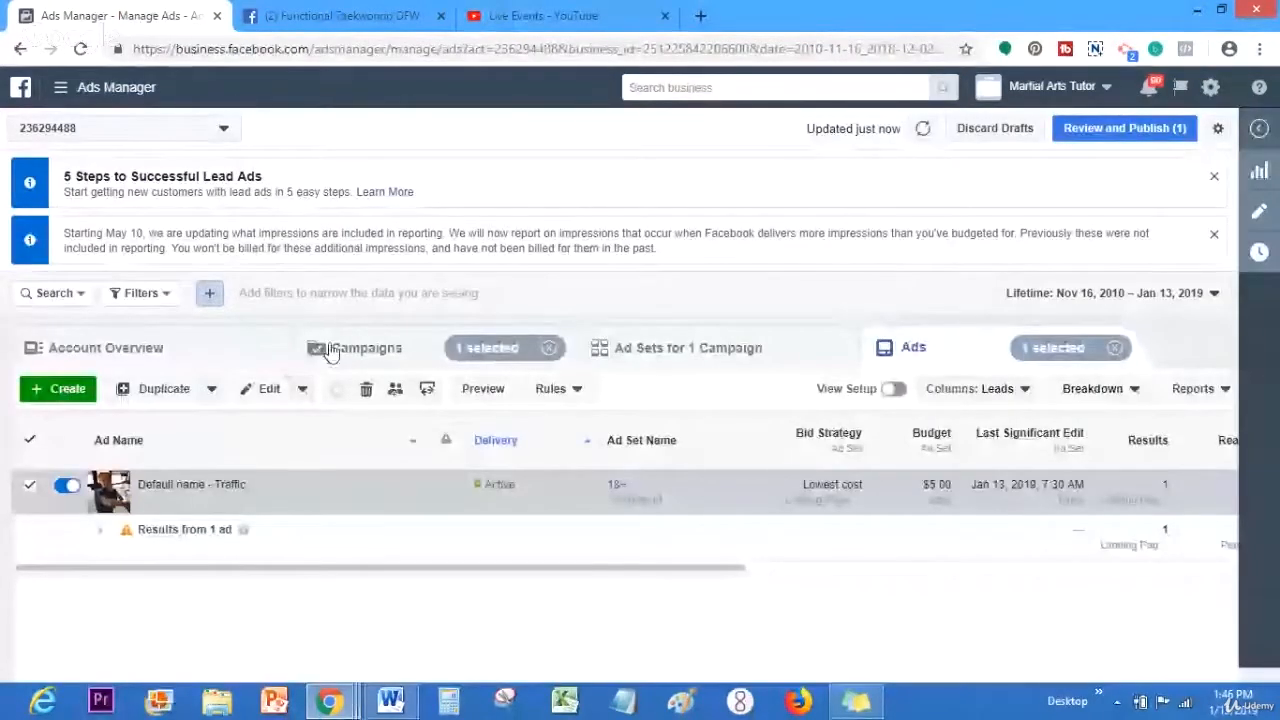
{"action": "left_click", "coordinate": [331, 350]}
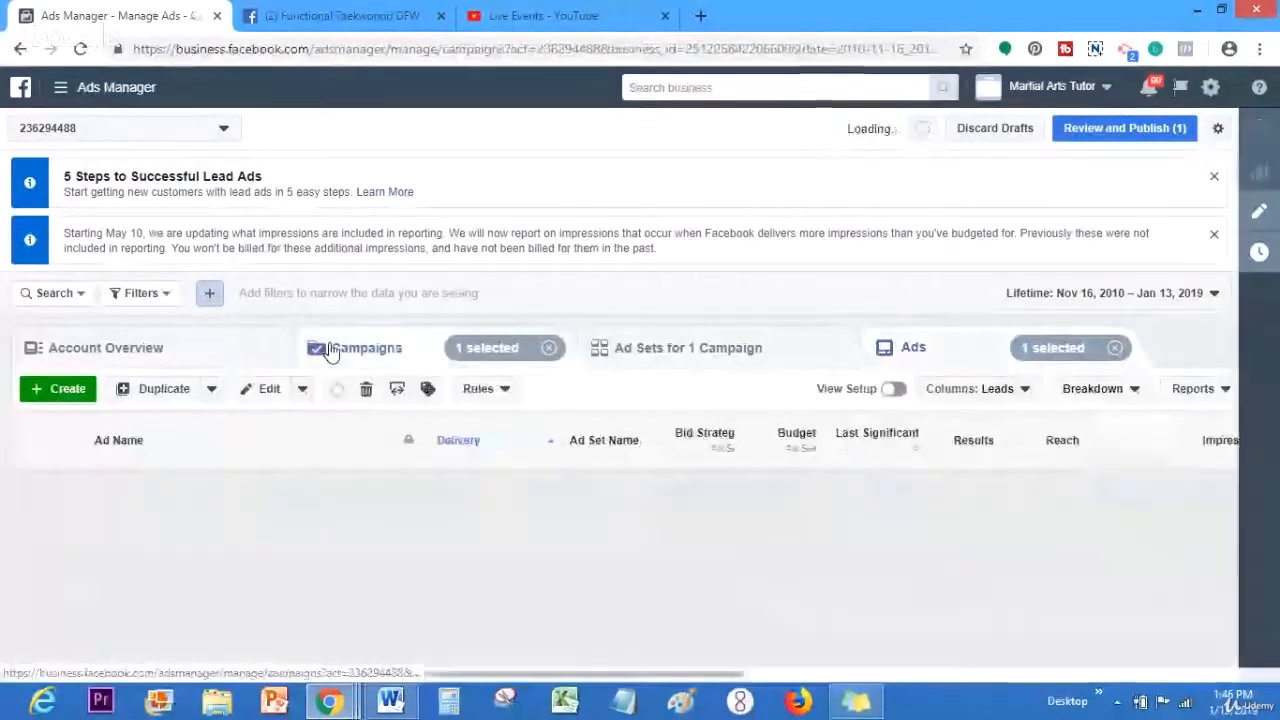
Step: Start a new campaign from scratch instead of the saved draft, choose the Traffic objective and continue to the ad set
{"action": "left_click", "coordinate": [68, 392]}
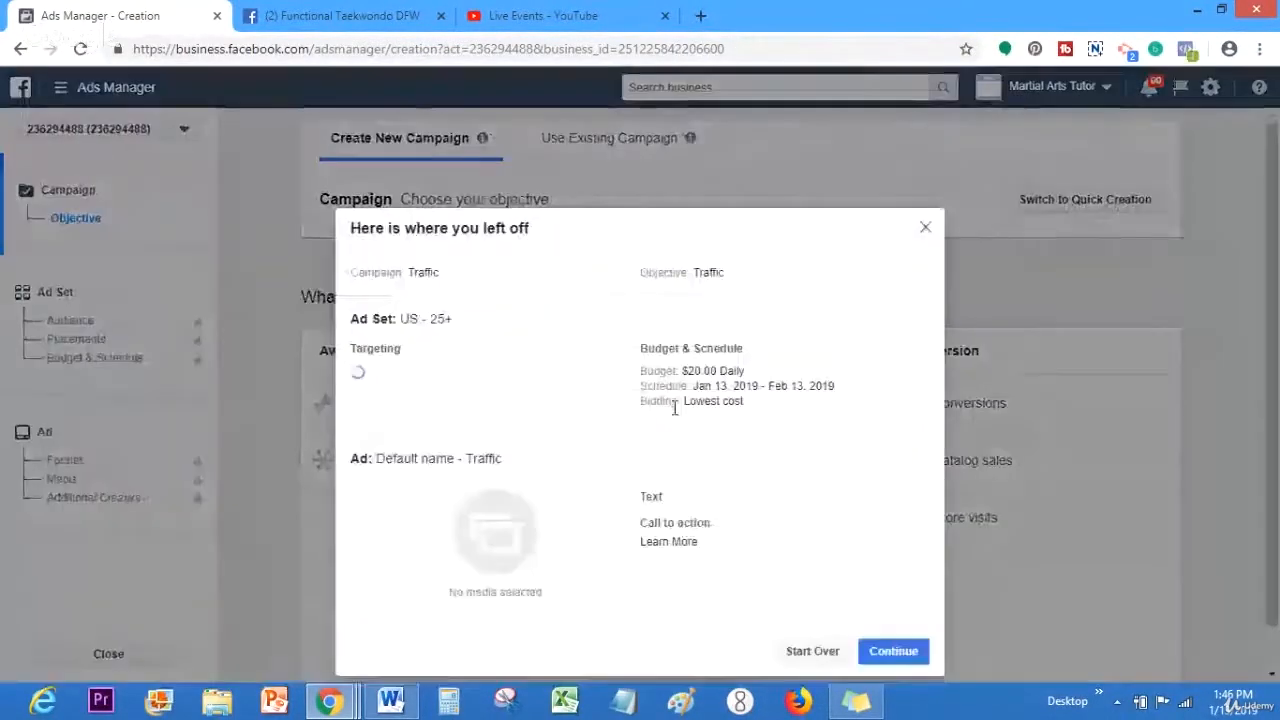
{"action": "left_click", "coordinate": [812, 651]}
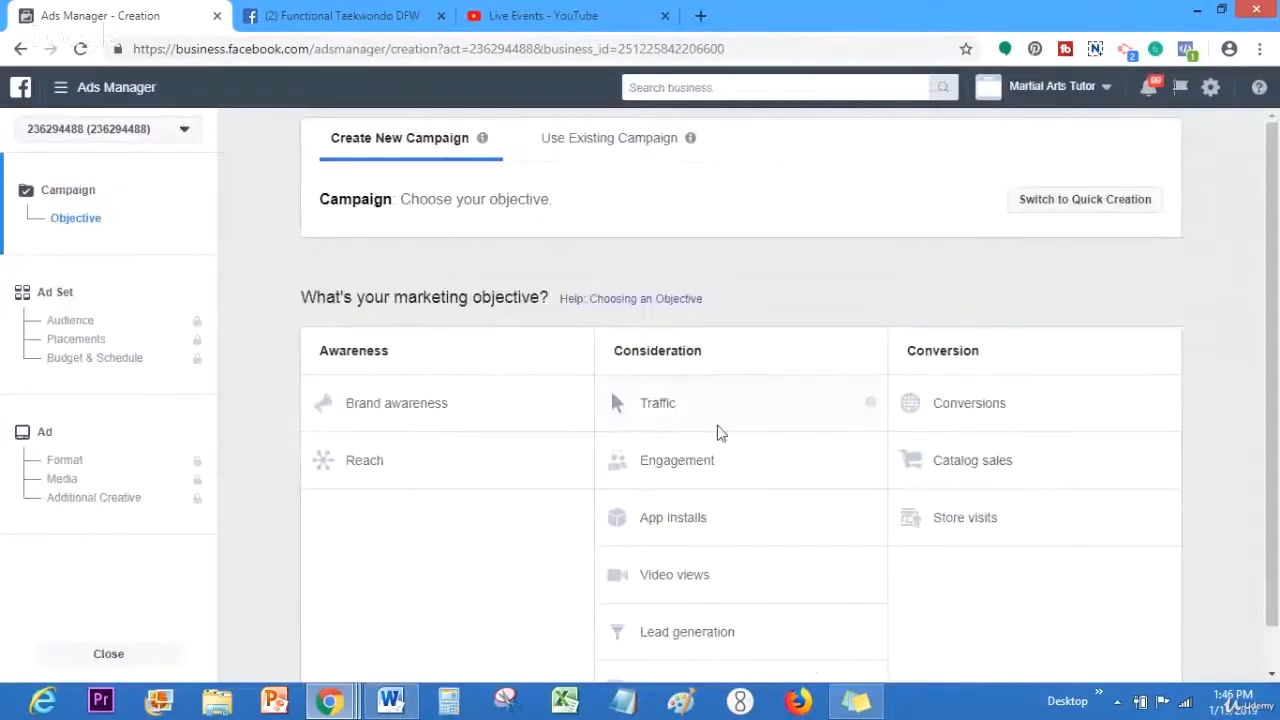
{"action": "left_click", "coordinate": [680, 403]}
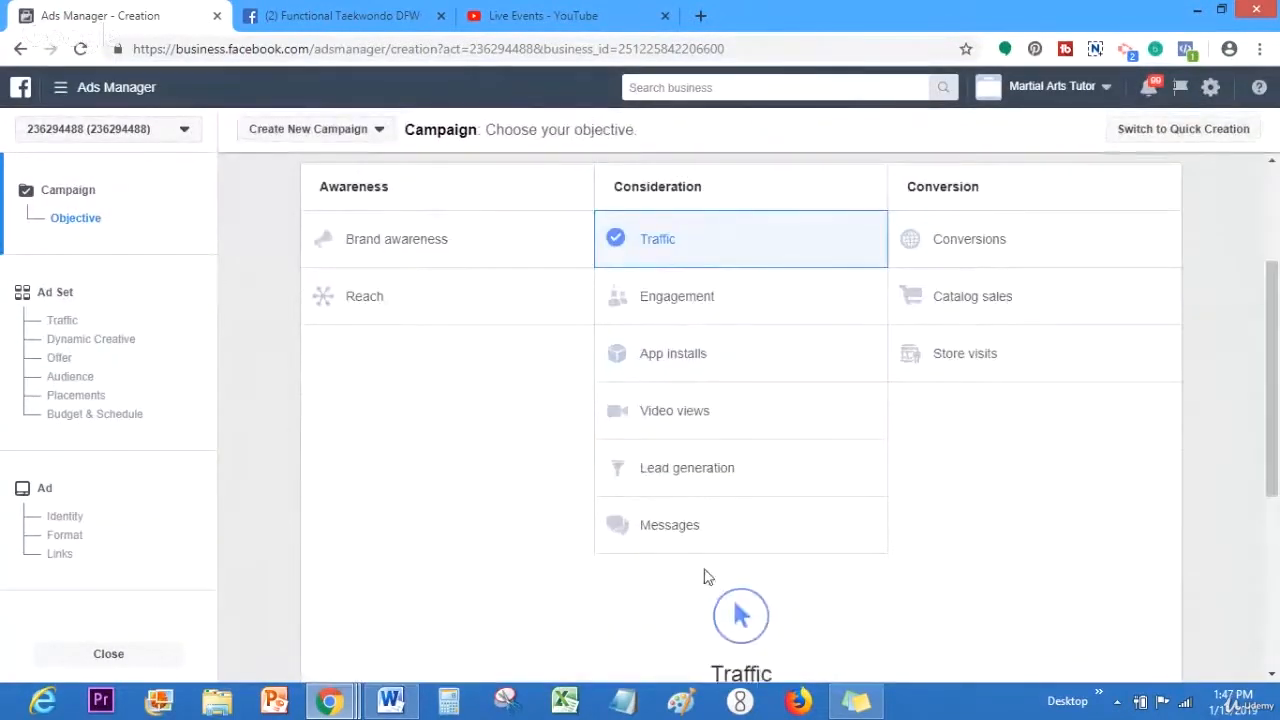
{"action": "scroll", "coordinate": [790, 580], "scroll_direction": "down", "scroll_amount": 3}
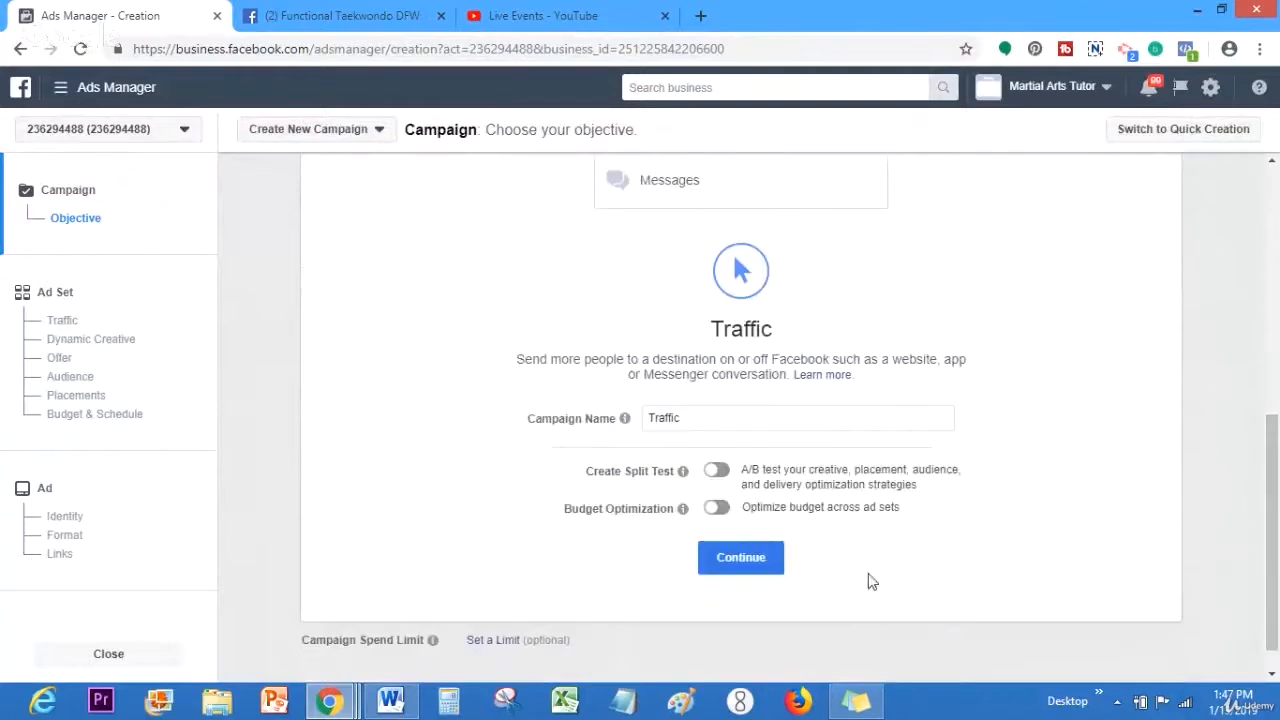
{"action": "left_click", "coordinate": [737, 557]}
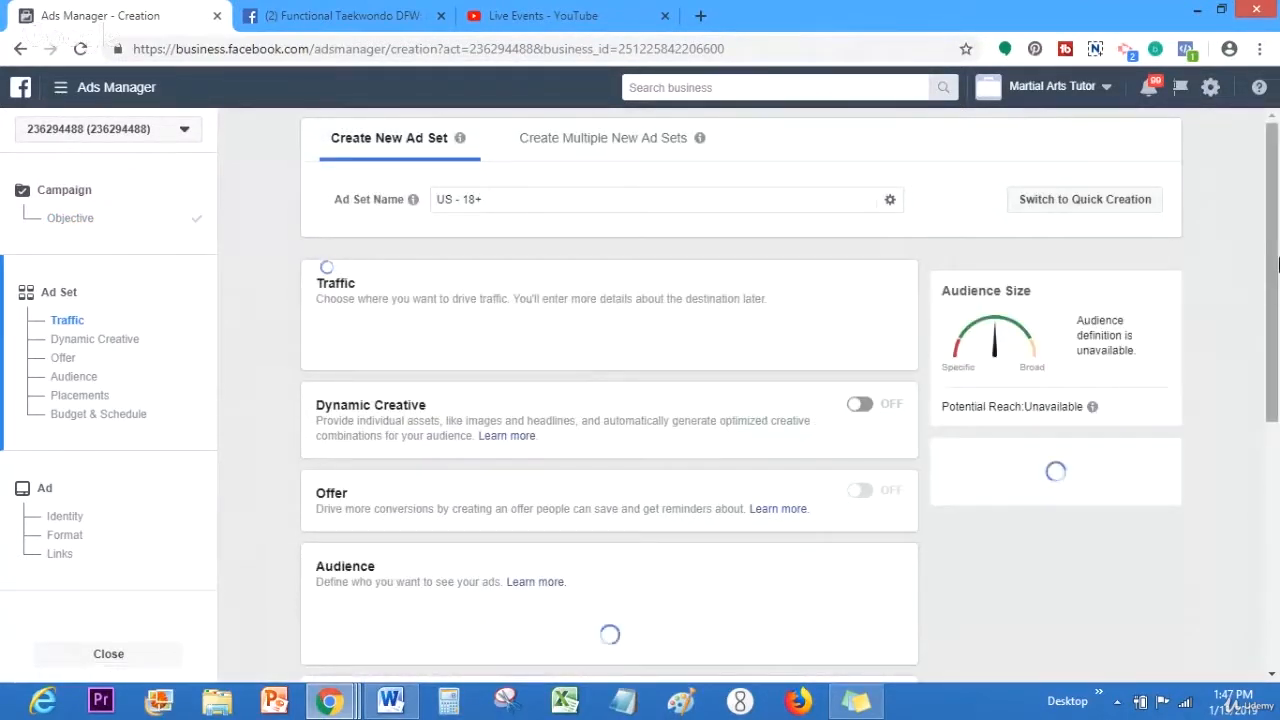
Step: Add the Fitness Kickboxers Retargetting audience to the new ad set's custom audiences
{"action": "left_click_drag", "start_coordinate": [1277, 234], "coordinate": [1276, 265]}
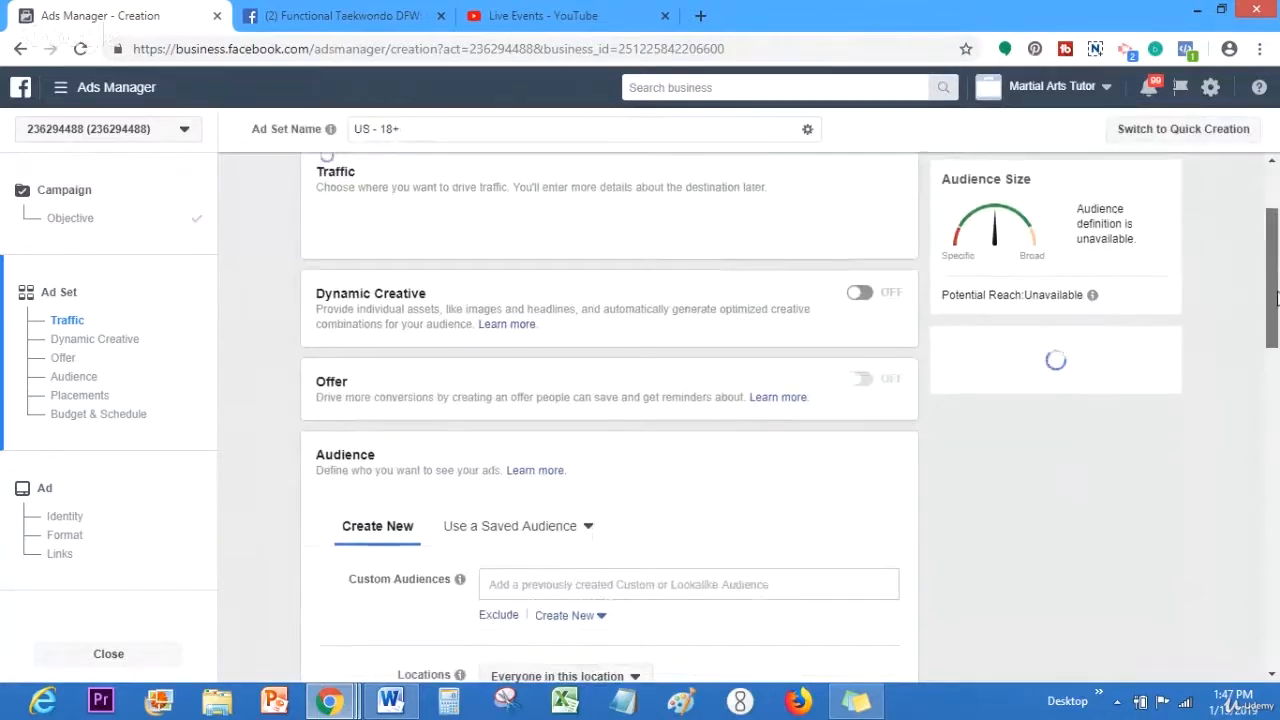
{"action": "scroll", "coordinate": [558, 510], "scroll_direction": "down", "scroll_amount": 1}
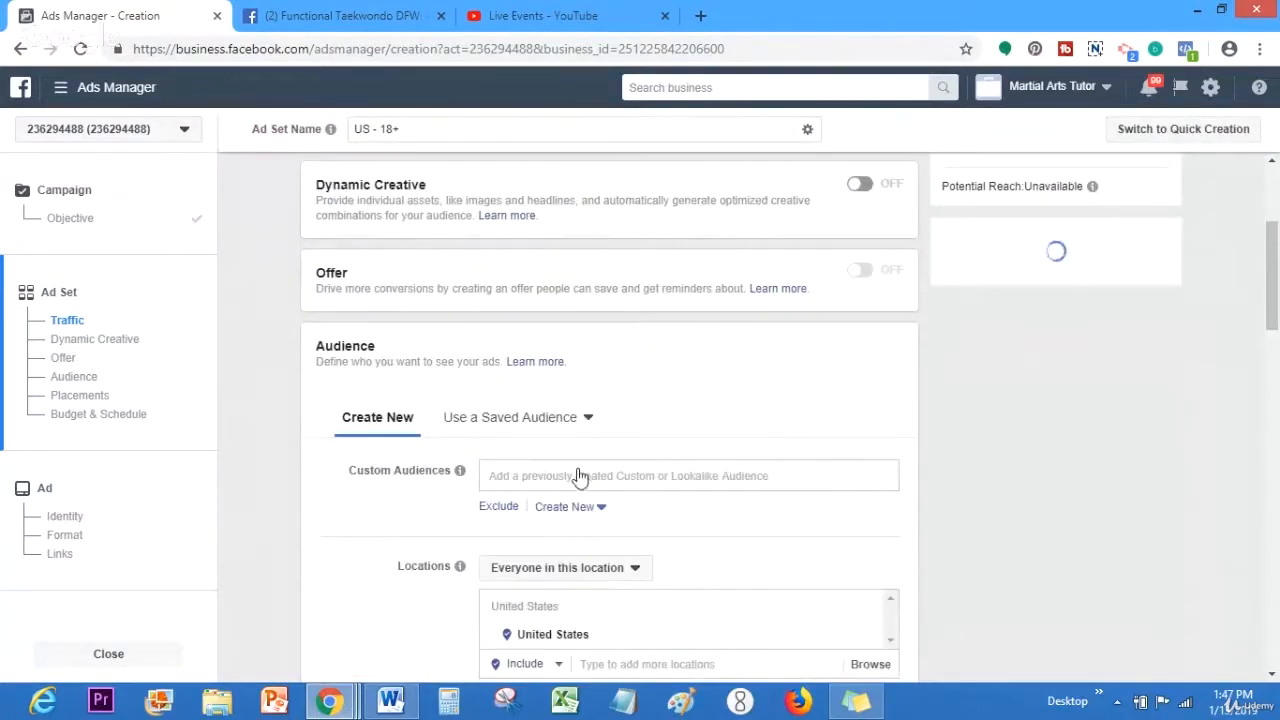
{"action": "left_click", "coordinate": [577, 474]}
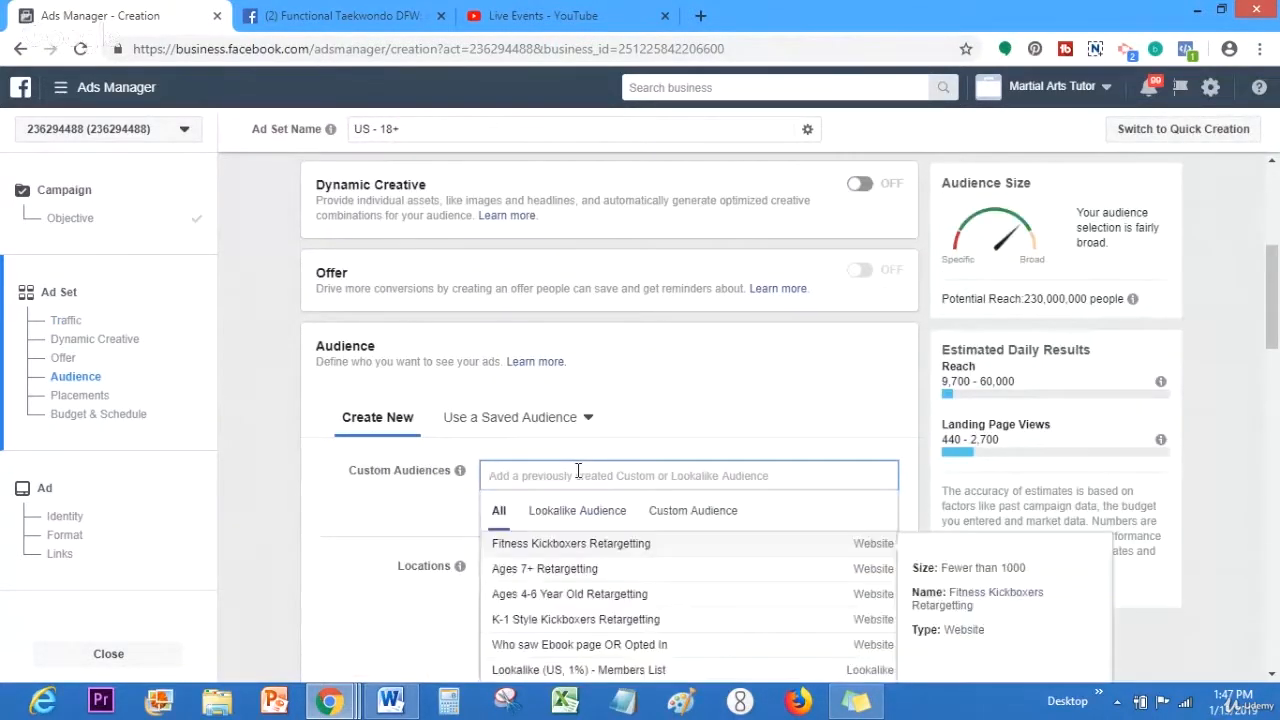
{"action": "left_click", "coordinate": [632, 550]}
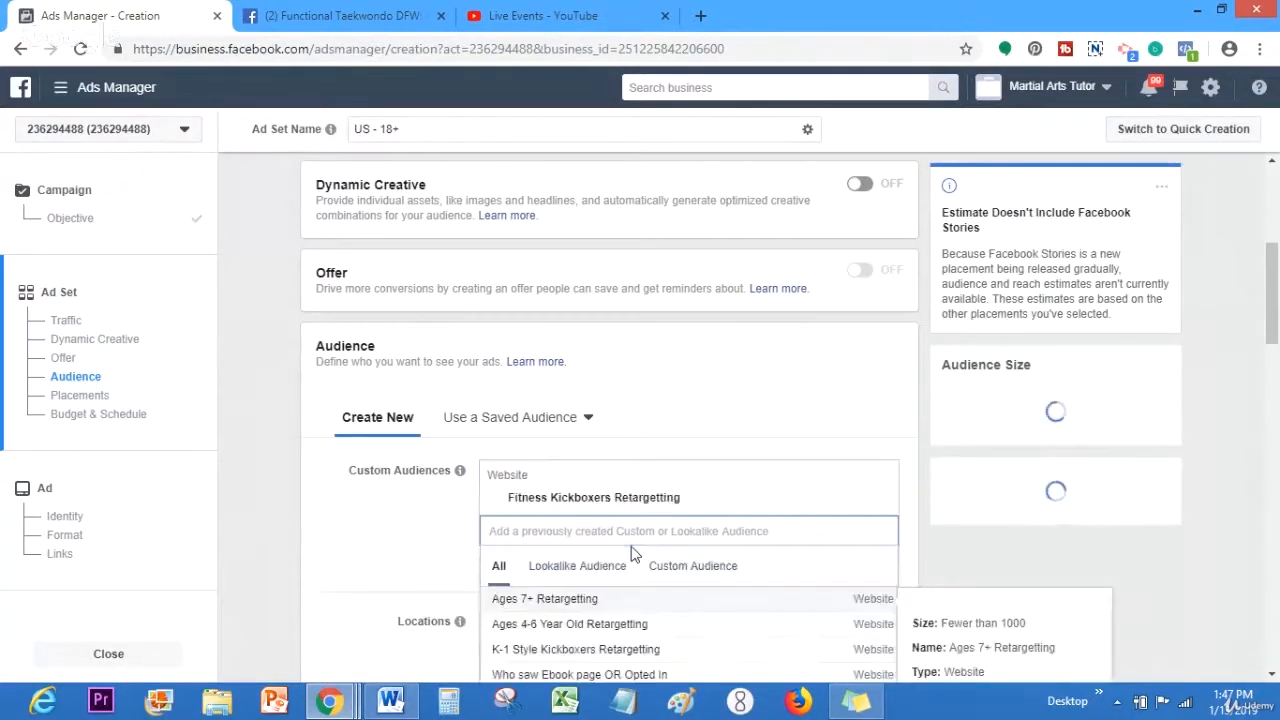
{"action": "left_click", "coordinate": [772, 410]}
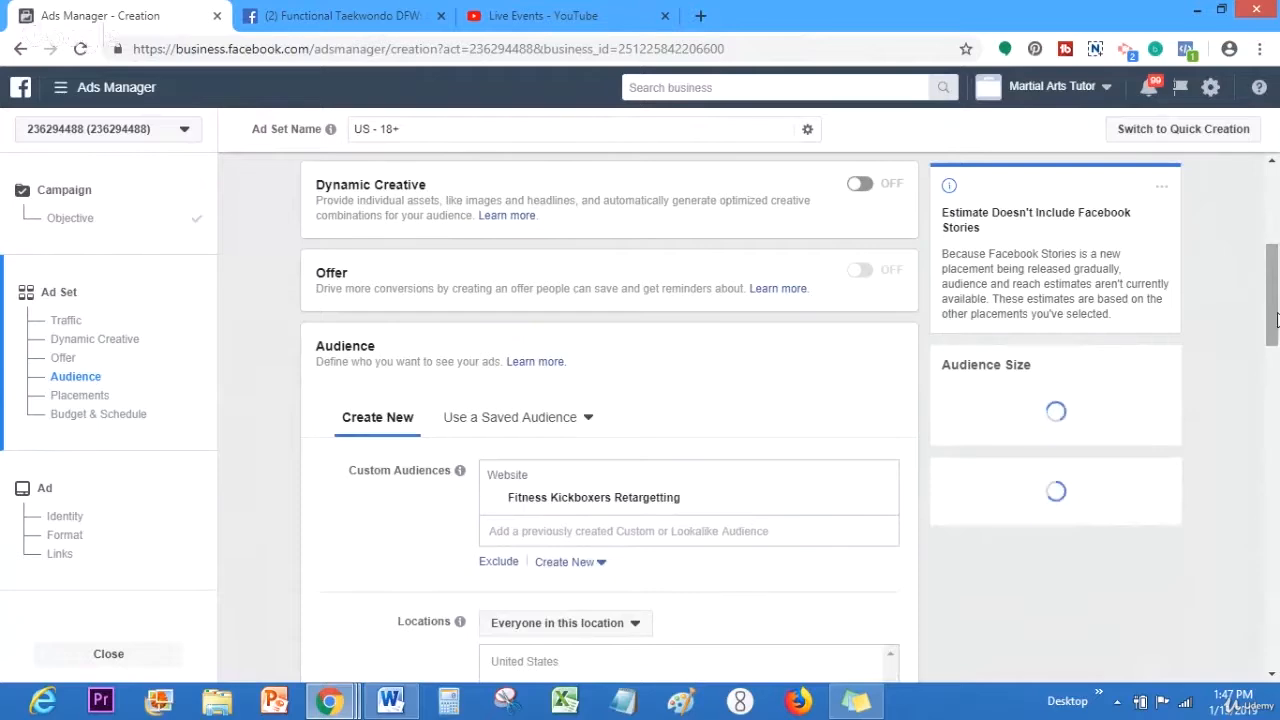
Step: Review the ad set's remaining settings, from locations, age and gender through the advanced Budget & Schedule options
{"action": "scroll", "coordinate": [409, 365], "scroll_direction": "down", "scroll_amount": 5}
{"action": "mouse_move", "coordinate": [1272, 390]}
{"action": "left_mouse_down"}
{"action": "mouse_move", "coordinate": [1272, 432]}
{"action": "mouse_move", "coordinate": [1272, 373]}
{"action": "left_mouse_up"}
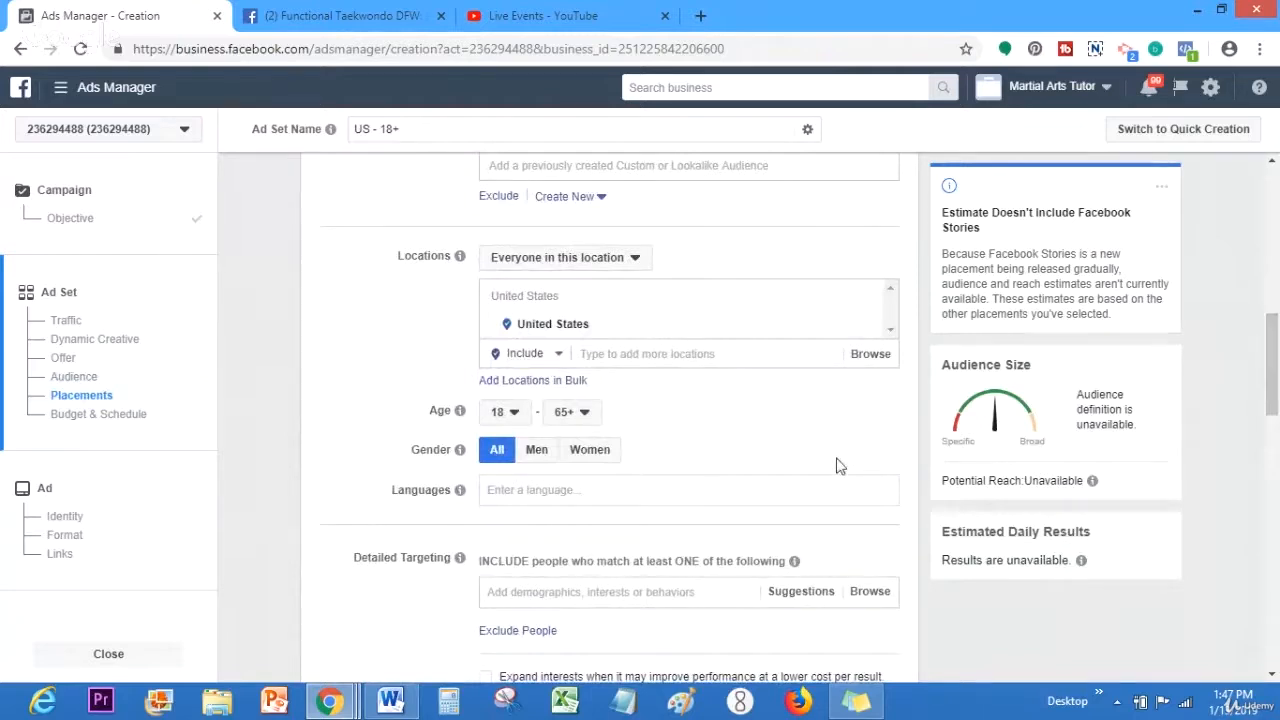
{"action": "left_click_drag", "start_coordinate": [1273, 383], "coordinate": [1267, 643]}
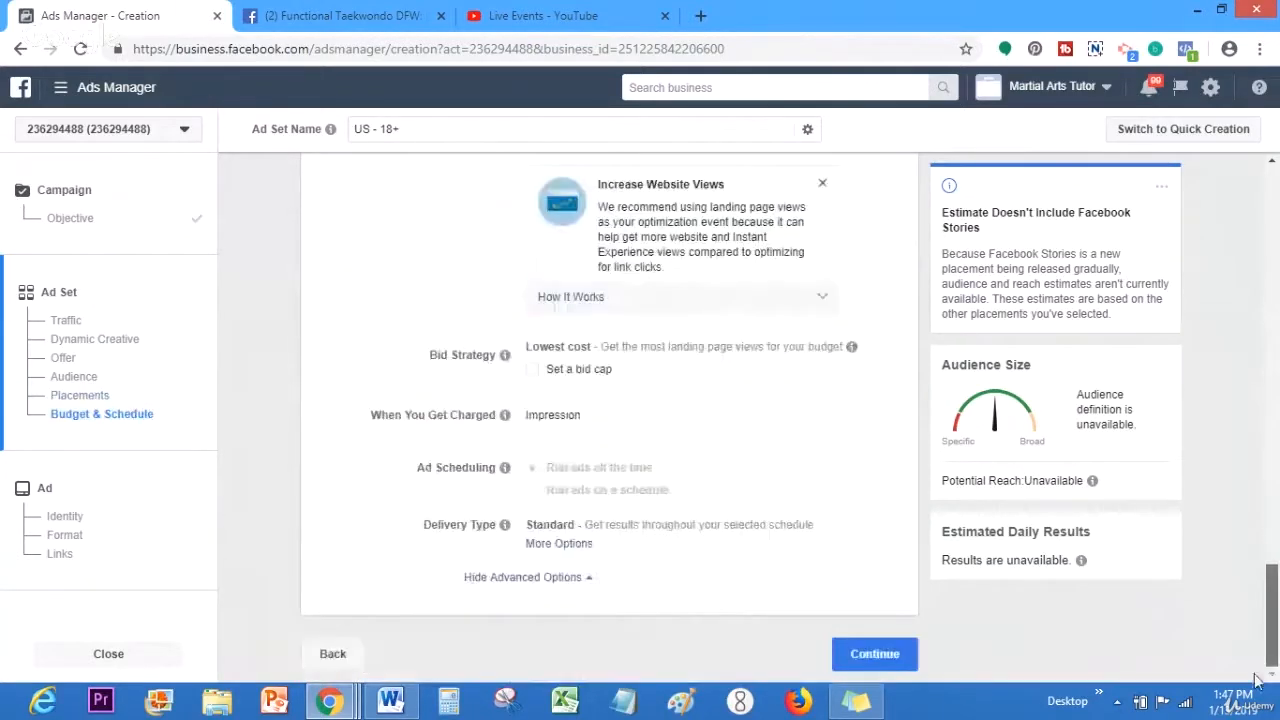
Step: Continue to the ad level and look over its identity, format, Instant Experience and links sections
{"action": "left_click", "coordinate": [876, 662]}
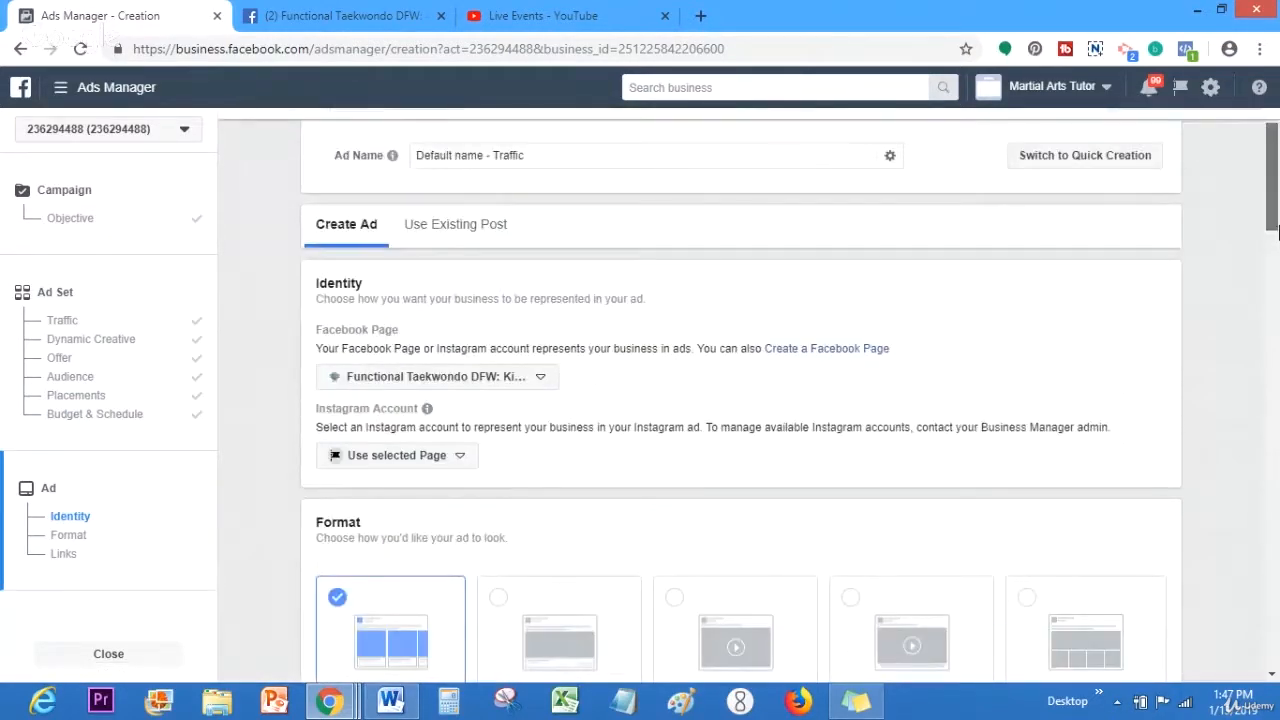
{"action": "left_click_drag", "start_coordinate": [1276, 211], "coordinate": [1277, 351]}
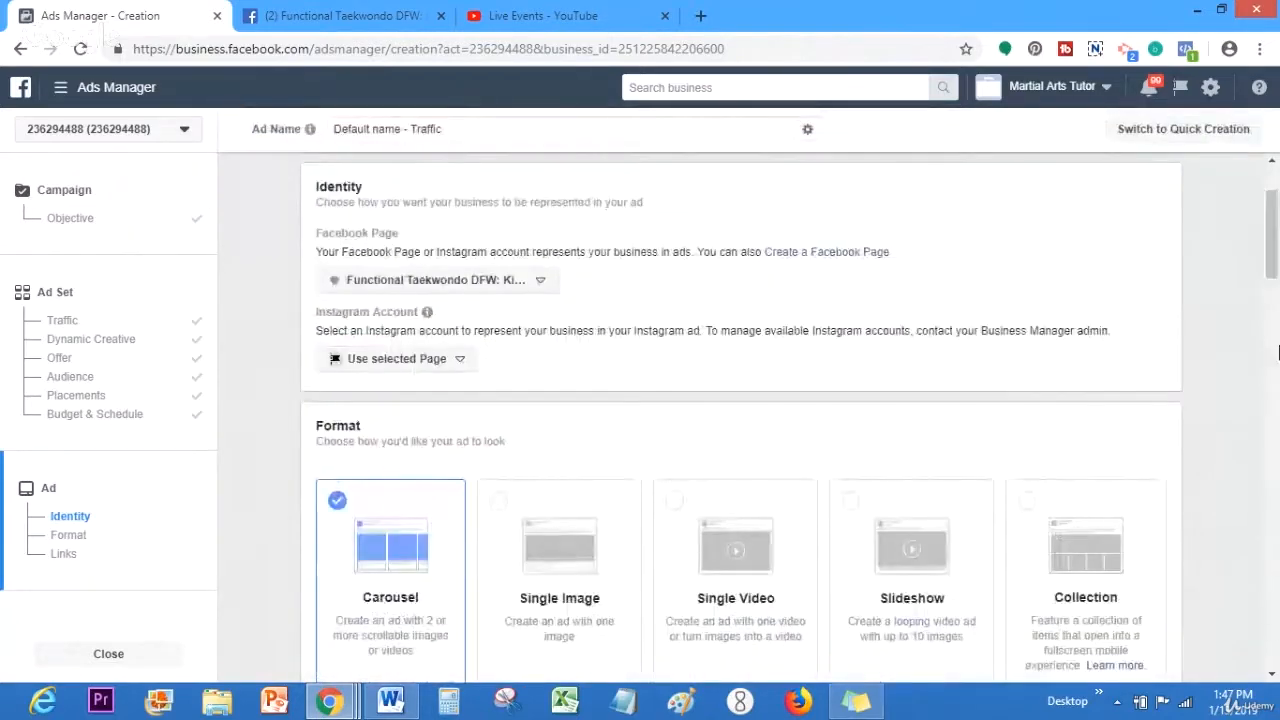
{"action": "left_click", "coordinate": [1273, 674]}
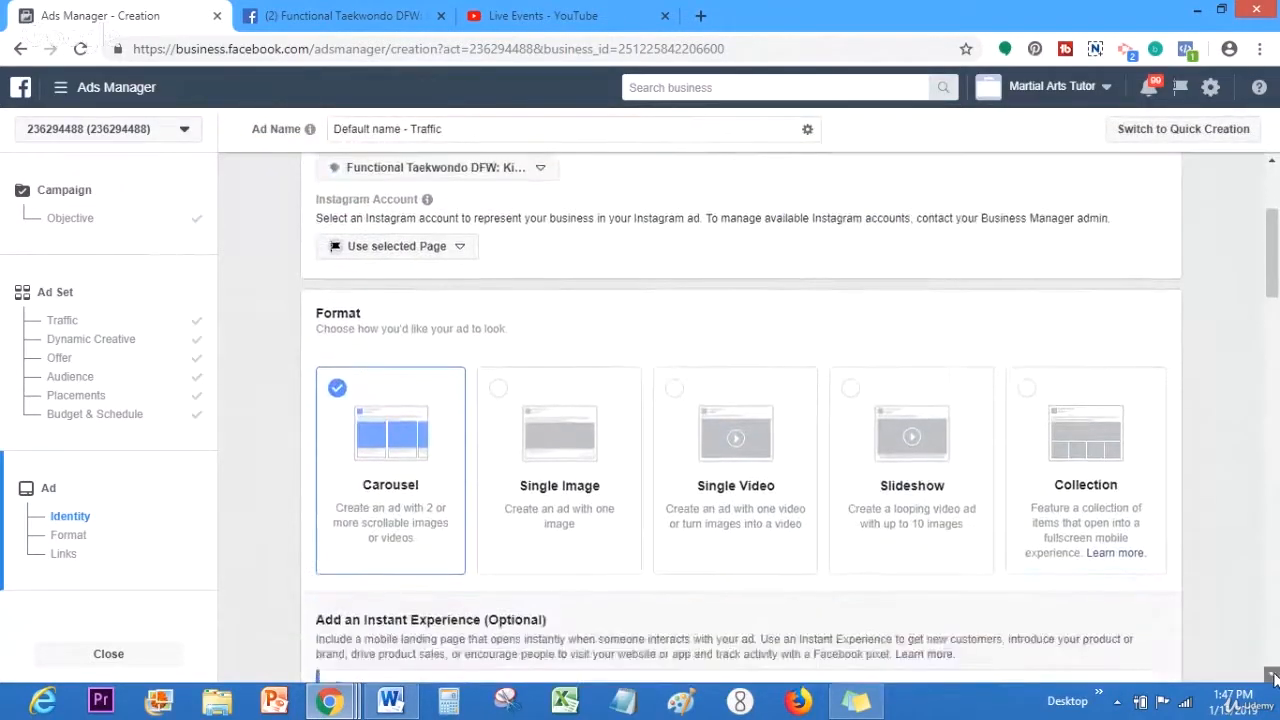
{"action": "scroll", "coordinate": [1273, 678], "scroll_direction": "down", "scroll_amount": 5}
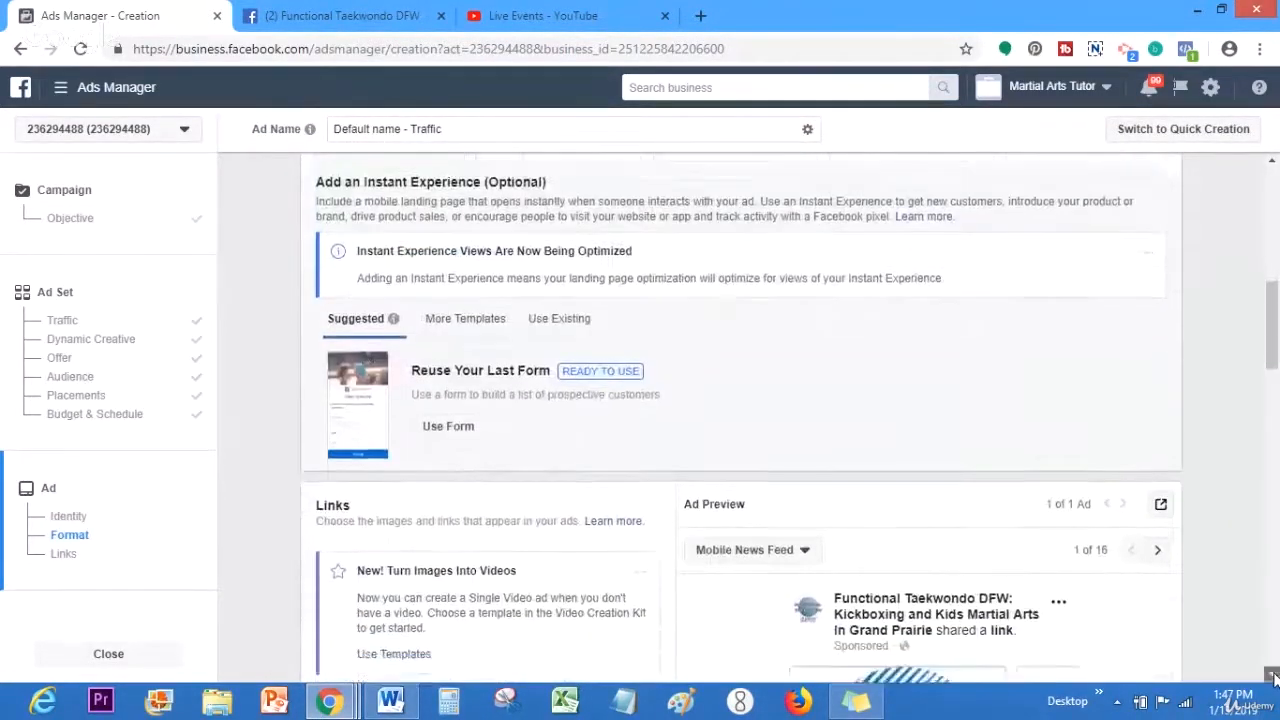
{"action": "scroll", "coordinate": [1273, 158], "scroll_direction": "up", "scroll_amount": 4}
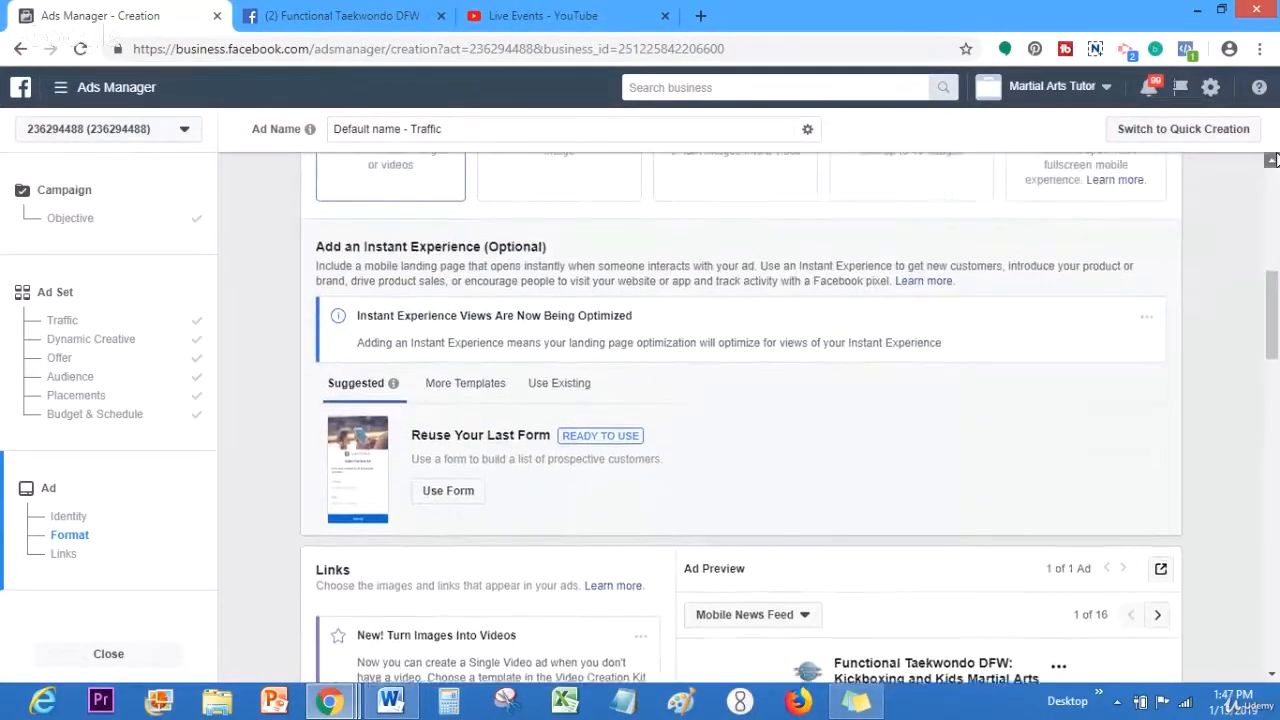
{"action": "scroll", "coordinate": [1273, 158], "scroll_direction": "up", "scroll_amount": 3}
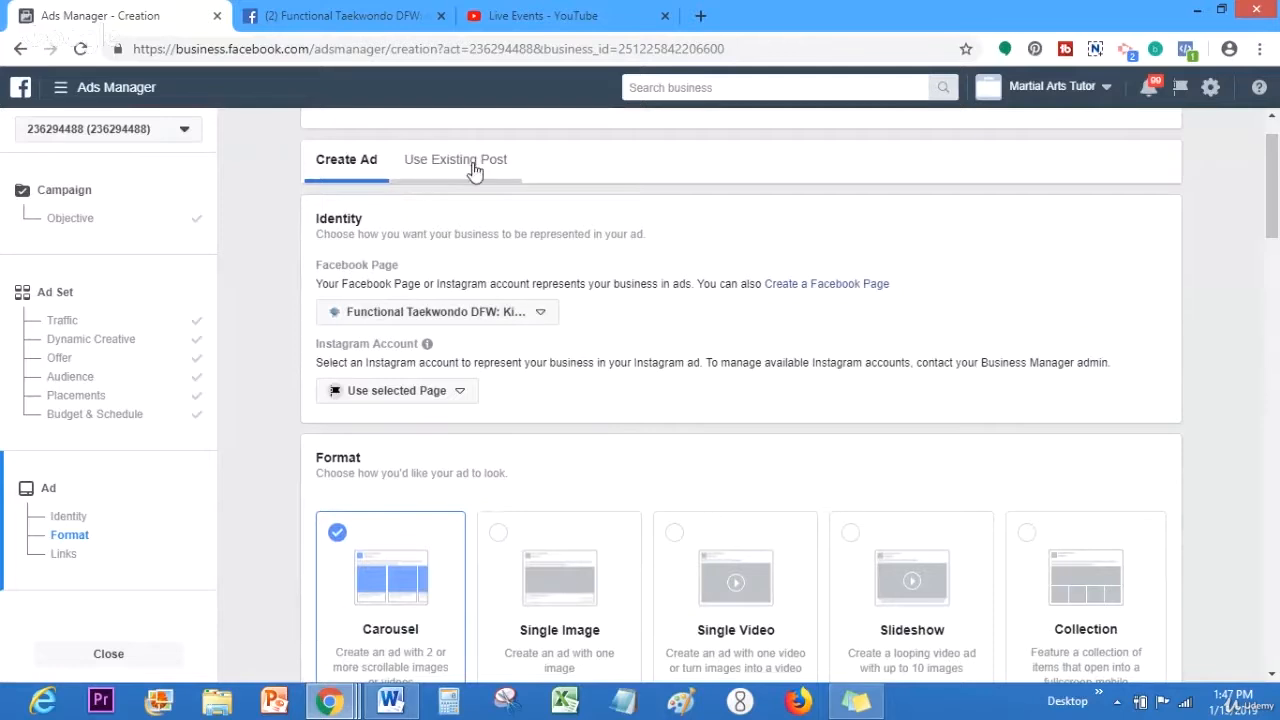
Step: Use the existing Facebook Page post "Well he didn't see that coming" from Jan 8, 2019 as the ad creative and check its preview
{"action": "left_click", "coordinate": [470, 166]}
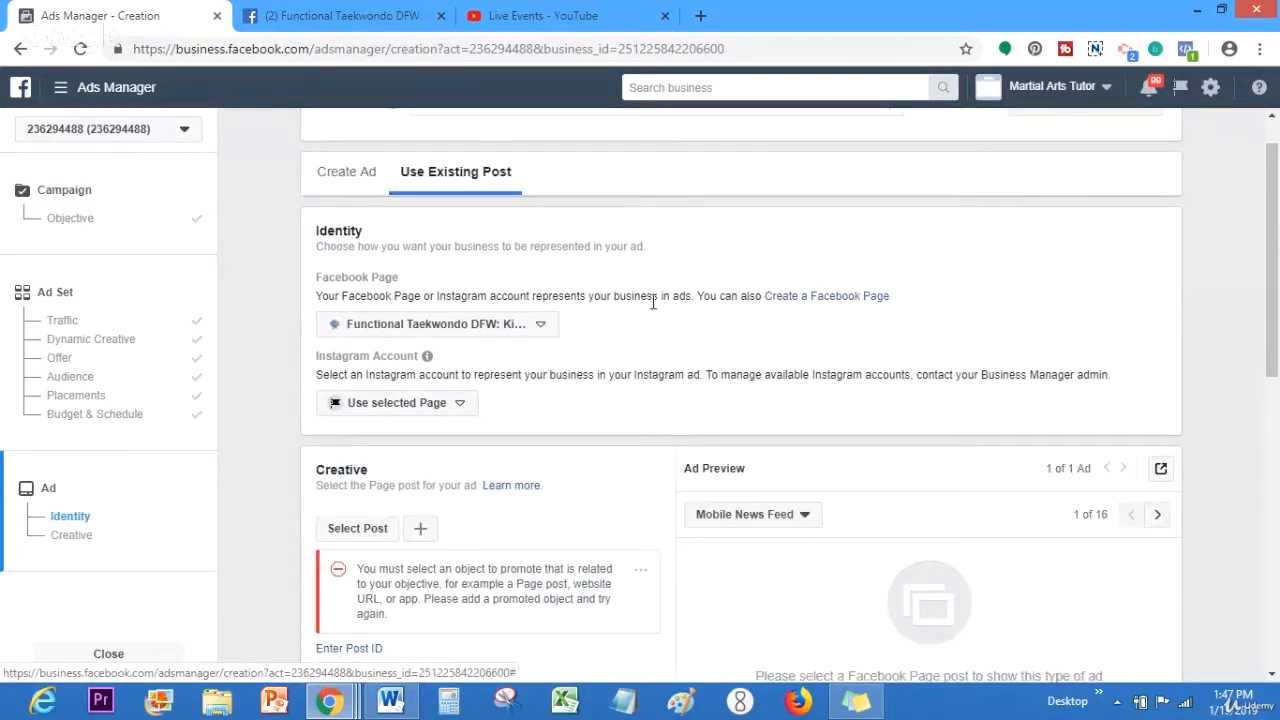
{"action": "left_click", "coordinate": [357, 530]}
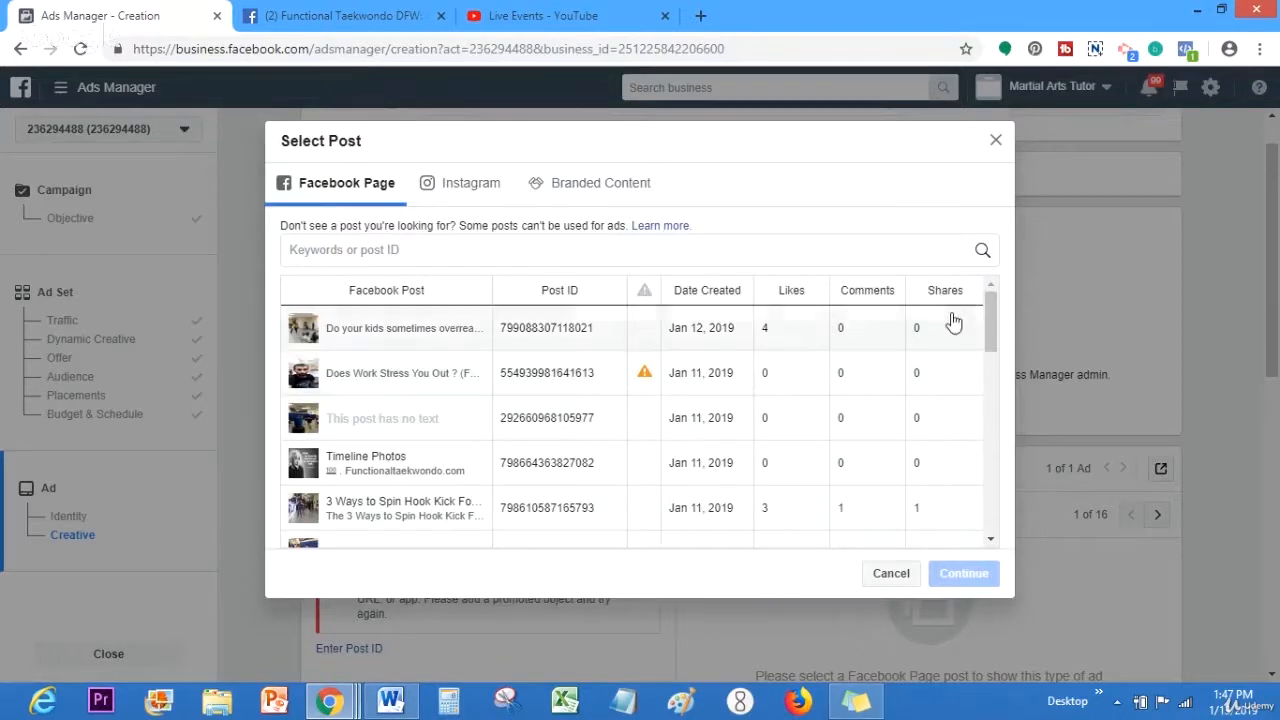
{"action": "left_click_drag", "start_coordinate": [991, 314], "coordinate": [992, 370]}
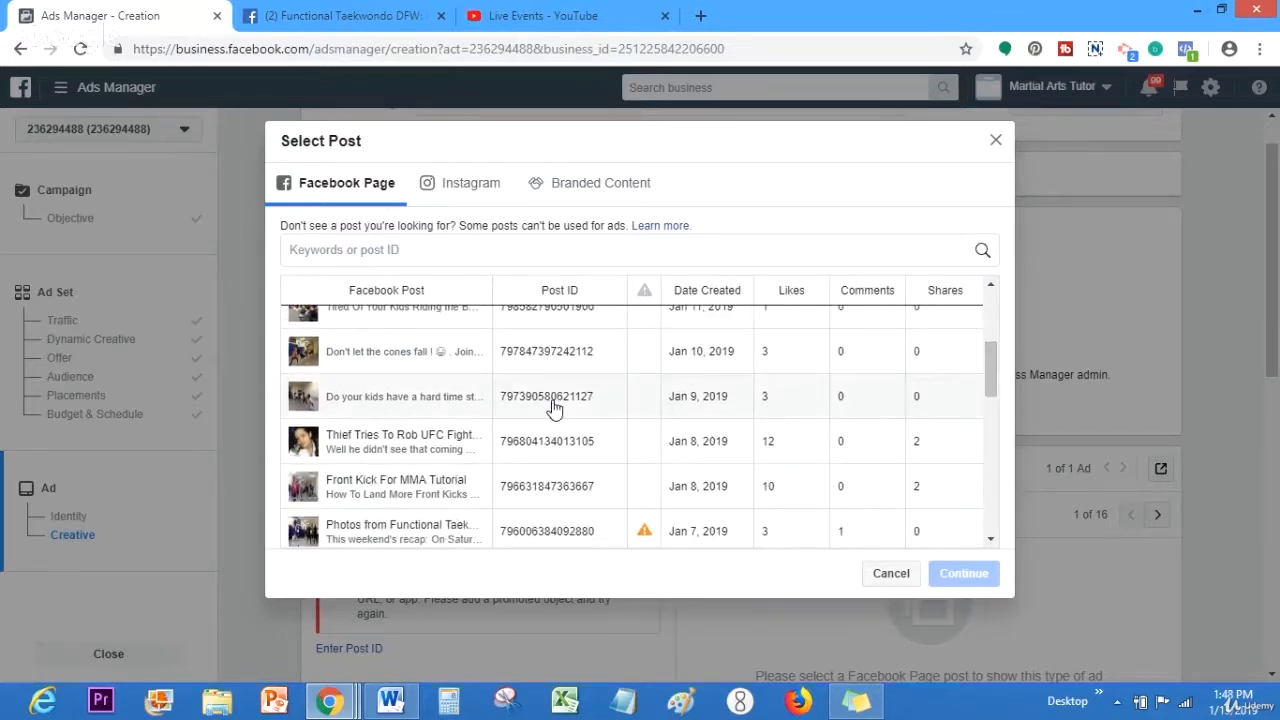
{"action": "left_click", "coordinate": [457, 443]}
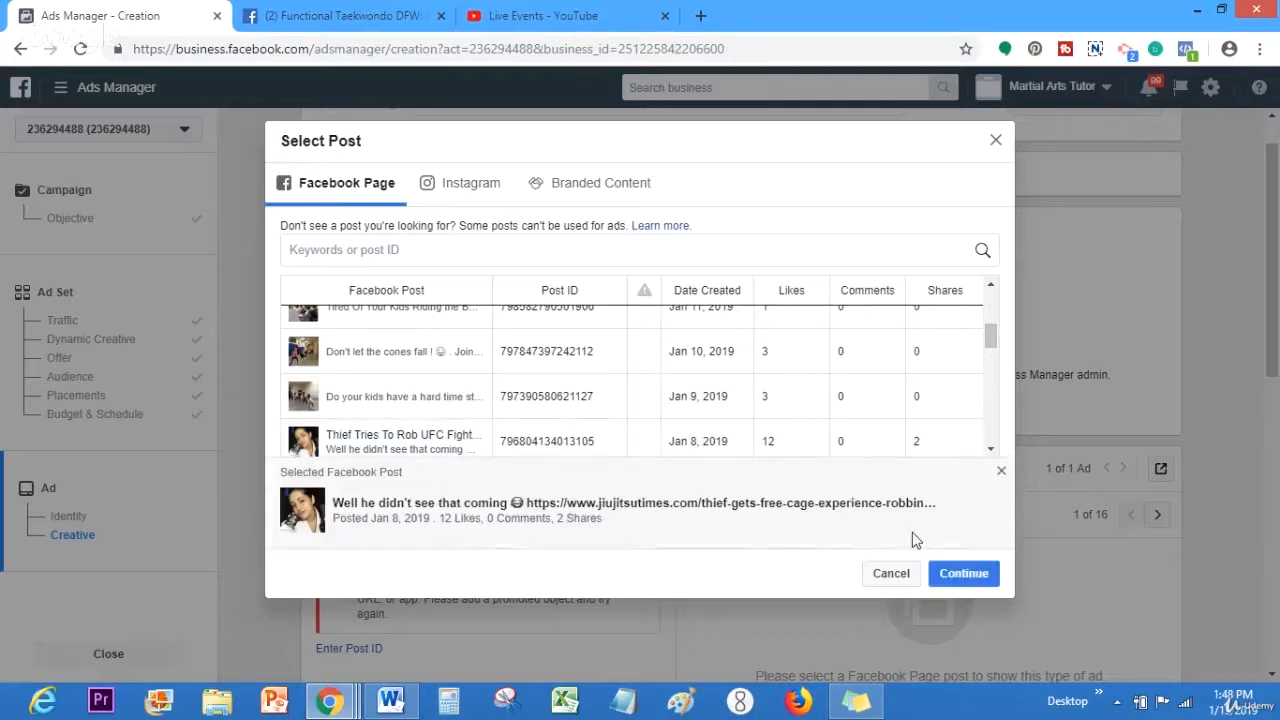
{"action": "left_click", "coordinate": [963, 575]}
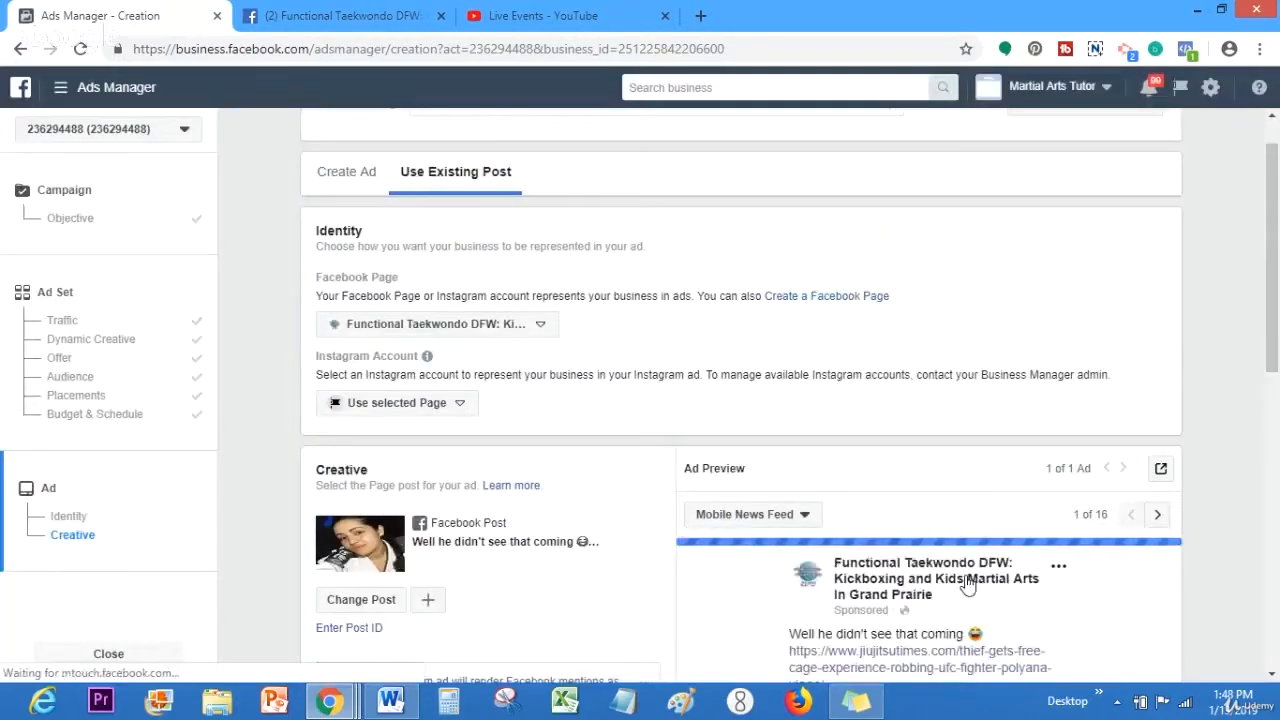
{"action": "scroll", "coordinate": [1276, 335], "scroll_direction": "down", "scroll_amount": 3}
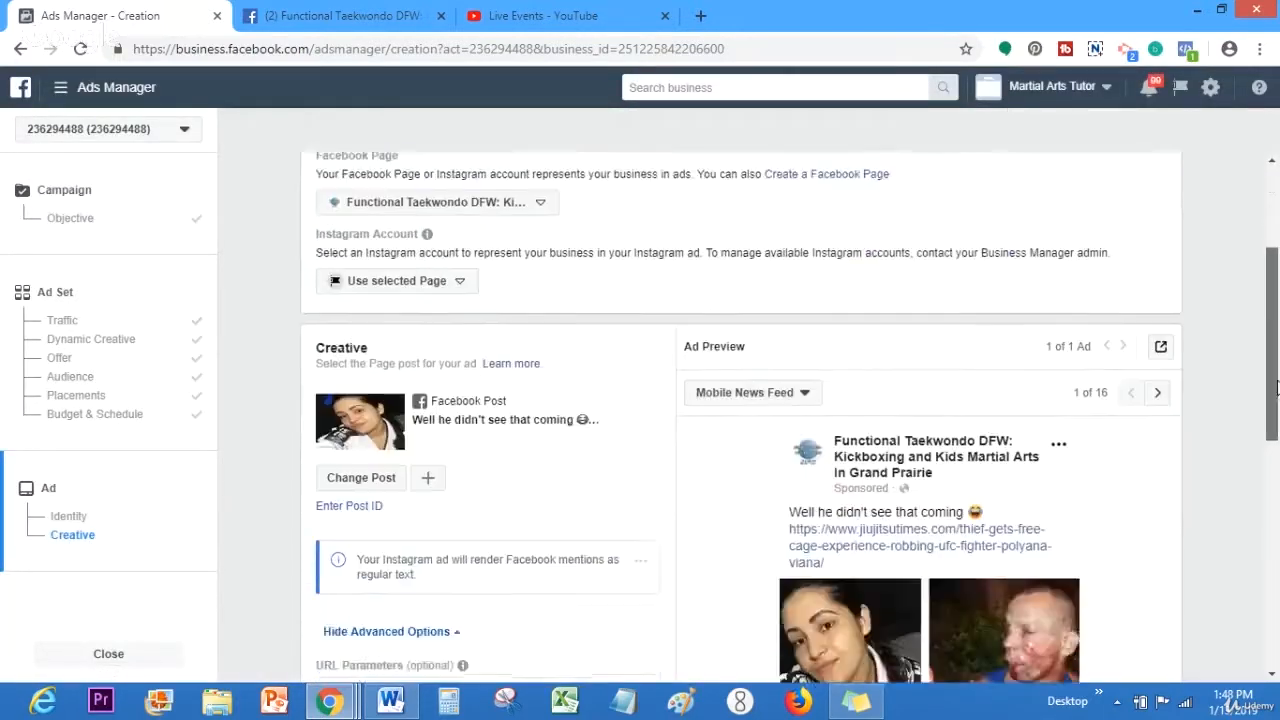
{"action": "scroll", "coordinate": [1273, 676], "scroll_direction": "down", "scroll_amount": 2}
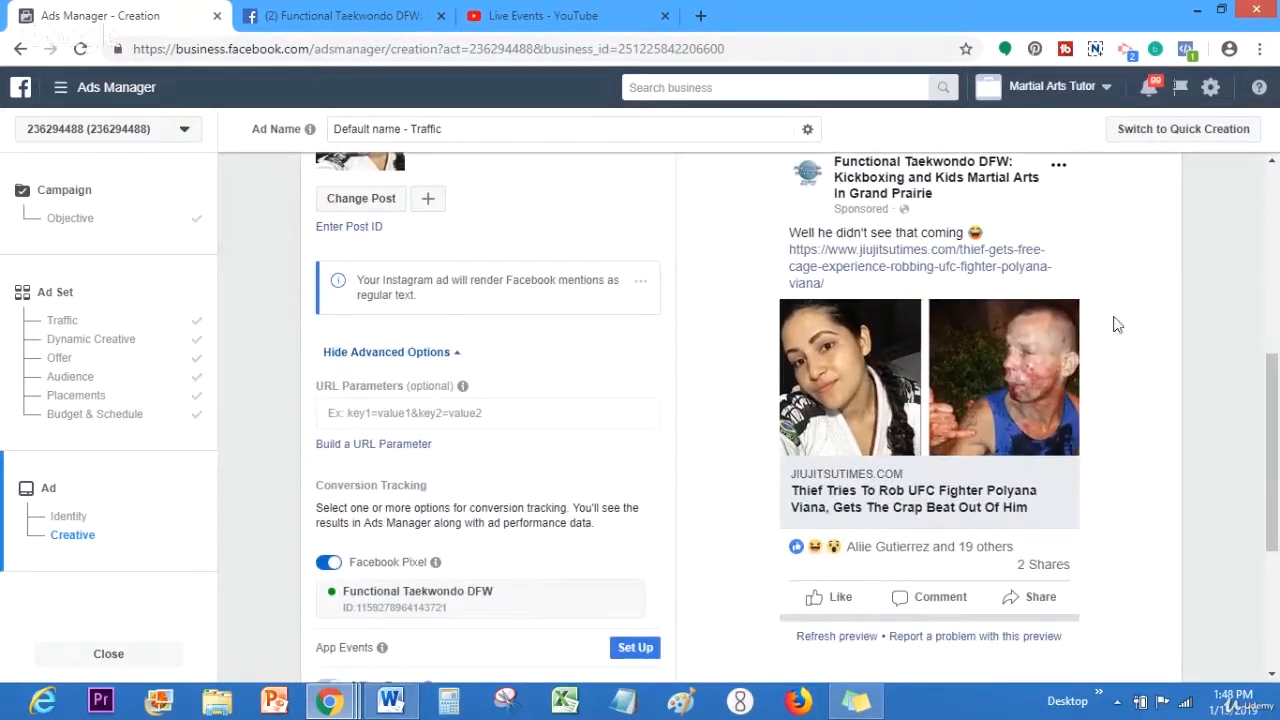
{"action": "left_click", "coordinate": [1272, 162]}
{"action": "scroll", "coordinate": [1272, 162], "scroll_direction": "up", "scroll_amount": 3}
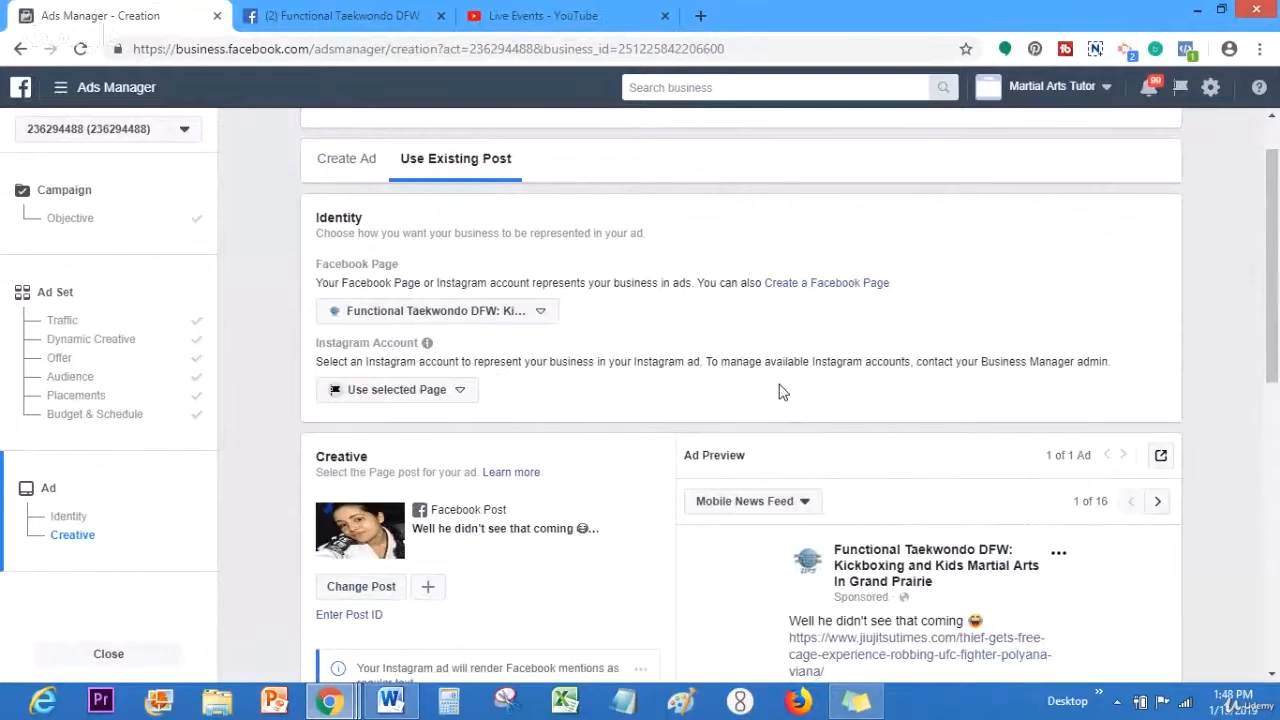
Step: Switch to the Word funnel outline, review the optional Hot Traffic section about people who bought, and return to Ads Manager
{"action": "left_click", "coordinate": [410, 707]}
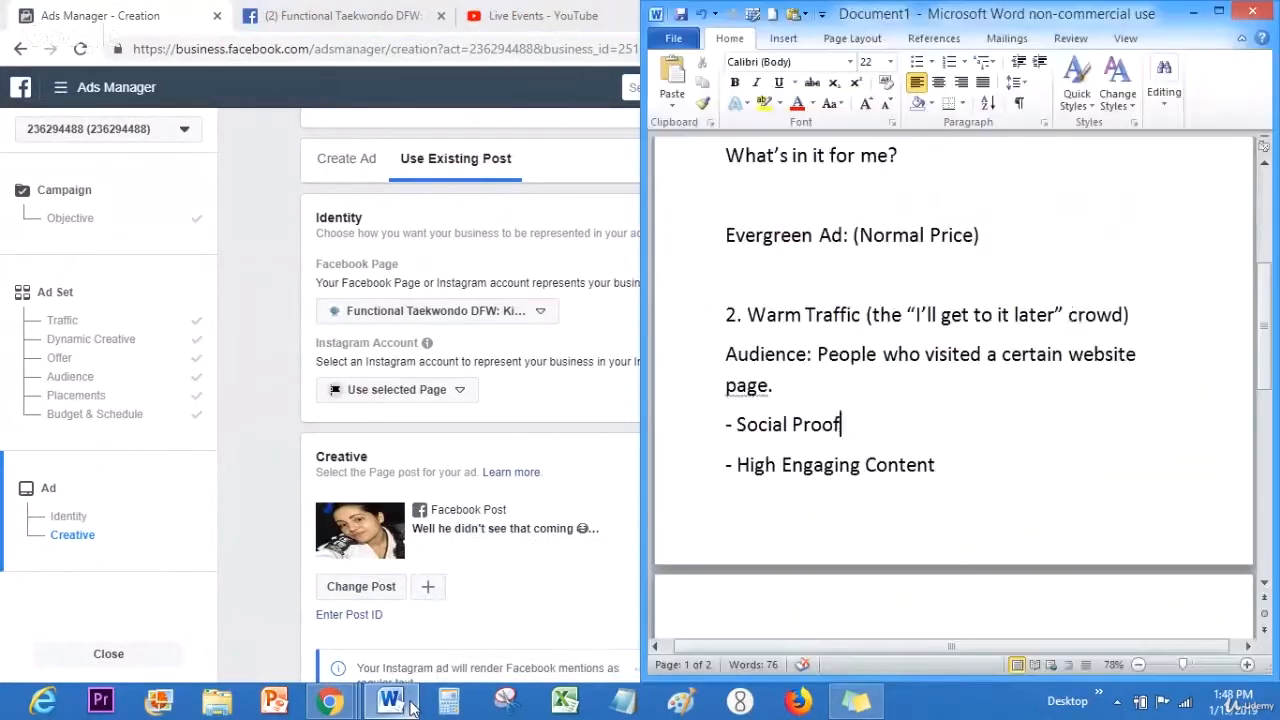
{"action": "left_click_drag", "start_coordinate": [1268, 360], "coordinate": [1265, 430]}
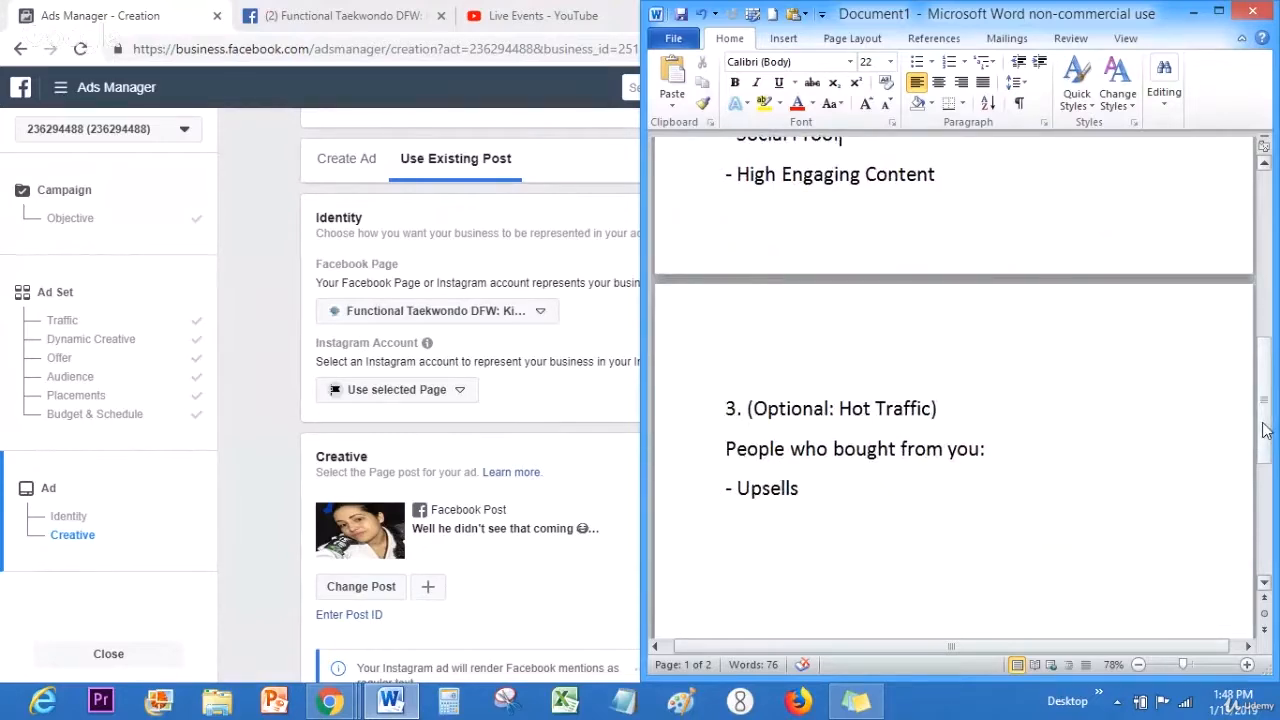
{"action": "left_click", "coordinate": [265, 237]}
Step: Open the Audiences asset library, leaving the ad creation page without saving the changes
{"action": "left_click", "coordinate": [60, 87]}
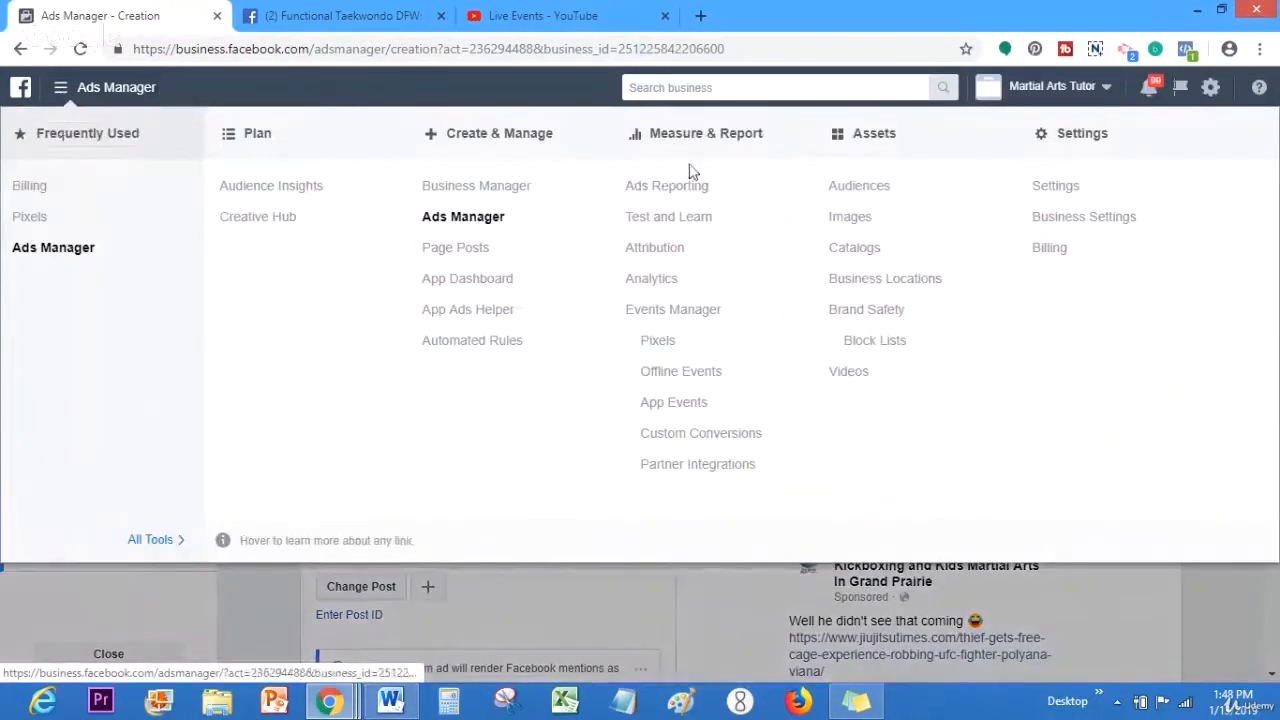
{"action": "left_click", "coordinate": [837, 185]}
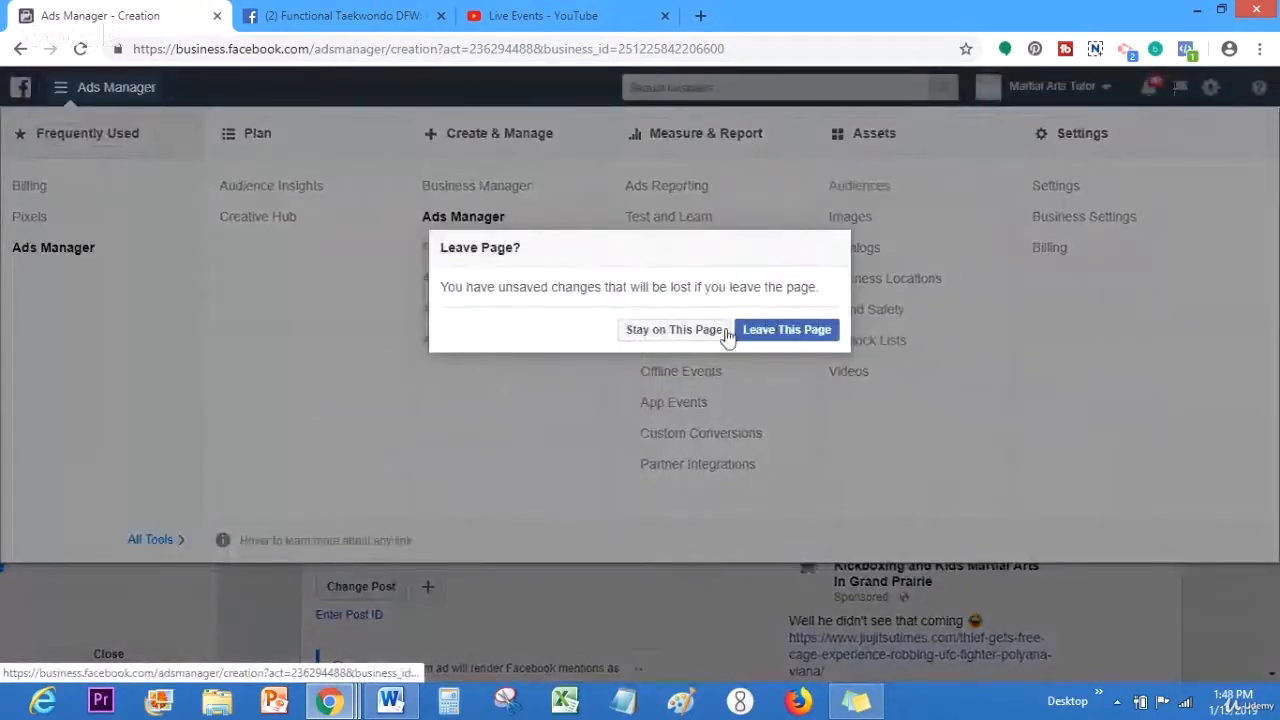
{"action": "left_click", "coordinate": [766, 333]}
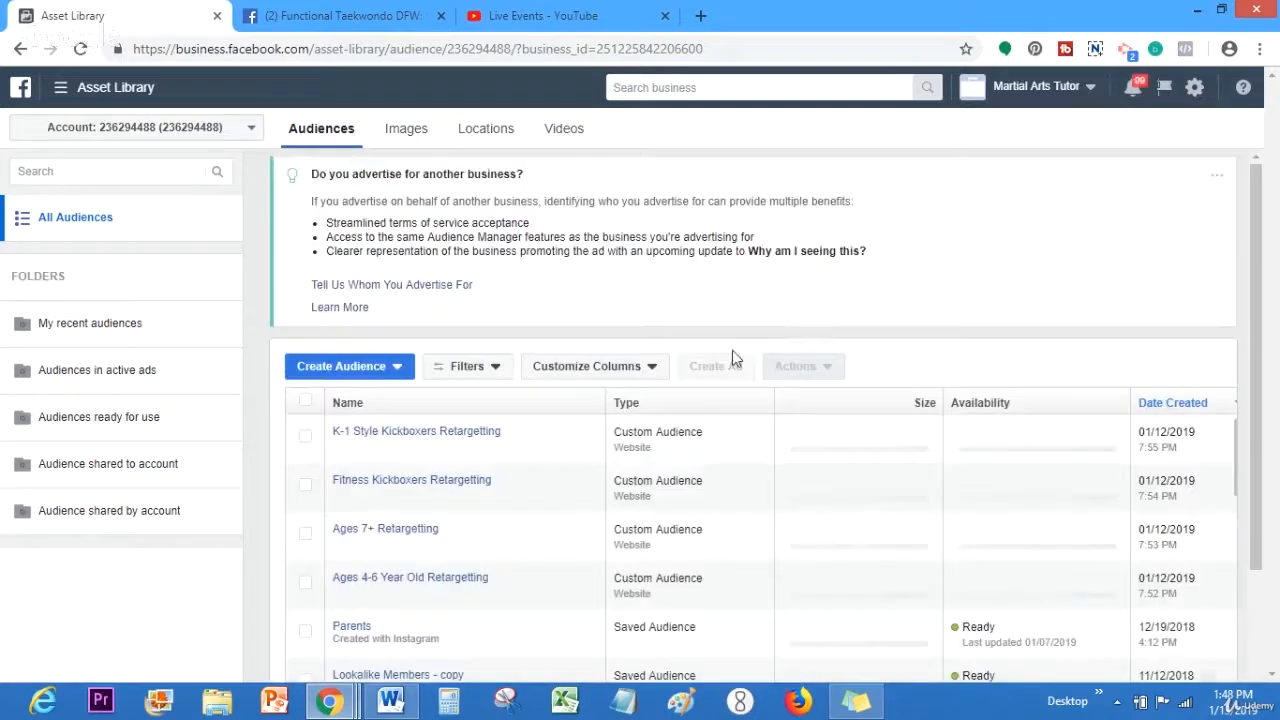
{"action": "left_click", "coordinate": [396, 366]}
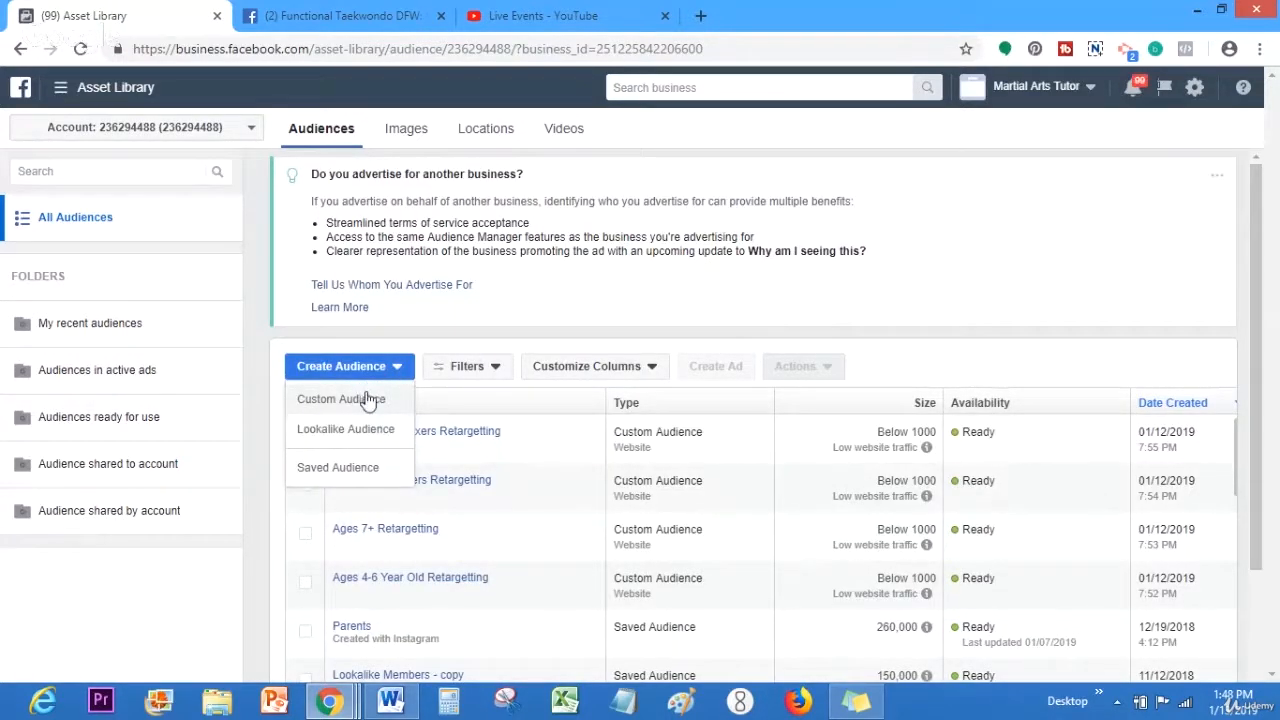
{"action": "left_click", "coordinate": [367, 399]}
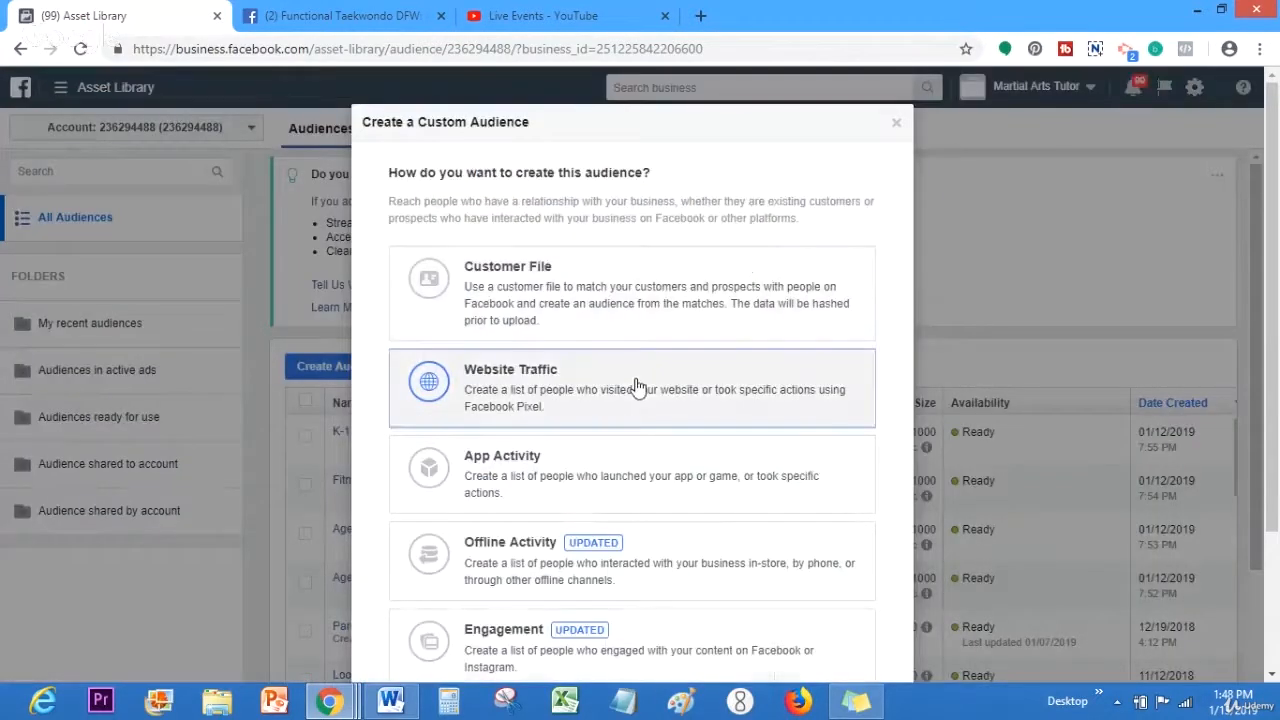
{"action": "left_click", "coordinate": [638, 387]}
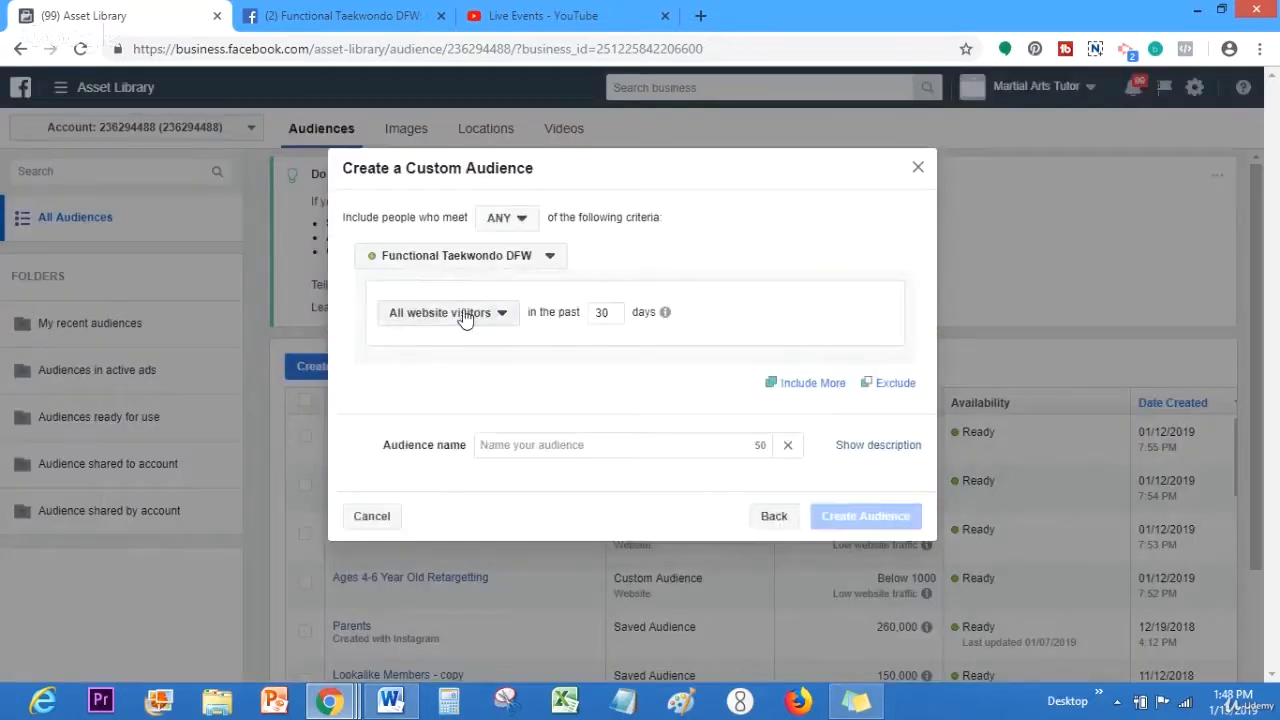
{"action": "left_click", "coordinate": [463, 313]}
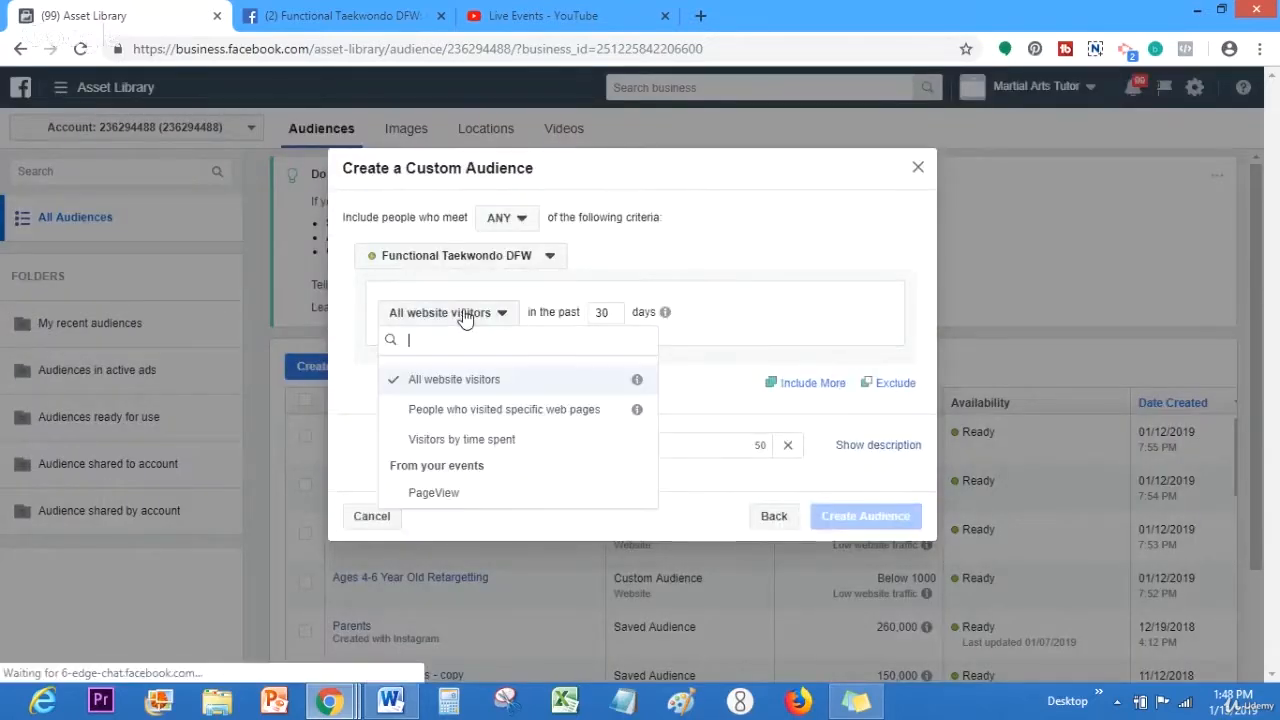
{"action": "left_click", "coordinate": [503, 410]}
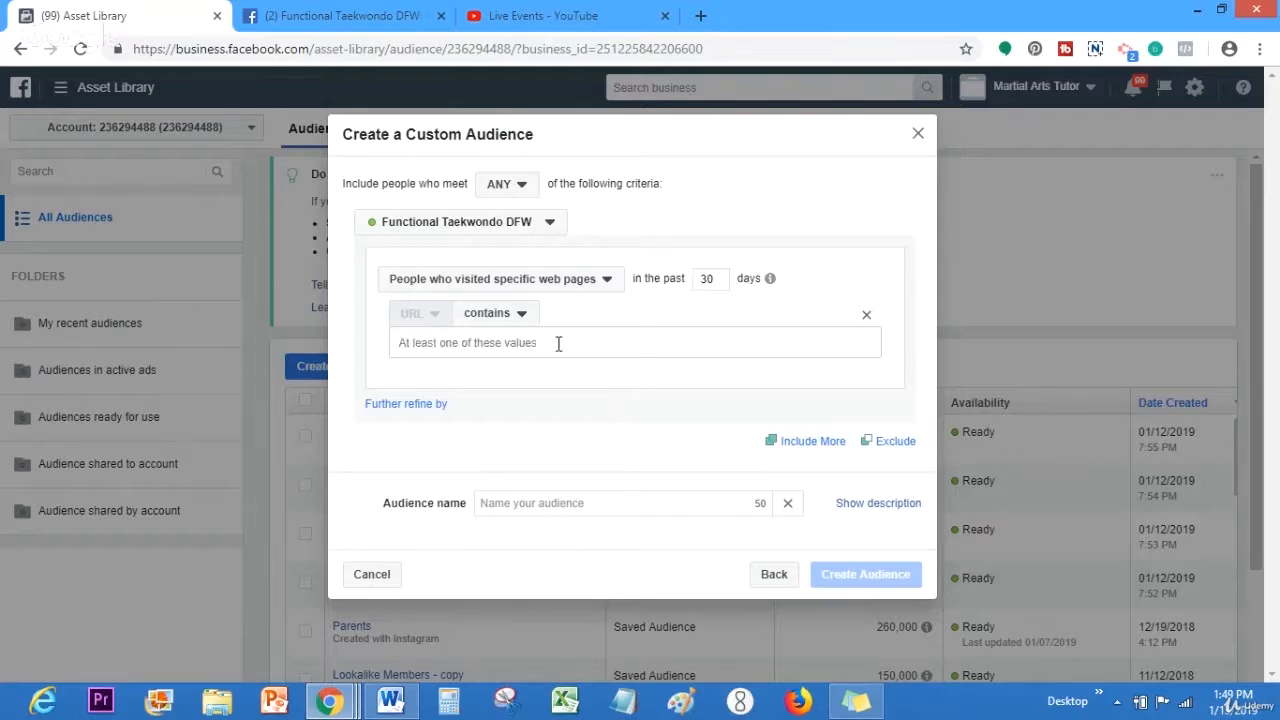
{"action": "type", "text": "www.carrots.com/buyer"}
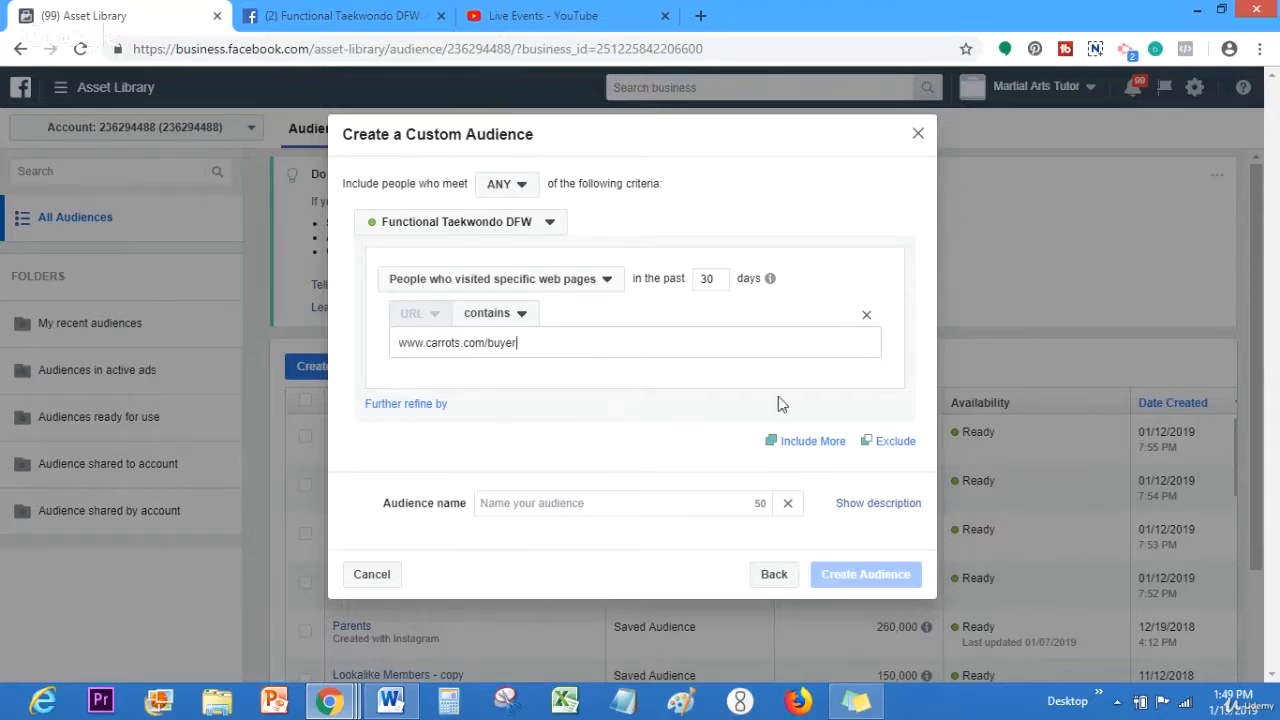
{"action": "left_click", "coordinate": [888, 443]}
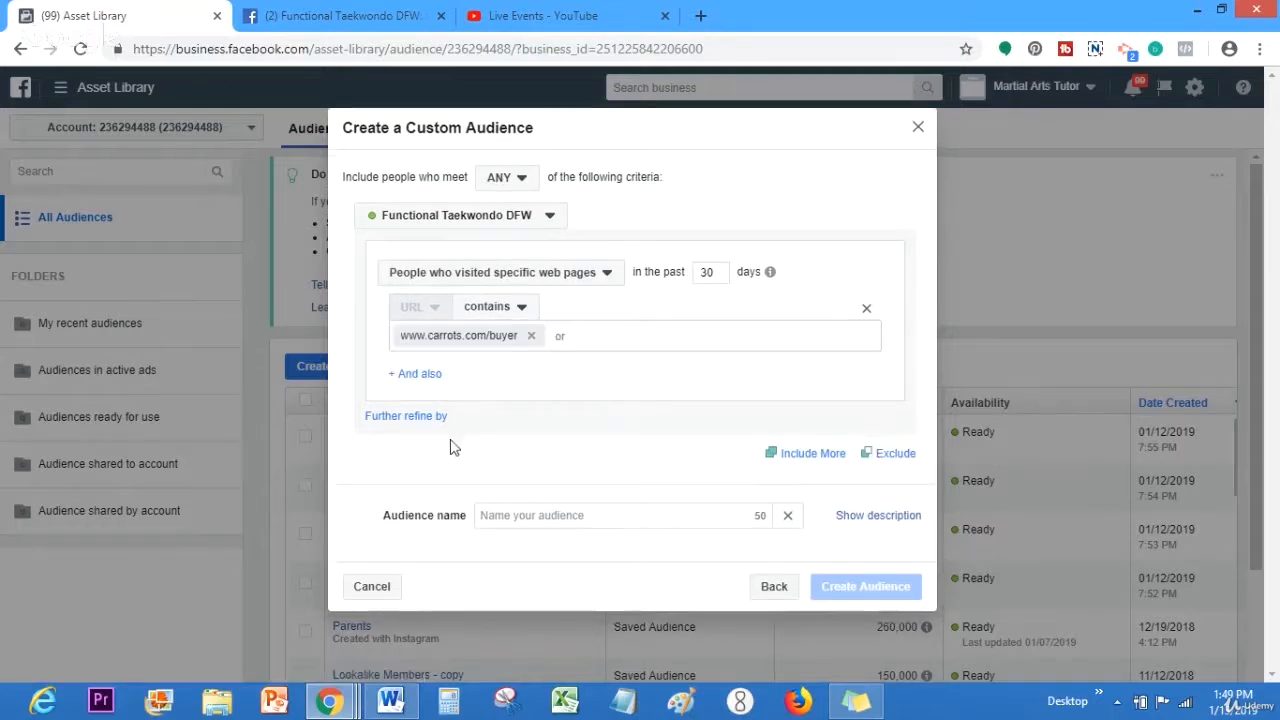
Step: Add an exclusion for people who visited specific web pages whose URL contains carrots.com
{"action": "triple_click", "coordinate": [590, 410]}
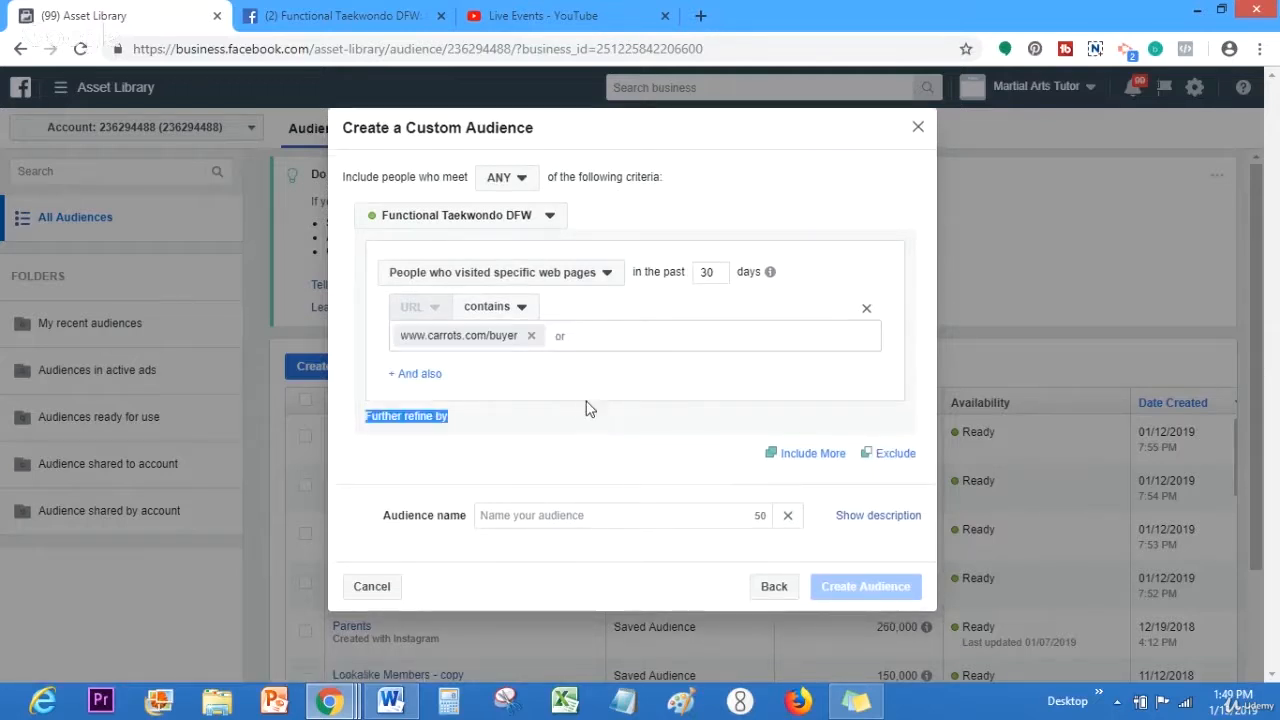
{"action": "left_click", "coordinate": [884, 455]}
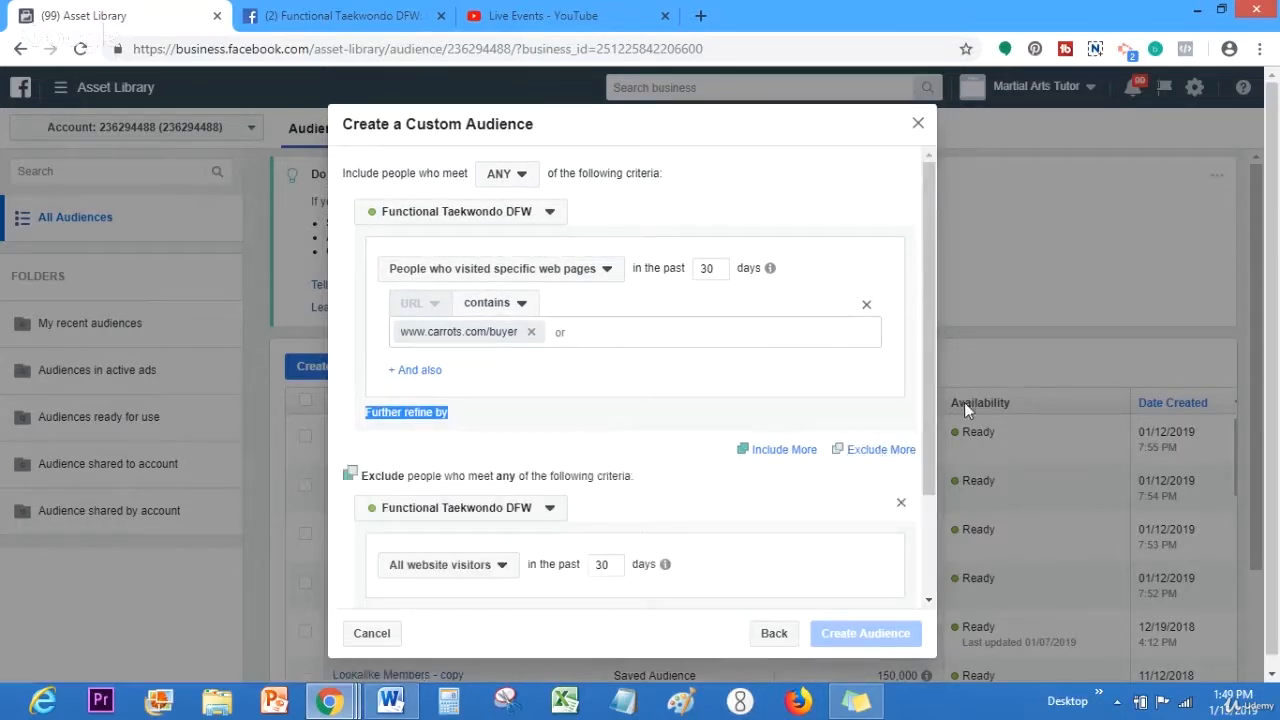
{"action": "left_click_drag", "start_coordinate": [933, 399], "coordinate": [929, 483]}
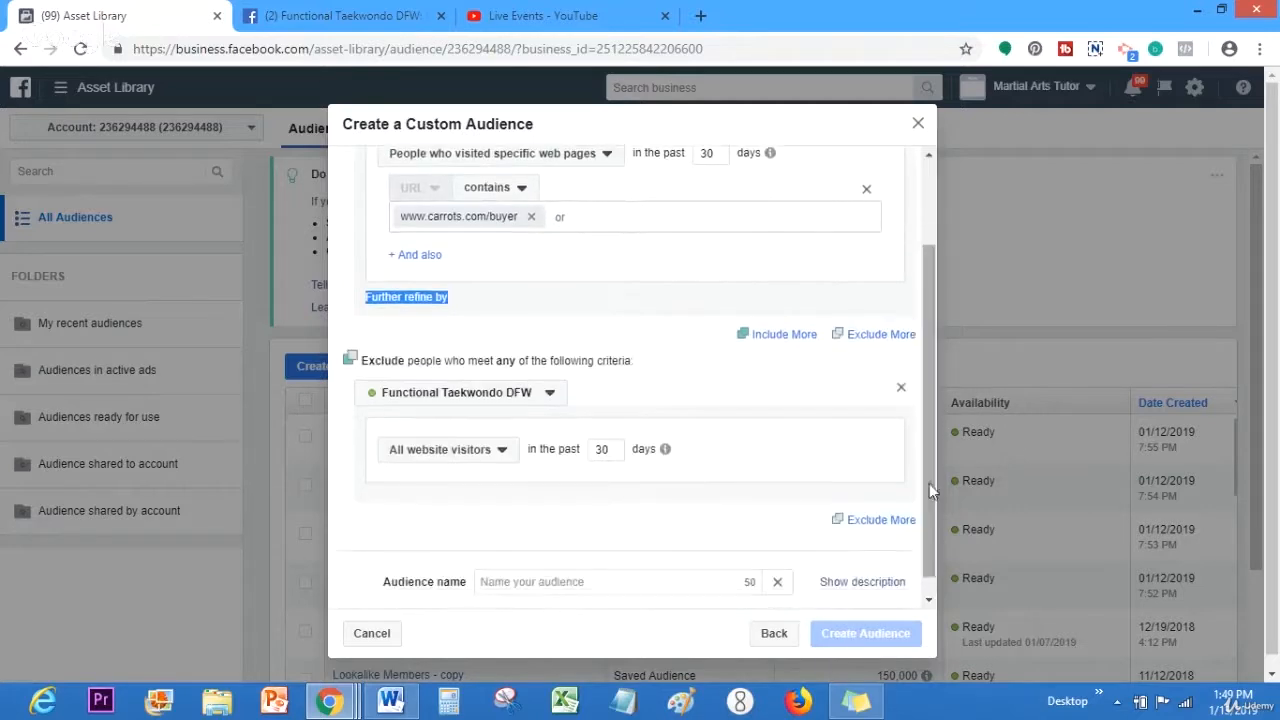
{"action": "left_click", "coordinate": [475, 456]}
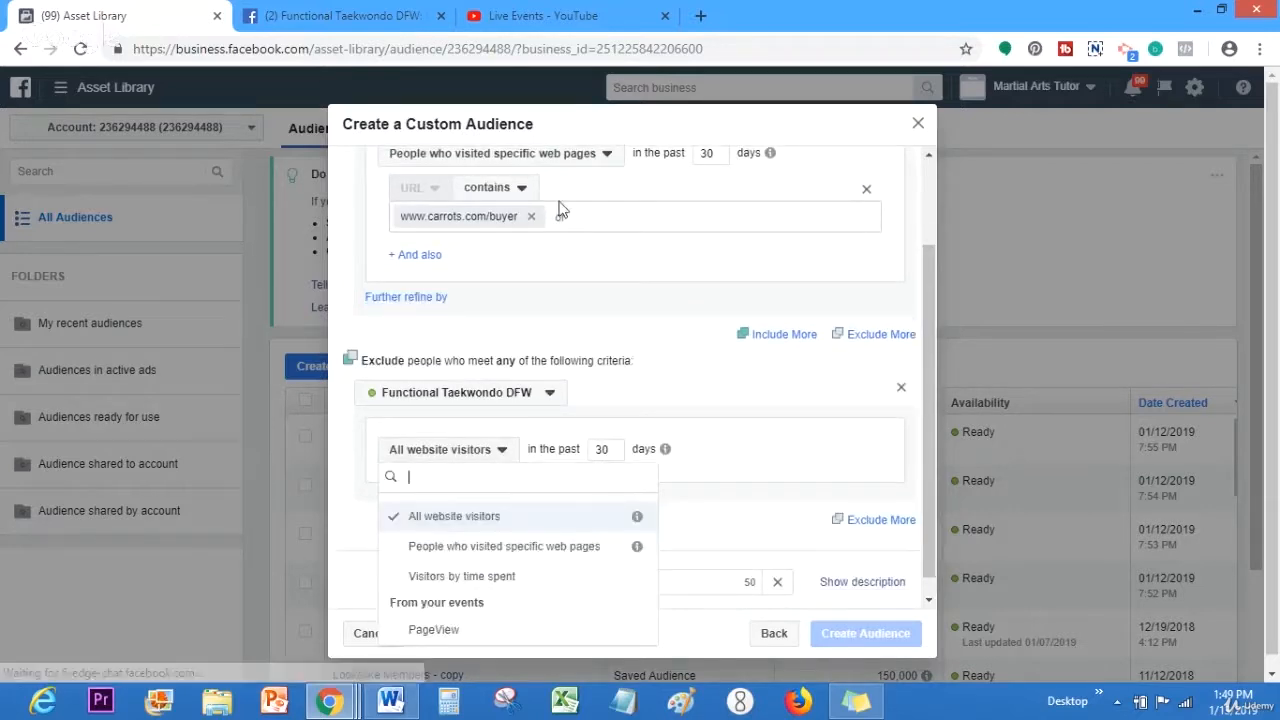
{"action": "left_click", "coordinate": [513, 550]}
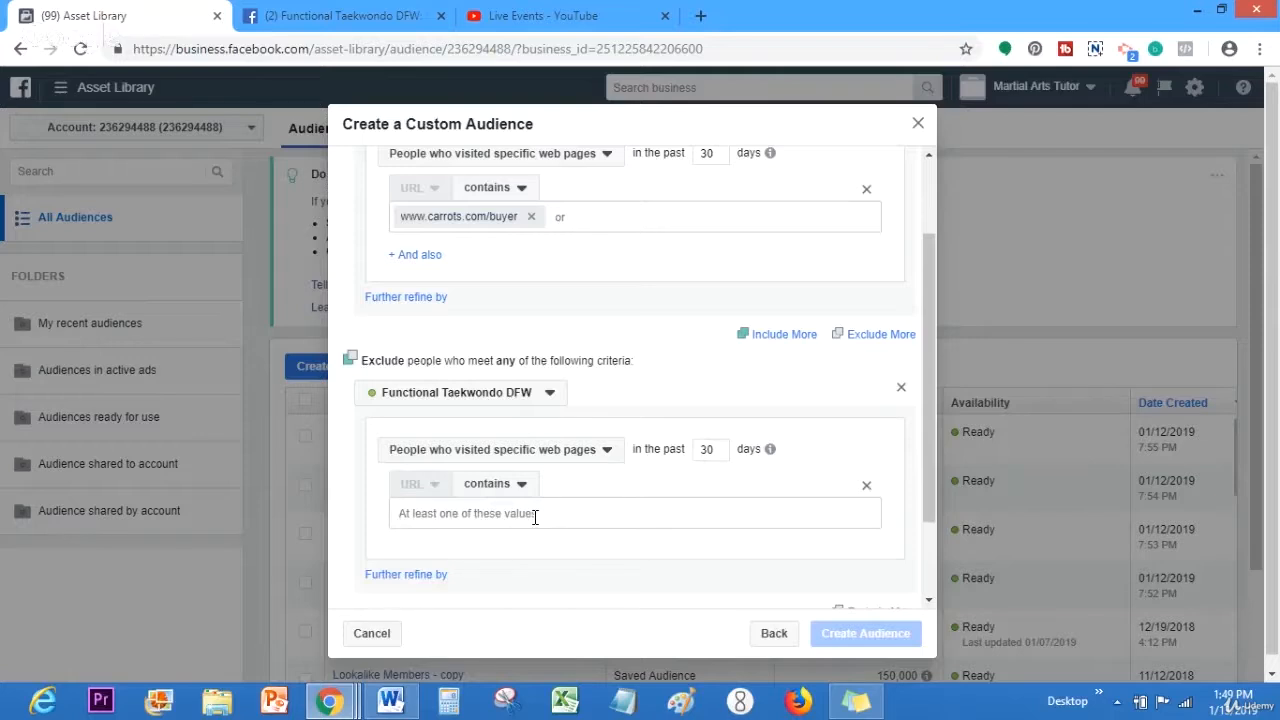
{"action": "type", "text": "carrots.com/"}
{"action": "key", "text": "Return"}
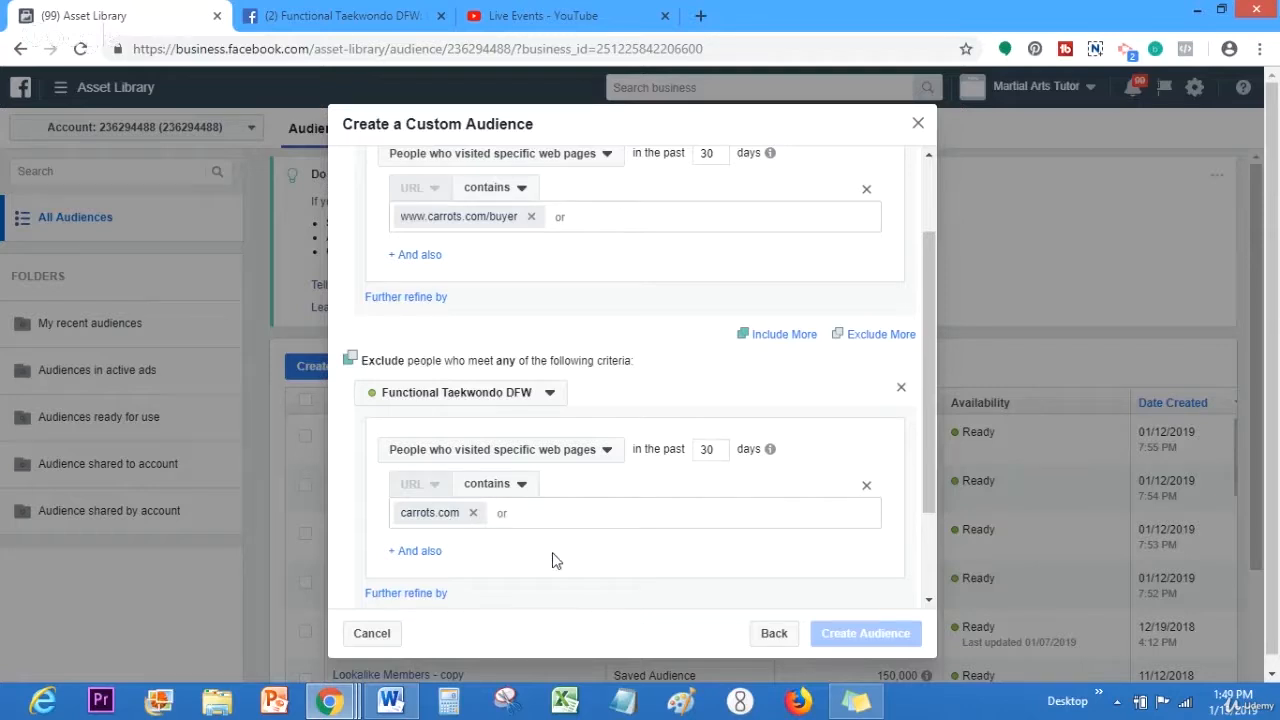
Step: Look over the include and exclude rules and check which visitor criteria the exclusion offers
{"action": "left_click_drag", "start_coordinate": [934, 375], "coordinate": [925, 332]}
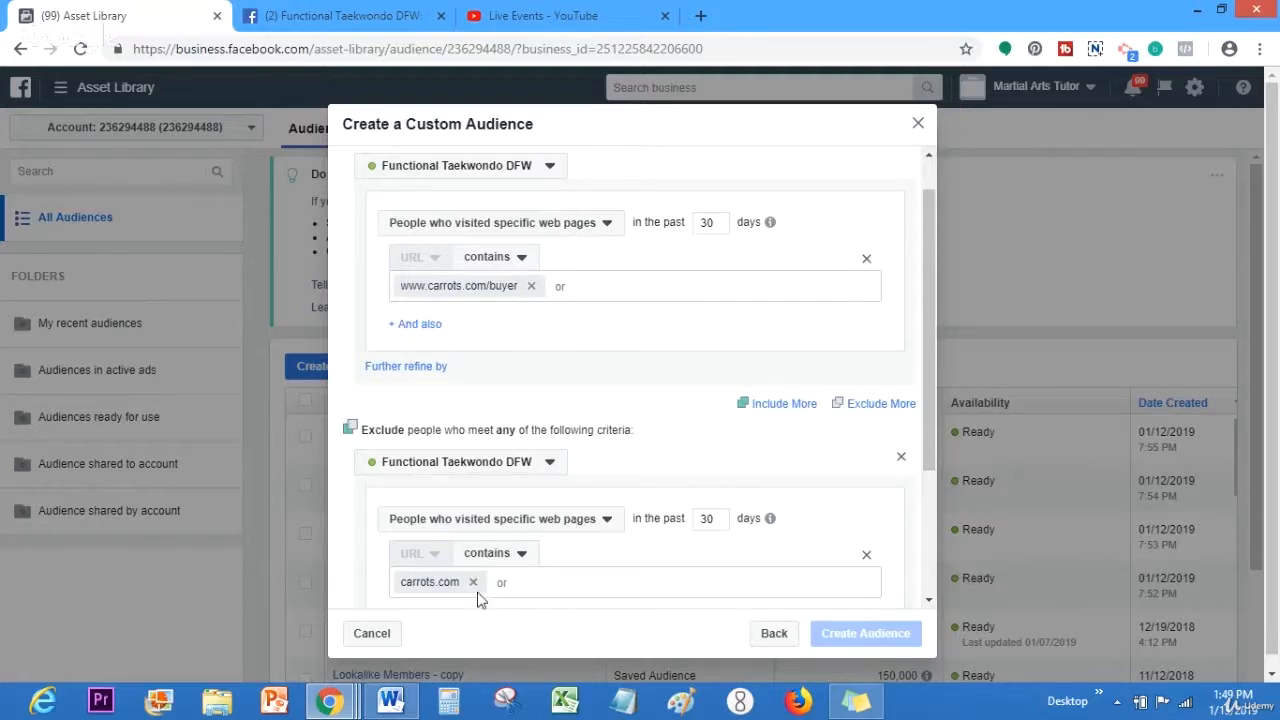
{"action": "left_click", "coordinate": [522, 528]}
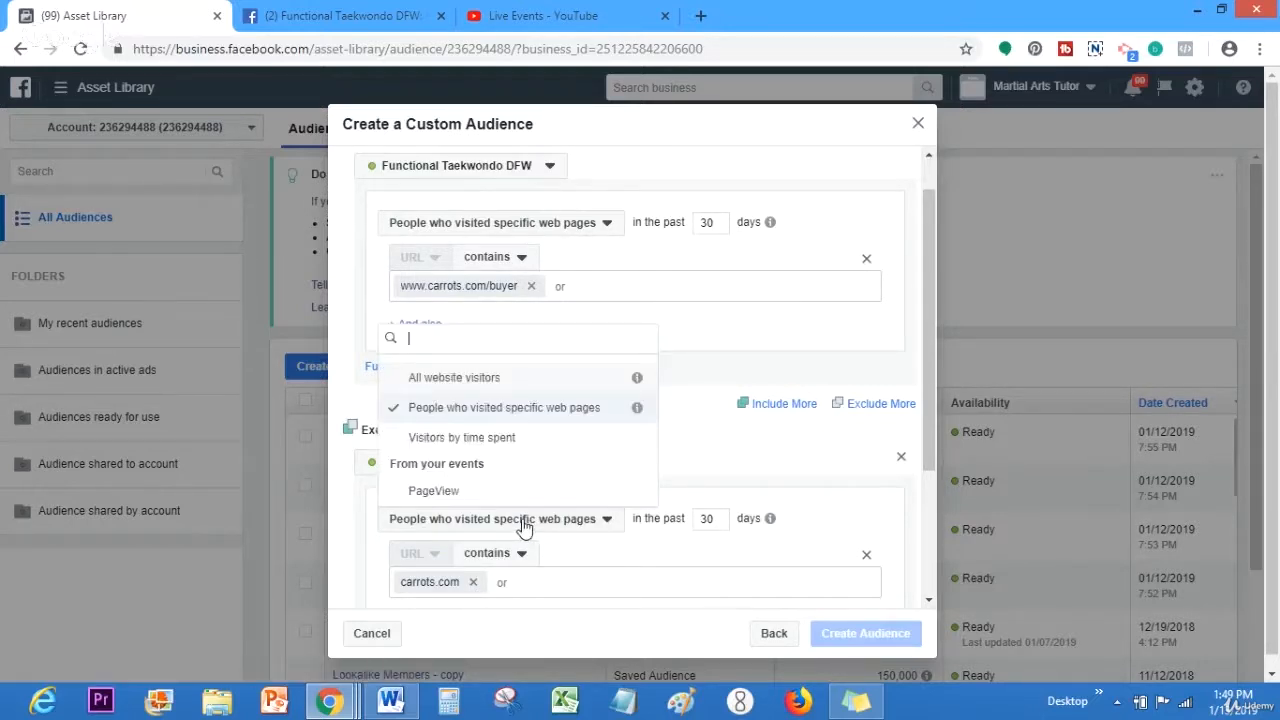
{"action": "left_click", "coordinate": [522, 528]}
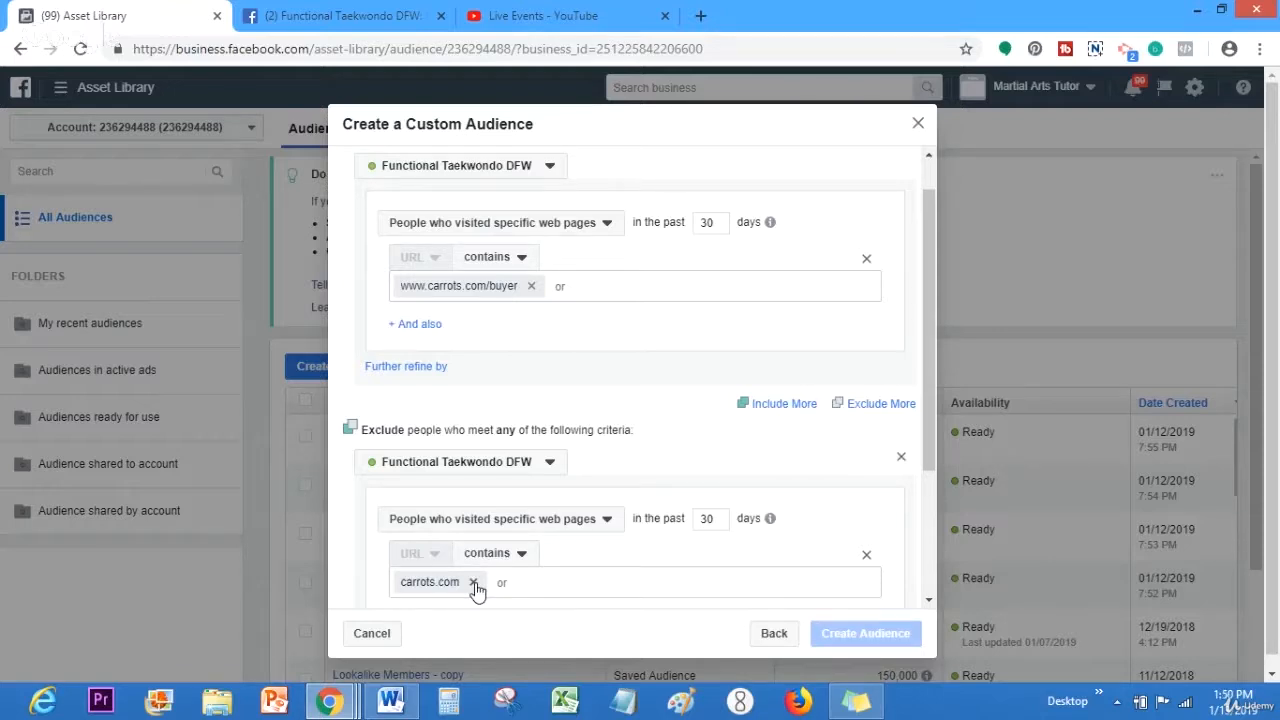
Step: Remove the carrots.com value from the exclusion rule and close the custom audience setup without creating the audience
{"action": "left_click", "coordinate": [473, 583]}
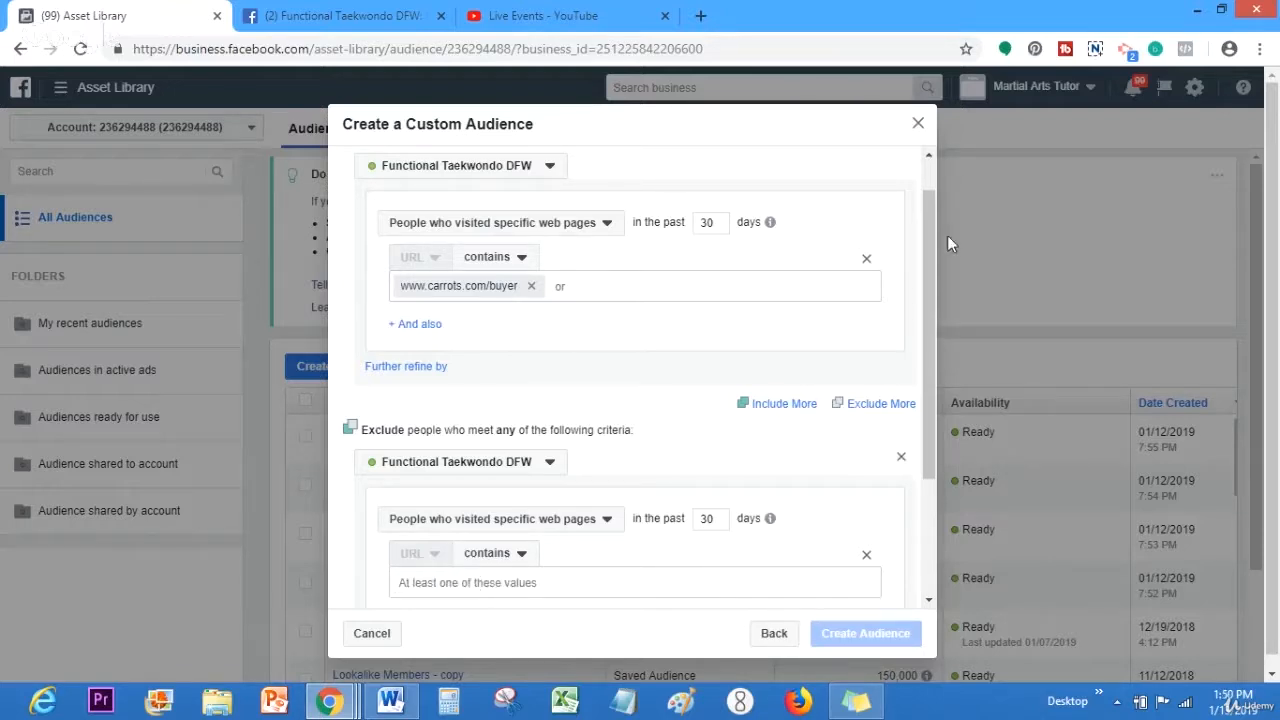
{"action": "scroll", "coordinate": [932, 238], "scroll_direction": "up", "scroll_amount": 2}
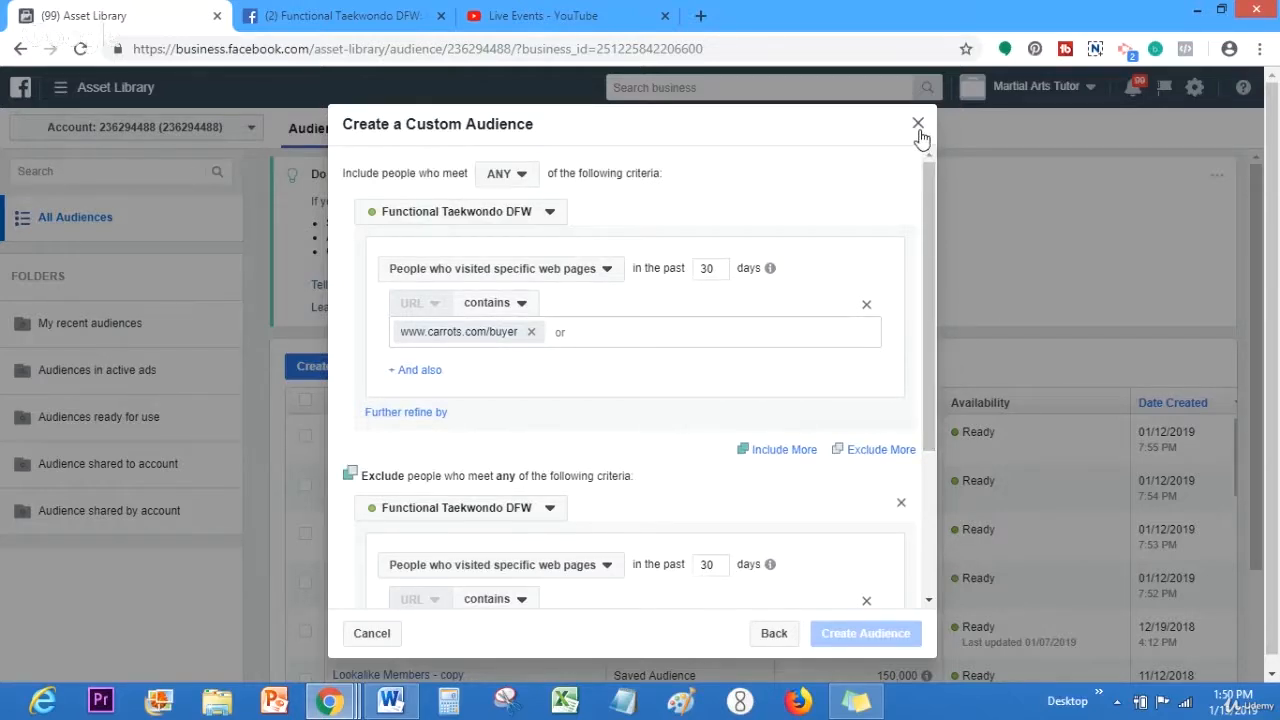
{"action": "left_click", "coordinate": [918, 124]}
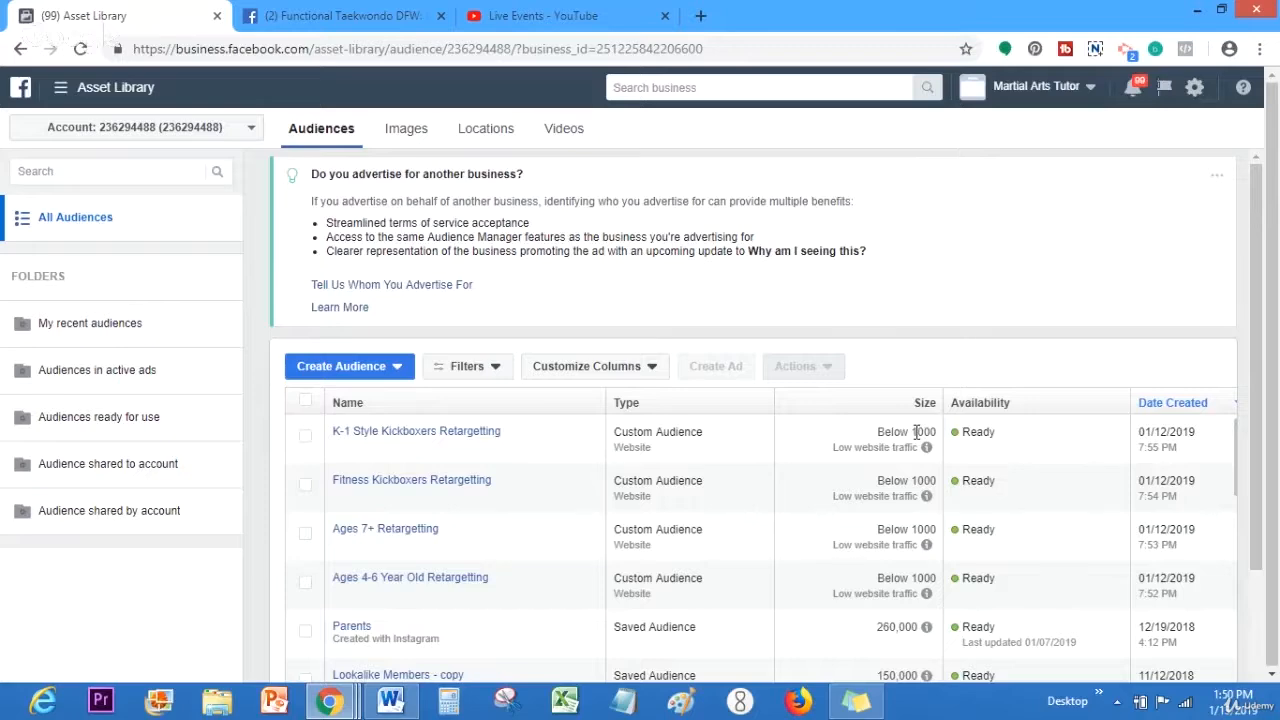
Step: Switch to the Word funnel notes and review the "1. Cold Traffic ($10/7 days per post)" heading by highlighting it
{"action": "left_click", "coordinate": [392, 702]}
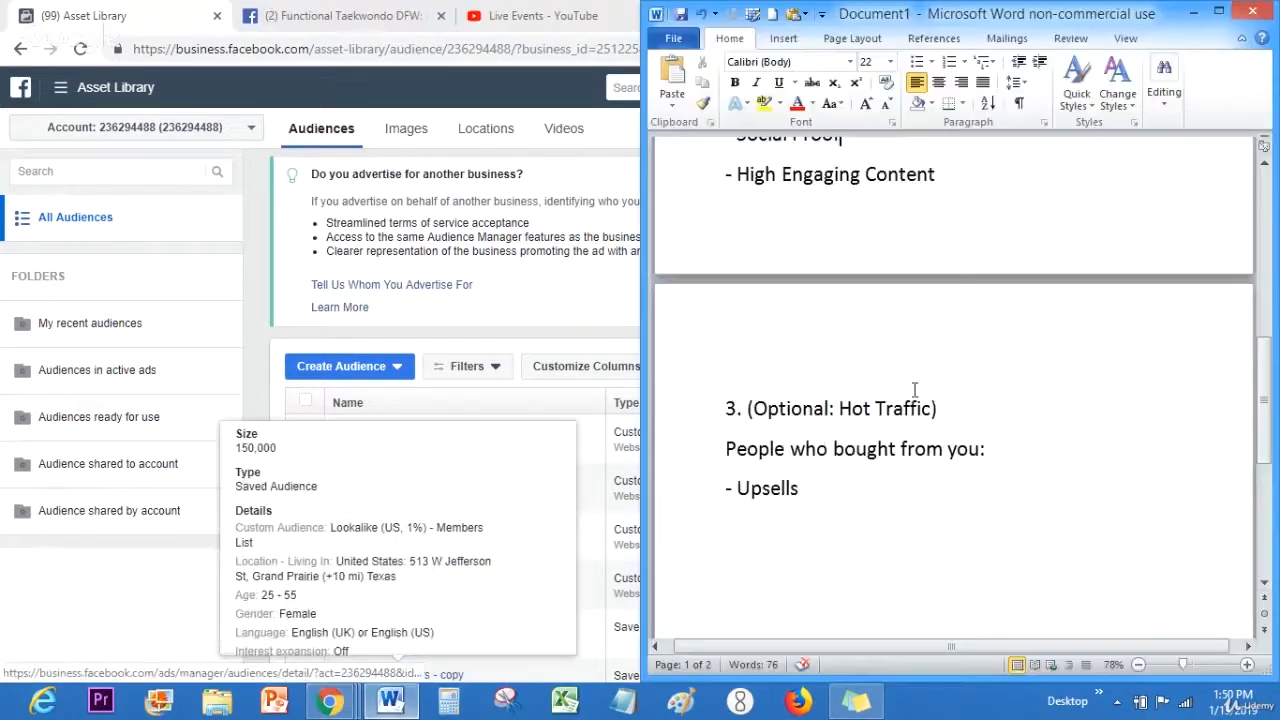
{"action": "left_click_drag", "start_coordinate": [1266, 446], "coordinate": [1270, 228]}
{"action": "left_click_drag", "start_coordinate": [738, 354], "coordinate": [1045, 357]}
{"action": "left_click", "coordinate": [725, 360]}
{"action": "left_click", "coordinate": [707, 360]}
{"action": "left_click", "coordinate": [1142, 364]}
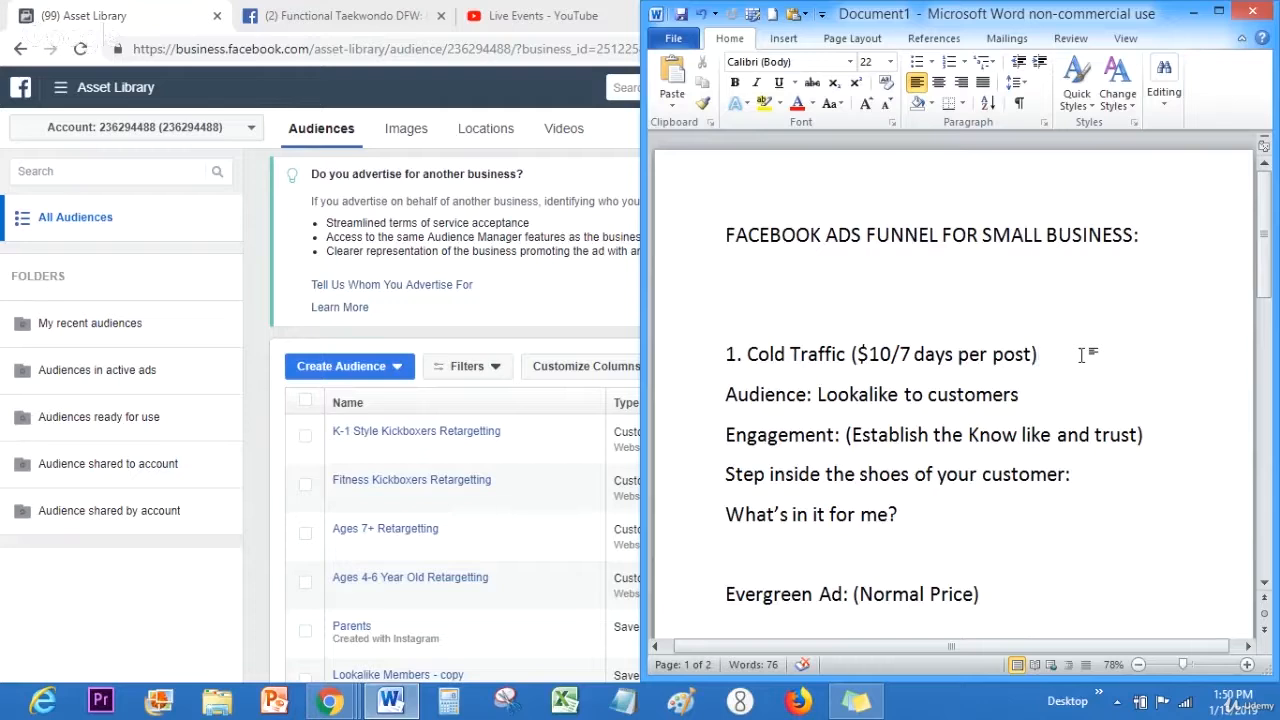
{"action": "left_click_drag", "start_coordinate": [1083, 355], "coordinate": [733, 362]}
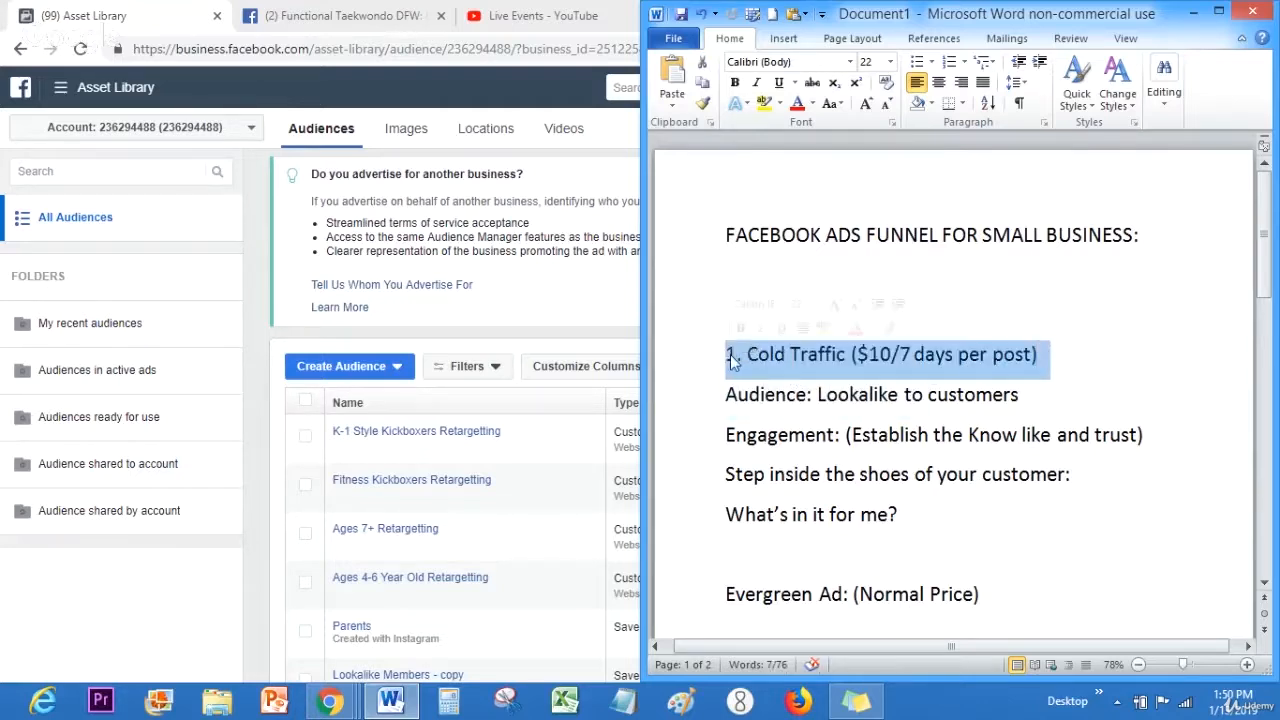
{"action": "left_click", "coordinate": [731, 356]}
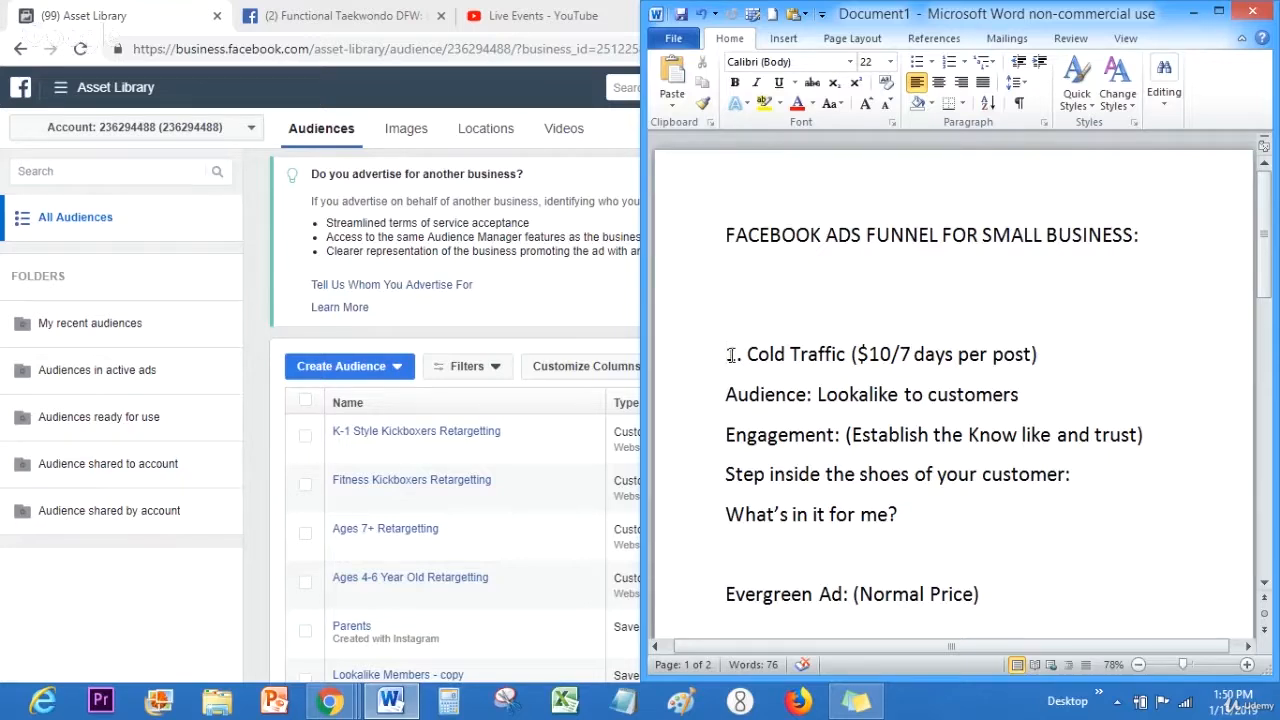
{"action": "left_click_drag", "start_coordinate": [729, 354], "coordinate": [1060, 368]}
{"action": "left_click", "coordinate": [1004, 396]}
Step: Review the Warm Traffic section, highlighting its heading and the audience line about people who visited a certain website page
{"action": "left_click_drag", "start_coordinate": [1265, 220], "coordinate": [1268, 290]}
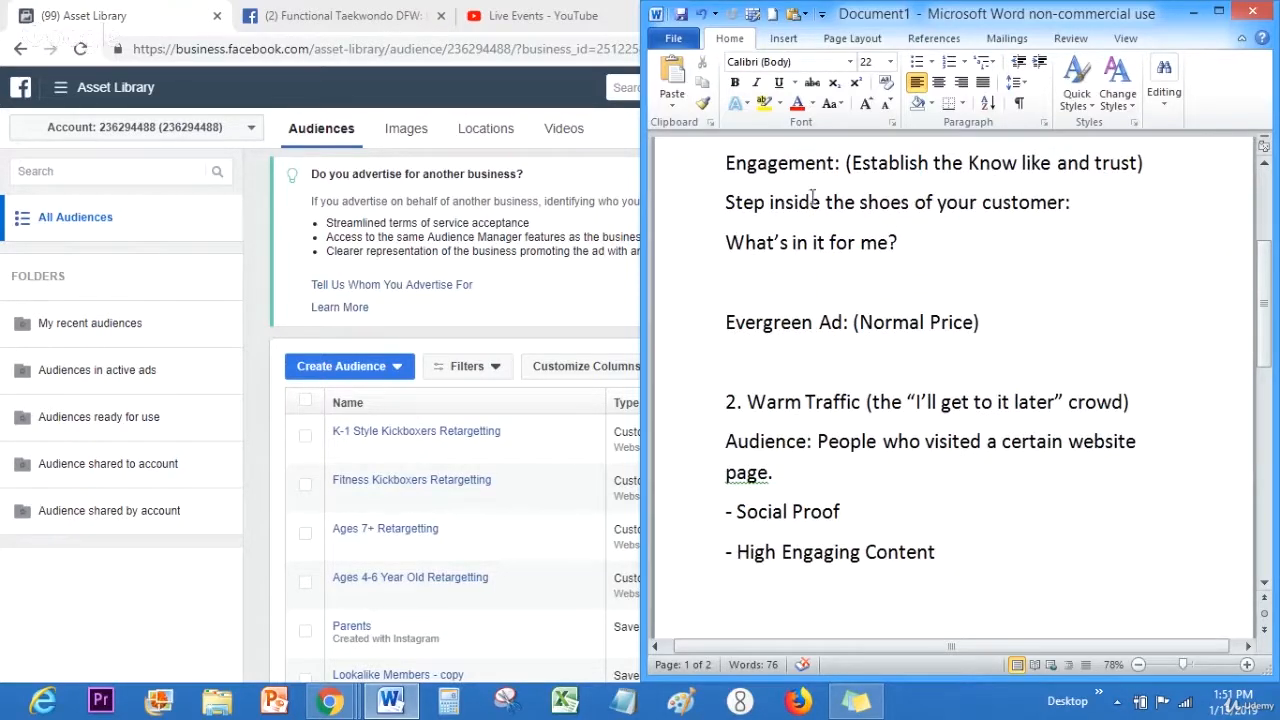
{"action": "left_click_drag", "start_coordinate": [726, 403], "coordinate": [1107, 410]}
{"action": "left_click", "coordinate": [882, 452]}
{"action": "left_click", "coordinate": [1043, 503]}
{"action": "left_click", "coordinate": [983, 544]}
{"action": "mouse_move", "coordinate": [1266, 297]}
{"action": "left_mouse_down"}
{"action": "mouse_move", "coordinate": [1266, 280]}
{"action": "mouse_move", "coordinate": [1266, 292]}
{"action": "left_mouse_up"}
{"action": "left_click", "coordinate": [829, 469]}
{"action": "left_click_drag", "start_coordinate": [748, 402], "coordinate": [878, 487]}
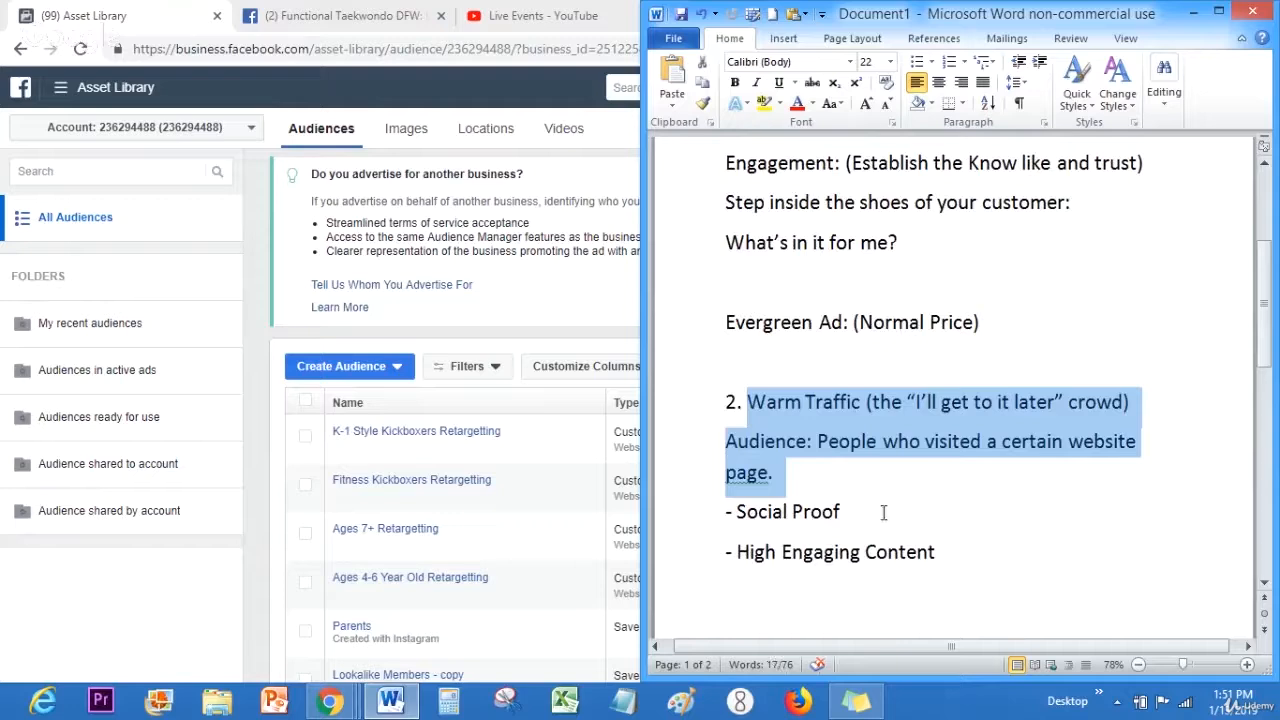
{"action": "left_click", "coordinate": [884, 512]}
Step: Review the optional Hot Traffic section on upsells to people who bought, highlighting its lines and clearing the selection
{"action": "left_click_drag", "start_coordinate": [1266, 300], "coordinate": [1266, 404]}
{"action": "left_click_drag", "start_coordinate": [985, 512], "coordinate": [718, 400]}
{"action": "left_click", "coordinate": [836, 480]}
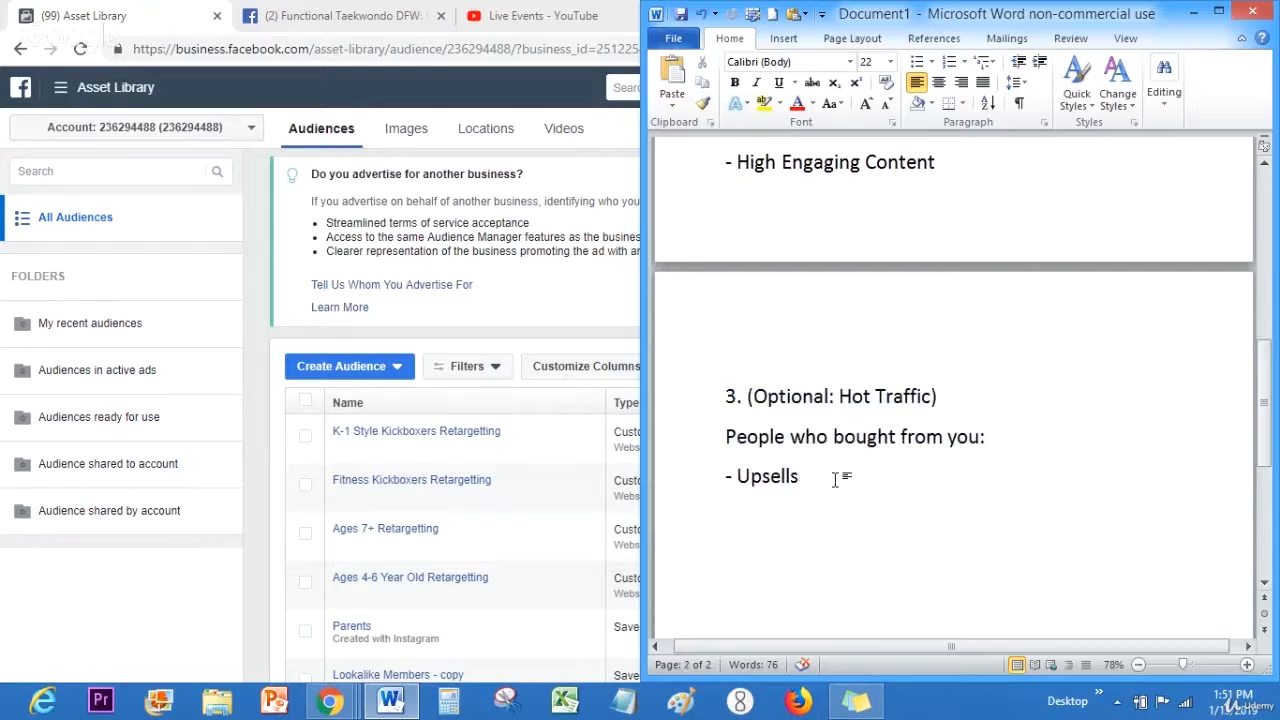